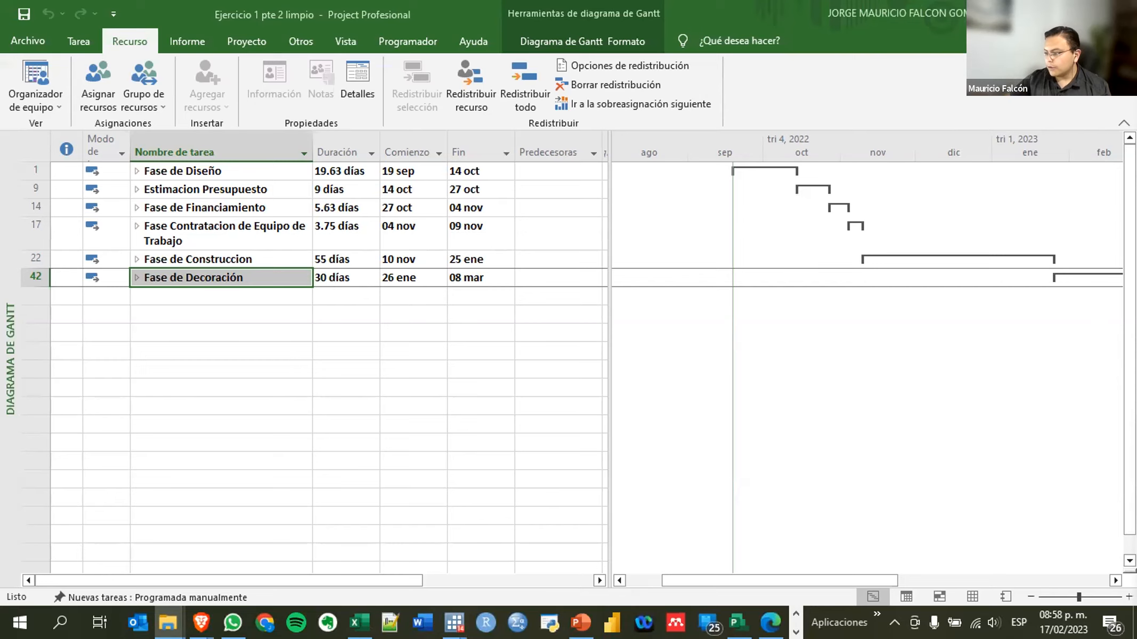
# Switch to the exercise PDF in Edge and go back to the numbered instructions on page 1
pyautogui.click(770, 622)
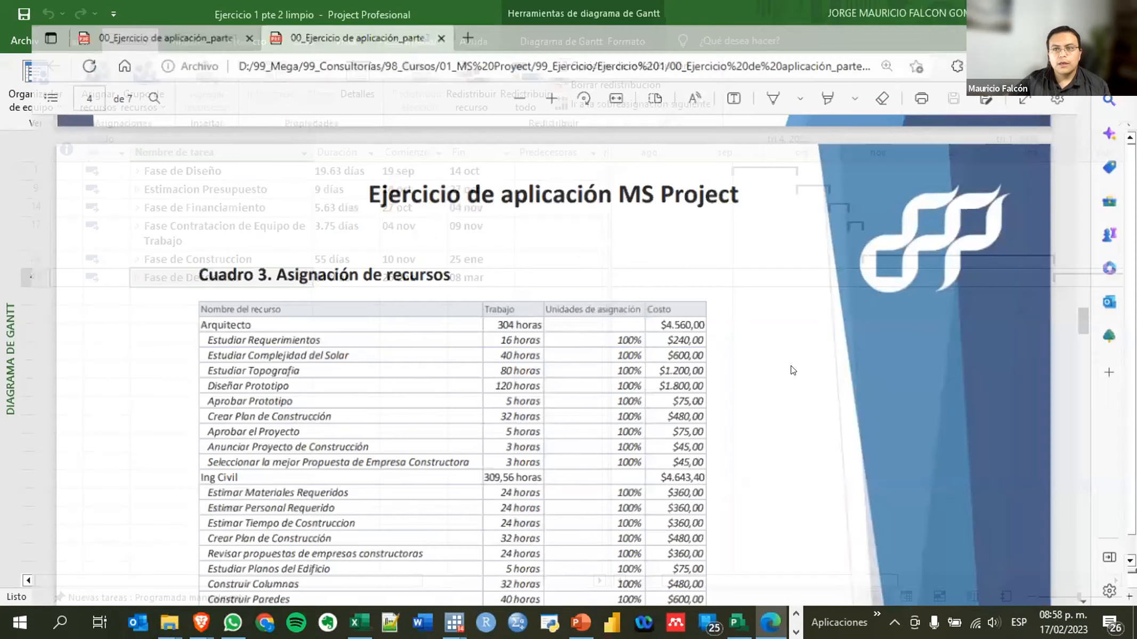
pyautogui.scroll(-5, 801, 377)
pyautogui.scroll(15, 801, 378)
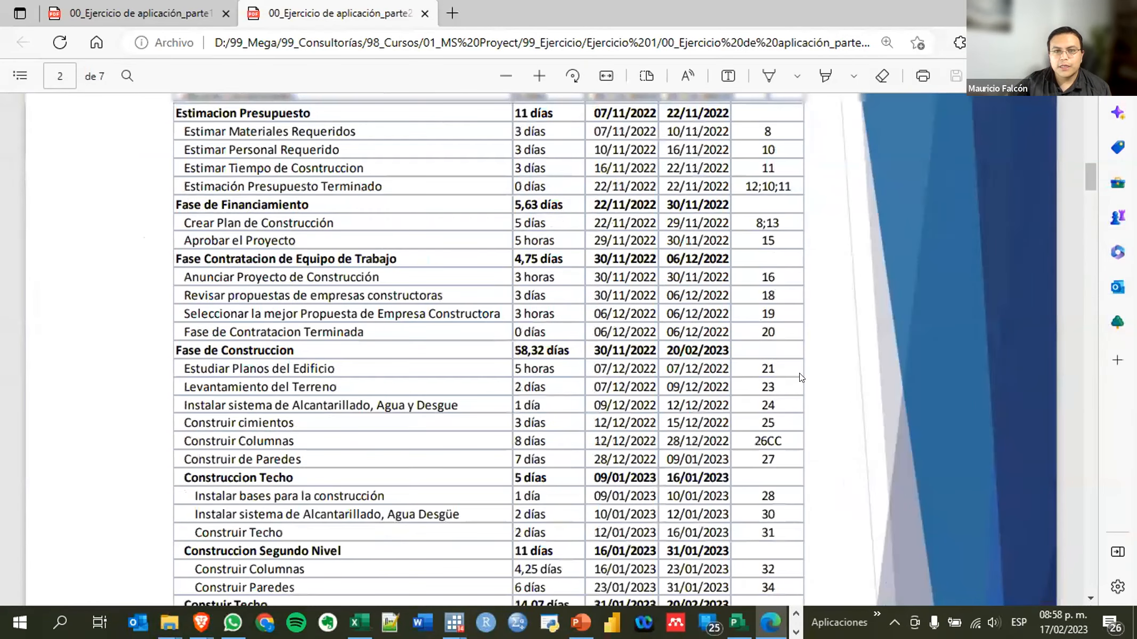
pyautogui.scroll(6, 801, 378)
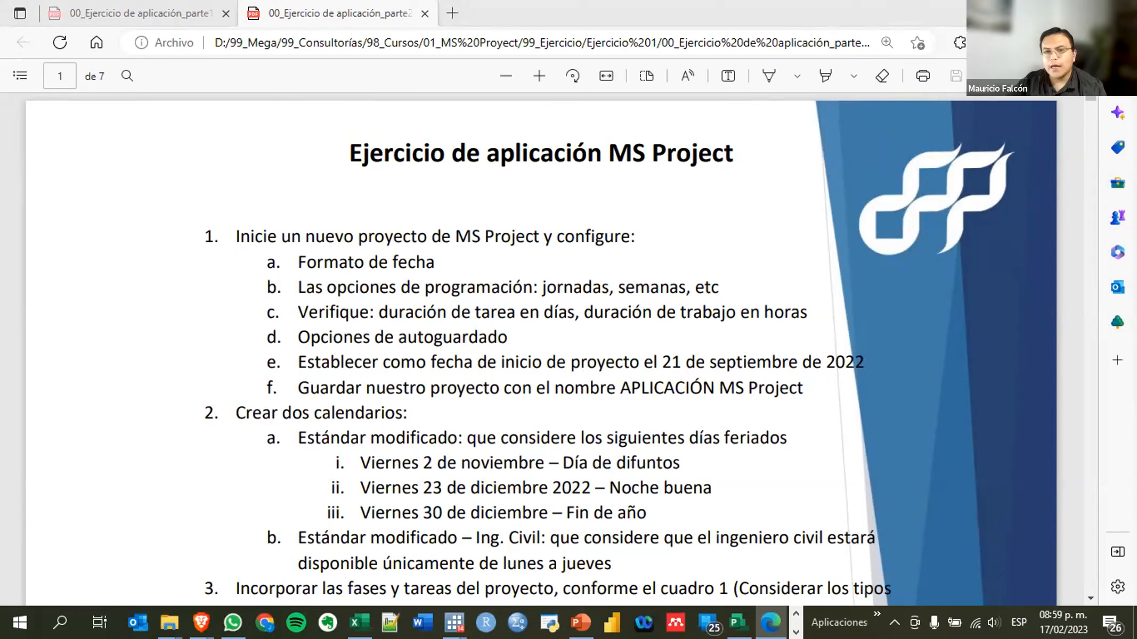
# Review the exercise instructions, the Cuadro 1 task list and the resource table in the PDF
pyautogui.scroll(-8, 608, 249)
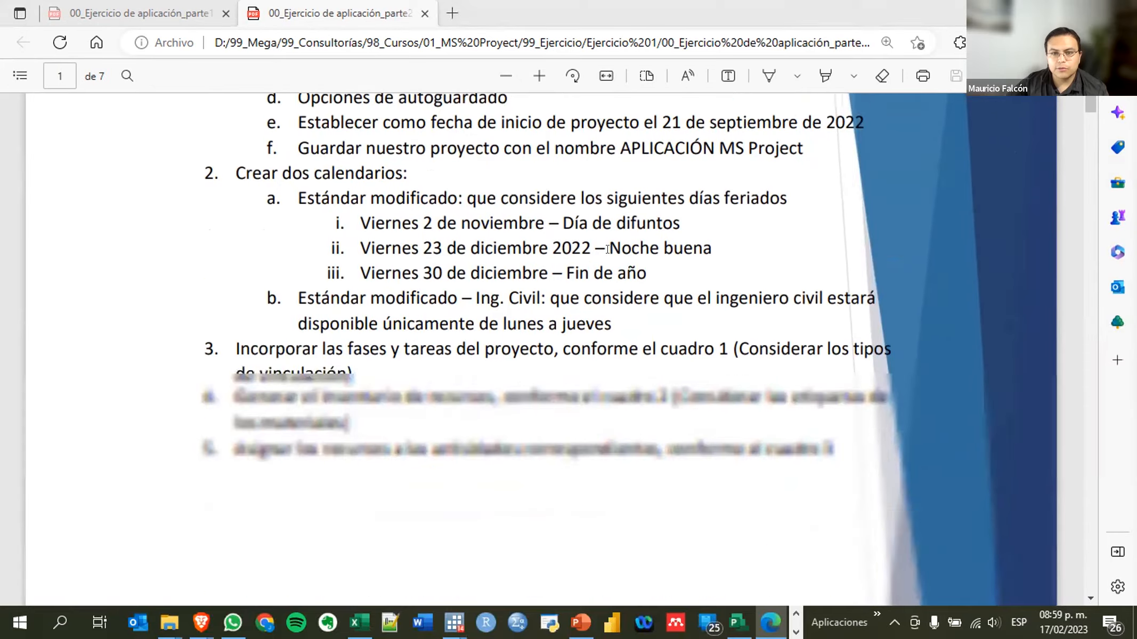
pyautogui.scroll(-15, 607, 249)
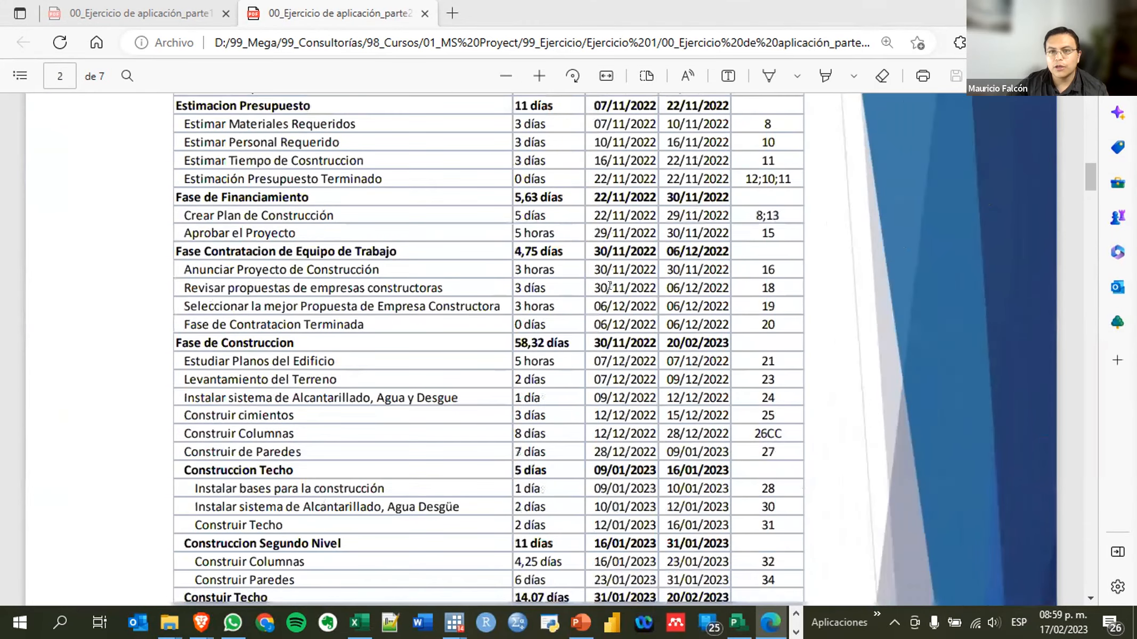
pyautogui.scroll(-10, 596, 293)
pyautogui.scroll(5, 599, 299)
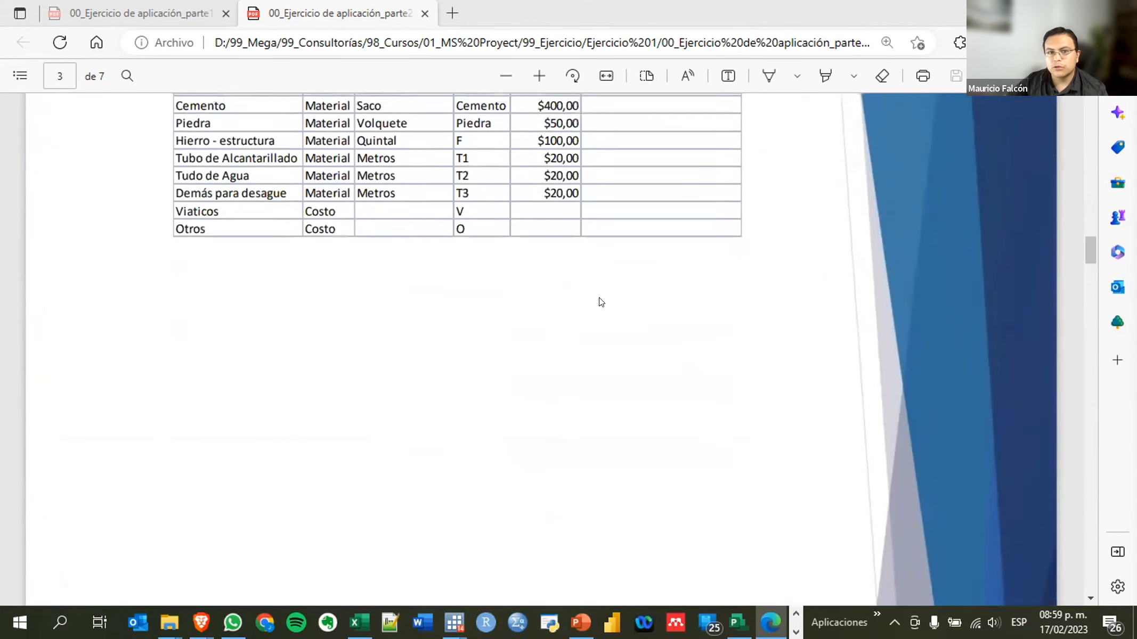
pyautogui.scroll(15, 601, 301)
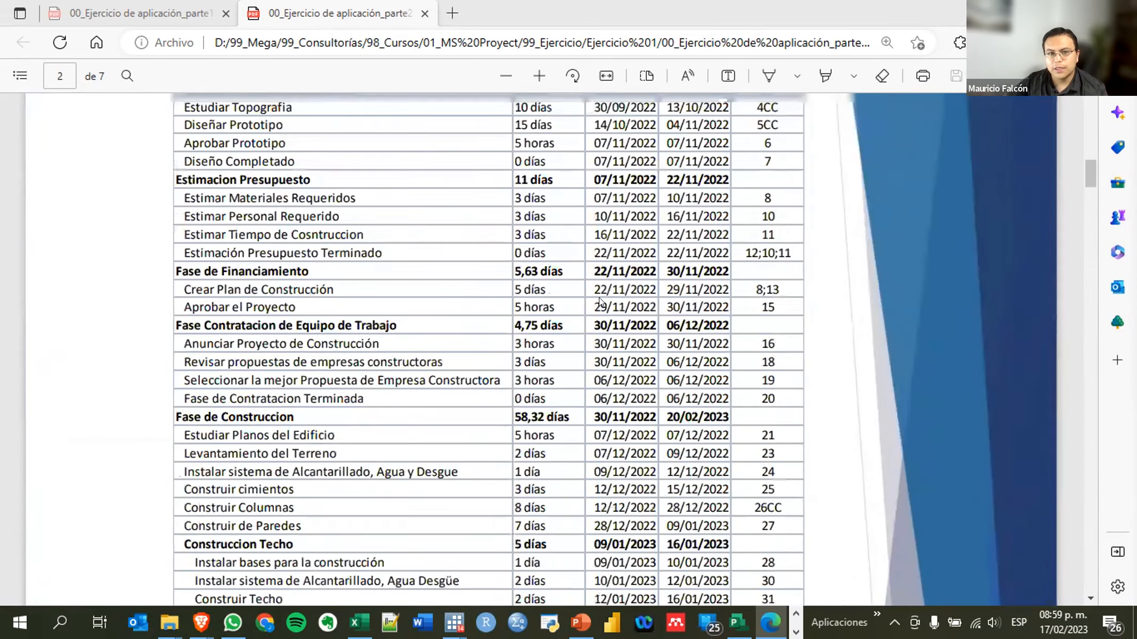
pyautogui.scroll(-5, 601, 302)
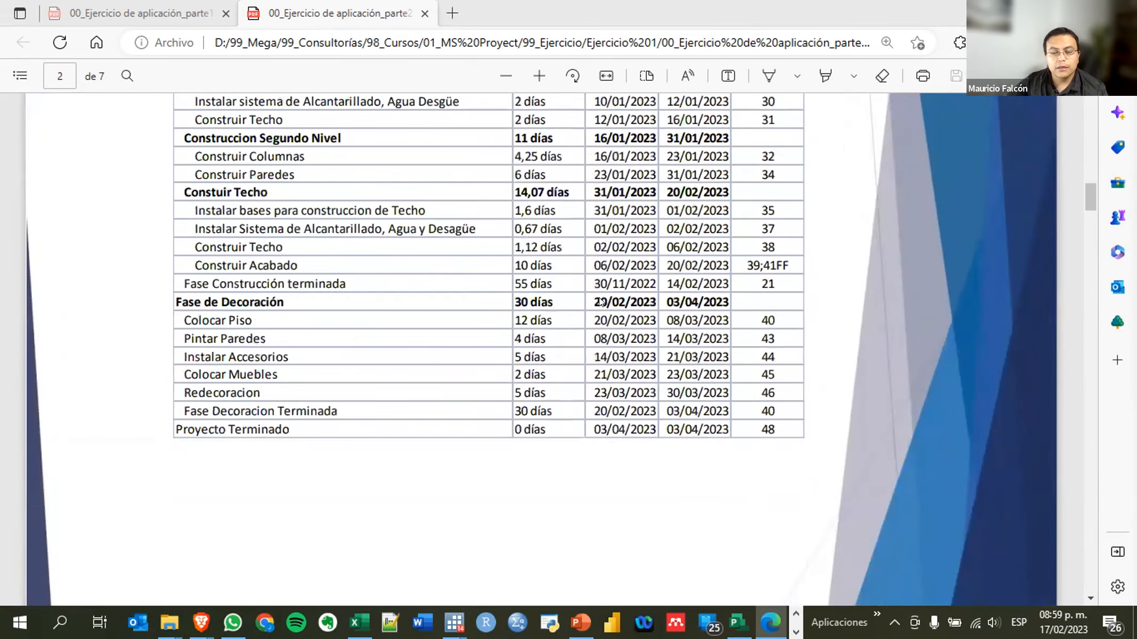
pyautogui.scroll(20, 601, 302)
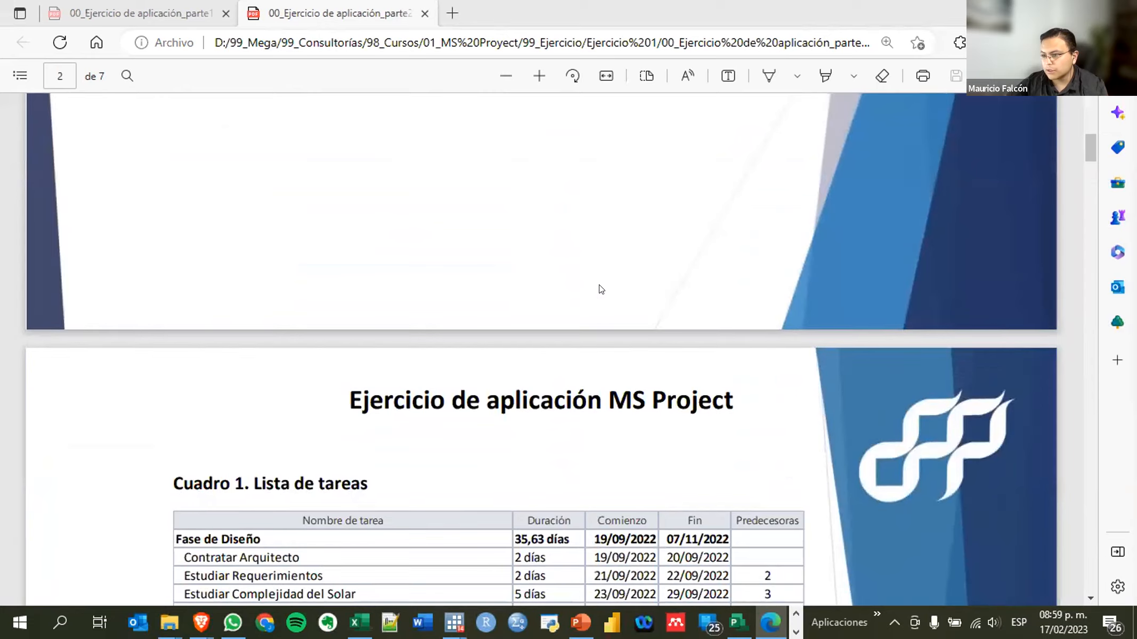
pyautogui.scroll(15, 600, 289)
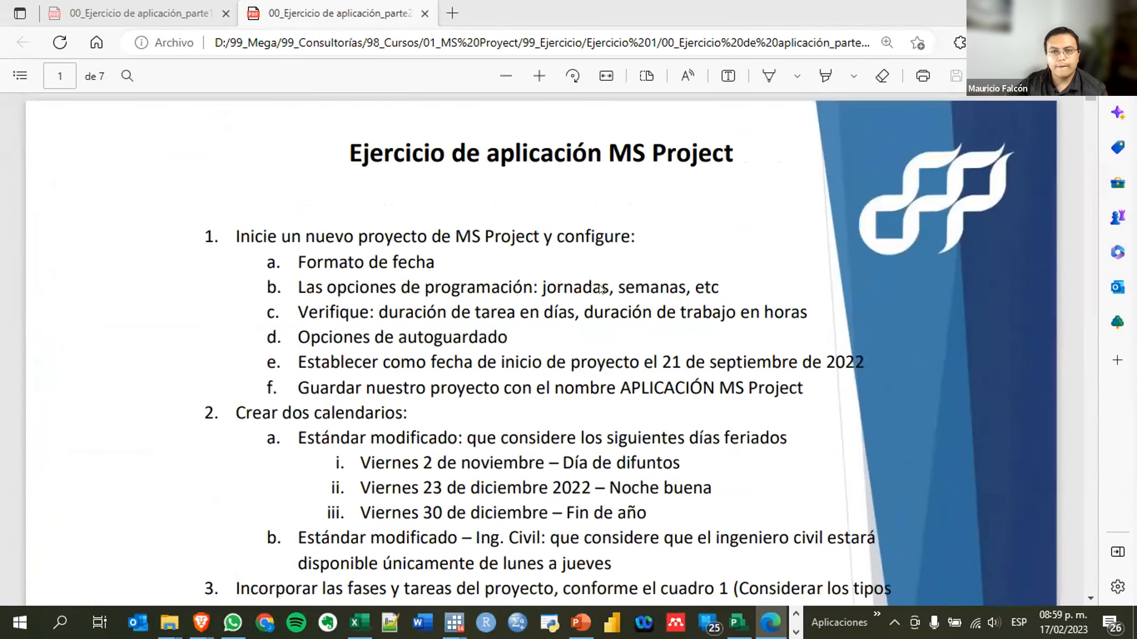
pyautogui.scroll(-15, 601, 289)
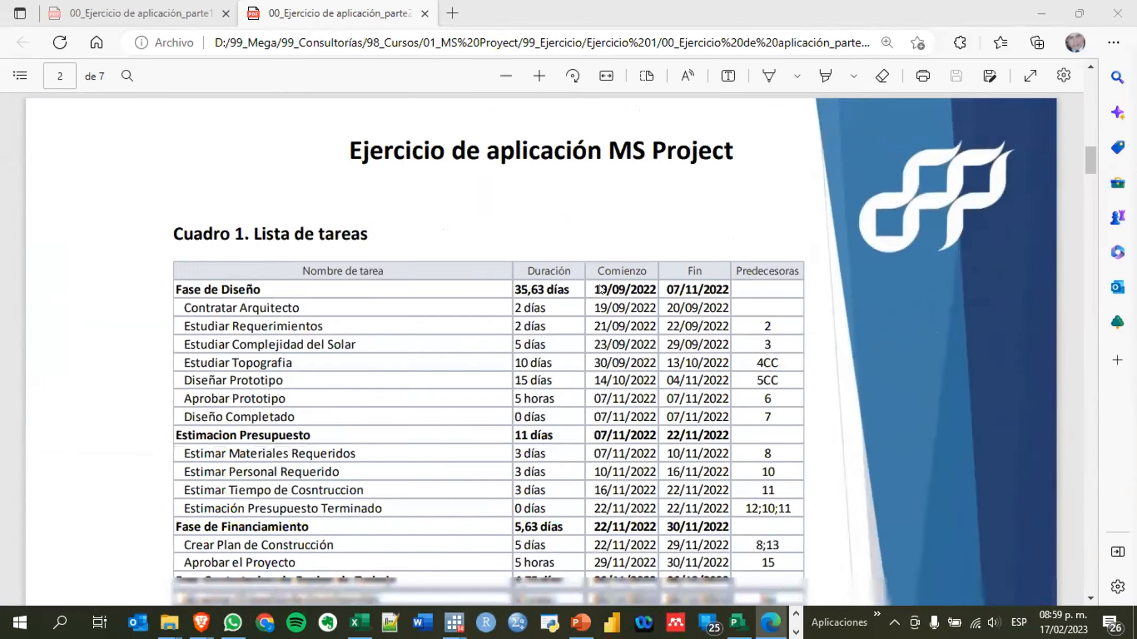
pyautogui.scroll(-15, 600, 289)
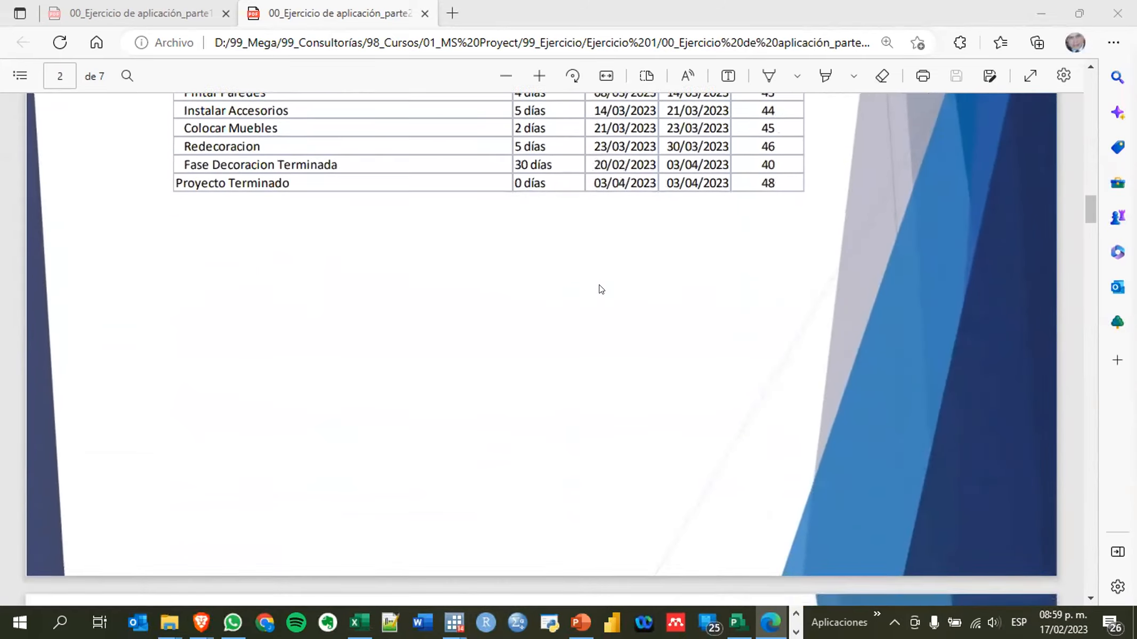
pyautogui.scroll(15, 600, 290)
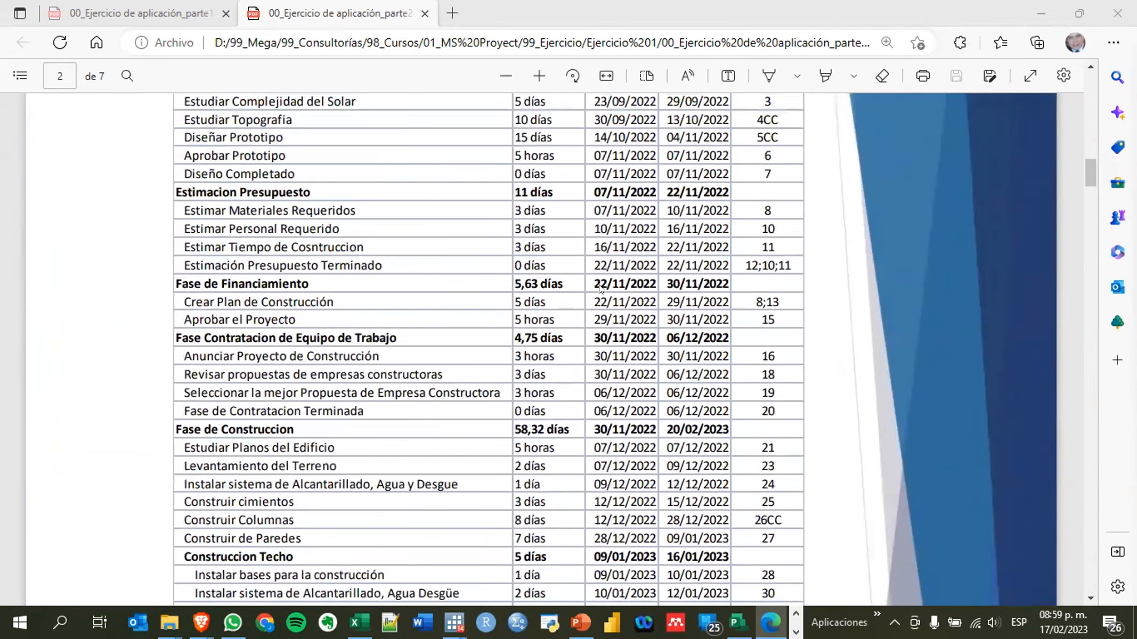
pyautogui.scroll(-5, 601, 289)
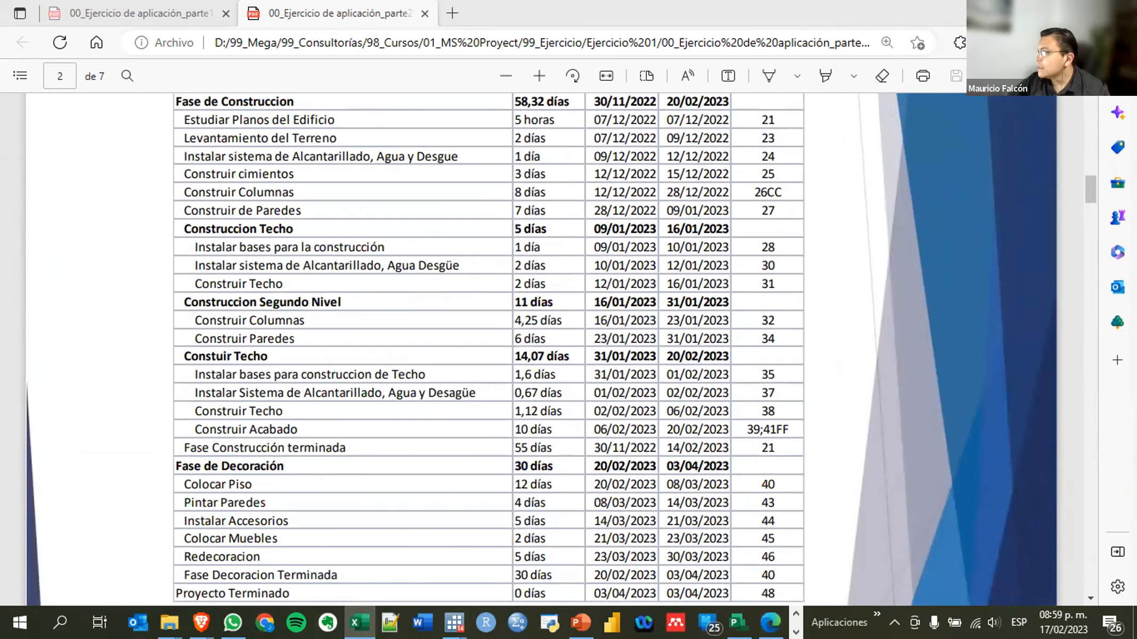
# Switch to the project plan in MS Project and expand Fase de Decoración to inspect its subtasks, collapsing it again
pyautogui.click(734, 622)
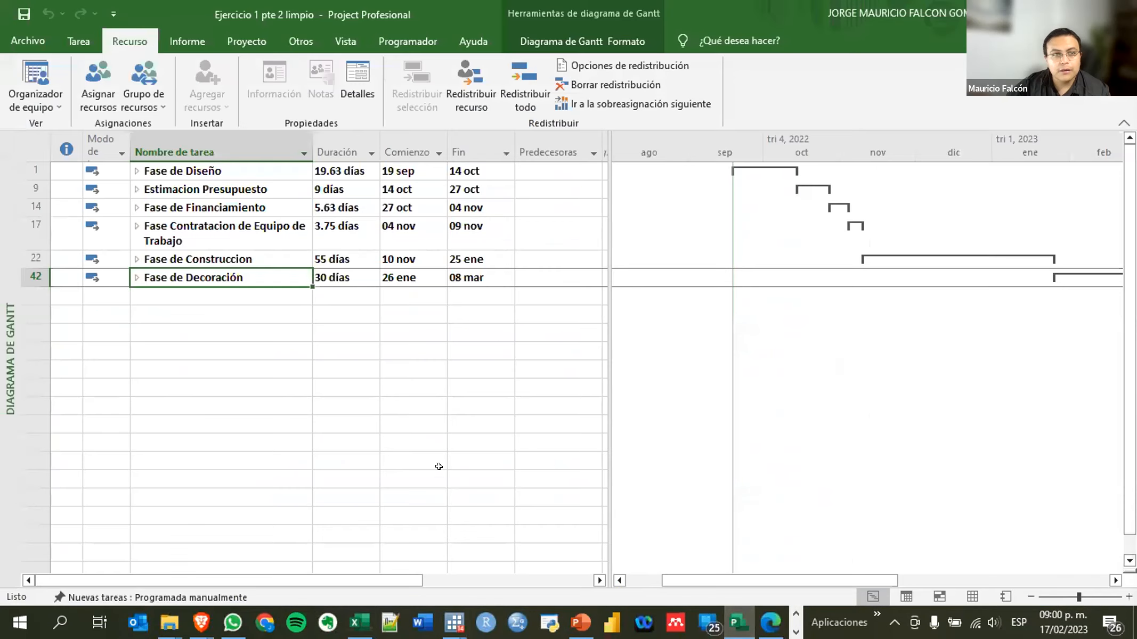
pyautogui.click(137, 277)
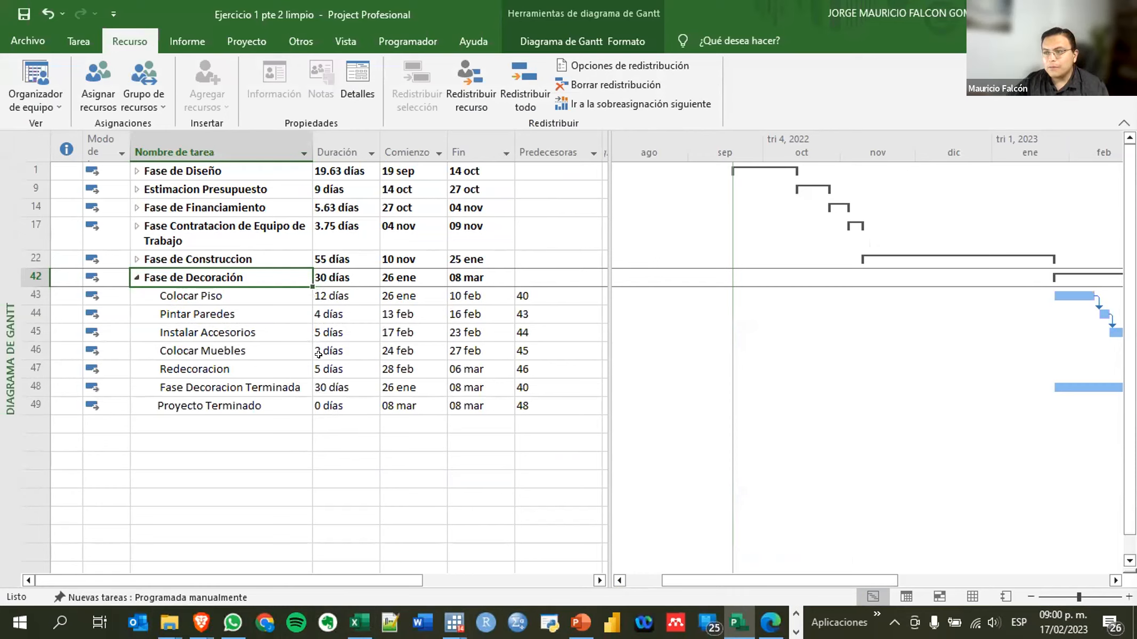
pyautogui.click(136, 278)
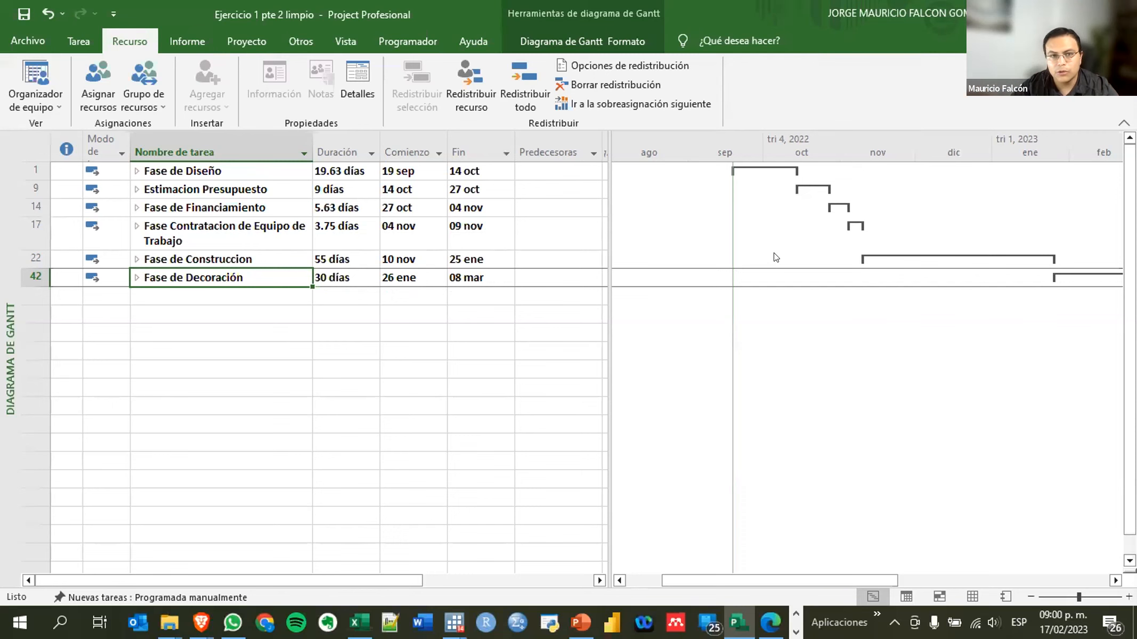
# Switch back to the exercise PDF in Edge and return to the start of the instructions on page 1
pyautogui.hotkey('alt', 'Tab')
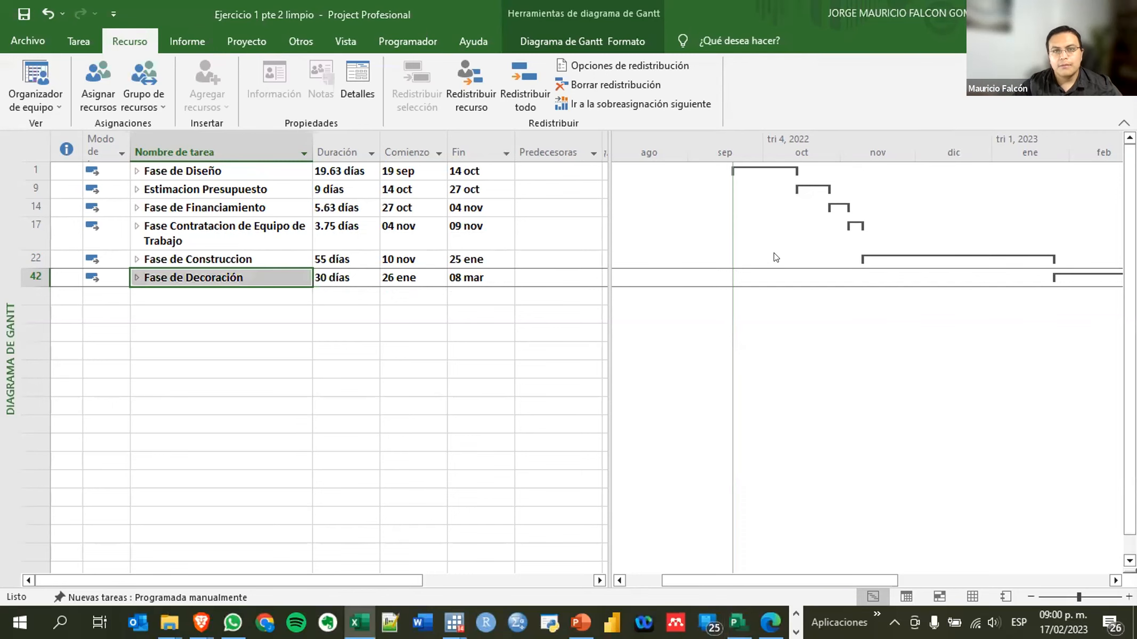
pyautogui.hotkey('alt', 'Tab')
pyautogui.press('Tab')
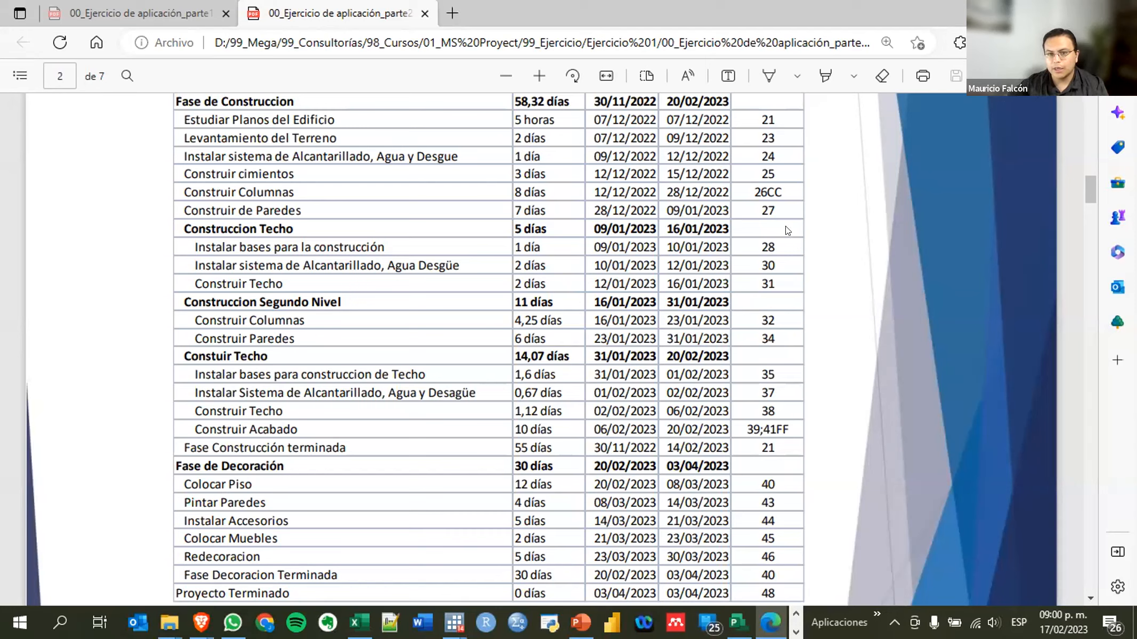
pyautogui.scroll(15, 766, 380)
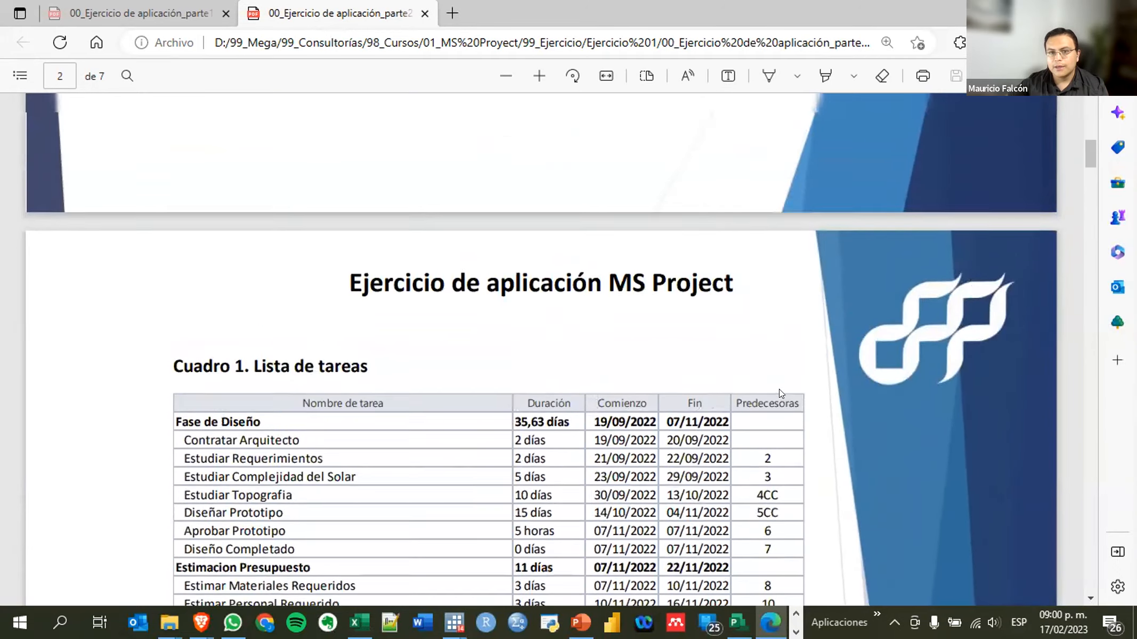
pyautogui.scroll(4, 777, 389)
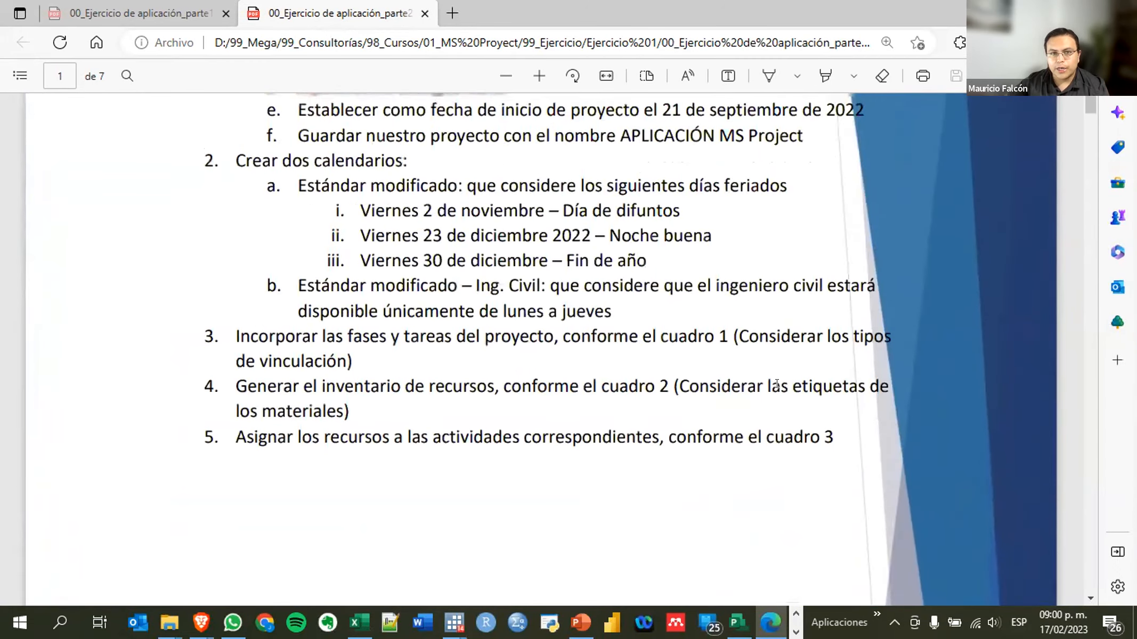
pyautogui.scroll(5, 777, 384)
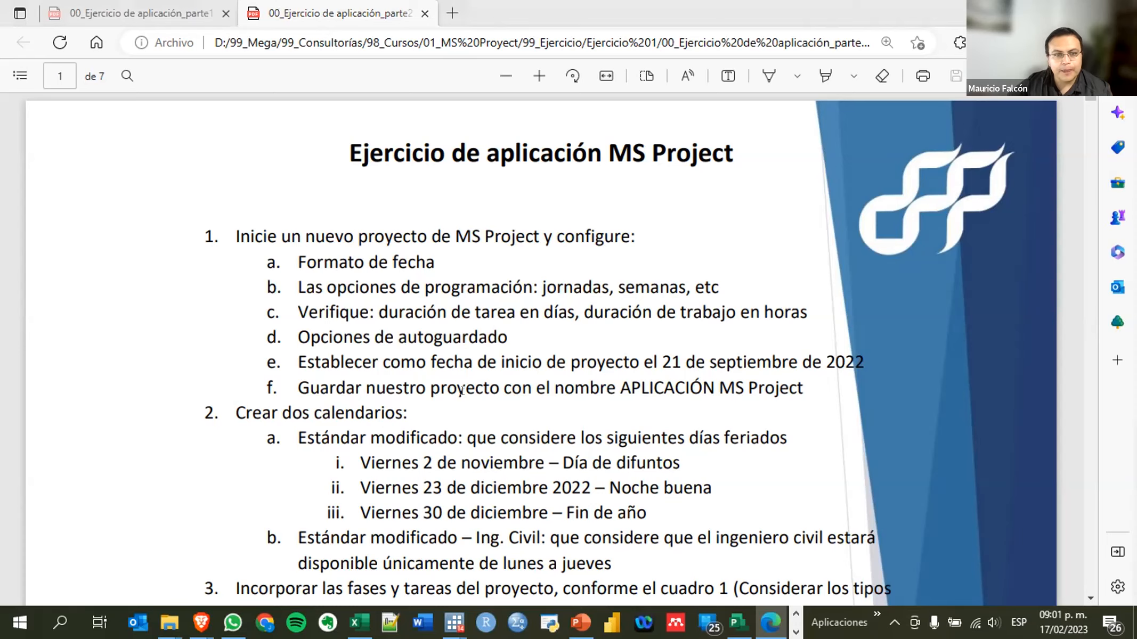
# Read instruction 2, selecting the text of the Estándar modificado holiday calendar and the Ing. Civil calendar requirements
pyautogui.scroll(-3, 432, 392)
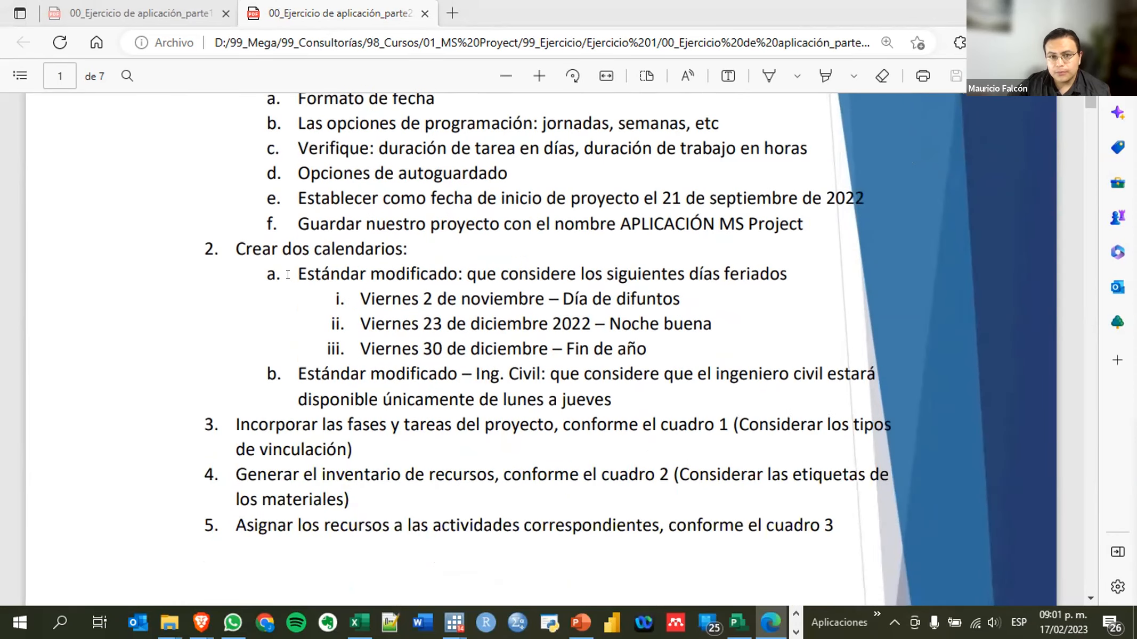
pyautogui.moveTo(287, 274); pyautogui.dragTo(670, 344)
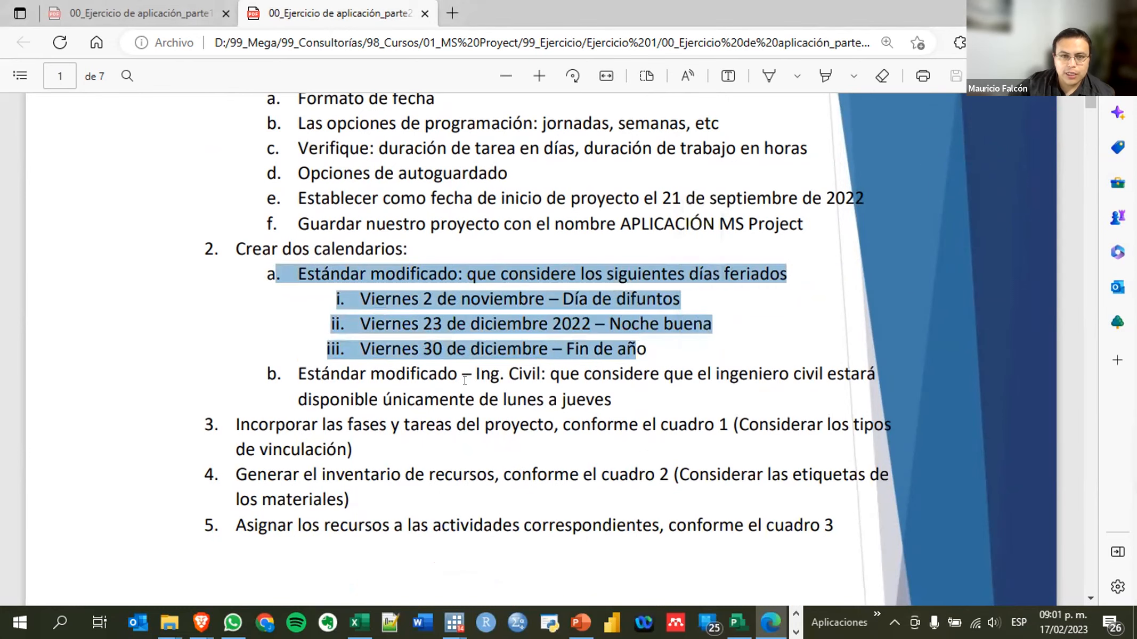
pyautogui.click(464, 352)
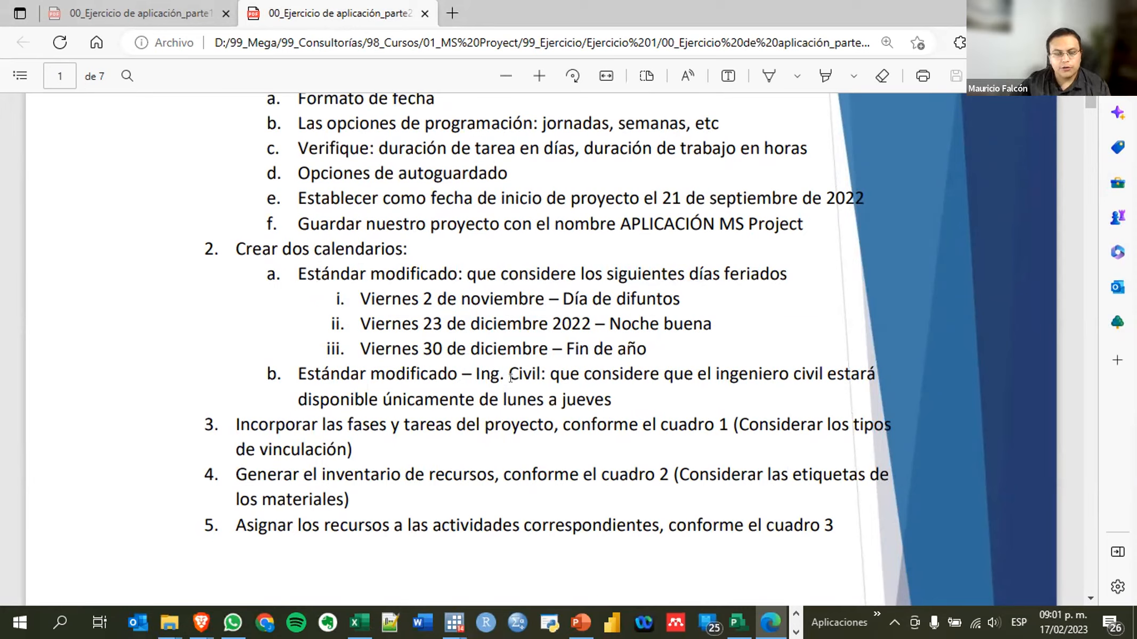
pyautogui.moveTo(611, 400); pyautogui.dragTo(260, 369)
pyautogui.scroll(-3, 425, 485)
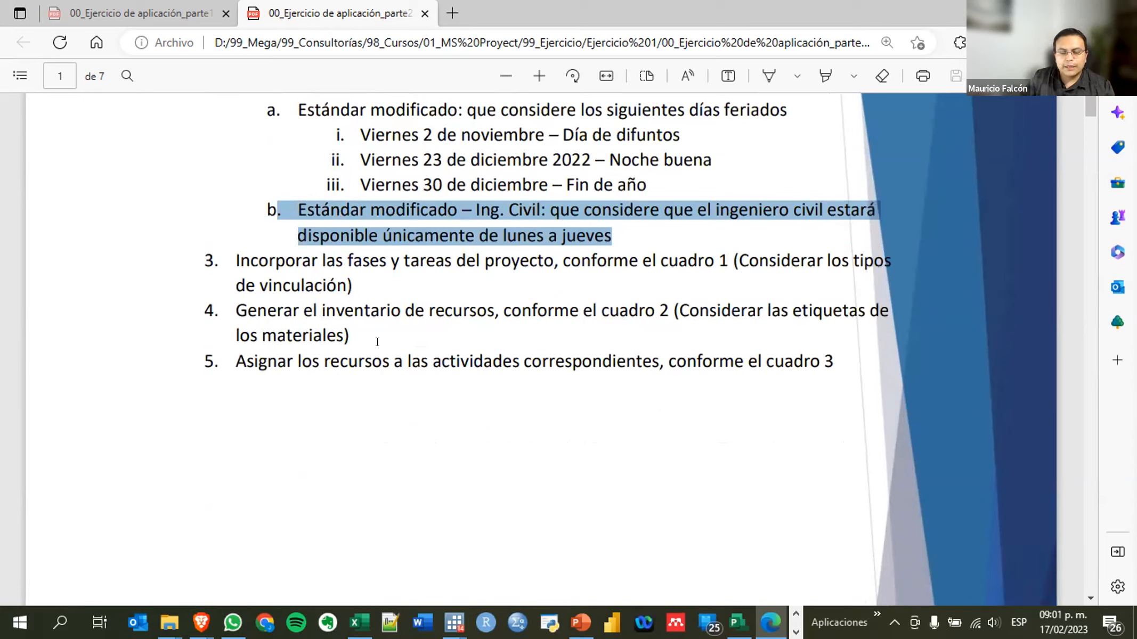
# Compare the Cuadro 1 task list with instructions 3 to 5 on tasks, resources and assignments
pyautogui.scroll(-15, 436, 325)
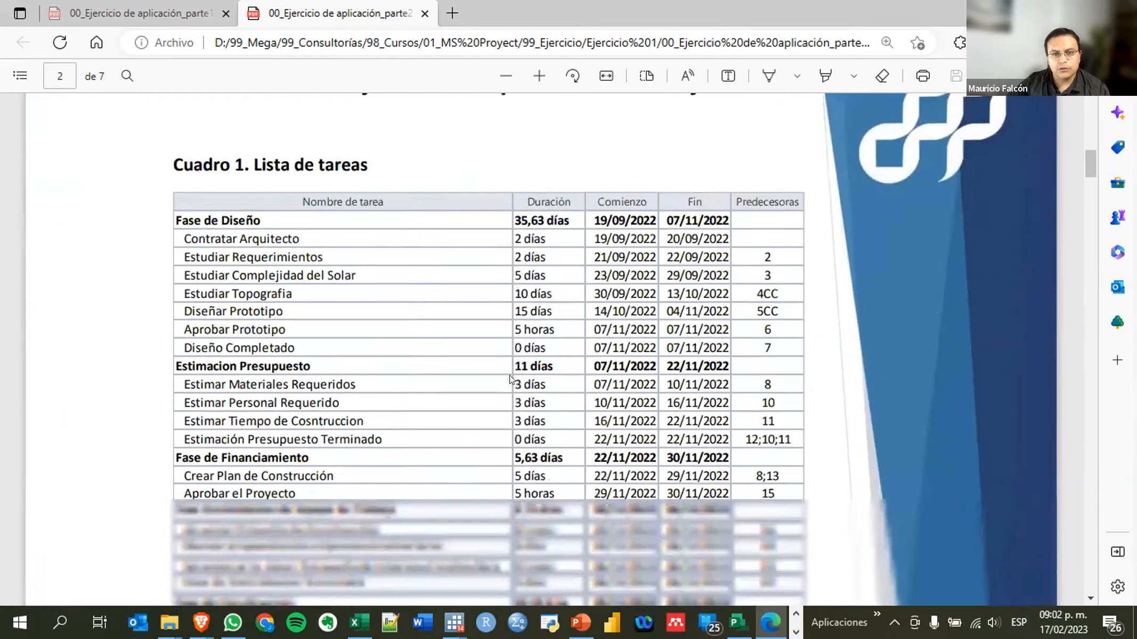
pyautogui.scroll(5, 496, 250)
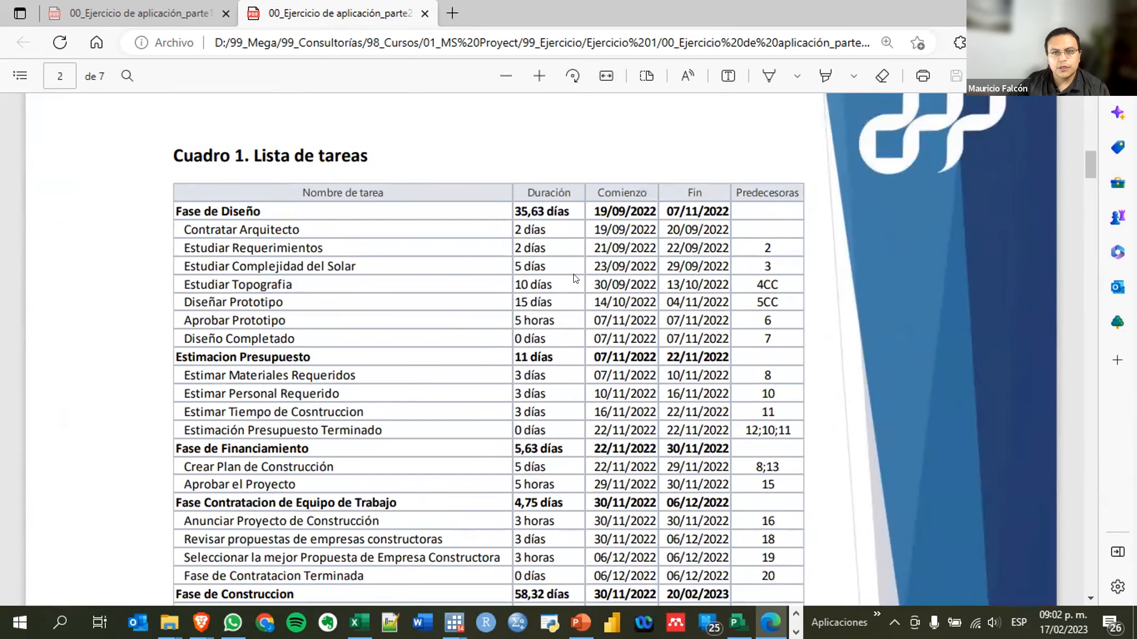
pyautogui.scroll(5, 568, 277)
pyautogui.scroll(10, 568, 277)
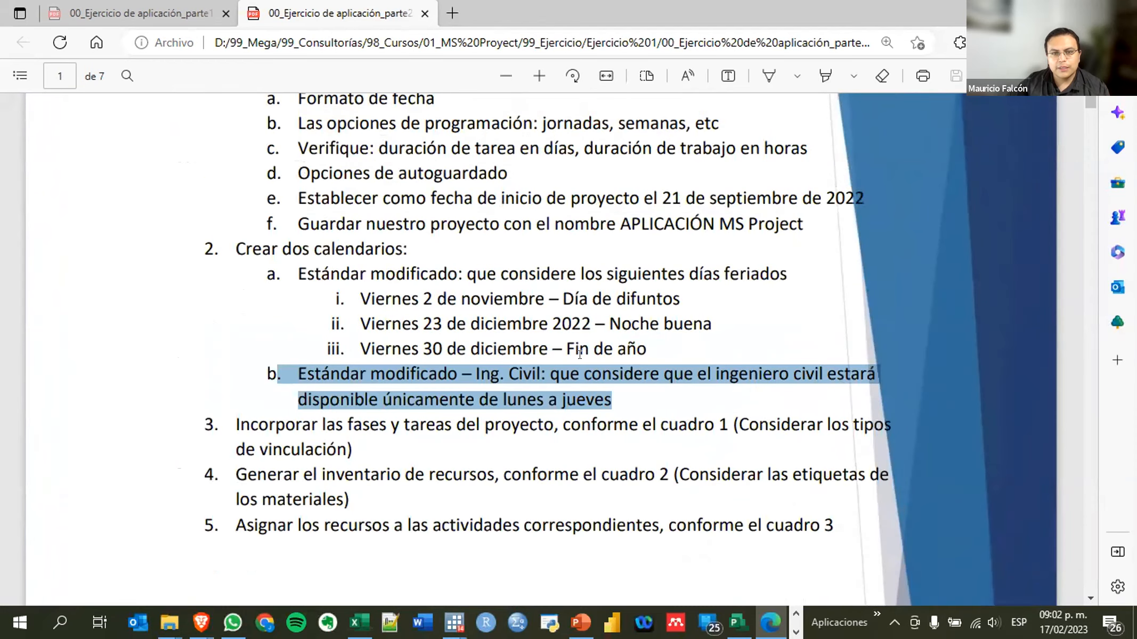
pyautogui.scroll(-3, 571, 359)
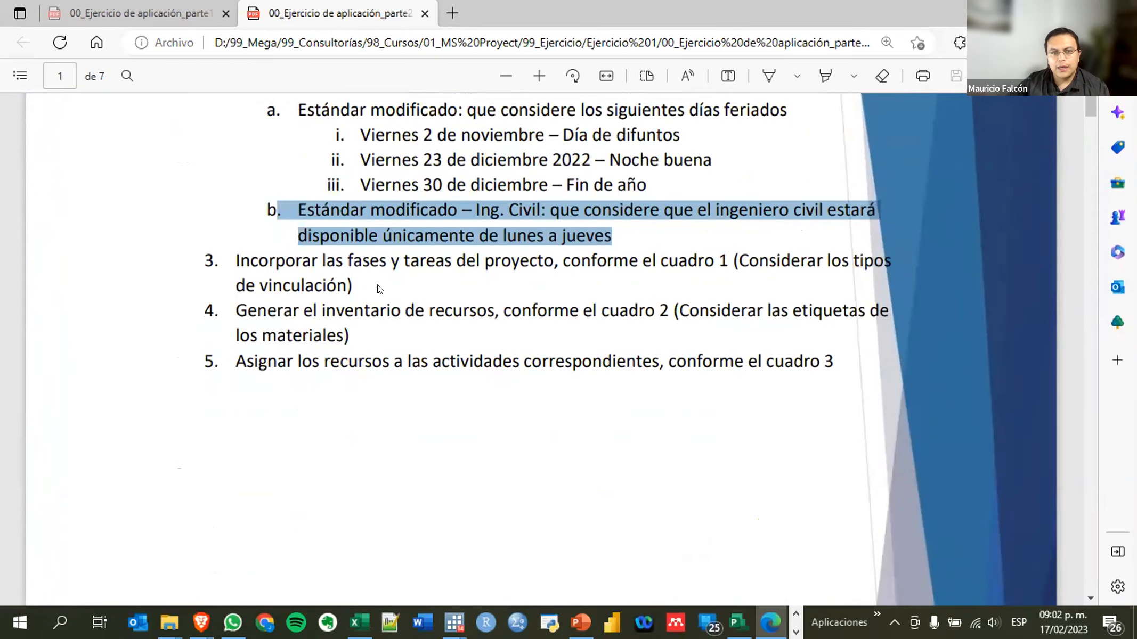
# Examine the Fase de Diseño tasks in Cuadro 1, temporarily selecting their rows from Contratar Arquitecto to Aprobar Prototipo
pyautogui.scroll(-15, 482, 286)
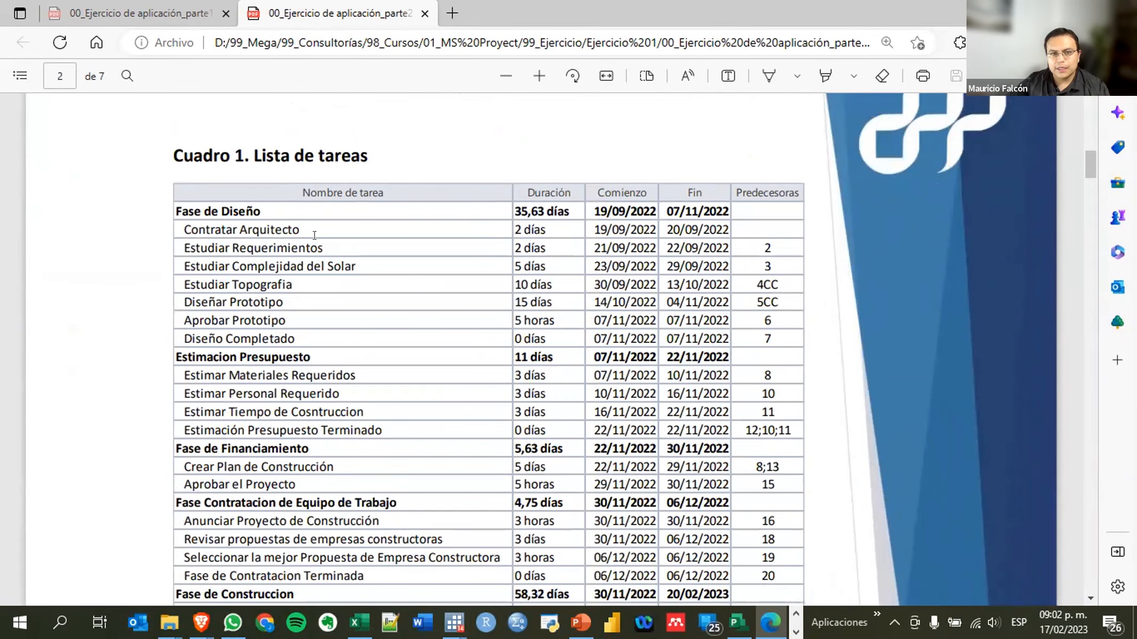
pyautogui.scroll(-3, 312, 364)
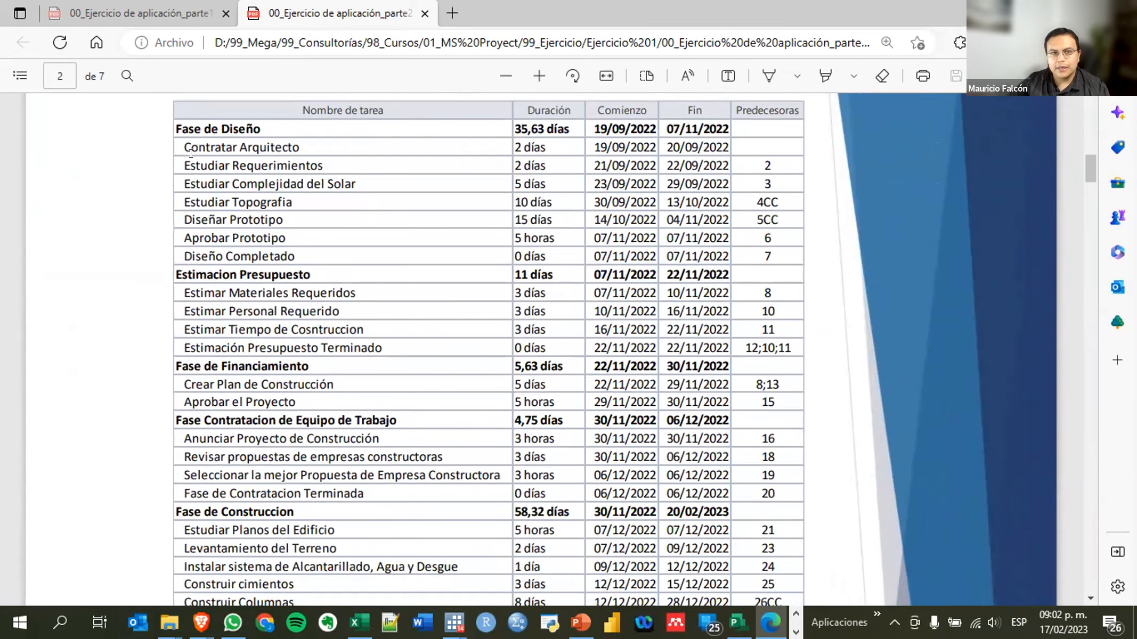
pyautogui.moveTo(181, 144); pyautogui.dragTo(383, 249)
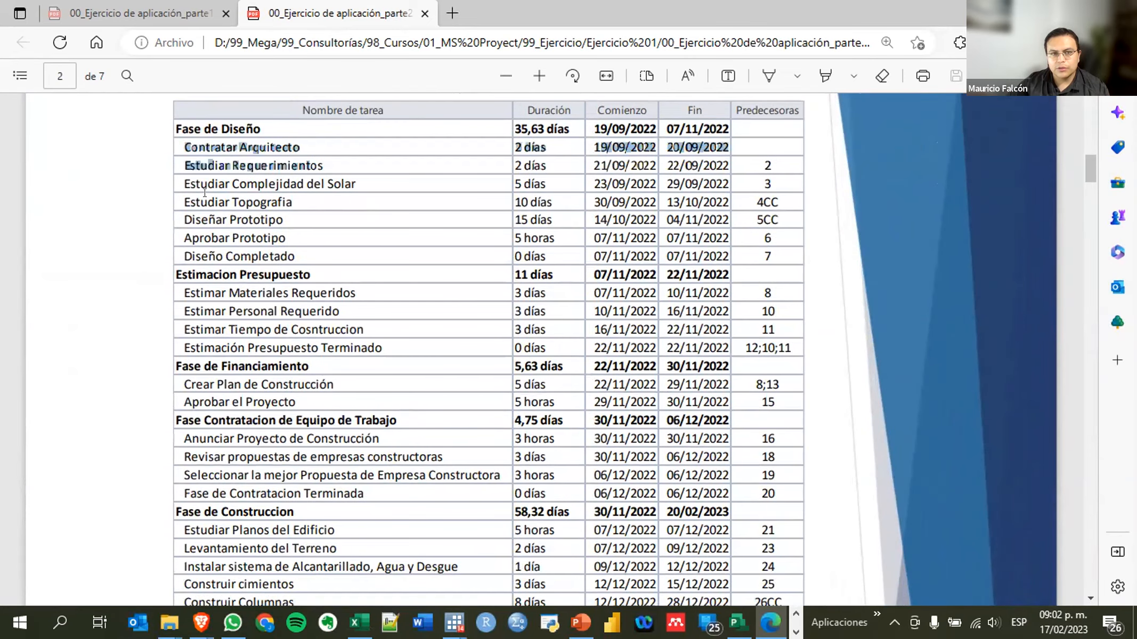
pyautogui.moveTo(238, 211); pyautogui.dragTo(381, 231)
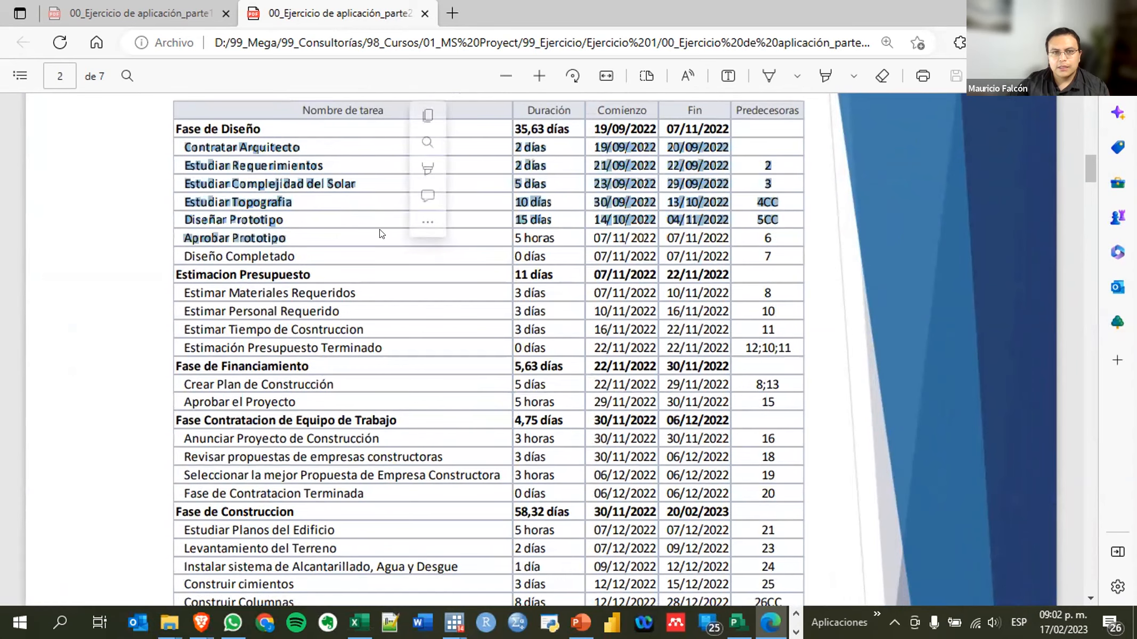
pyautogui.click(330, 274)
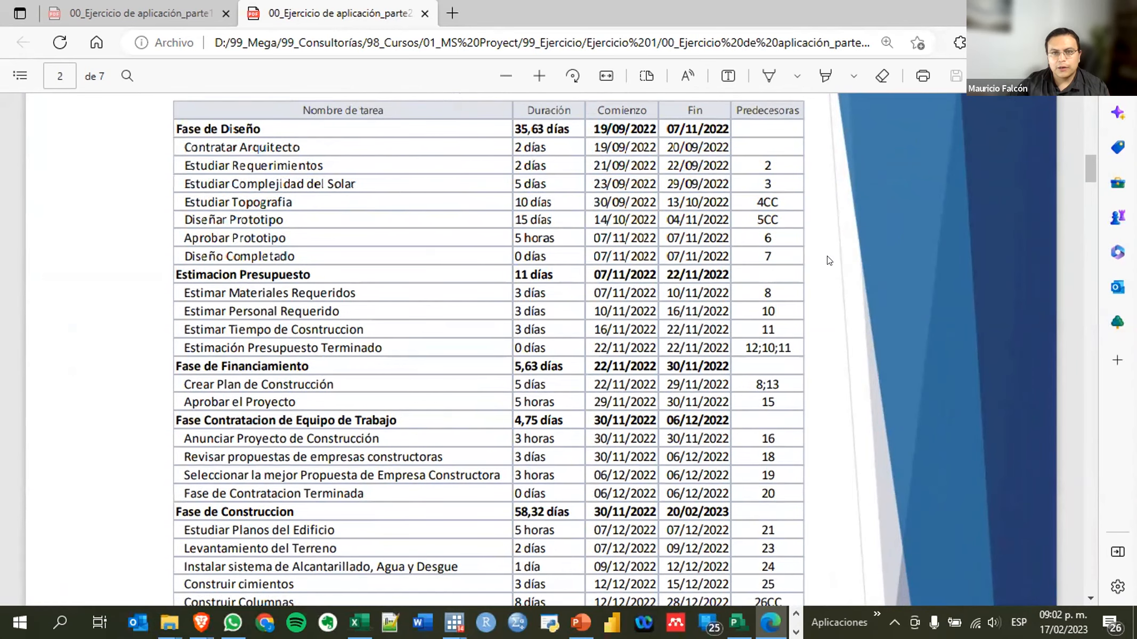
# Review the Cuadro 1 task list down to Construccion Segundo Nivel, checking the duration of Construir Columnas
pyautogui.scroll(-3, 823, 264)
pyautogui.scroll(6, 839, 249)
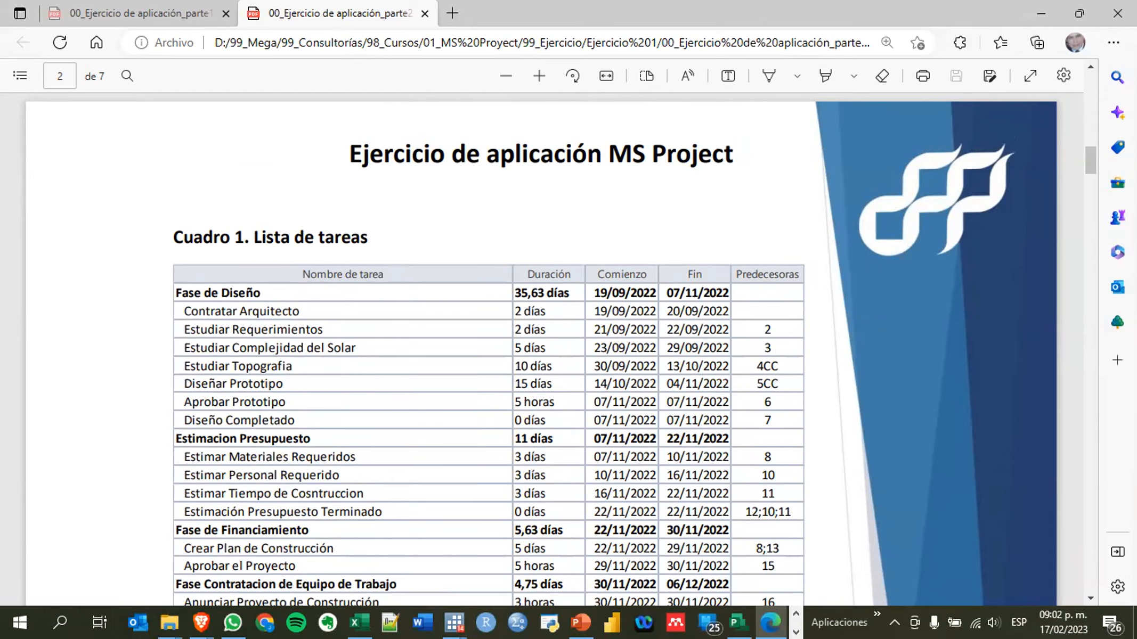
pyautogui.scroll(-5, 923, 317)
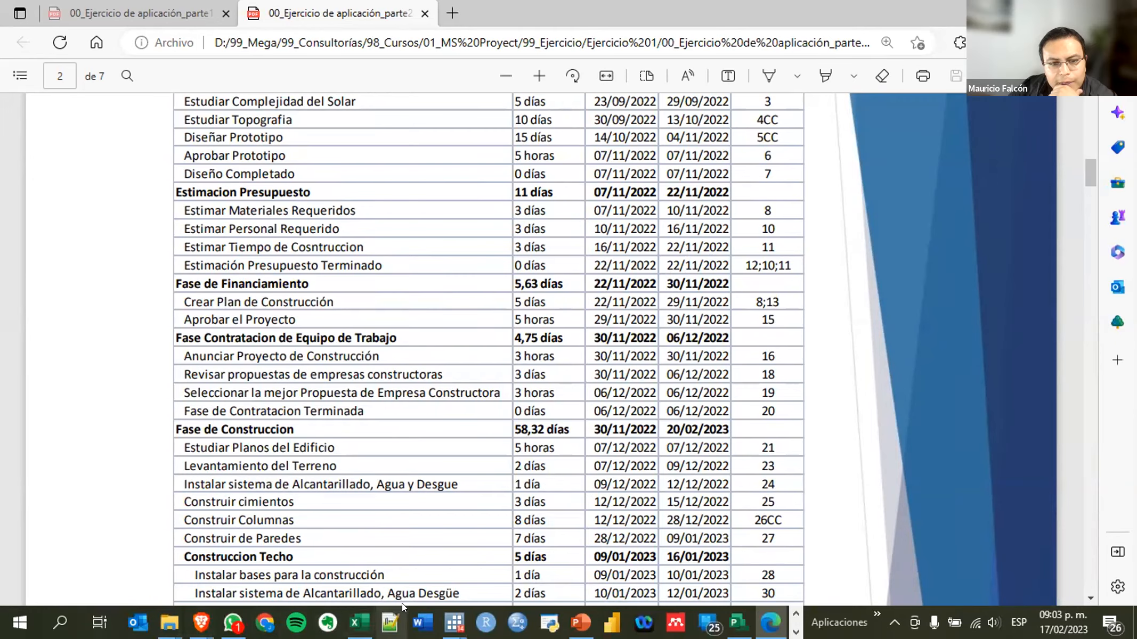
pyautogui.scroll(-5, 473, 430)
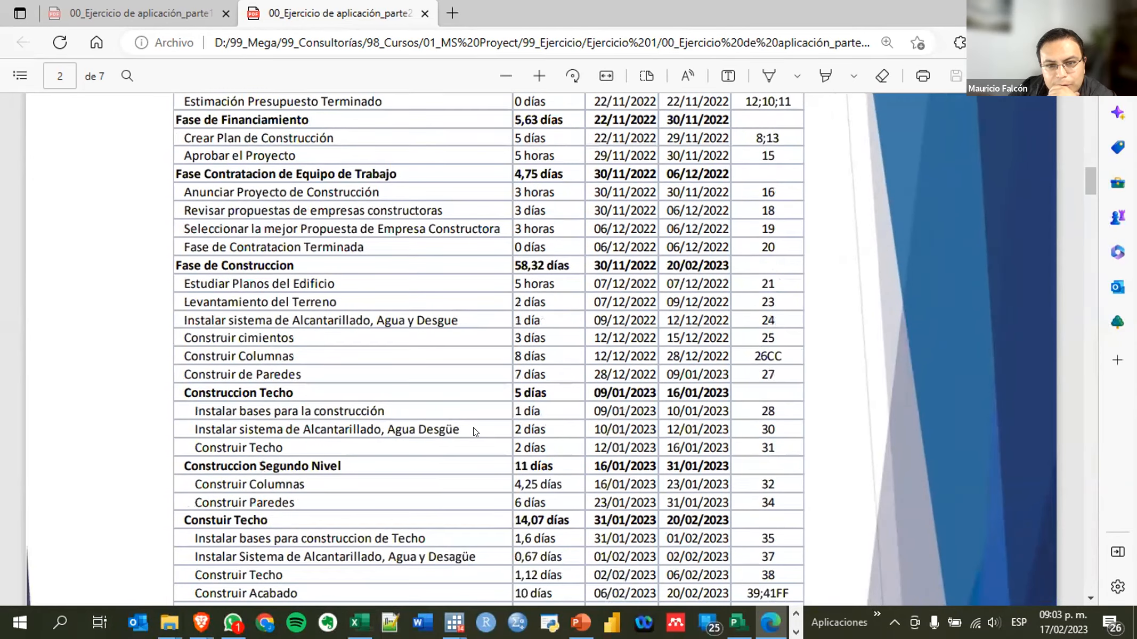
pyautogui.moveTo(184, 403); pyautogui.dragTo(640, 404)
pyautogui.click(537, 450)
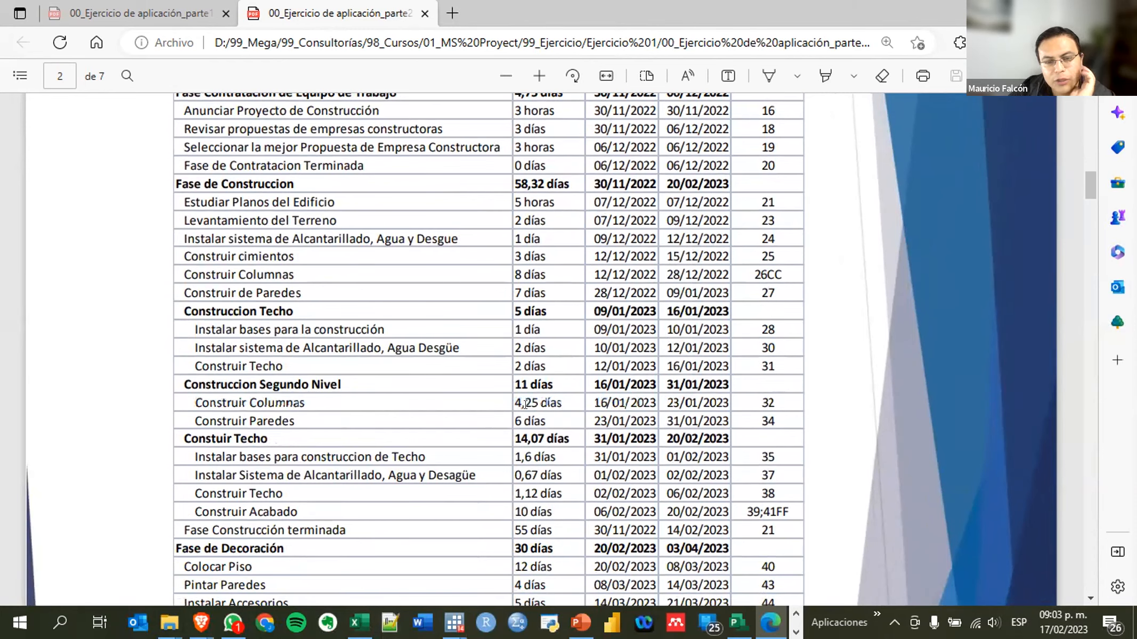
# Switch to MS Project, expand Fase de Construccion and locate the duration of Construir Columnas under Construccion Segundo Nivel
pyautogui.click(738, 622)
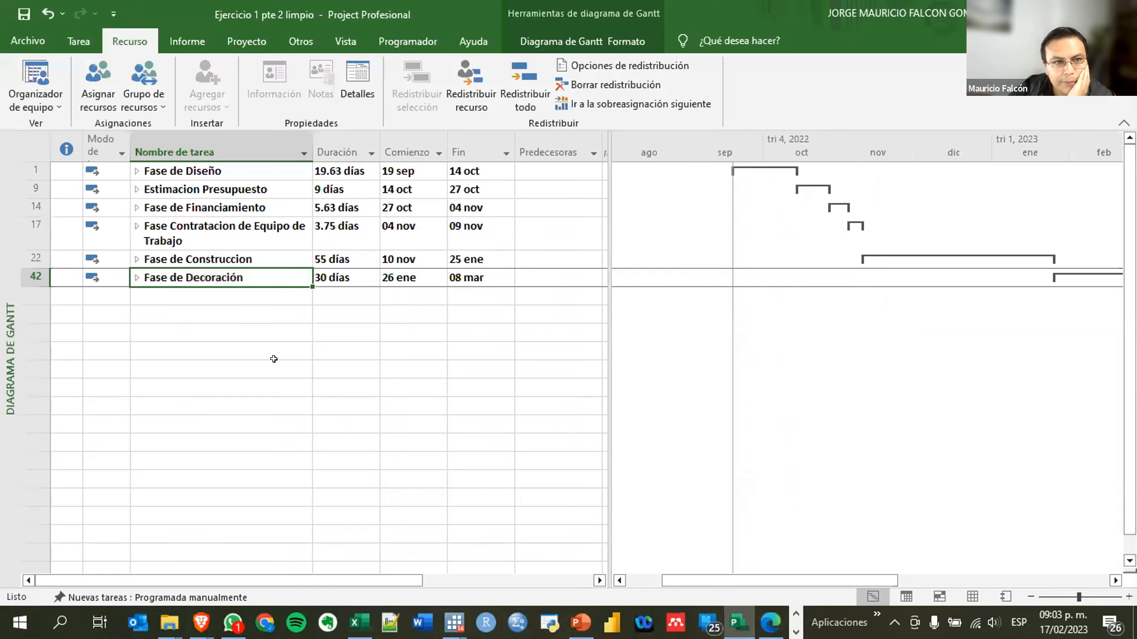
pyautogui.click(137, 260)
pyautogui.scroll(-3, 228, 342)
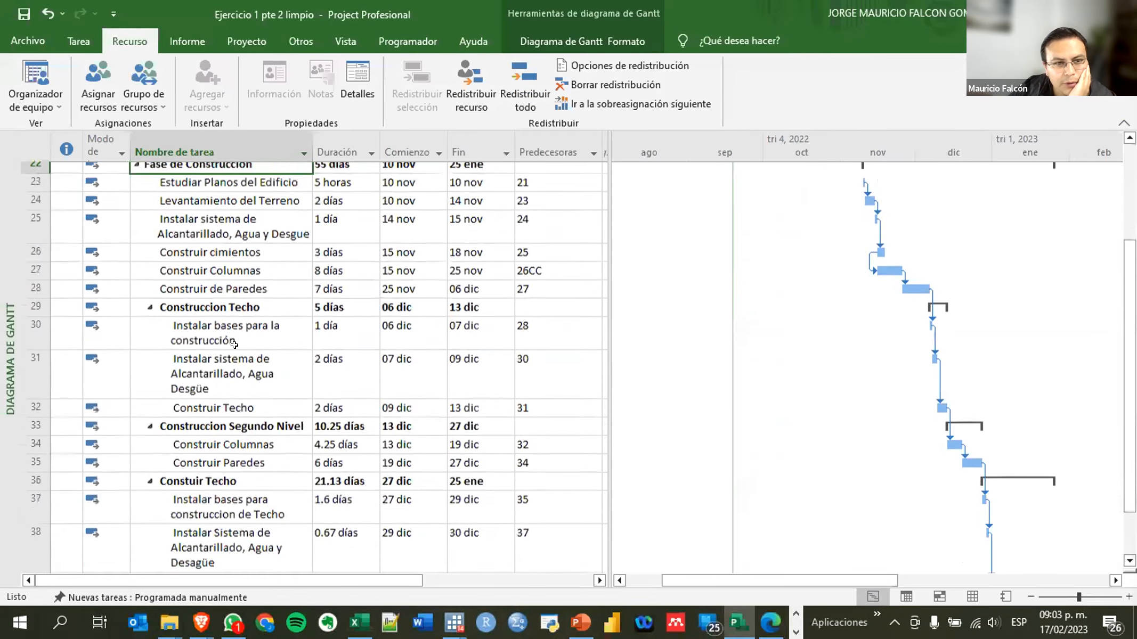
pyautogui.moveTo(320, 345); pyautogui.dragTo(480, 413)
pyautogui.click(340, 353)
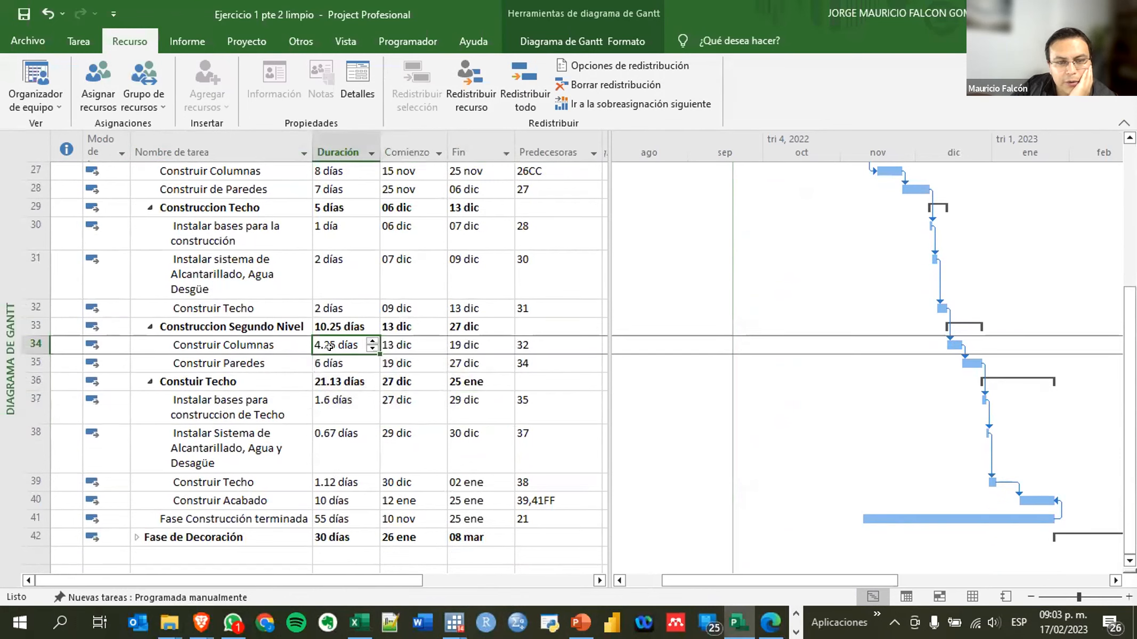
# Try to enter 4,25 with a decimal comma as the duration of Construir Columnas under Construccion Segundo Nivel
pyautogui.click(329, 348)
pyautogui.click(409, 344)
pyautogui.click(344, 343)
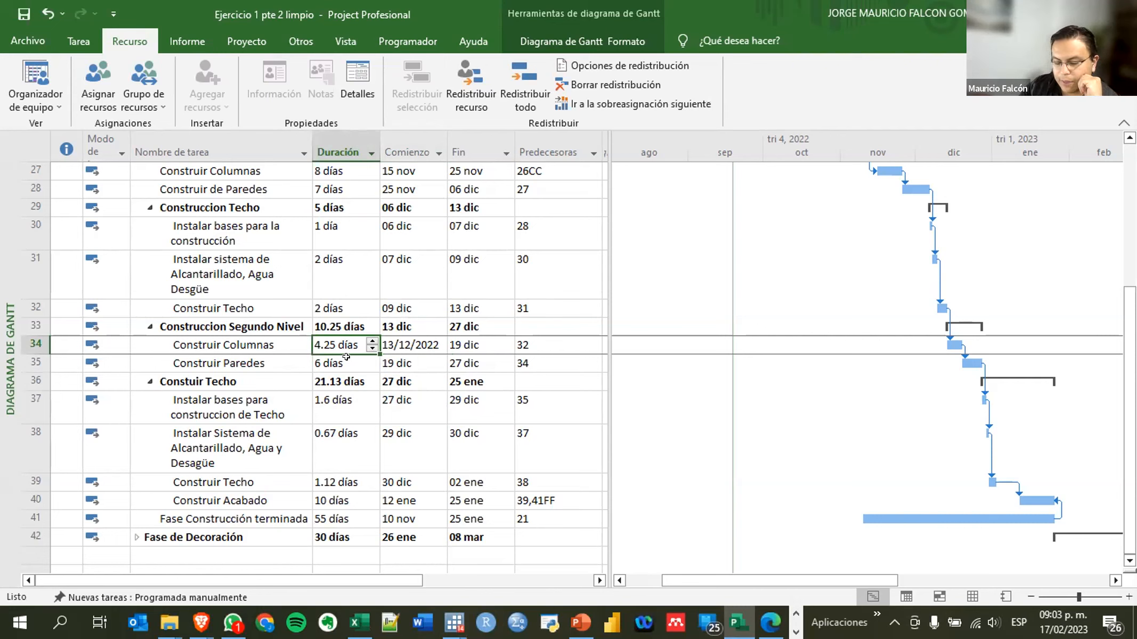
pyautogui.write('4')
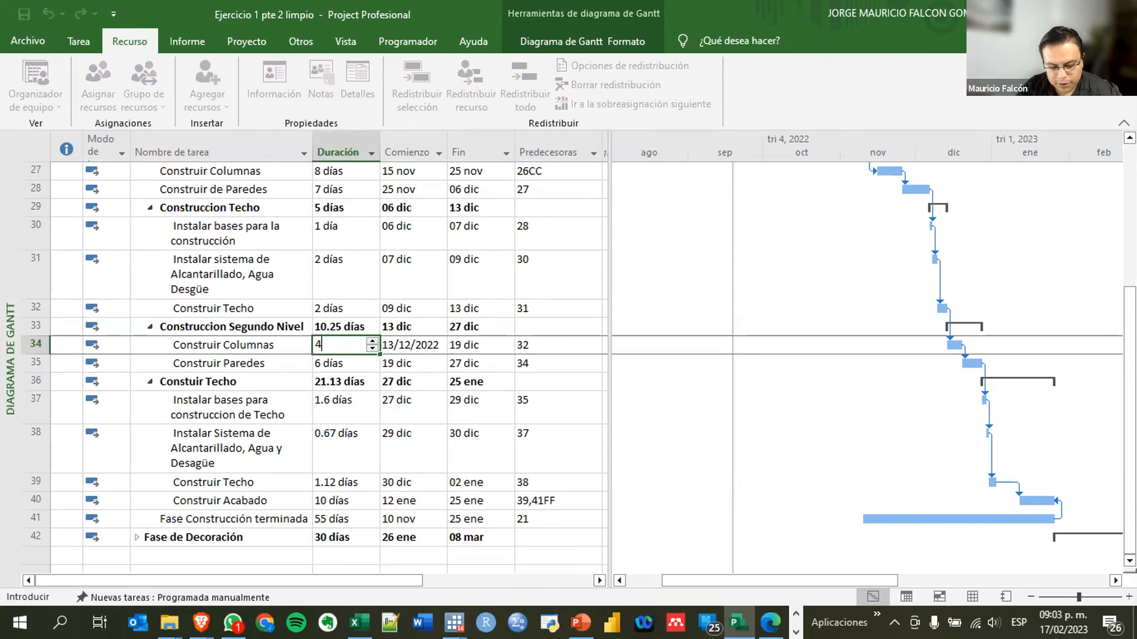
pyautogui.write(',25')
pyautogui.press('Return')
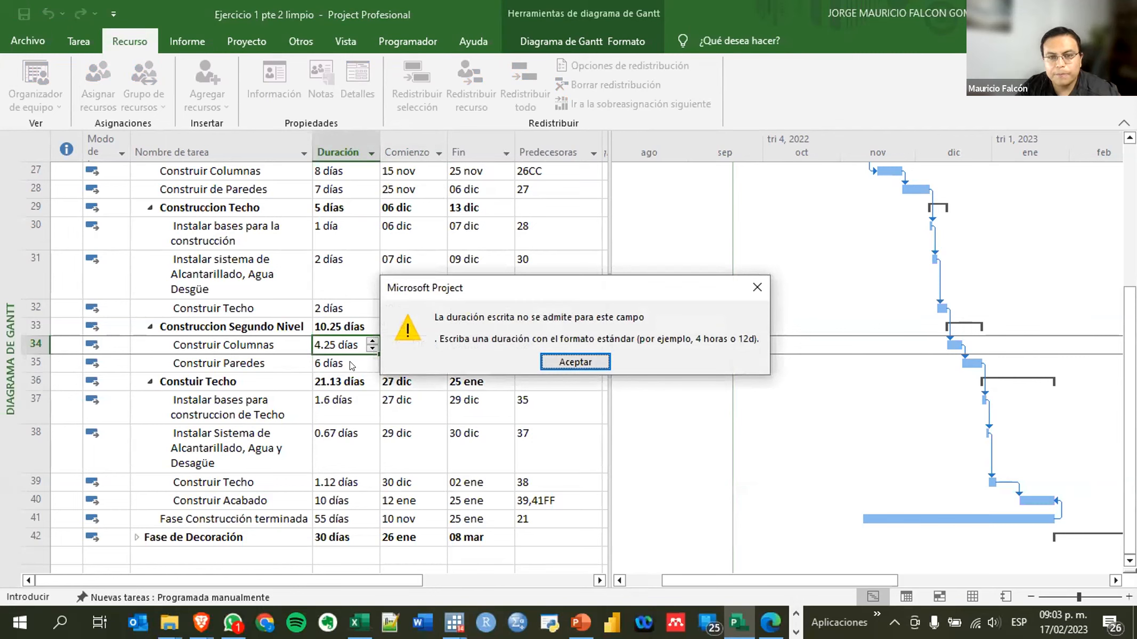
# Enter 4.25 with a decimal point as the duration of Construir Columnas under Construccion Segundo Nivel
pyautogui.press('Return')
pyautogui.write('4.25')
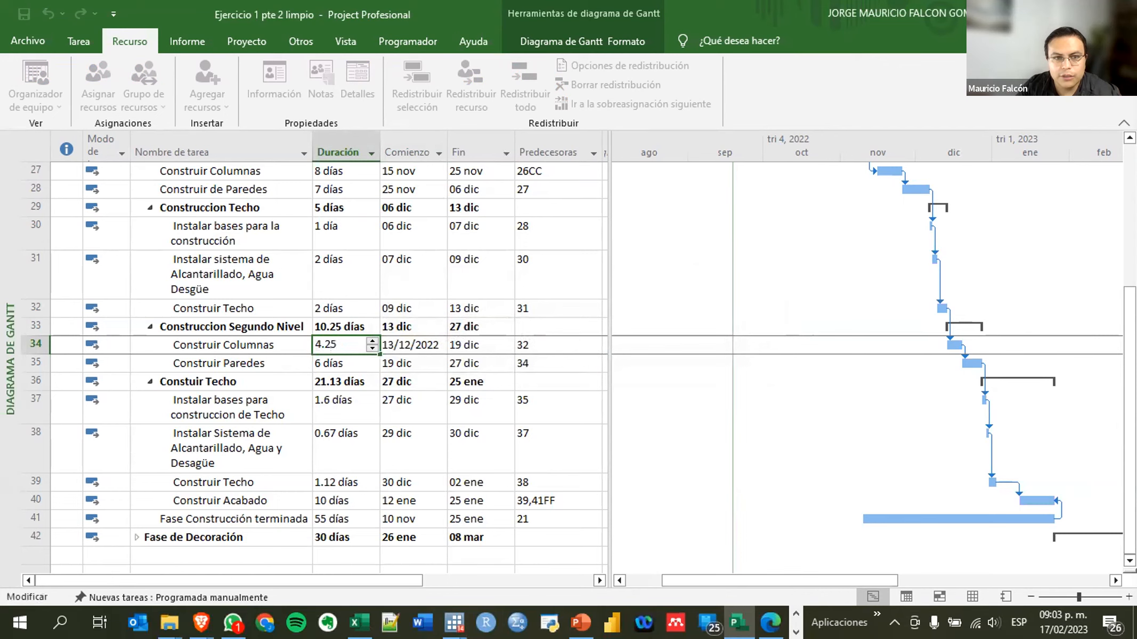
pyautogui.press('Return')
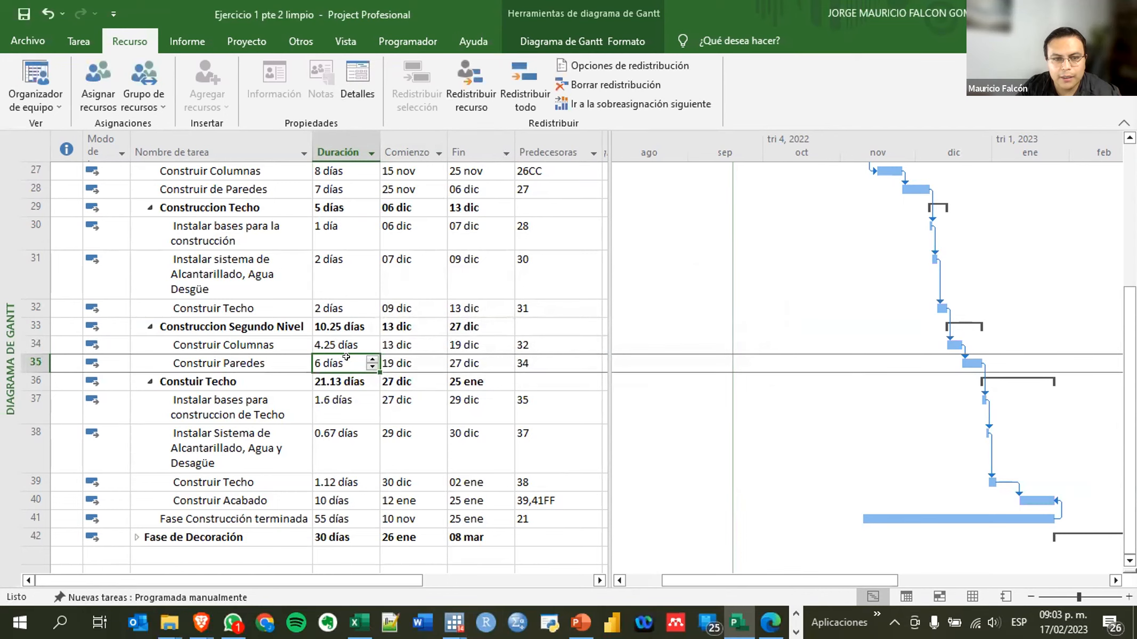
# Go back up the task list and expand Fase Contratacion de Equipo de Trabajo
pyautogui.press('Up')
pyautogui.press('Up')
pyautogui.press('Up')
pyautogui.press('Up')
pyautogui.press('Up')
pyautogui.press('Up')
pyautogui.press('Up')
pyautogui.press('Up')
pyautogui.press('Up')
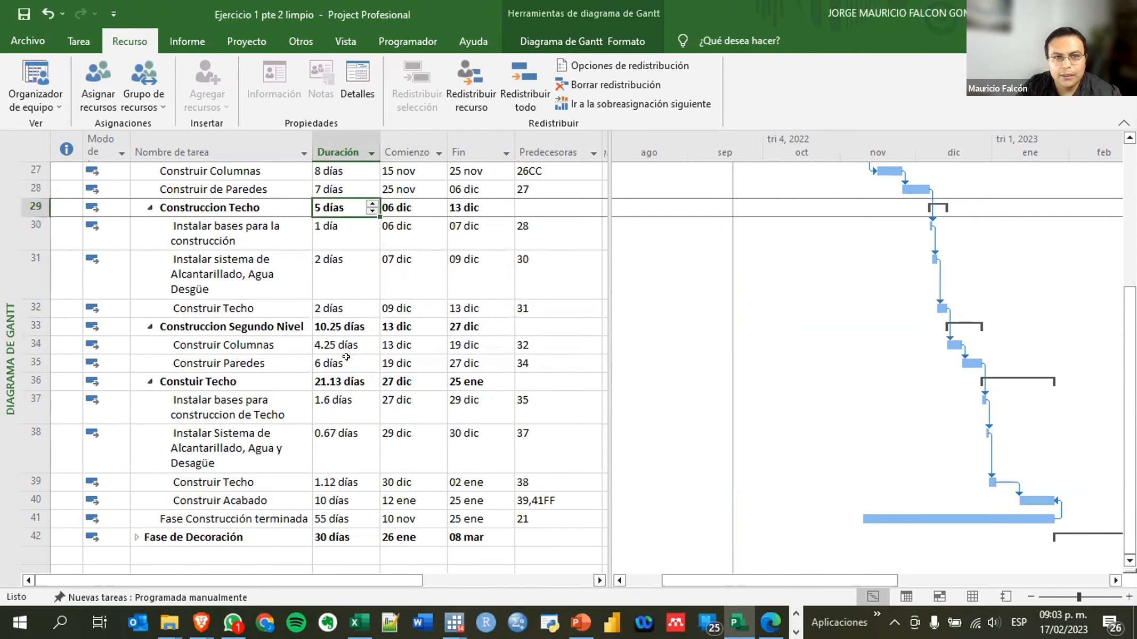
pyautogui.press('Up')
pyautogui.press('Up')
pyautogui.press('Up')
pyautogui.press('Up')
pyautogui.press('Up')
pyautogui.press('Up')
pyautogui.press('Up')
pyautogui.press('Up')
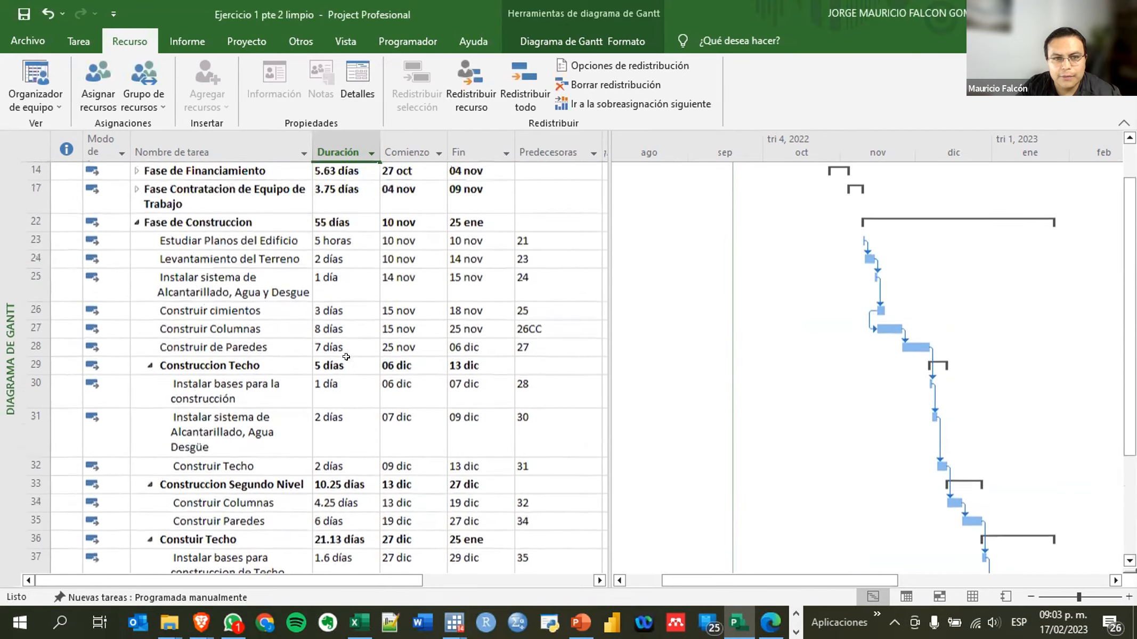
pyautogui.press('Down')
pyautogui.press('Down')
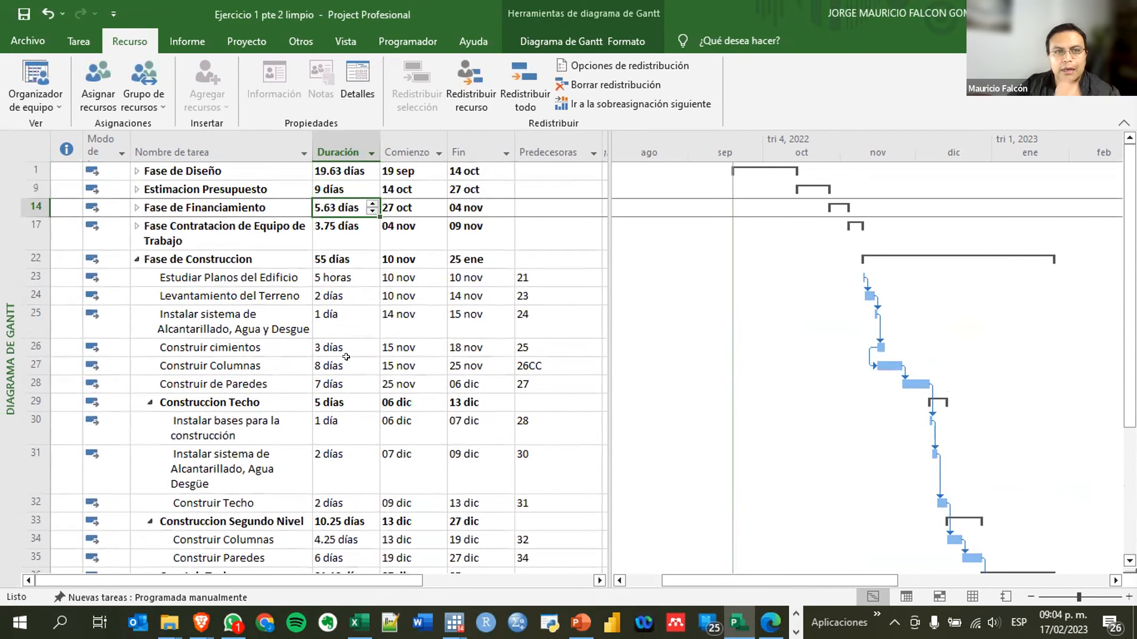
pyautogui.click(136, 226)
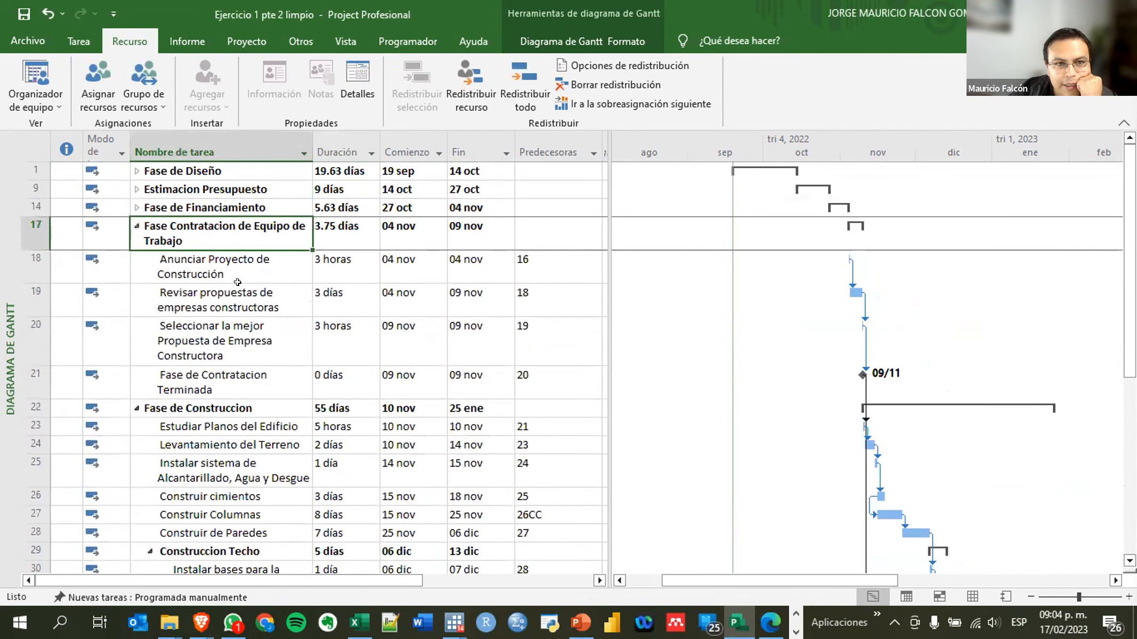
# Examine the durations of the hiring-phase tasks, from Anunciar Proyecto de Construcción to Seleccionar la mejor Propuesta, against the phase's duration
pyautogui.click(340, 262)
pyautogui.click(330, 294)
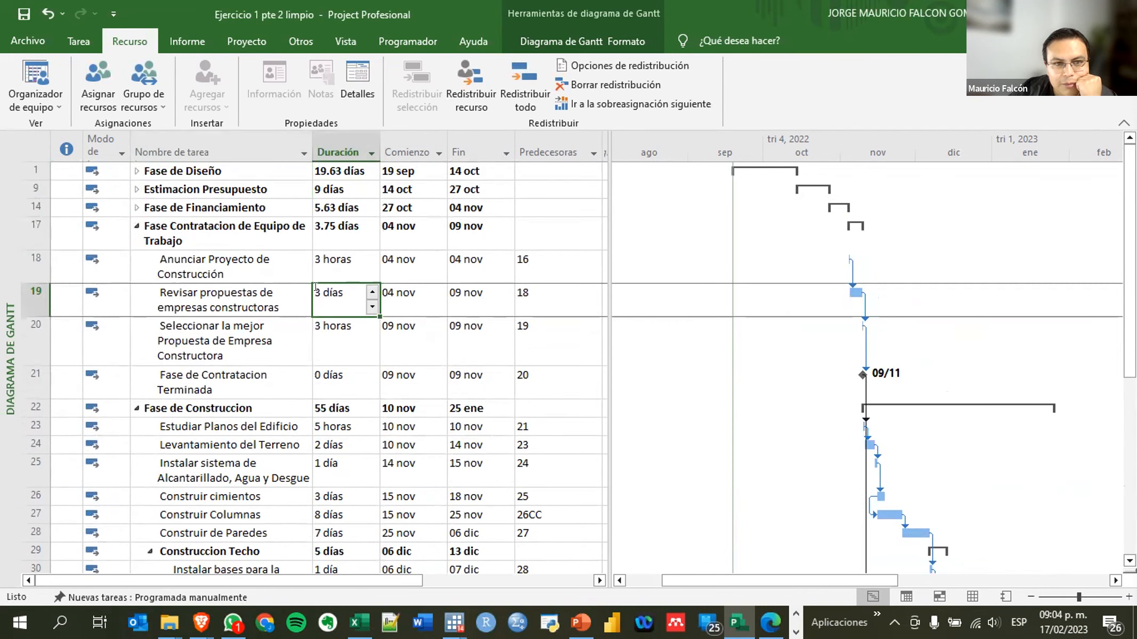
pyautogui.click(327, 254)
pyautogui.click(329, 303)
pyautogui.click(329, 335)
pyautogui.click(329, 303)
pyautogui.click(329, 226)
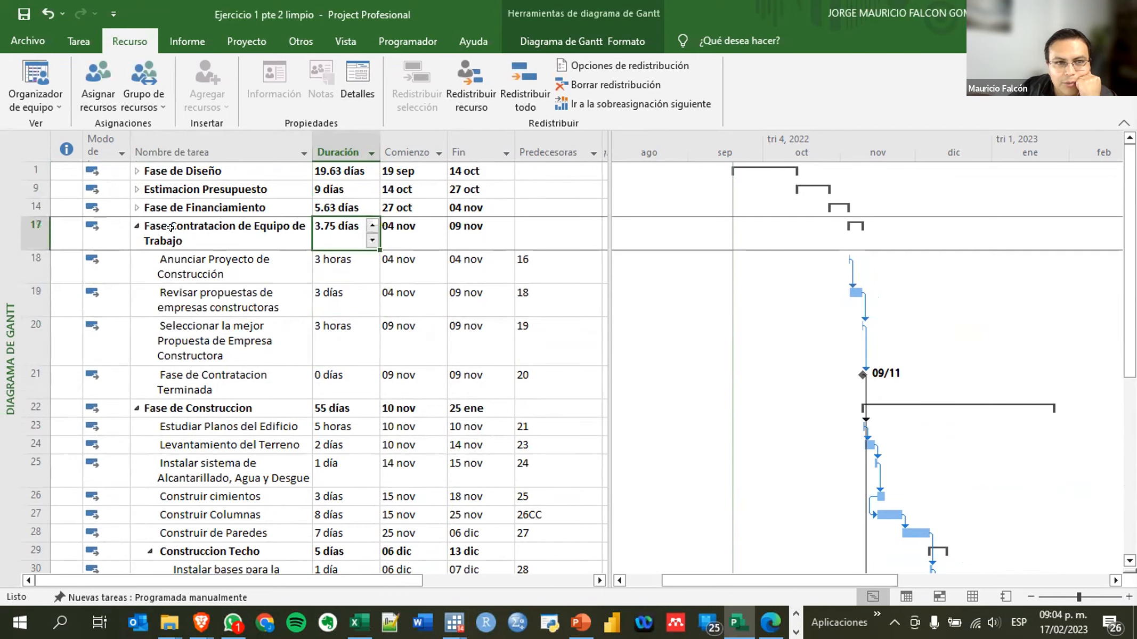
# Collapse Fase Contratacion de Equipo de Trabajo and check the summary duration of the phase
pyautogui.click(136, 226)
pyautogui.click(136, 226)
pyautogui.click(136, 226)
pyautogui.click(135, 226)
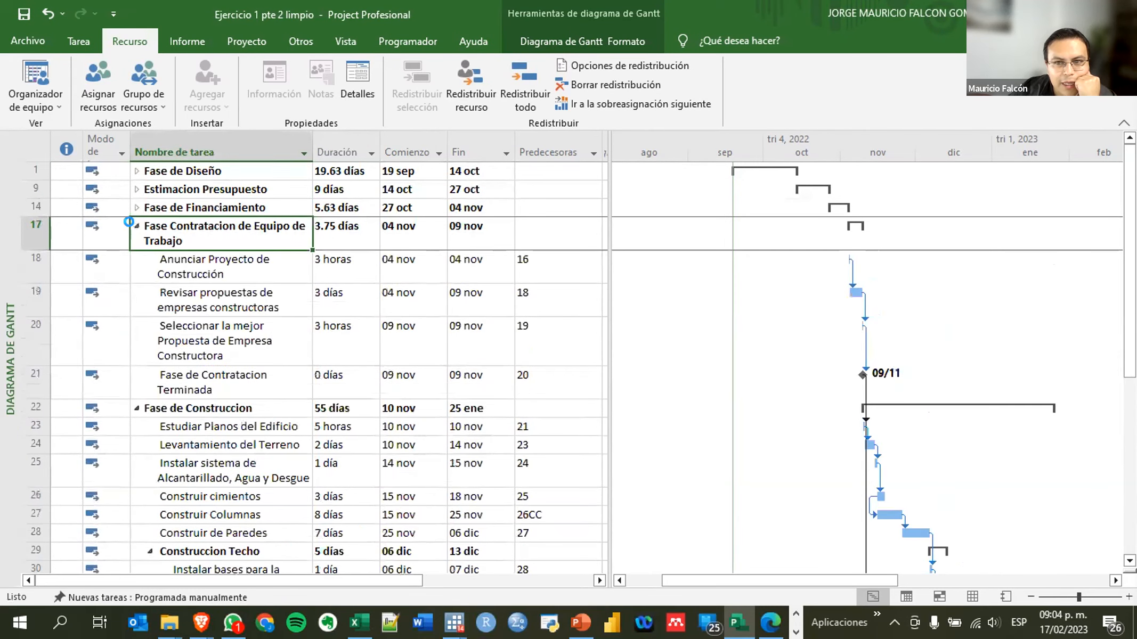
pyautogui.click(136, 226)
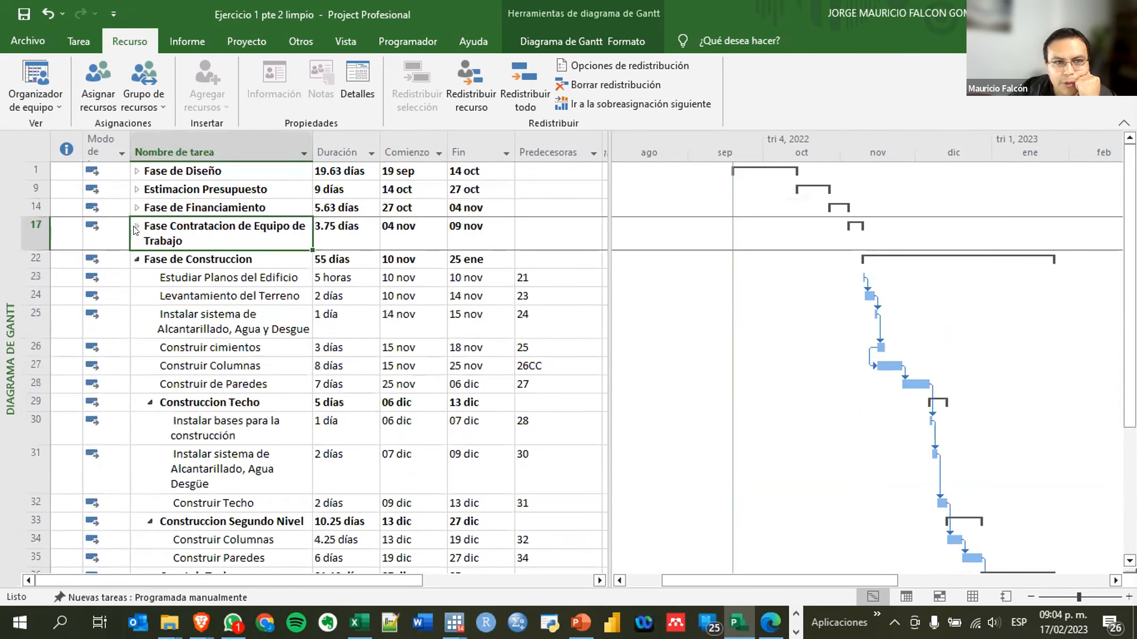
pyautogui.click(330, 223)
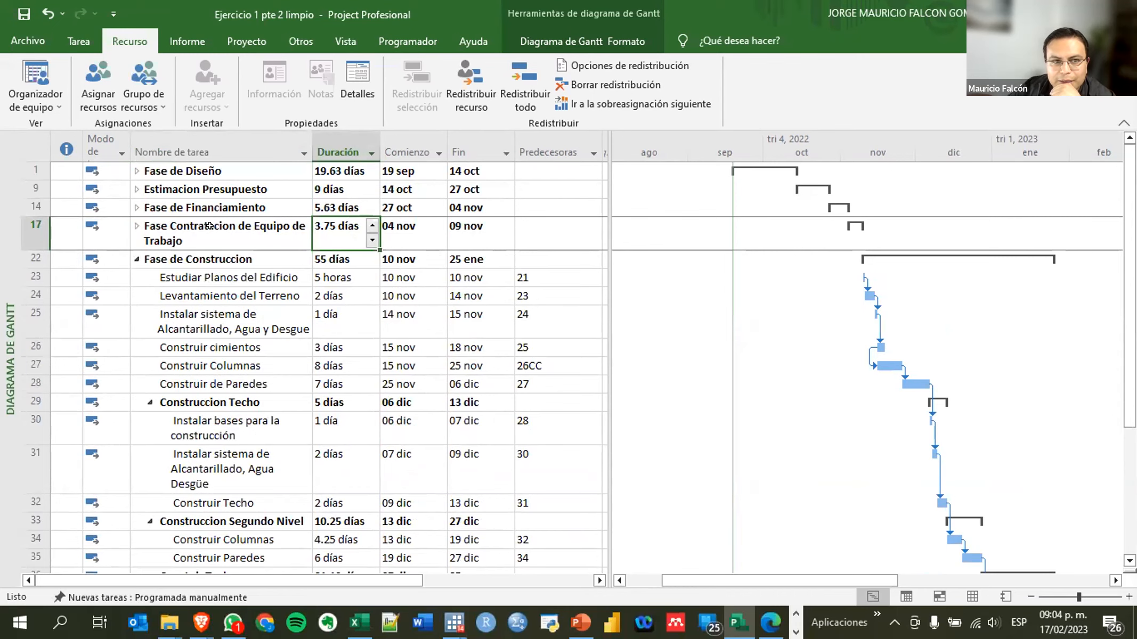
# Expand Fase Contratacion de Equipo de Trabajo again, compare its subtask durations with the phase's duration, and collapse it
pyautogui.click(137, 226)
pyautogui.moveTo(331, 258); pyautogui.dragTo(322, 371)
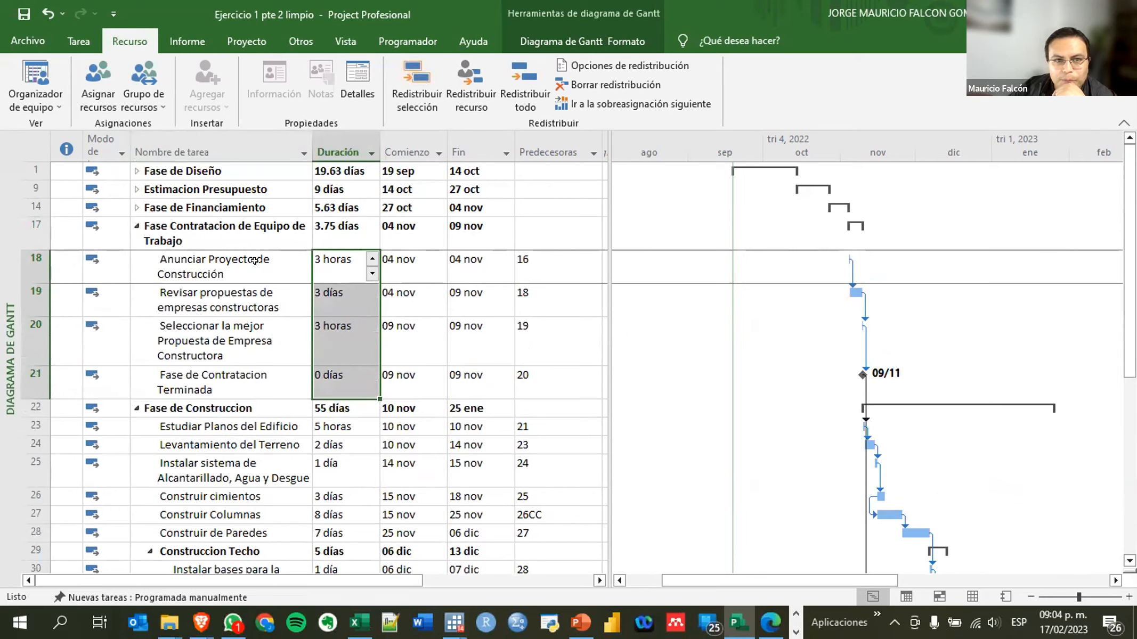
pyautogui.click(329, 280)
pyautogui.click(329, 303)
pyautogui.click(327, 342)
pyautogui.click(318, 255)
pyautogui.click(317, 302)
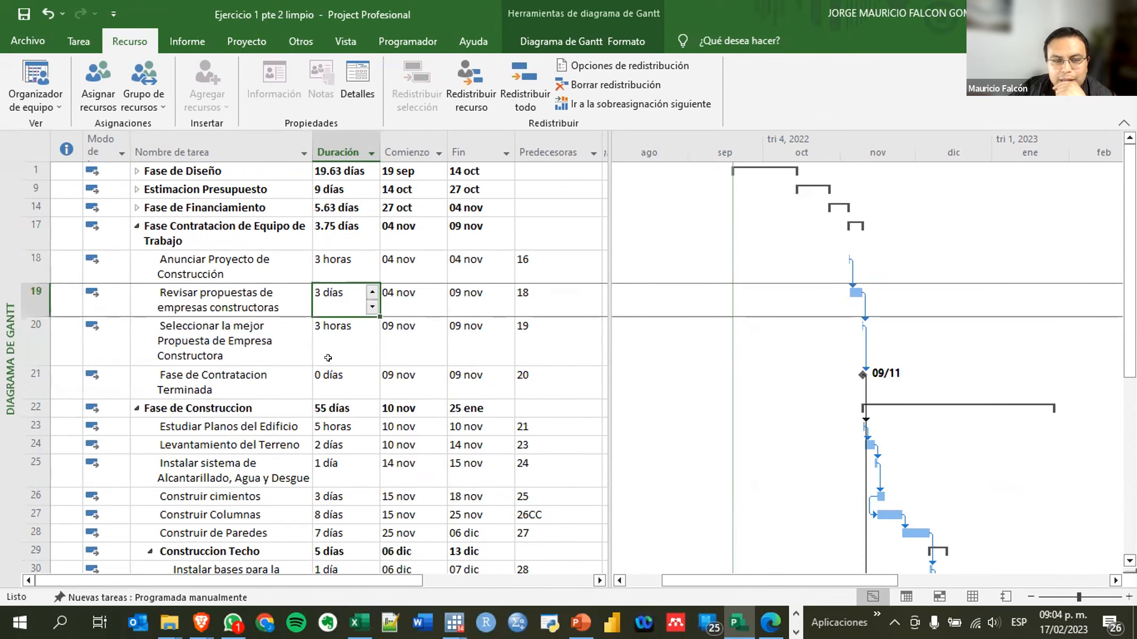
pyautogui.click(328, 356)
pyautogui.click(328, 255)
pyautogui.click(317, 298)
pyautogui.click(339, 344)
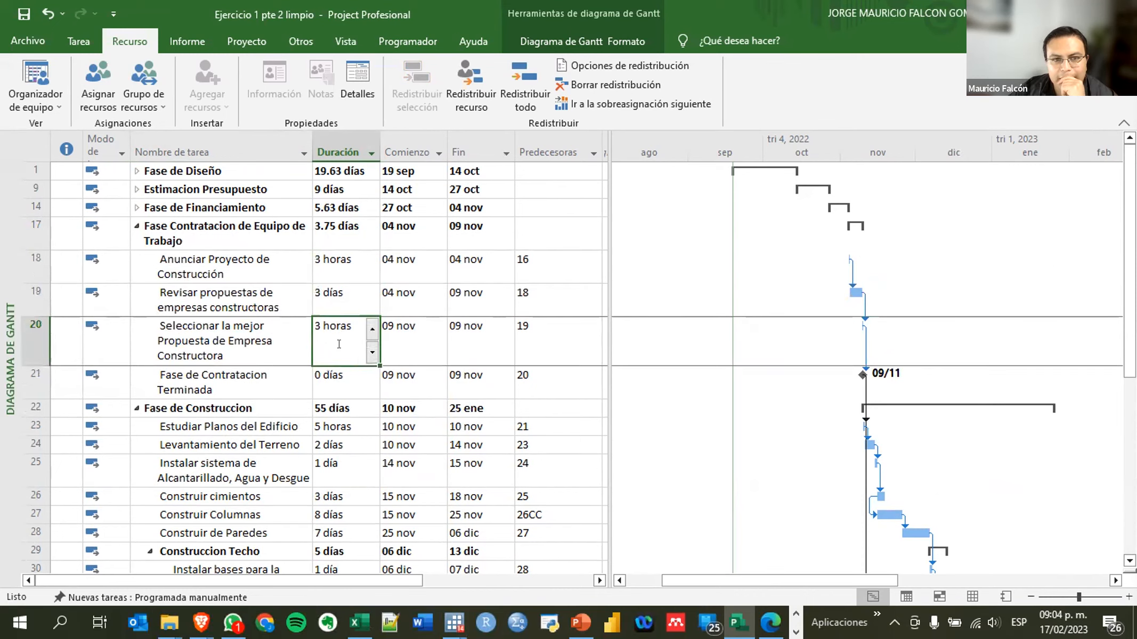
pyautogui.click(328, 224)
pyautogui.click(130, 225)
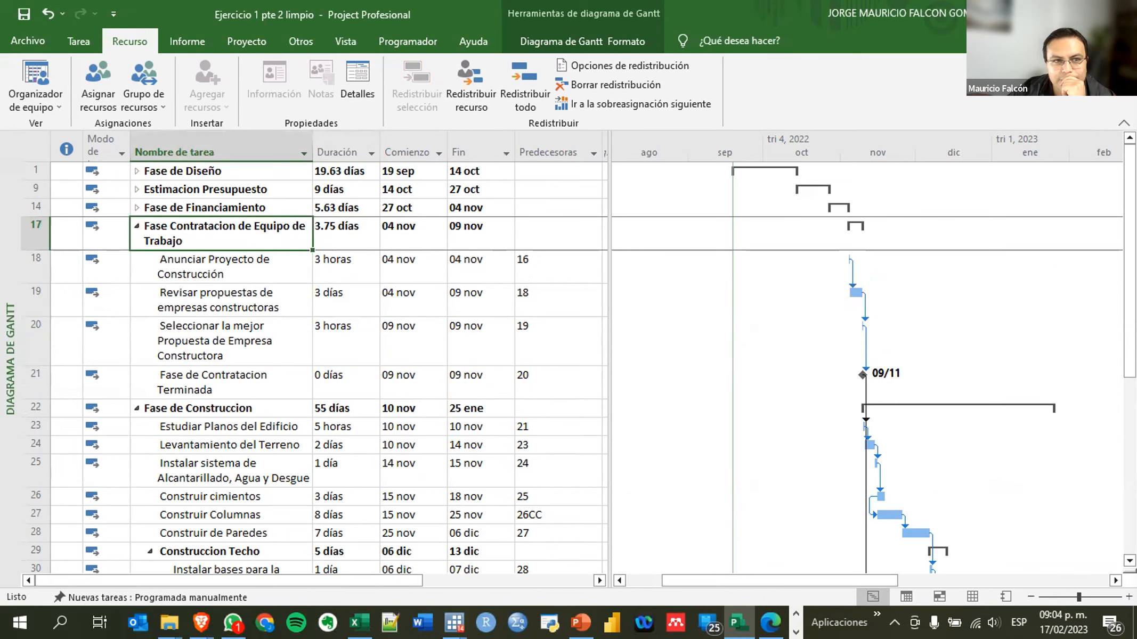
pyautogui.click(136, 226)
# Examine the durations and predecessors of the Fase de Construccion tasks and collapse the phase
pyautogui.scroll(-2, 535, 394)
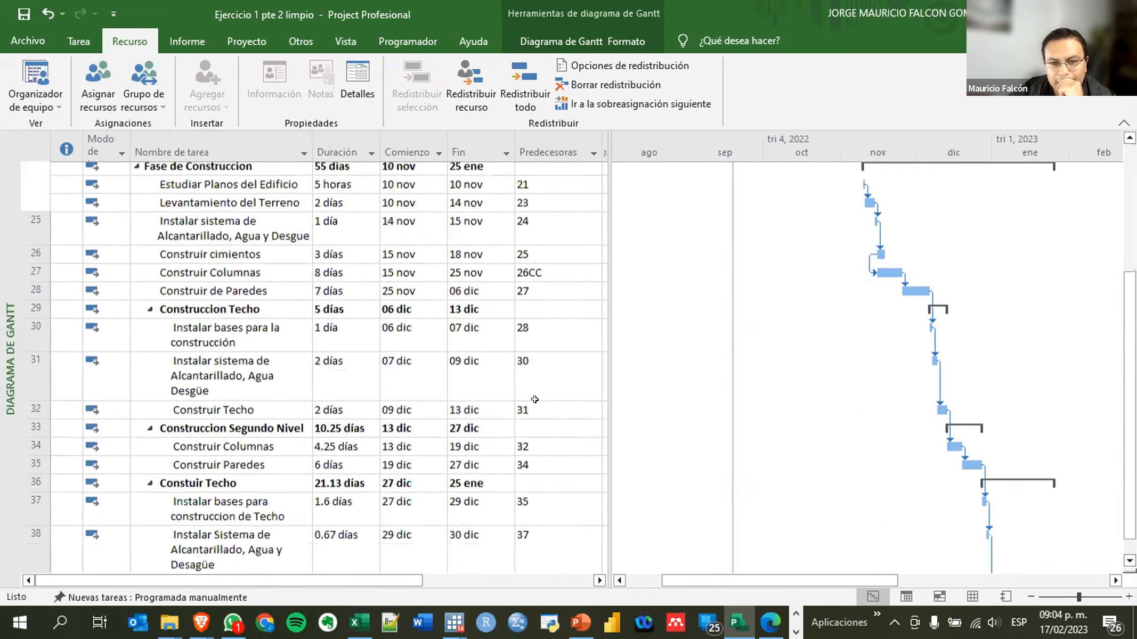
pyautogui.scroll(-4, 535, 400)
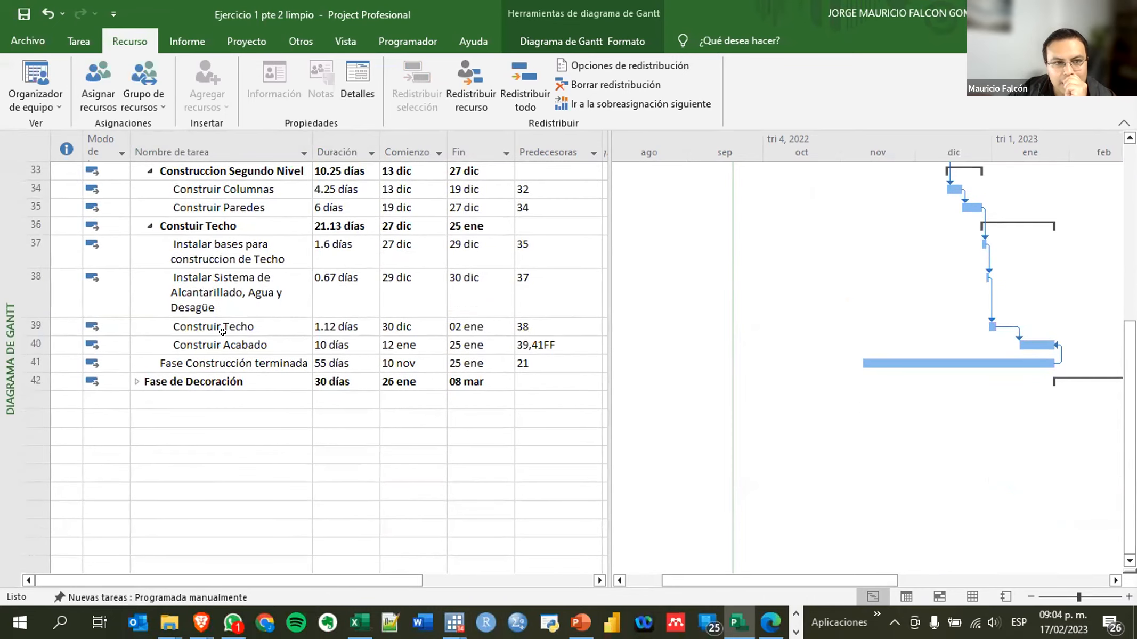
pyautogui.scroll(3, 229, 328)
pyautogui.scroll(2, 236, 321)
pyautogui.scroll(-3, 360, 362)
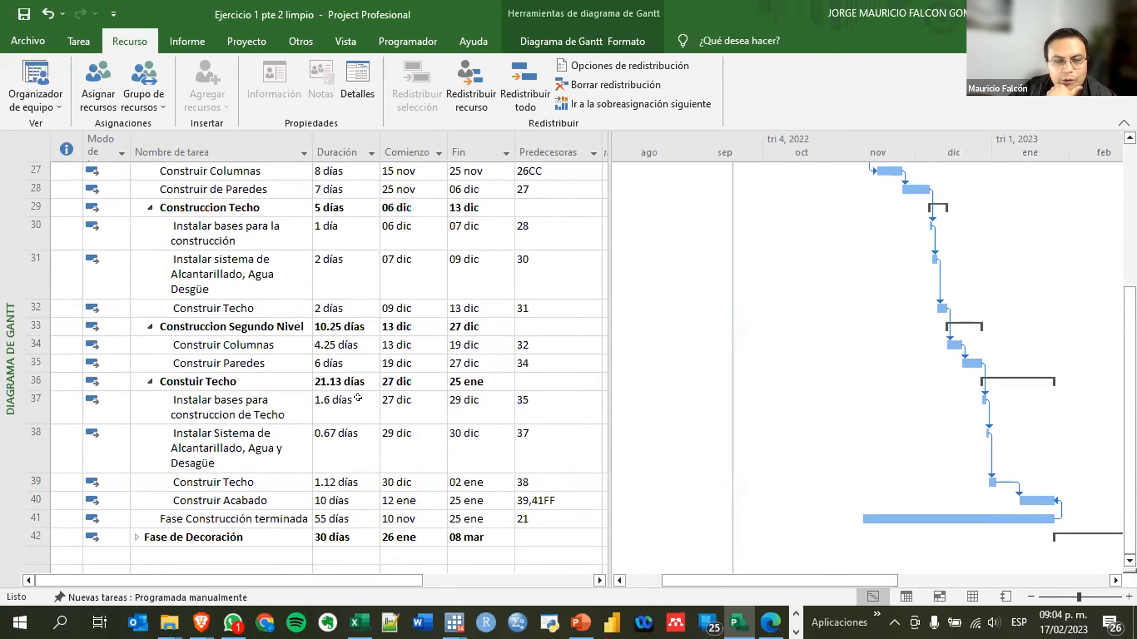
pyautogui.scroll(4, 384, 436)
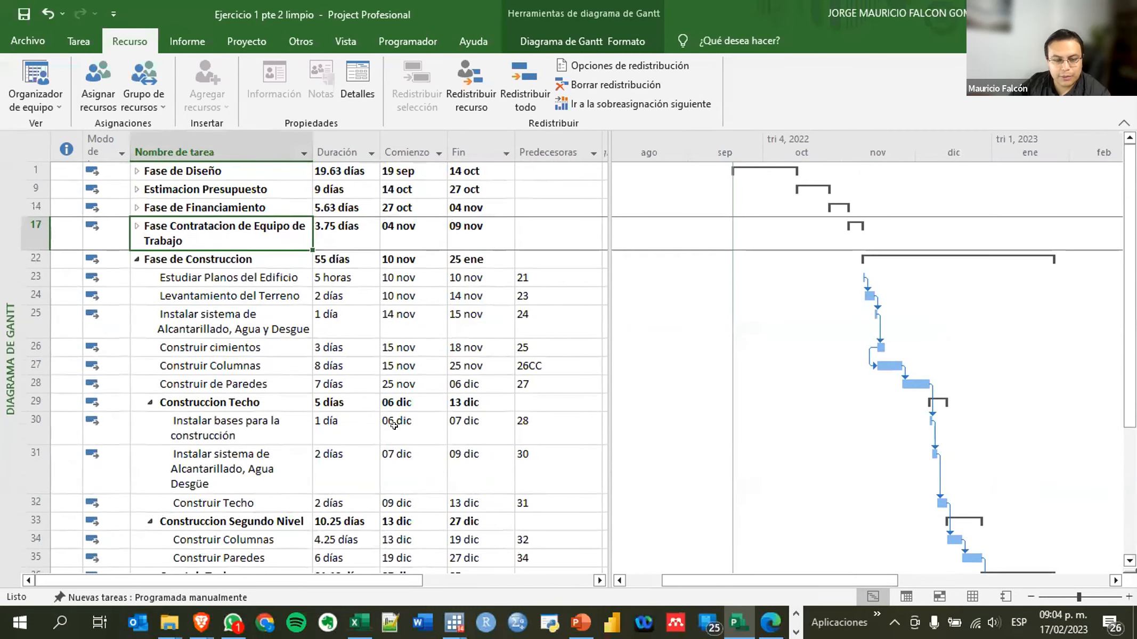
pyautogui.scroll(-1, 369, 496)
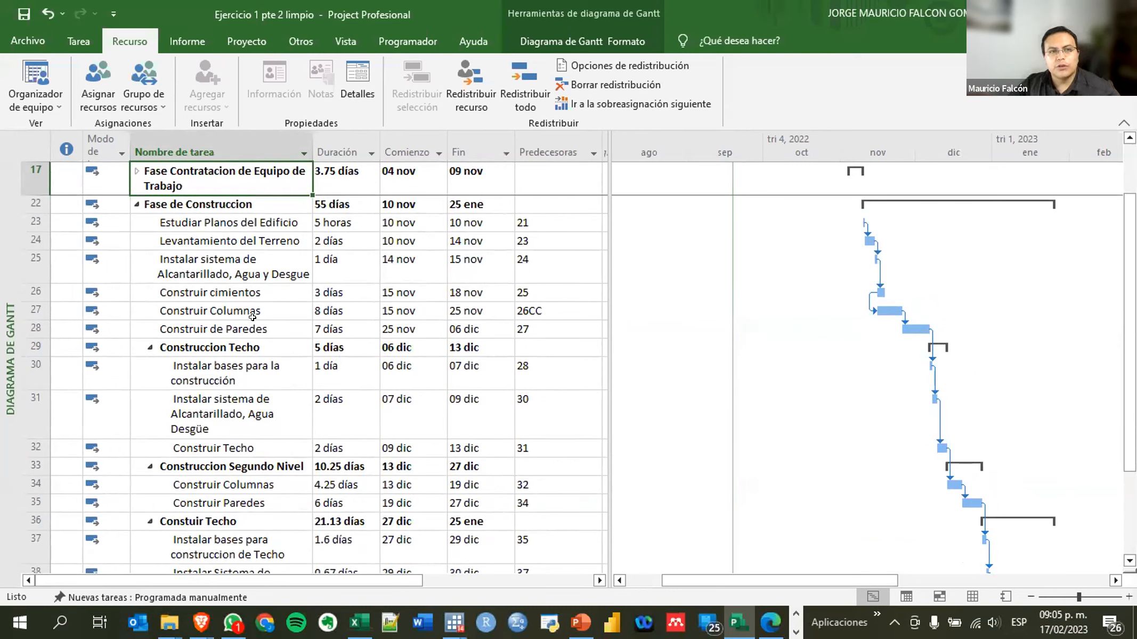
pyautogui.click(136, 205)
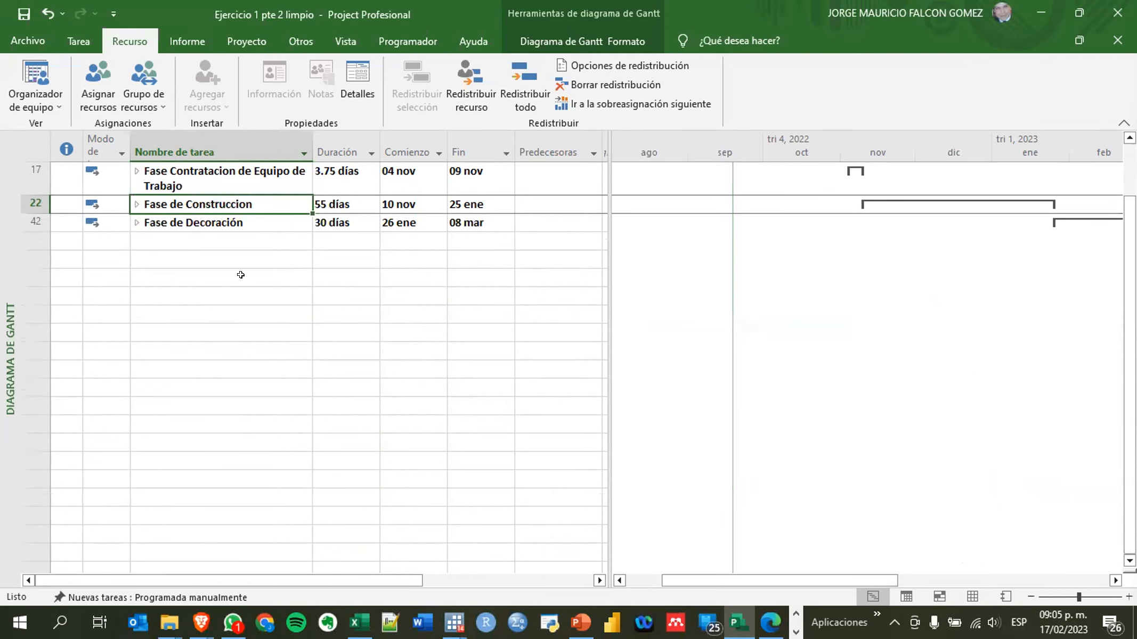
# Switch to the exercise PDF in Edge, reread instruction 3 on adding phases and tasks, and return to Cuadro 1
pyautogui.hotkey('alt', 'Tab')
pyautogui.scroll(10, 466, 338)
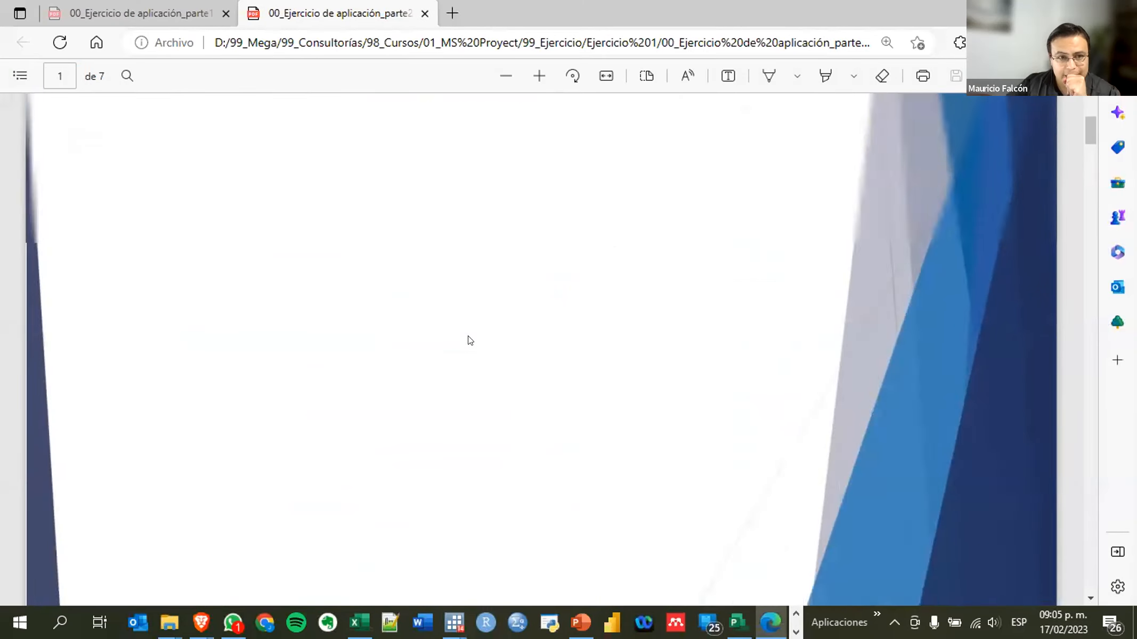
pyautogui.scroll(6, 470, 339)
pyautogui.moveTo(393, 554); pyautogui.dragTo(194, 506)
pyautogui.click(343, 518)
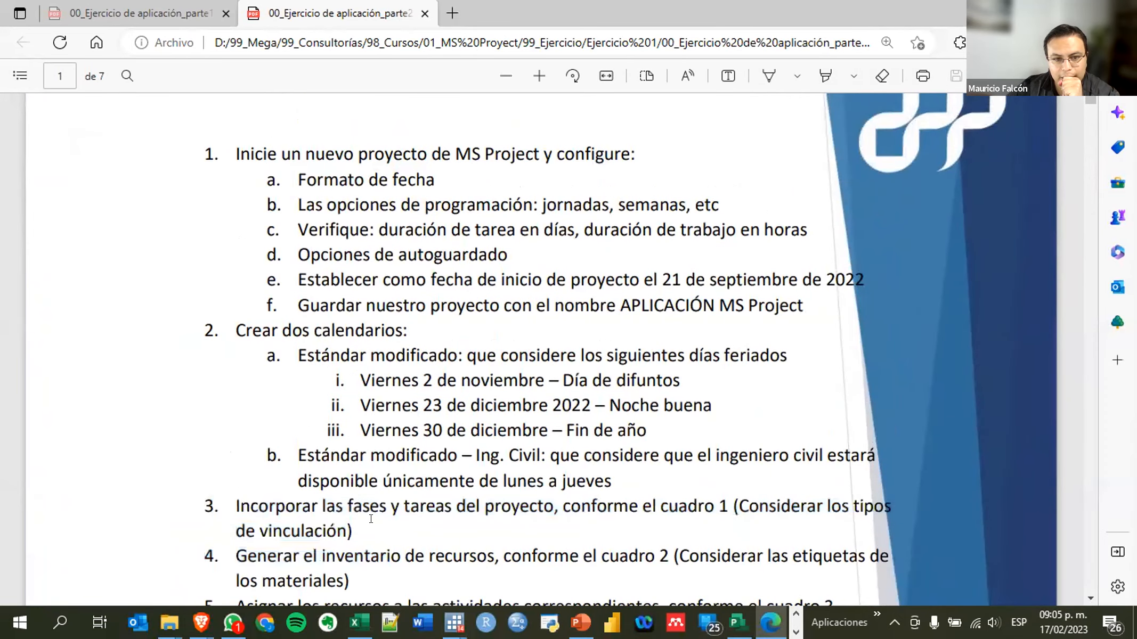
pyautogui.moveTo(371, 519); pyautogui.dragTo(242, 530)
pyautogui.scroll(-4, 510, 497)
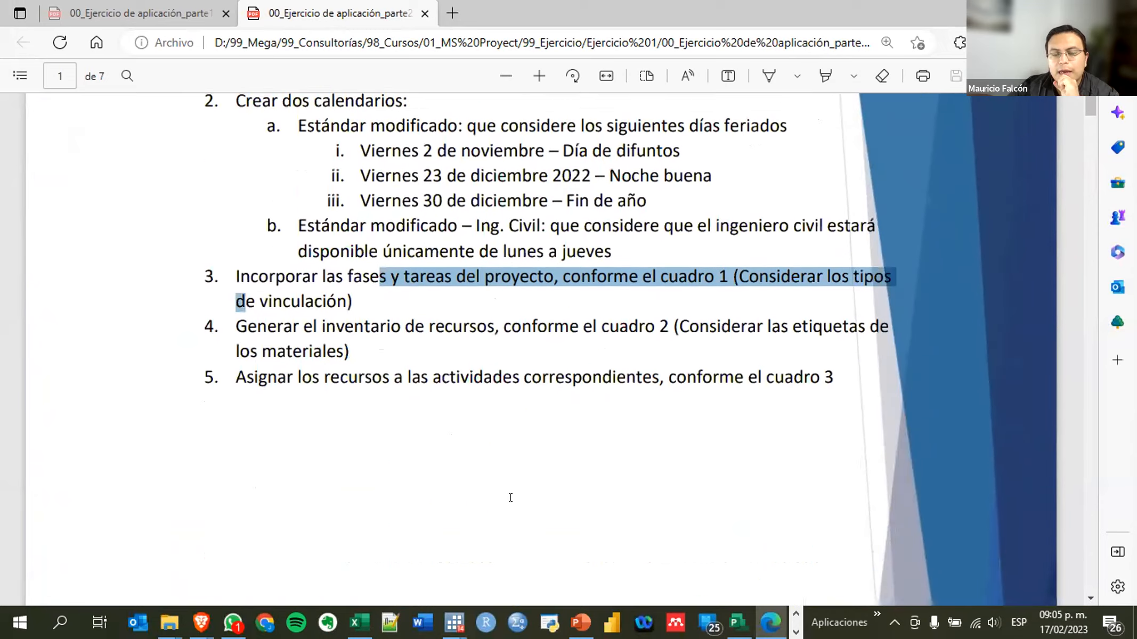
pyautogui.scroll(-15, 510, 487)
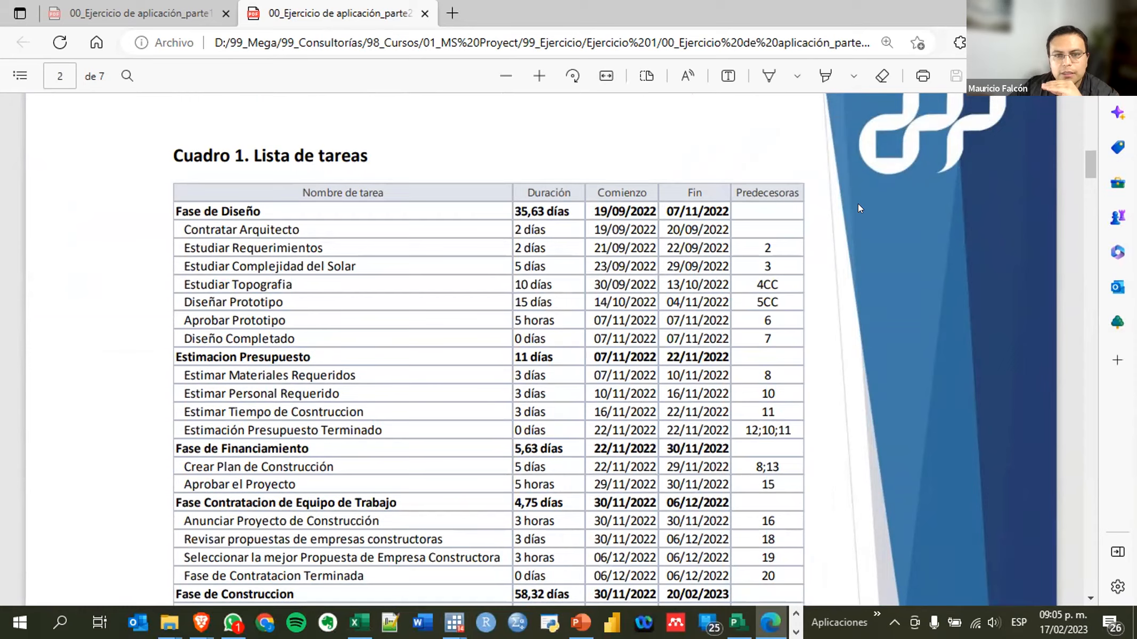
# Skim the remaining phases of Cuadro 1, return to its first phases, and switch back to the construction plan in Project
pyautogui.scroll(-15, 580, 370)
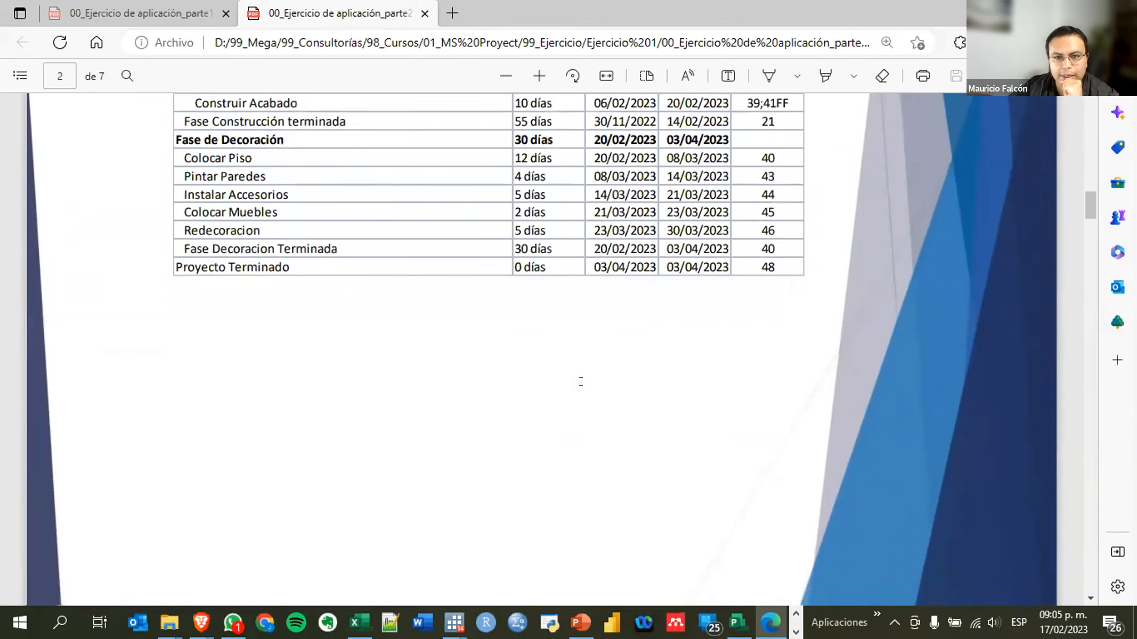
pyautogui.scroll(3, 580, 381)
pyautogui.scroll(15, 581, 381)
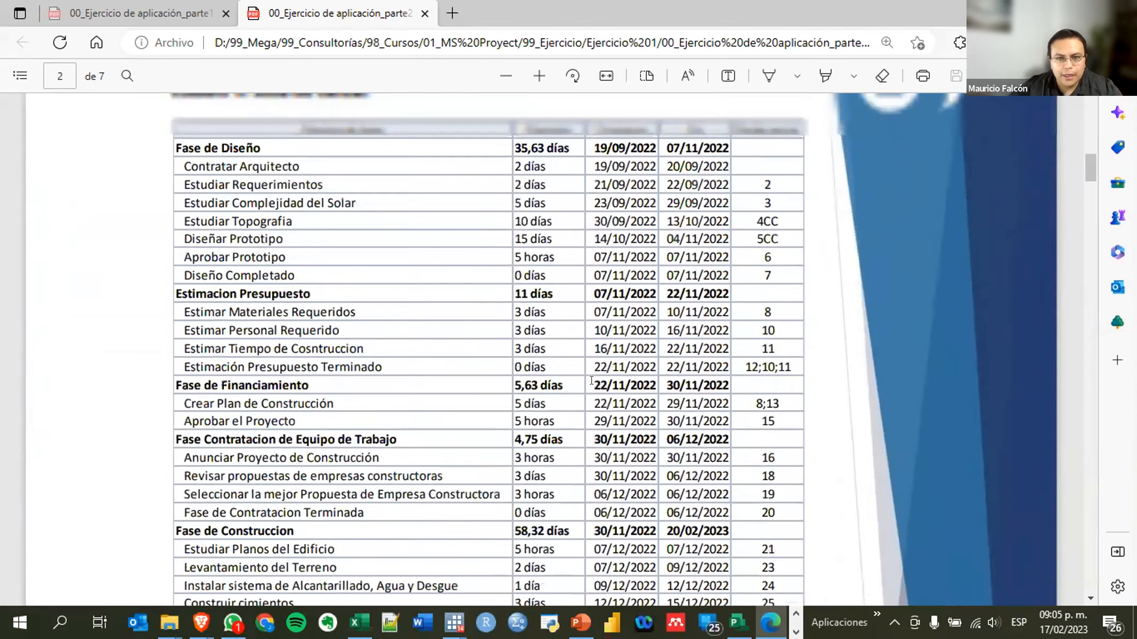
pyautogui.hotkey('alt', 'Tab')
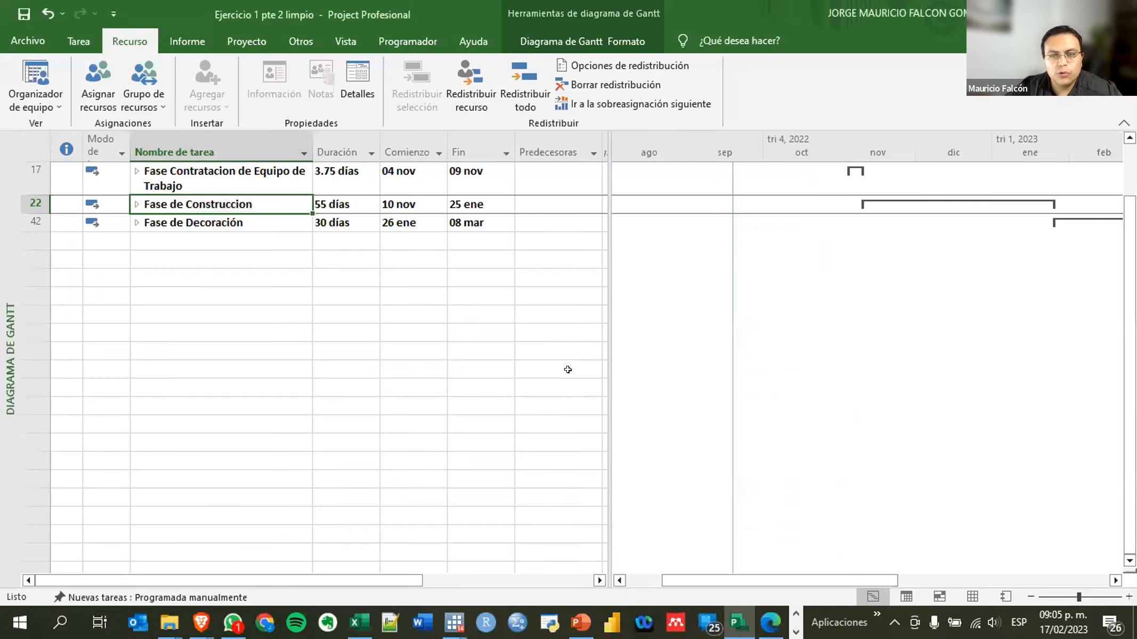
pyautogui.scroll(2, 342, 308)
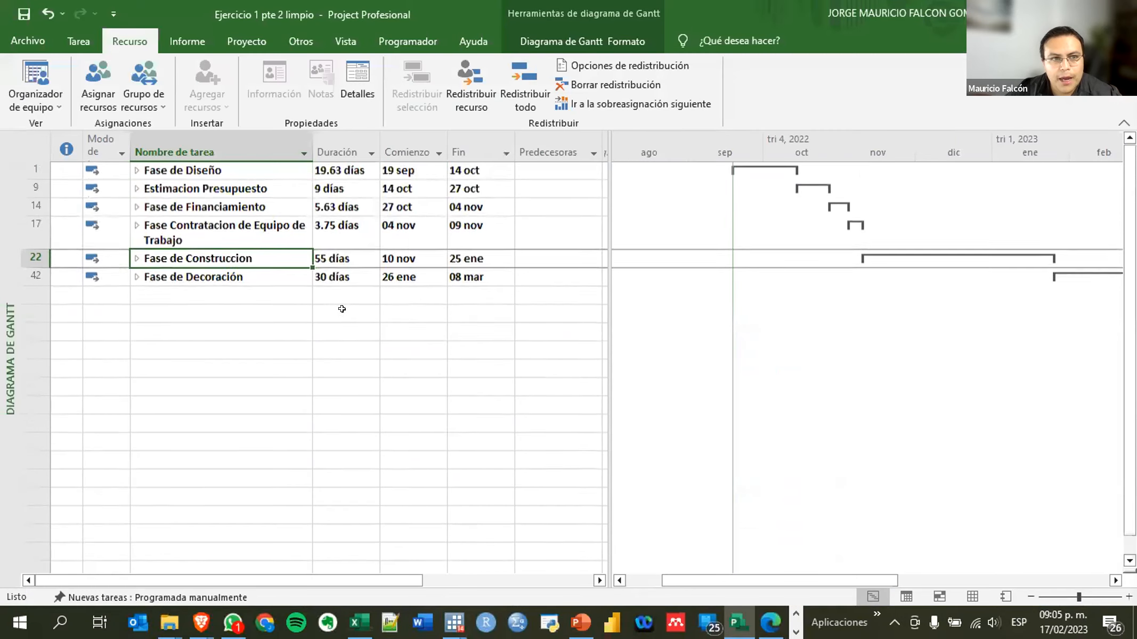
# Expand Estimacion Presupuesto and indent Estimar Tiempo de Cosntruccion and Estimación Presupuesto Terminado under Estimar Personal Requerido
pyautogui.click(136, 189)
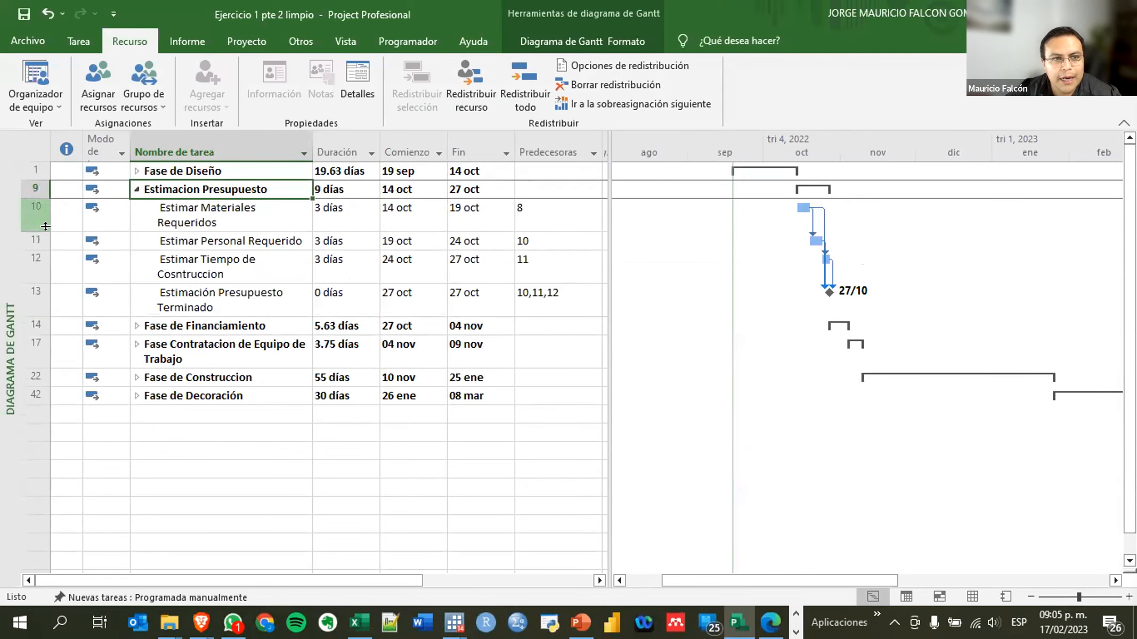
pyautogui.moveTo(34, 250); pyautogui.dragTo(23, 290)
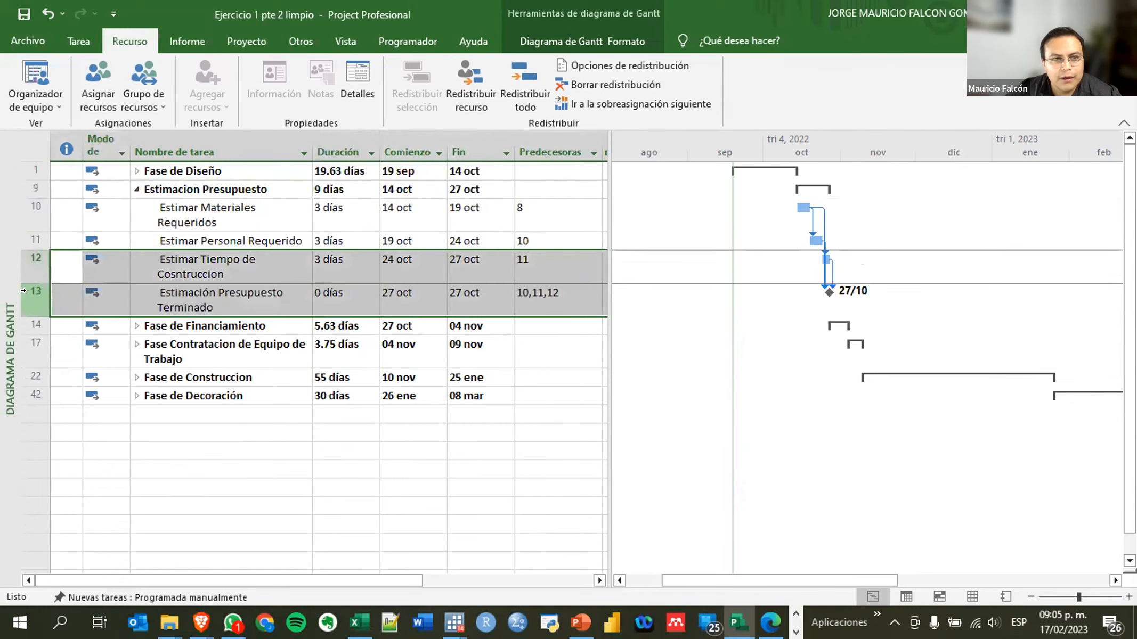
pyautogui.click(71, 44)
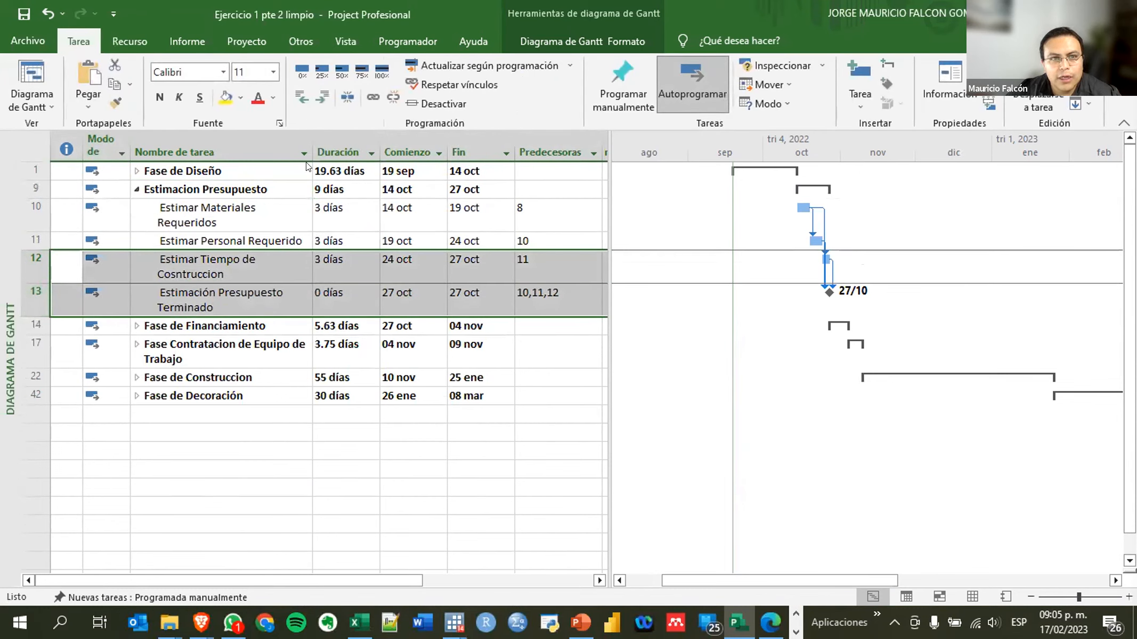
pyautogui.click(320, 98)
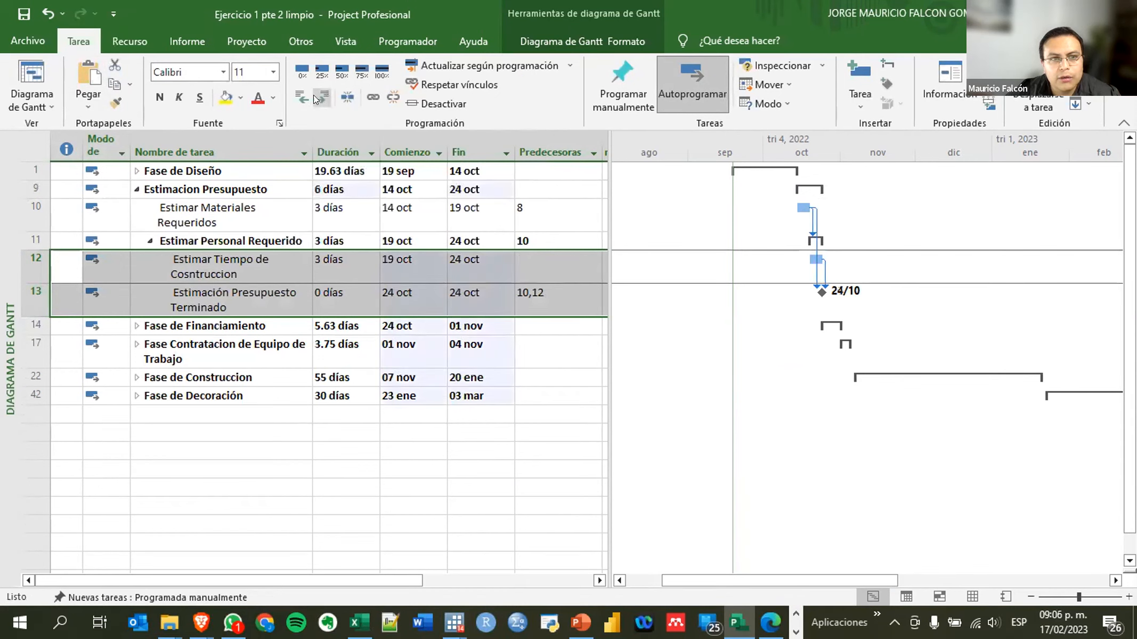
# Alternate tasks 12 and 13 between outline levels, leaving them outdented at the level of Estimar Personal Requerido
pyautogui.click(293, 97)
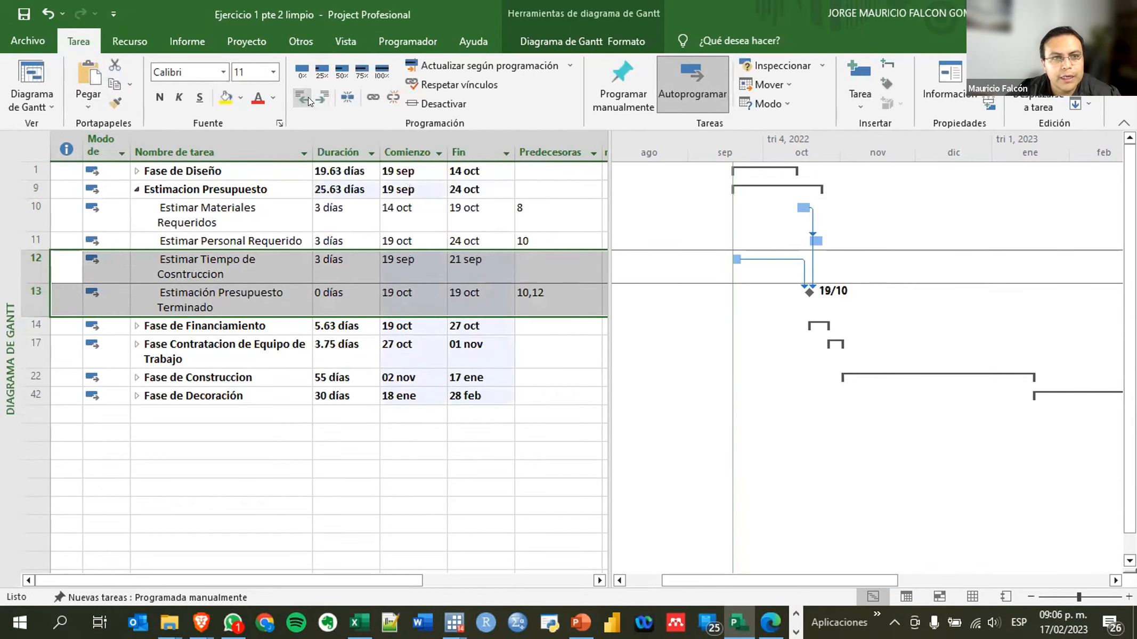
pyautogui.click(311, 95)
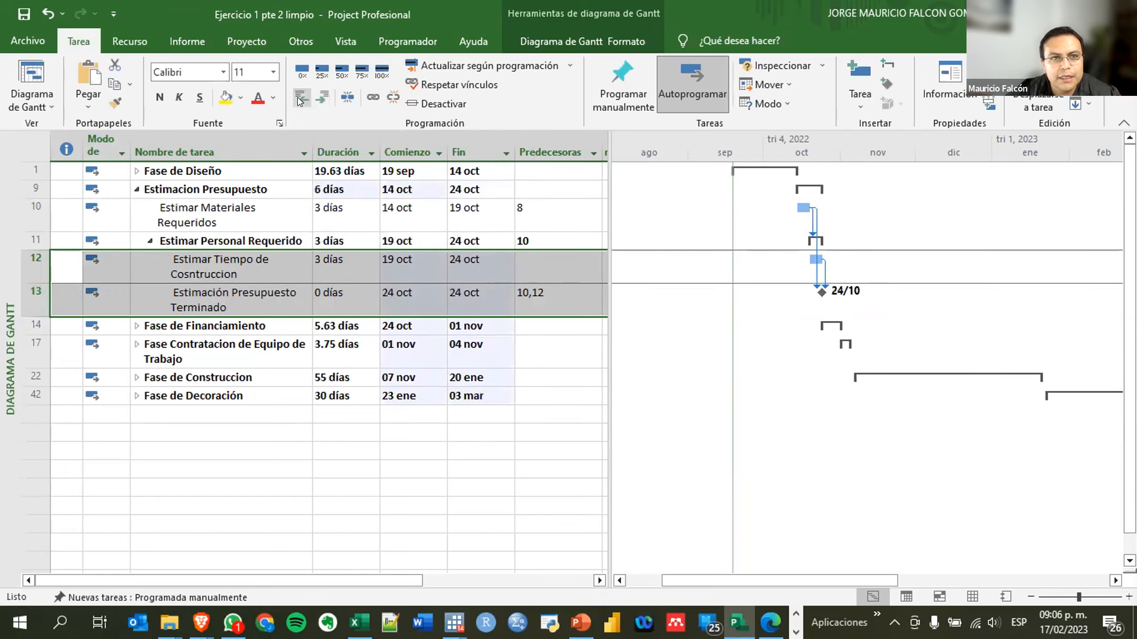
pyautogui.click(299, 98)
pyautogui.click(322, 97)
pyautogui.click(299, 100)
pyautogui.click(325, 100)
pyautogui.click(298, 99)
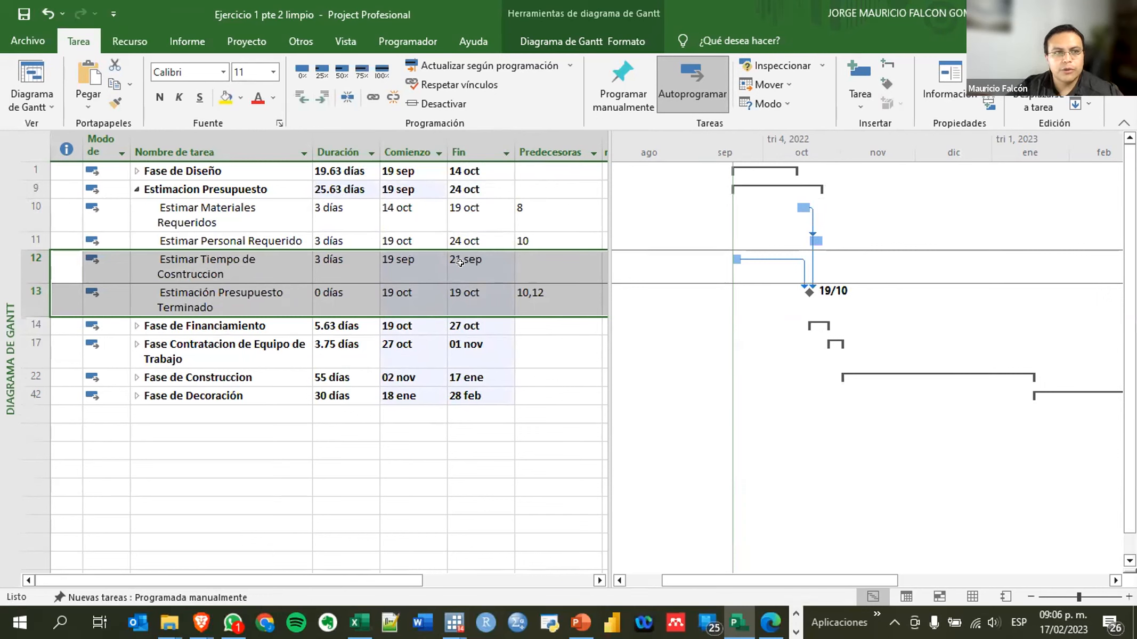
# Expand Fase de Diseño, Fase de Financiamiento and Fase Contratacion de Equipo de Trabajo to show their subtasks
pyautogui.click(137, 171)
pyautogui.click(239, 177)
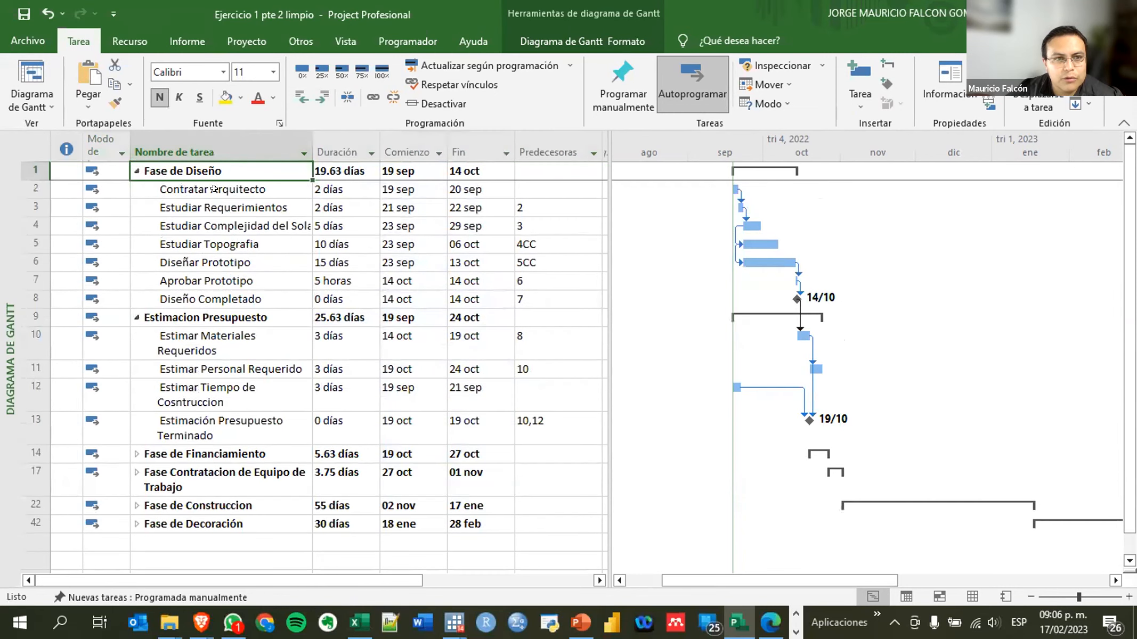
pyautogui.click(136, 454)
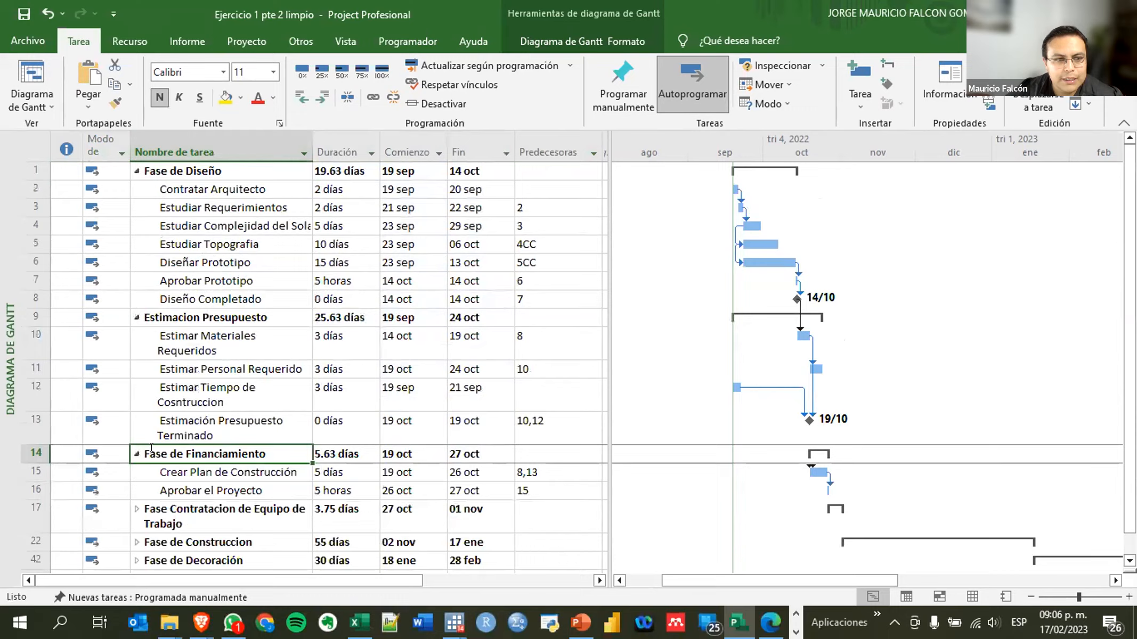
pyautogui.scroll(-3, 133, 372)
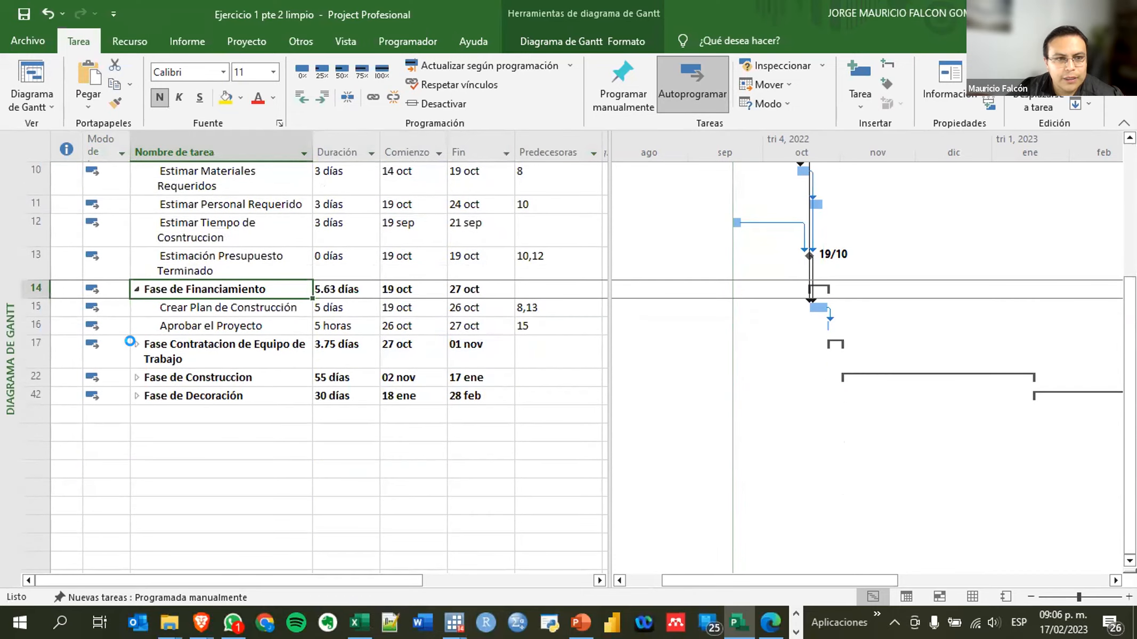
pyautogui.click(137, 344)
pyautogui.scroll(-2, 135, 373)
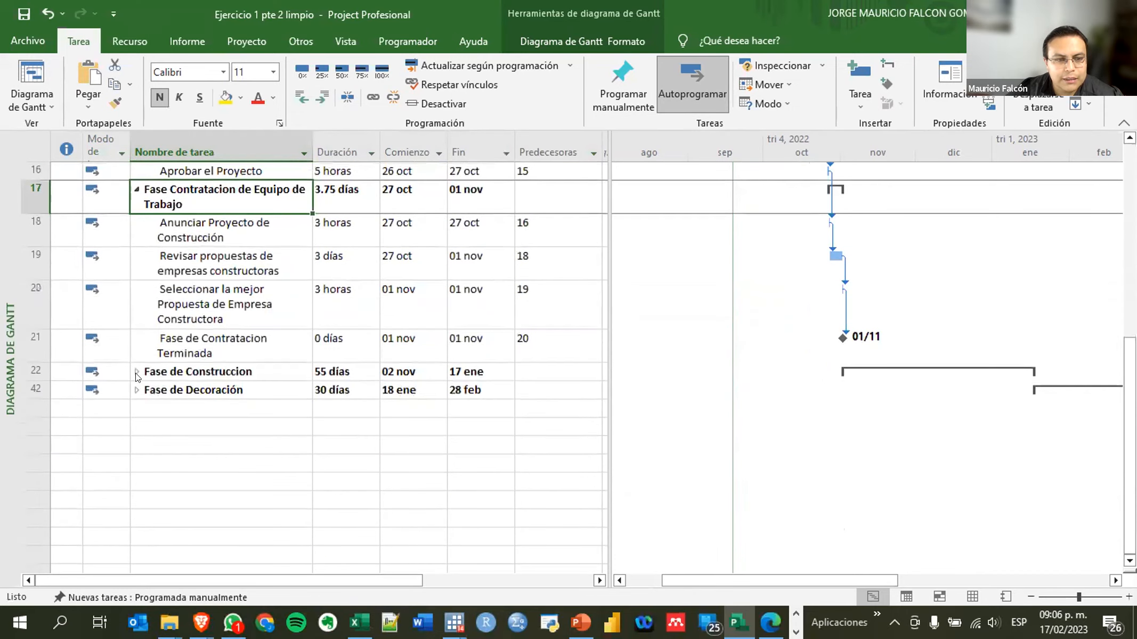
# Expand Fase de Construccion and Fase de Decoración, review their subtasks, and return to the beginning of the task list
pyautogui.click(136, 372)
pyautogui.scroll(-6, 200, 223)
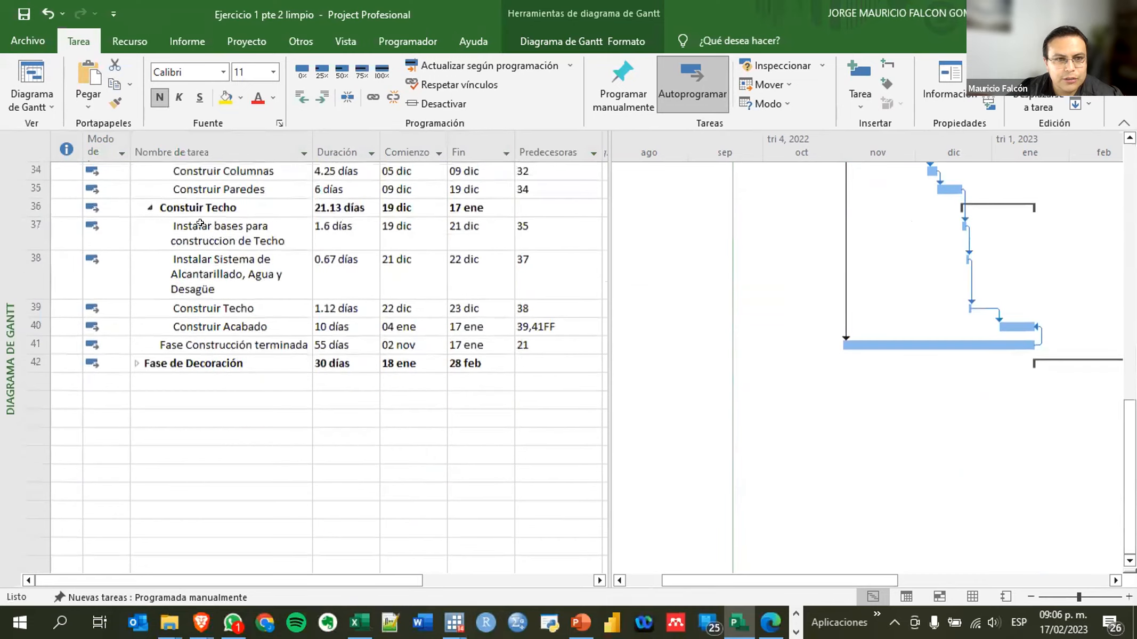
pyautogui.click(200, 211)
pyautogui.scroll(3, 213, 320)
pyautogui.click(207, 374)
pyautogui.scroll(-2, 250, 397)
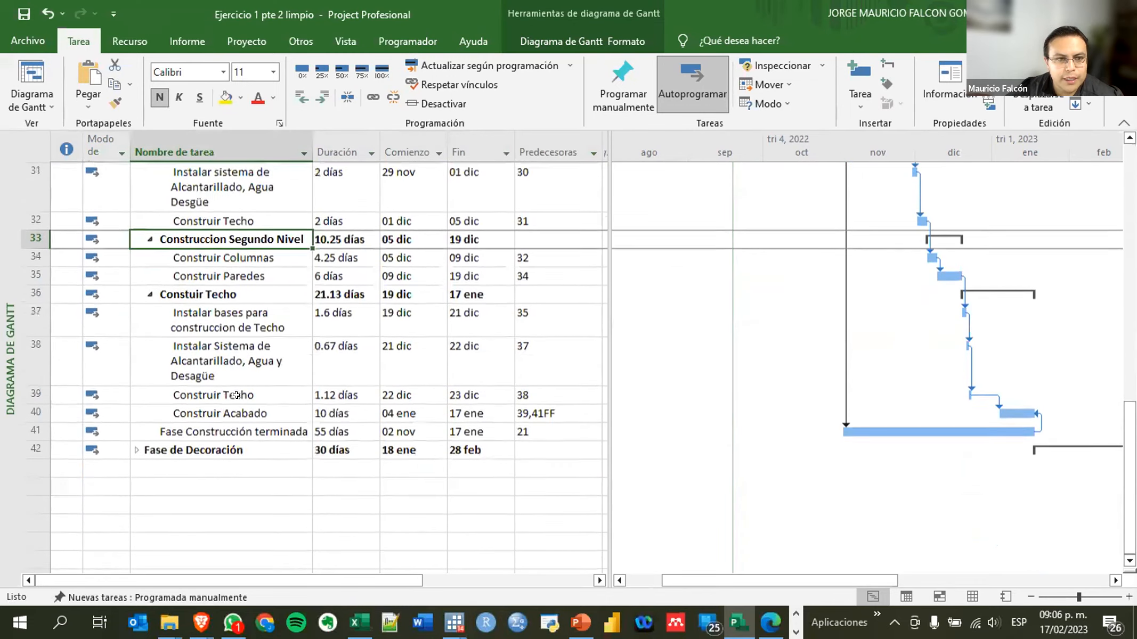
pyautogui.click(137, 449)
pyautogui.scroll(-3, 261, 441)
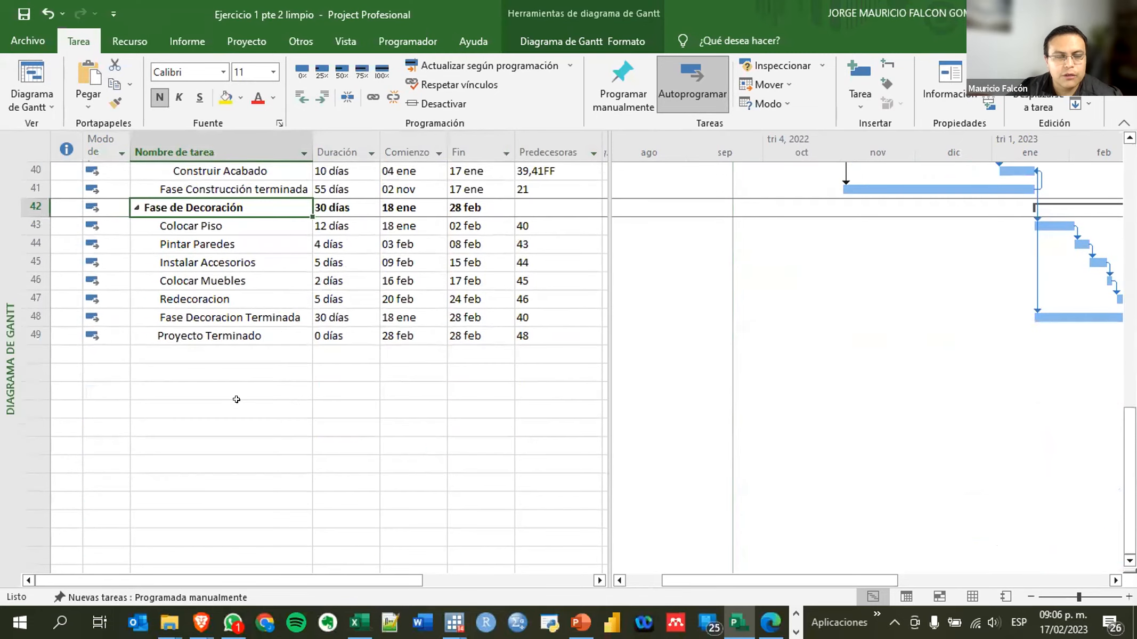
pyautogui.scroll(12, 236, 399)
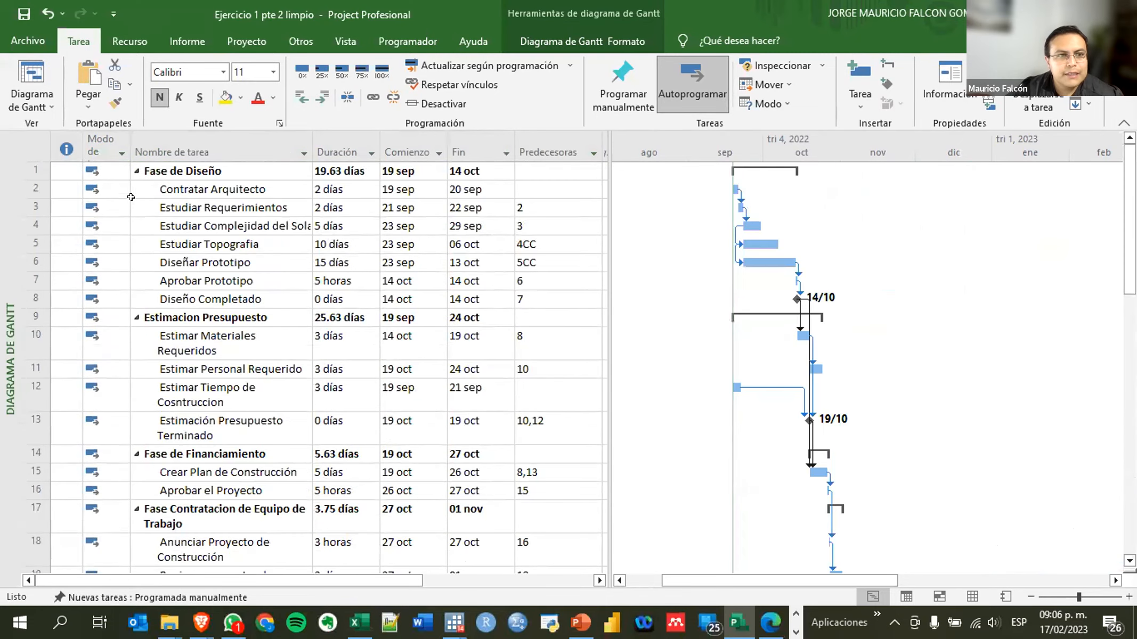
# Widen the Modo de tarea column and set all tasks in the plan to manual scheduling
pyautogui.click(104, 151)
pyautogui.moveTo(125, 142); pyautogui.dragTo(166, 154)
pyautogui.click(620, 92)
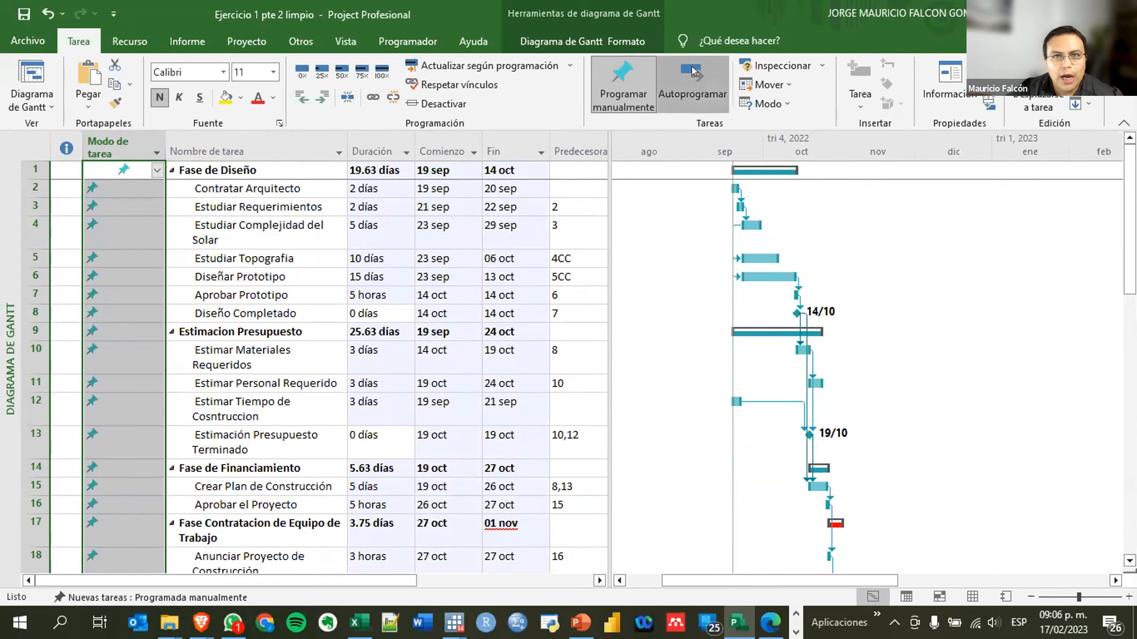
pyautogui.click(692, 80)
pyautogui.click(622, 88)
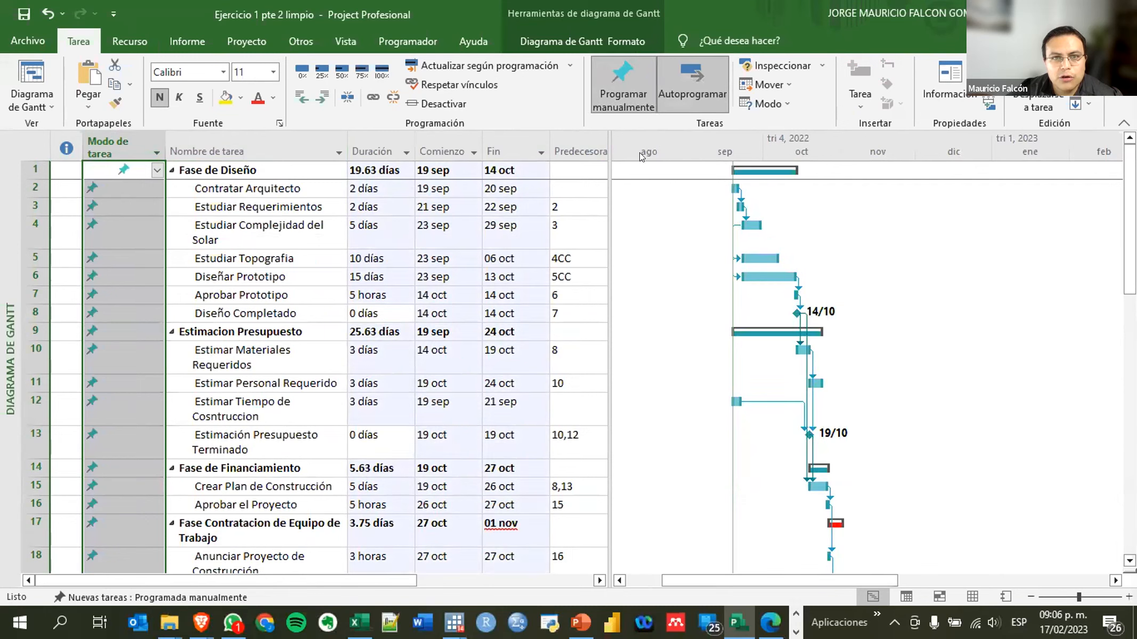
# Set the duration of Estudiar Requerimientos to 5 days
pyautogui.click(367, 228)
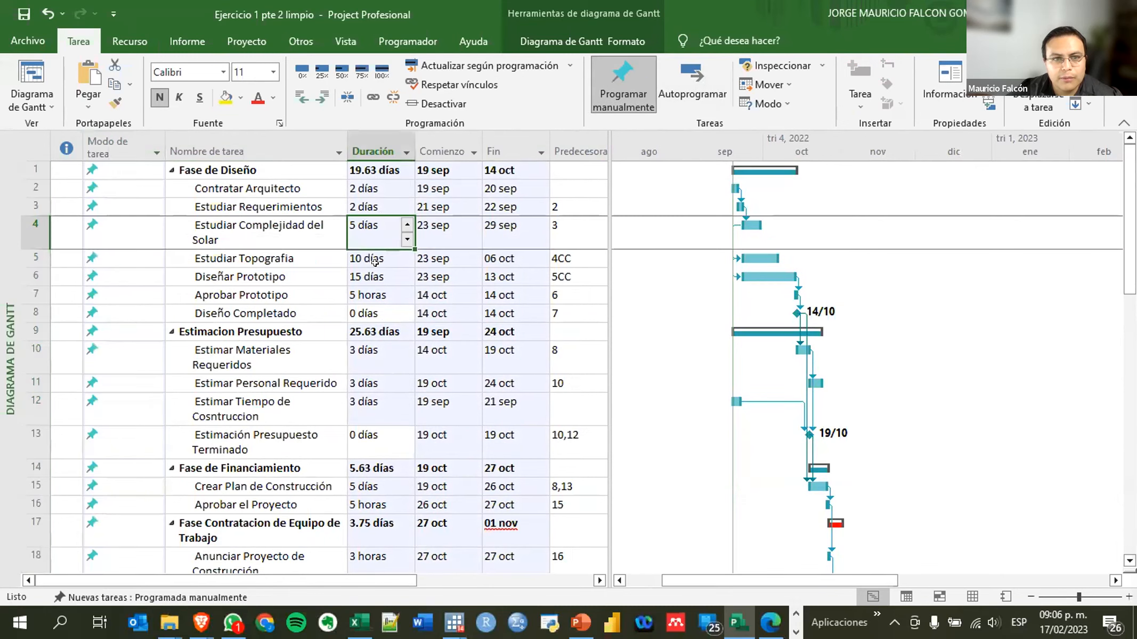
pyautogui.click(375, 206)
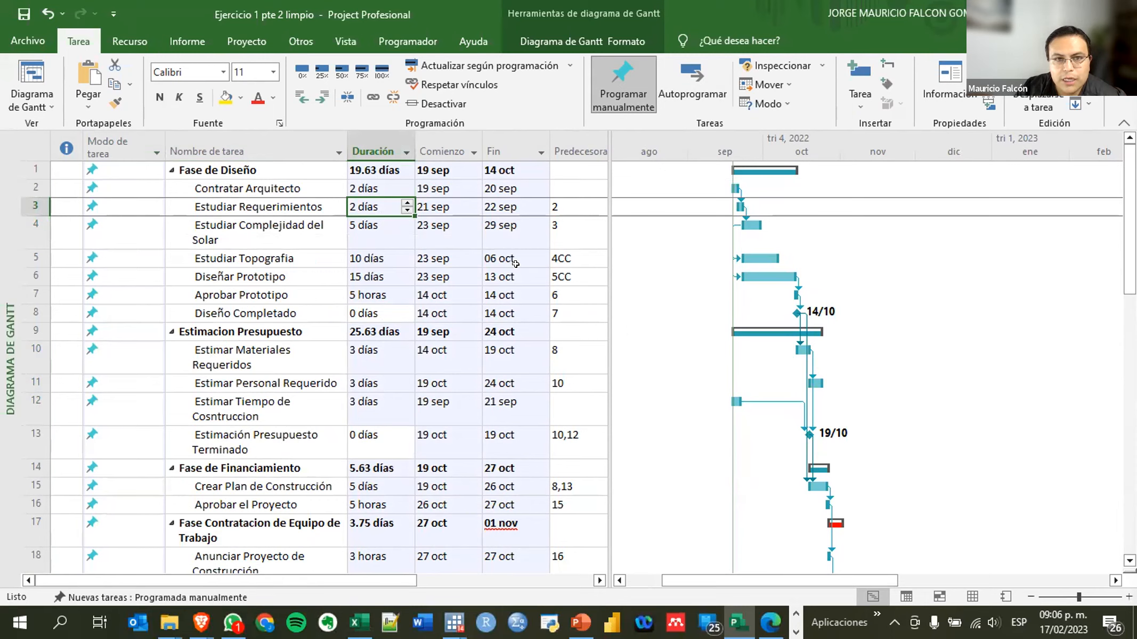
pyautogui.write('5')
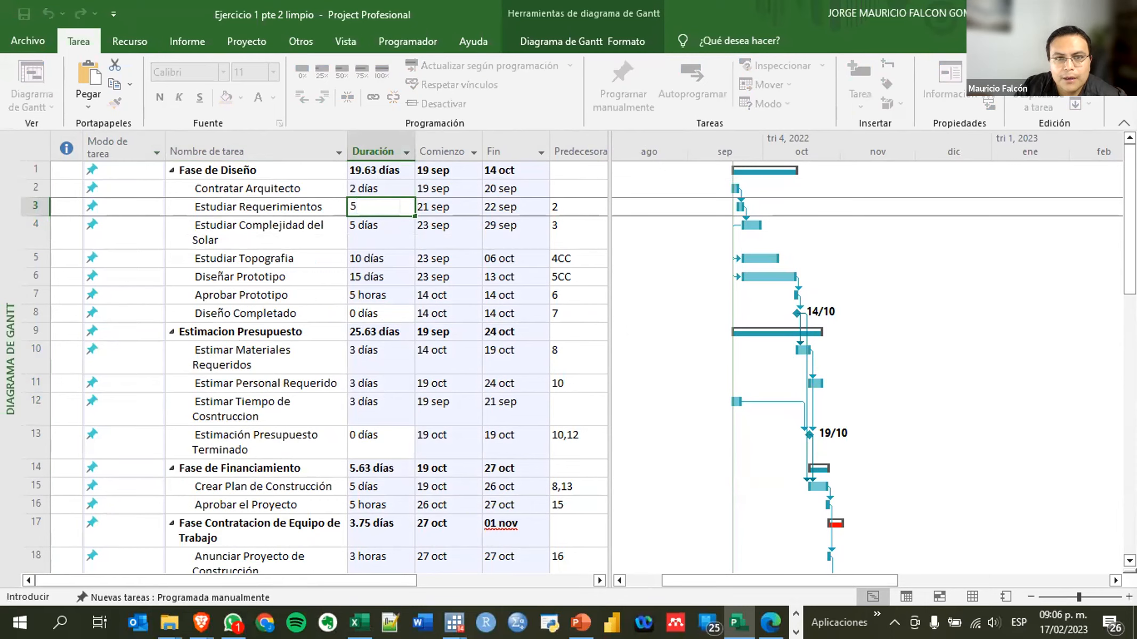
pyautogui.press('Return')
pyautogui.press('Up')
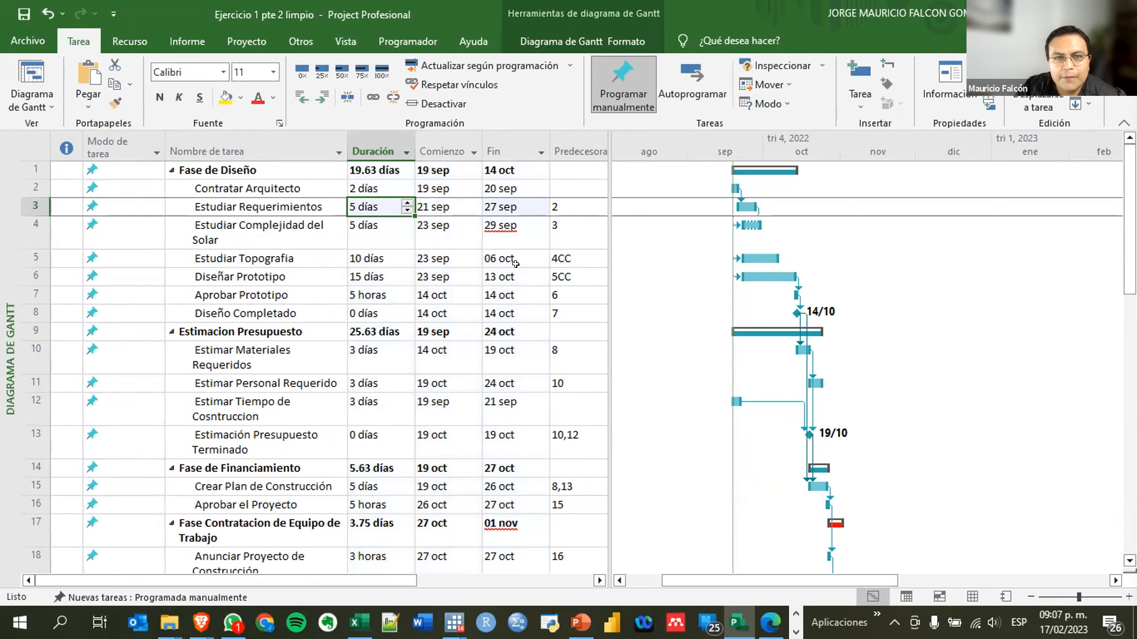
# Check the name, duration, dates and predecessor fields of Estudiar Requerimientos, and undo its duration change
pyautogui.press('Right')
pyautogui.press('Right')
pyautogui.press('Left')
pyautogui.press('Left')
pyautogui.press('Left')
pyautogui.press('Left')
pyautogui.press('Left')
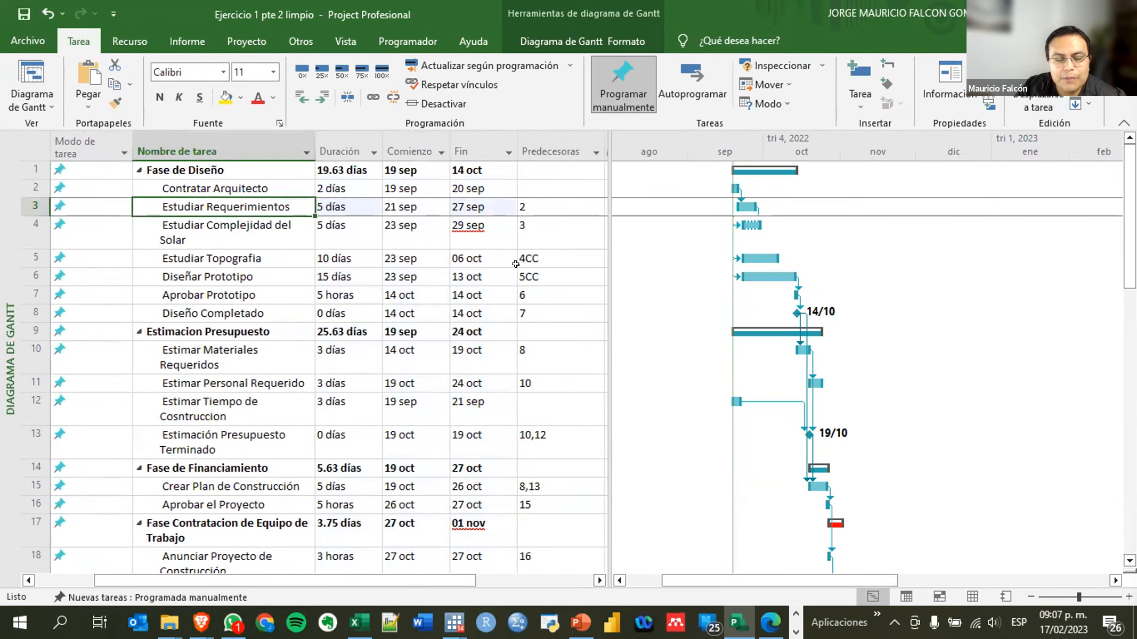
pyautogui.press('Right')
pyautogui.press('Right')
pyautogui.press('Right')
pyautogui.press('Right')
pyautogui.press('Left')
pyautogui.press('Left')
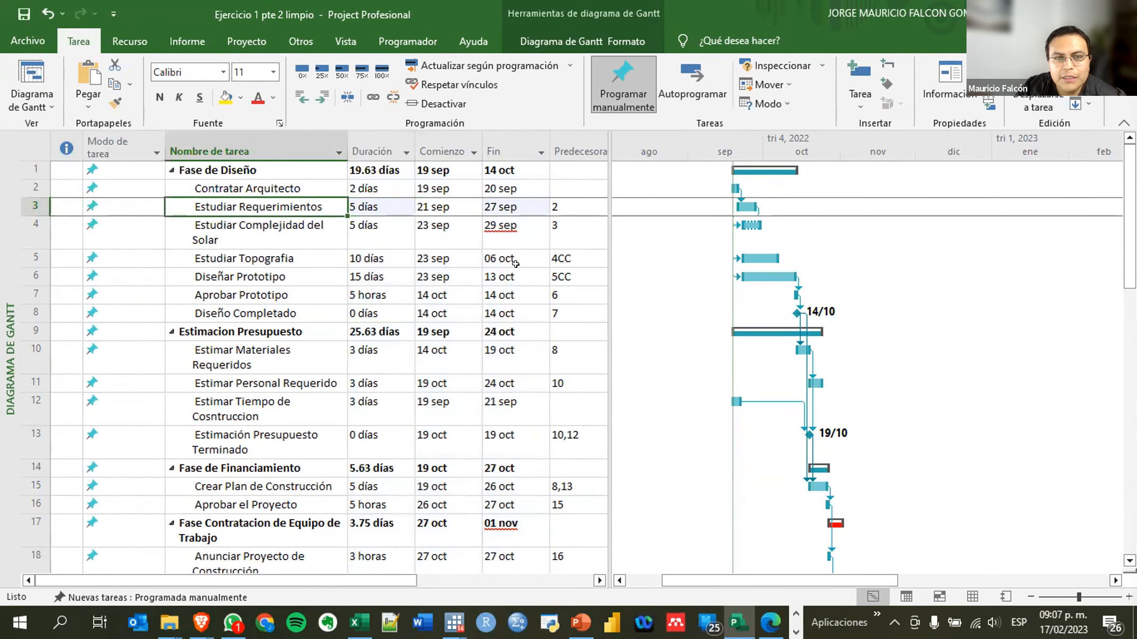
pyautogui.press('Right')
pyautogui.hotkey('ctrl', 'z')
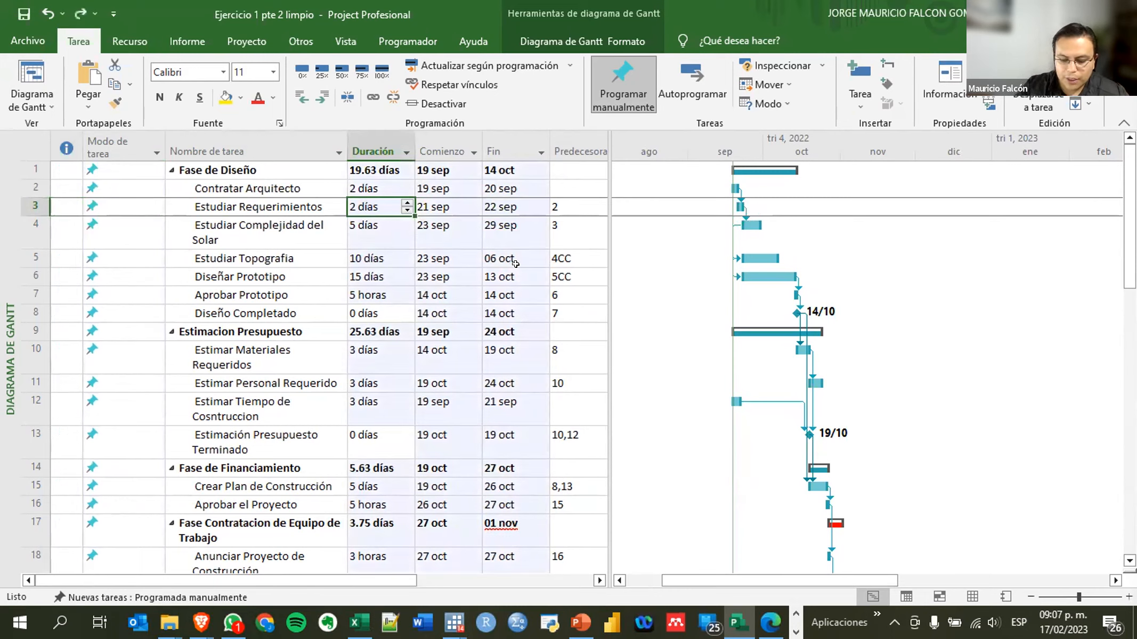
# Reenter a 5-day duration for Estudiar Requerimientos and select its start and finish dates for checking
pyautogui.write('5')
pyautogui.press('Return')
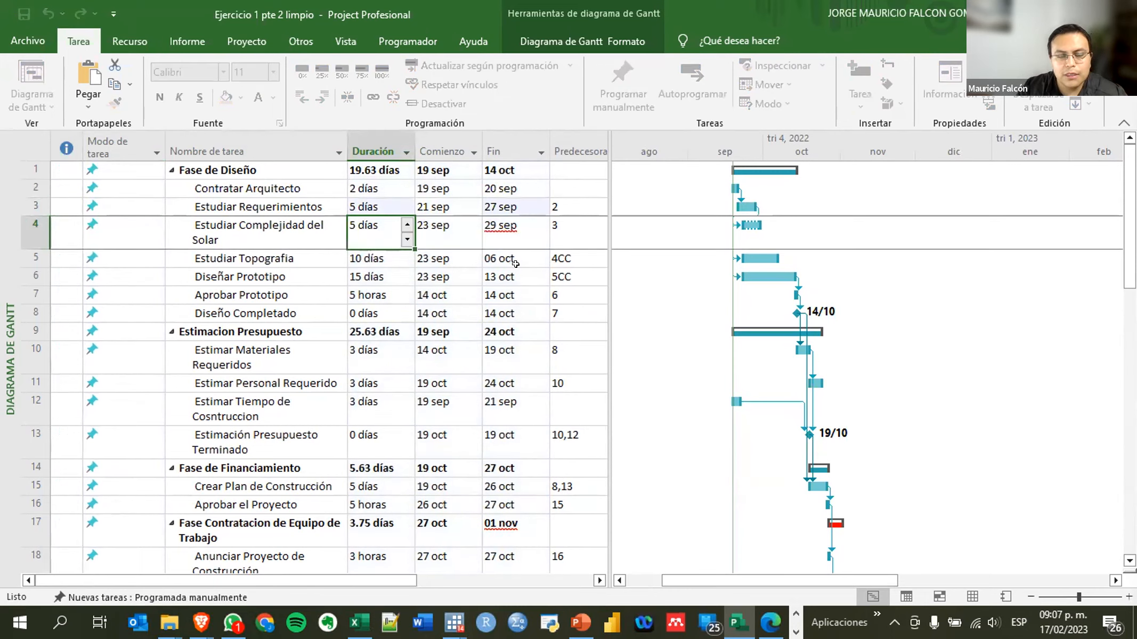
pyautogui.press('Up')
pyautogui.press('Right')
pyautogui.hotkey('shift', 'Right')
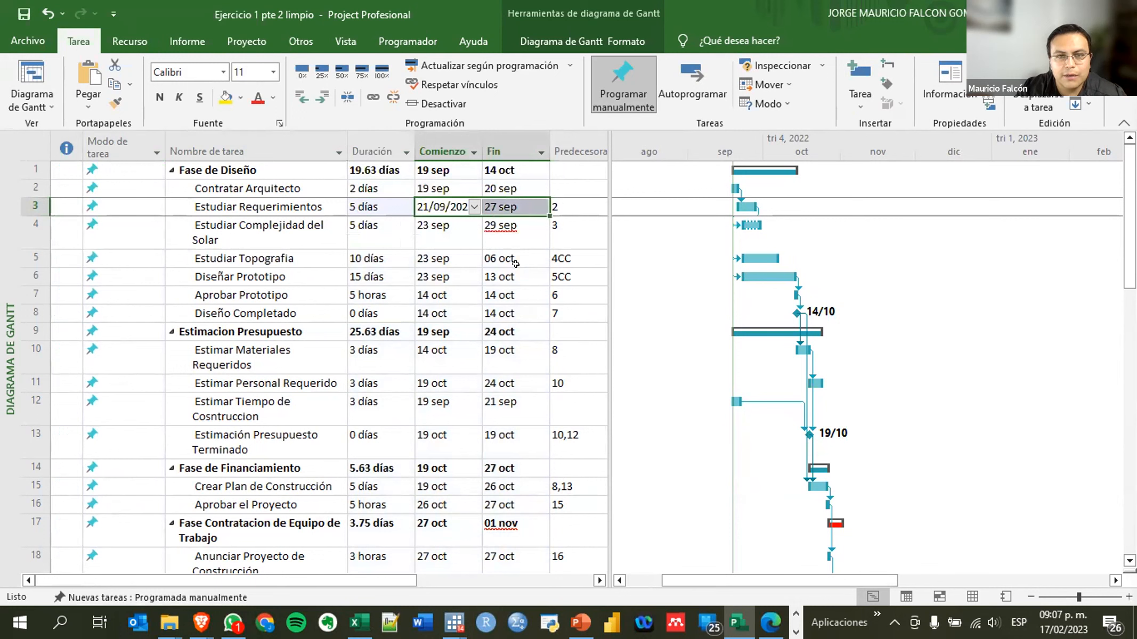
# Examine the duration, start, finish, predecessor and task mode of Estudiar Complejidad del Solar under manual scheduling
pyautogui.press('Right')
pyautogui.press('Down')
pyautogui.press('Left')
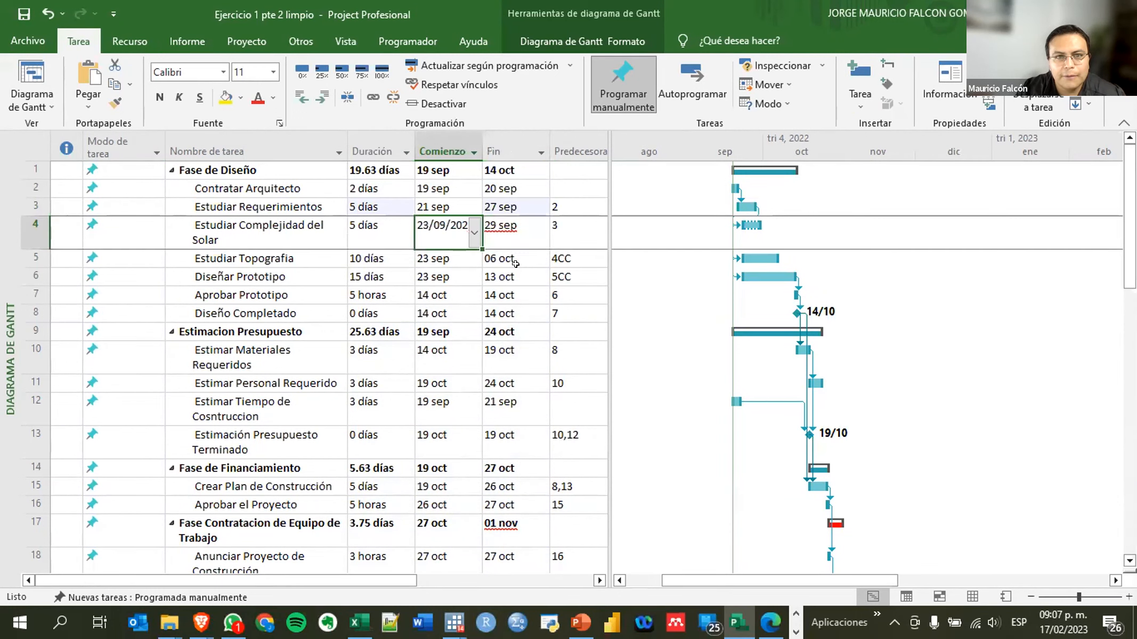
pyautogui.press('Left')
pyautogui.press('Right')
pyautogui.press('Left')
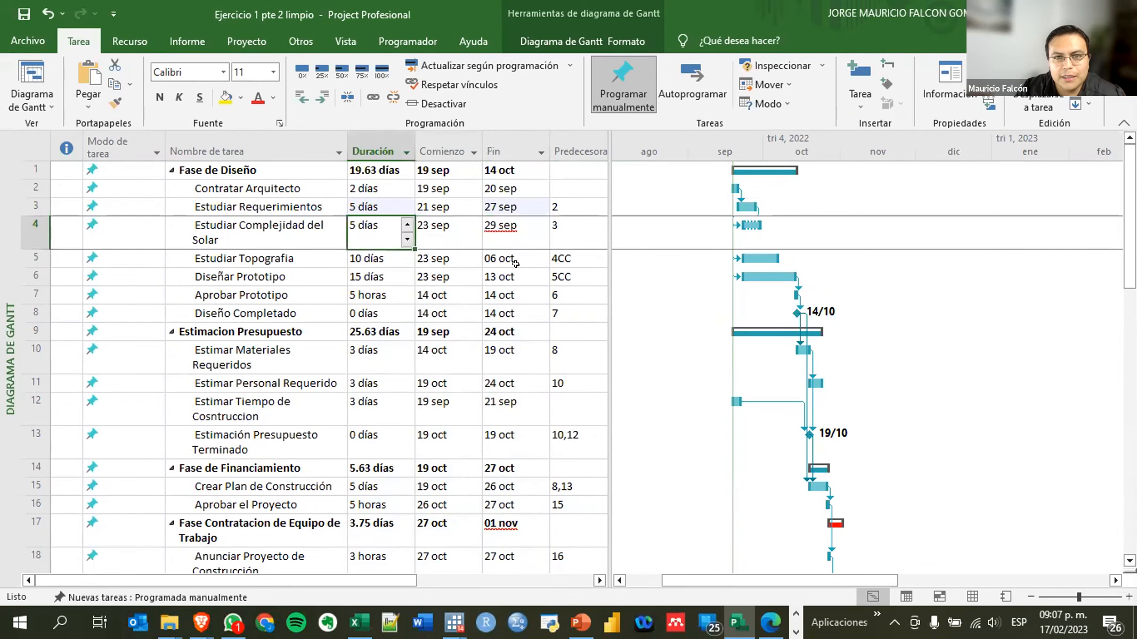
pyautogui.press('Right')
pyautogui.press('Right')
pyautogui.press('Right')
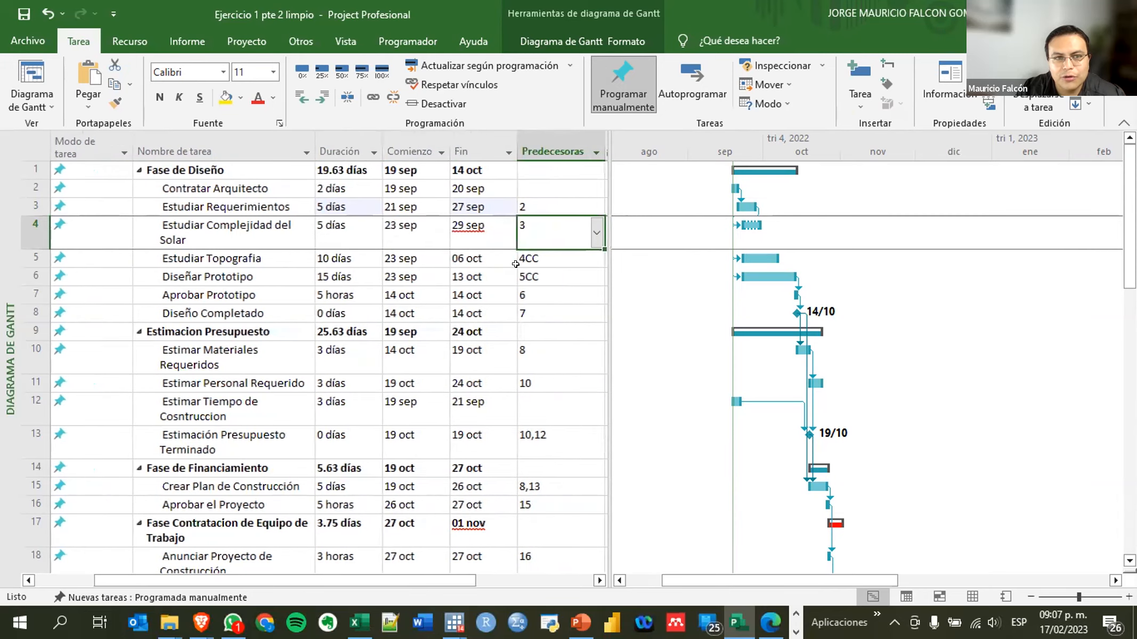
pyautogui.press('Left')
pyautogui.press('Left')
pyautogui.press('Right')
pyautogui.press('Right')
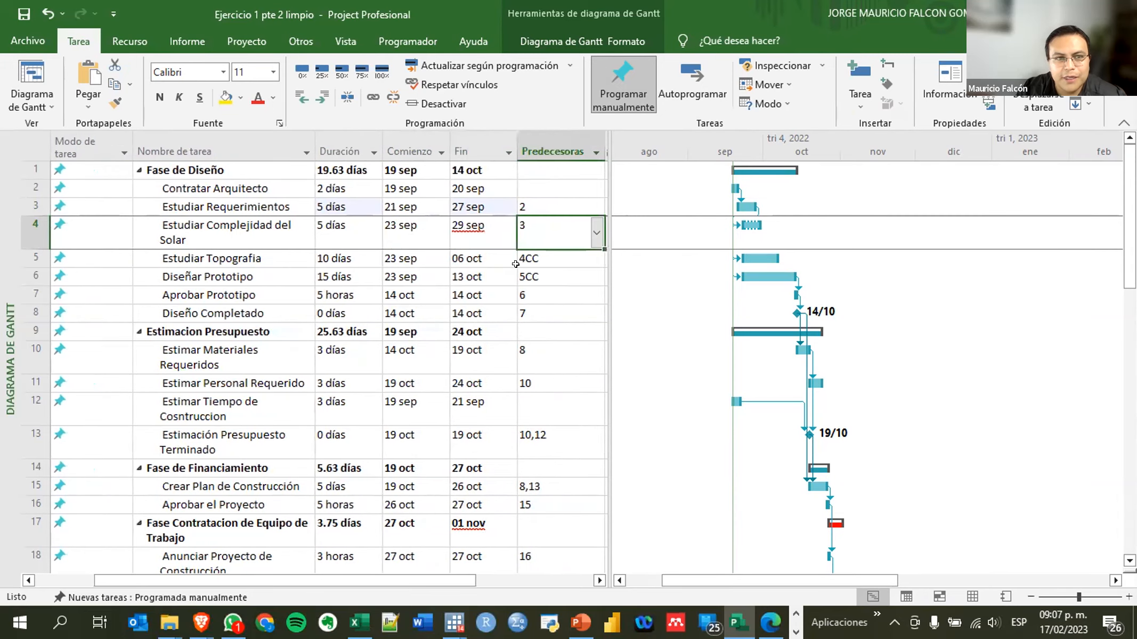
pyautogui.press('Left')
pyautogui.press('Left')
pyautogui.press('Left')
pyautogui.press('Left')
pyautogui.press('Right')
pyautogui.press('Right')
pyautogui.press('Left')
pyautogui.press('Left')
pyautogui.press('Left')
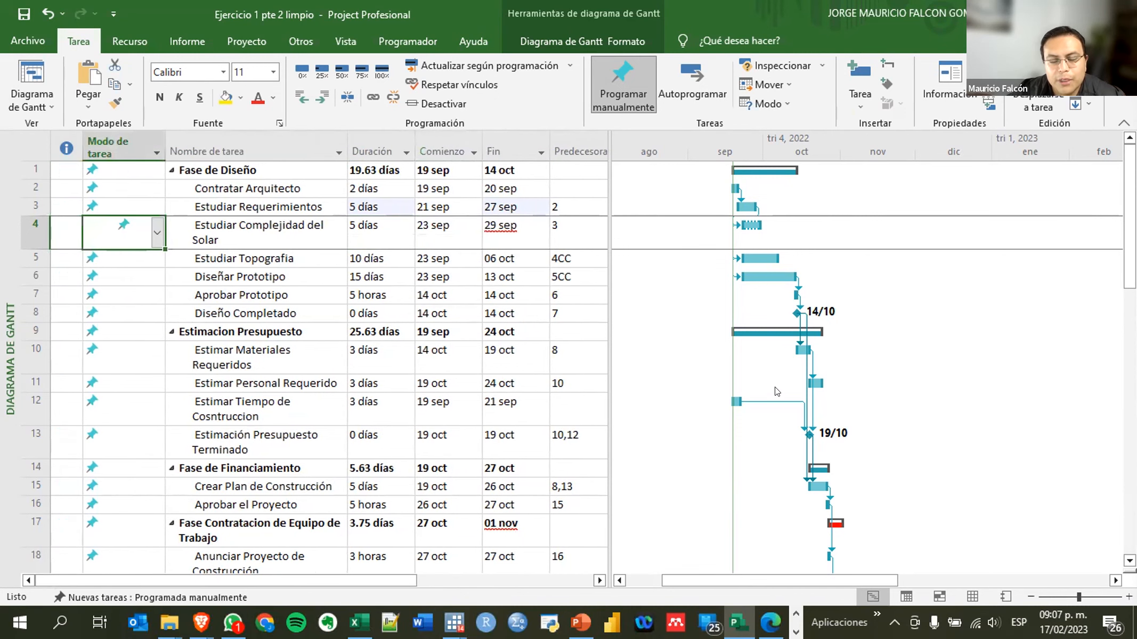
# Switch all tasks to automatic scheduling, back to manual and again to automatic to compare the Gantt bars on an enlarged timescale
pyautogui.scroll(2, 732, 222)
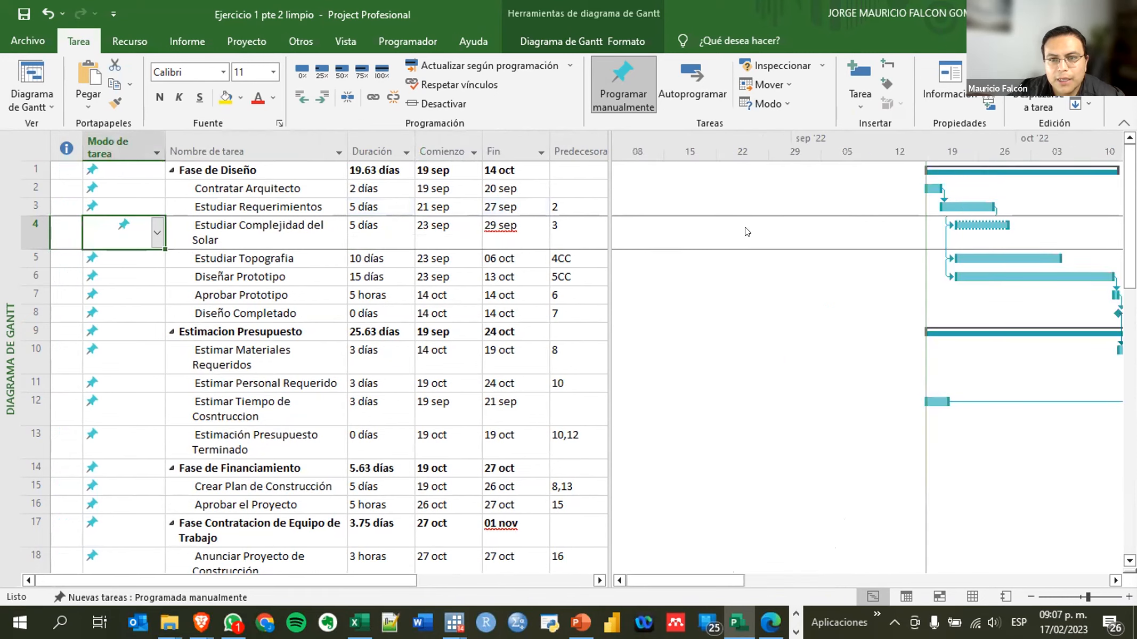
pyautogui.click(1115, 580)
pyautogui.click(1116, 580)
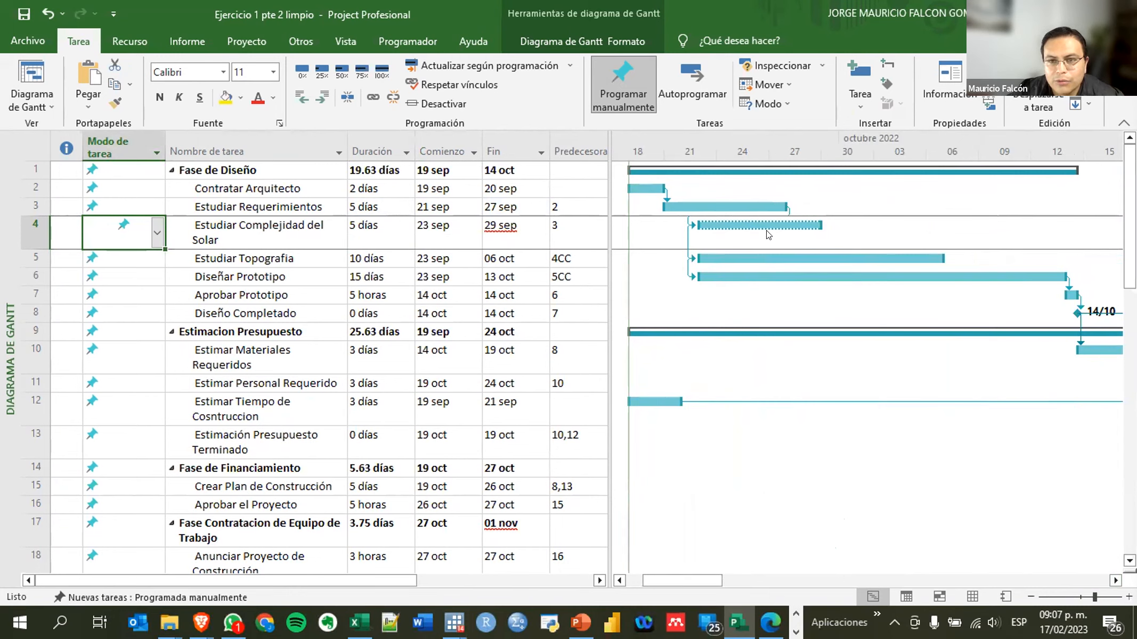
pyautogui.click(108, 147)
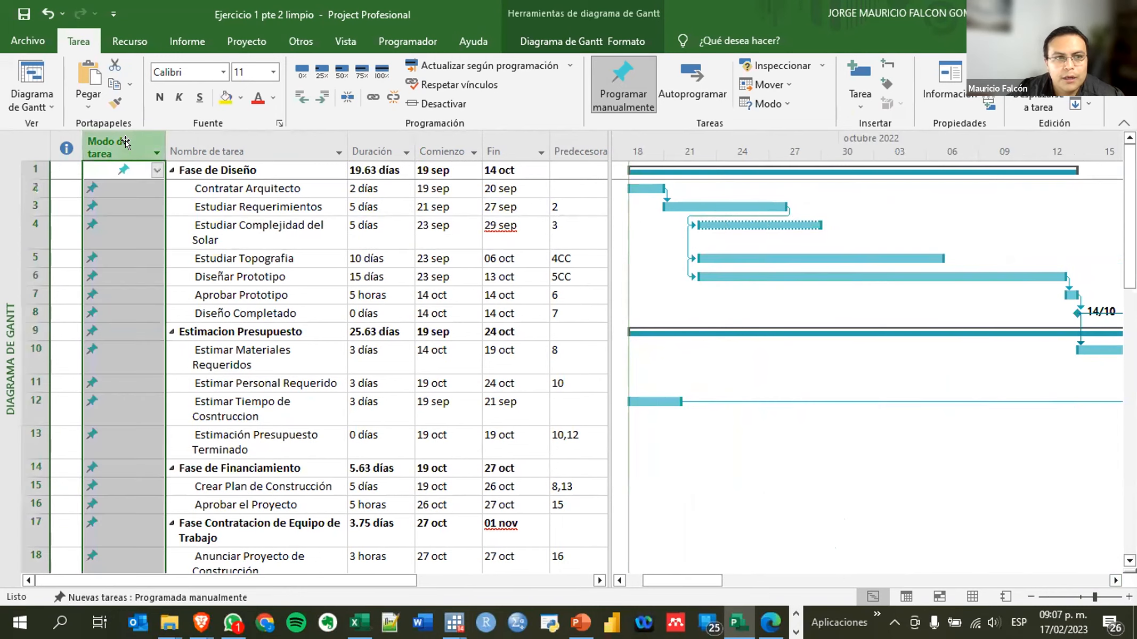
pyautogui.click(700, 78)
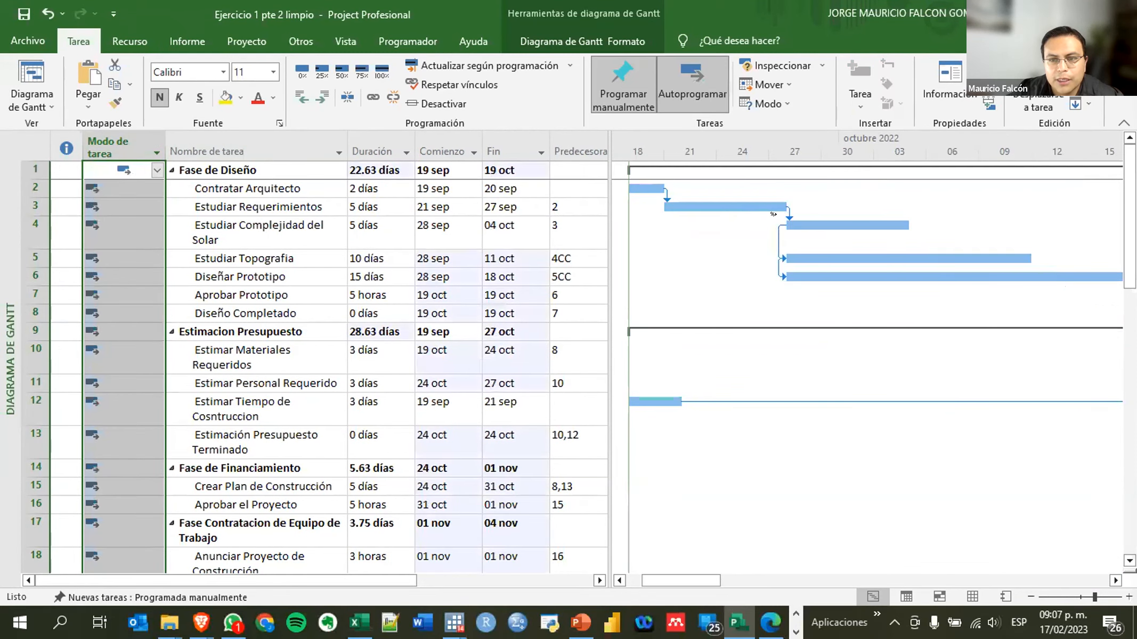
pyautogui.click(645, 104)
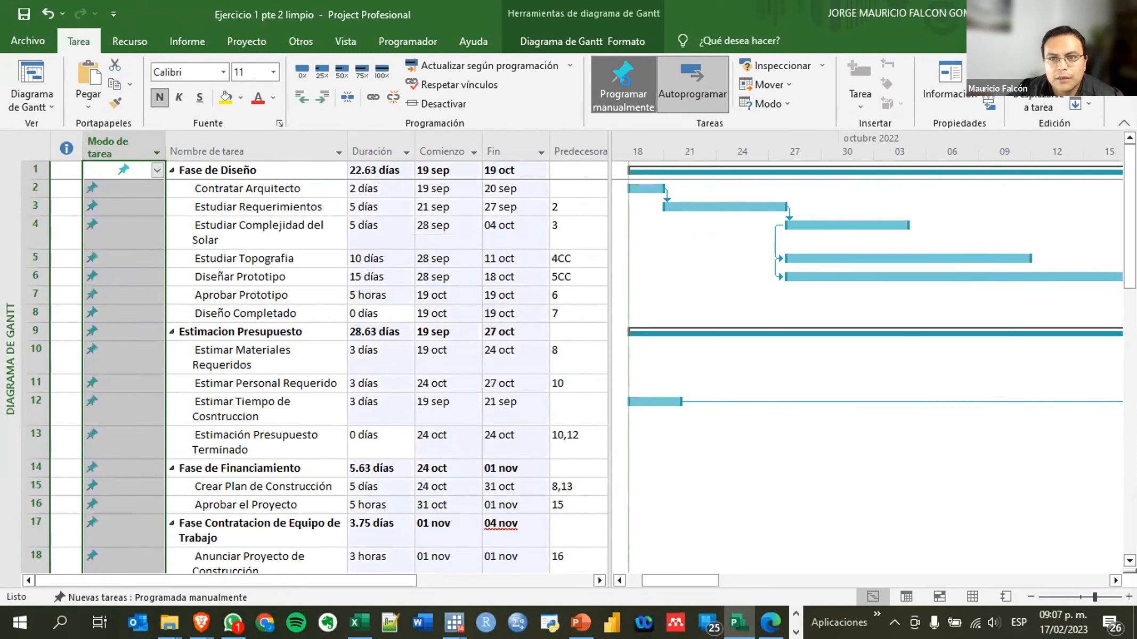
pyautogui.click(692, 88)
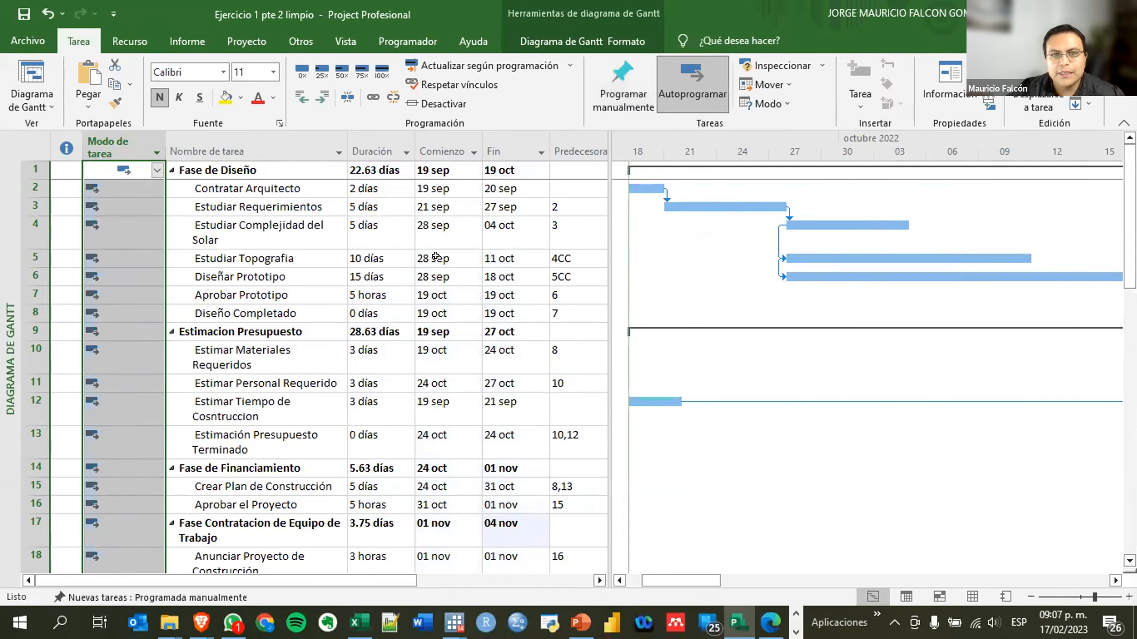
# Check the durations and dates from Estudiar Requerimientos to Aprobar Prototipo under automatic scheduling, and cancel a 3-day duration entry for Estudiar Complejidad del Solar
pyautogui.click(368, 200)
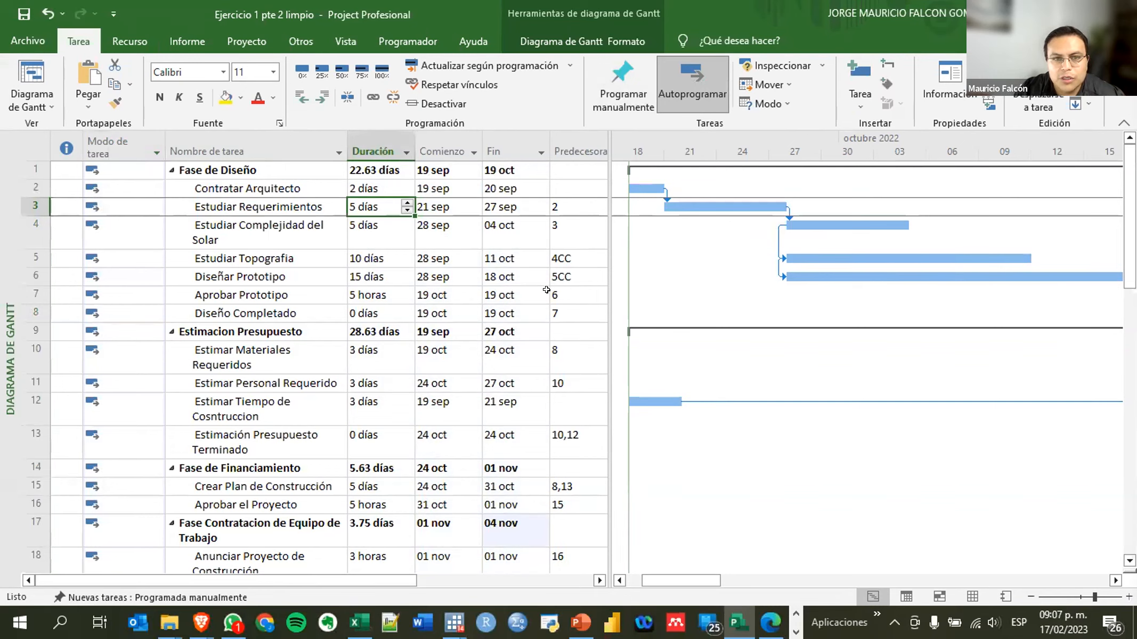
pyautogui.press('Right')
pyautogui.press('Right')
pyautogui.press('Down')
pyautogui.press('Down')
pyautogui.press('Down')
pyautogui.press('Down')
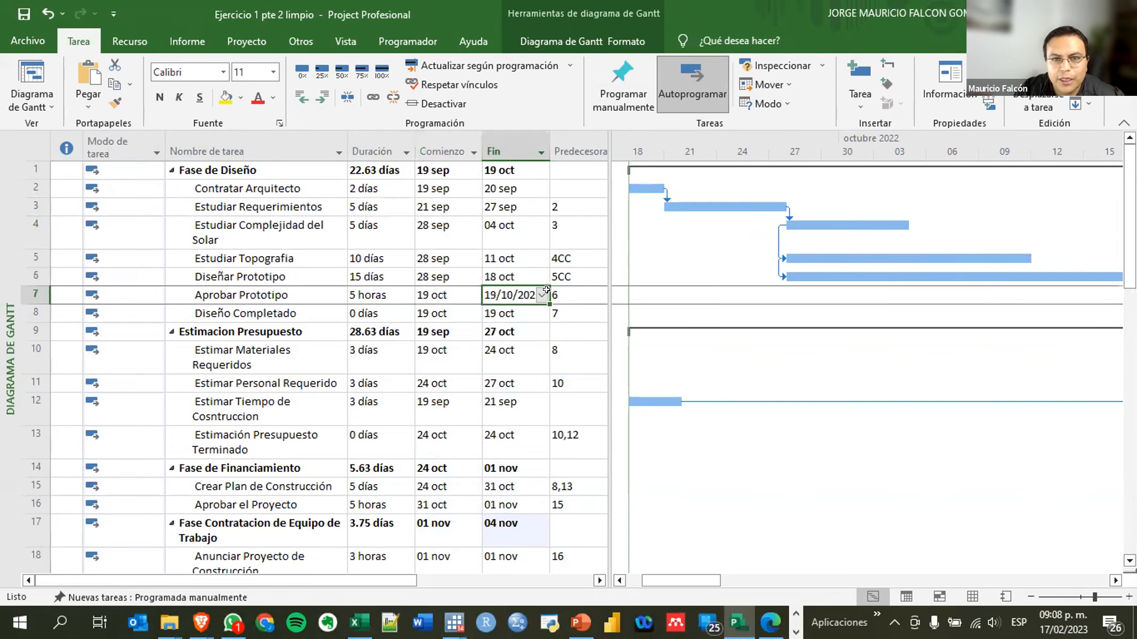
pyautogui.press('Up')
pyautogui.press('Up')
pyautogui.press('Up')
pyautogui.press('Left')
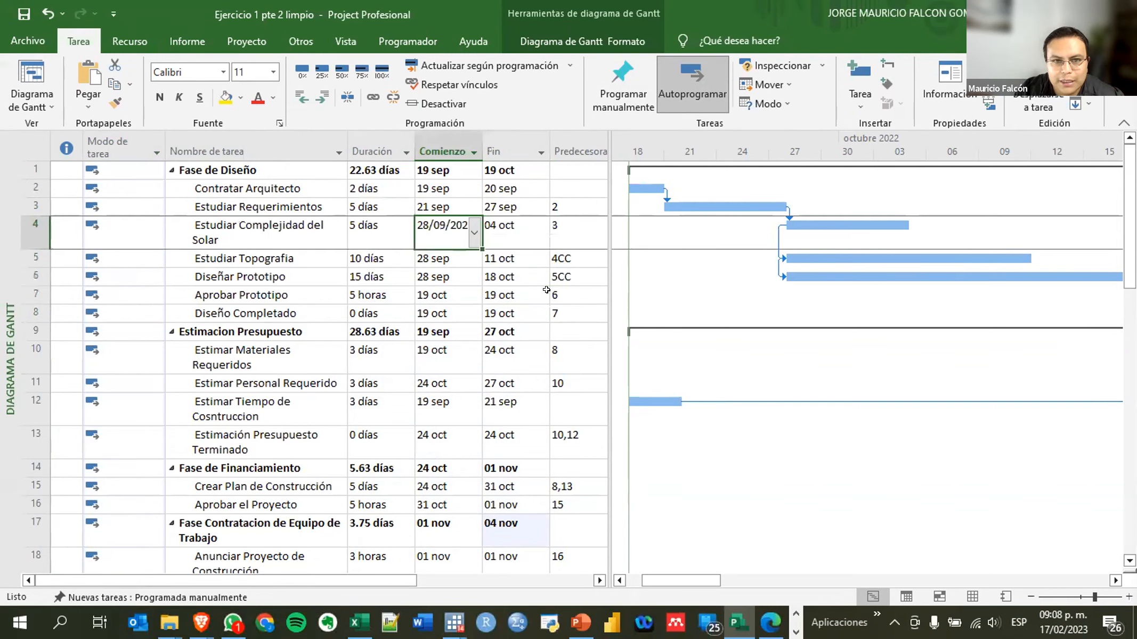
pyautogui.press('Left')
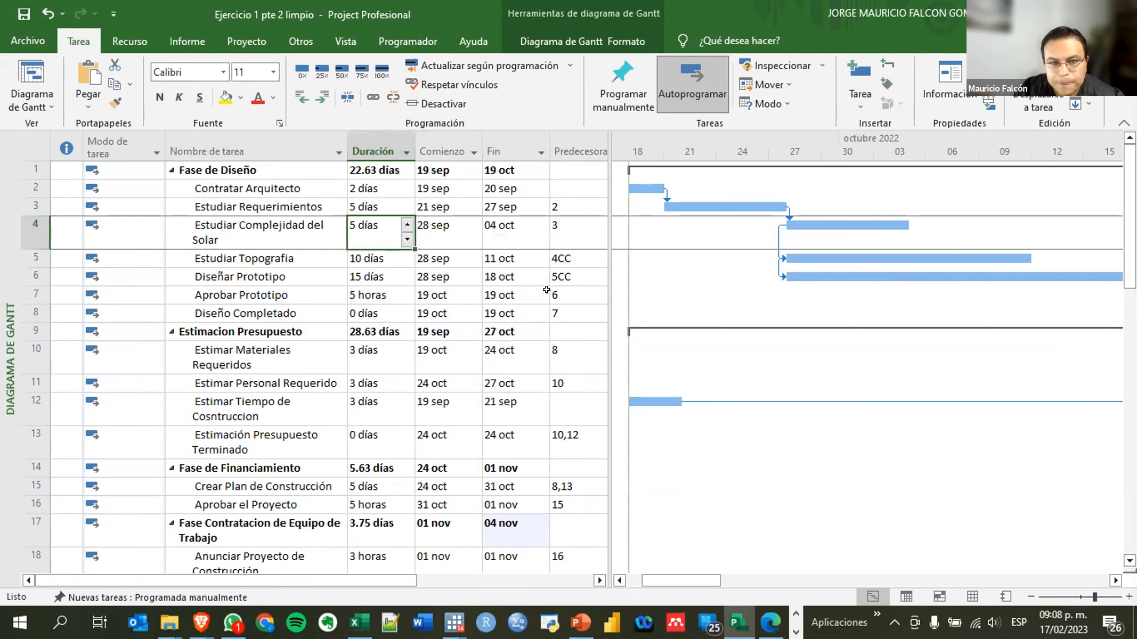
pyautogui.write('3')
pyautogui.press('Escape')
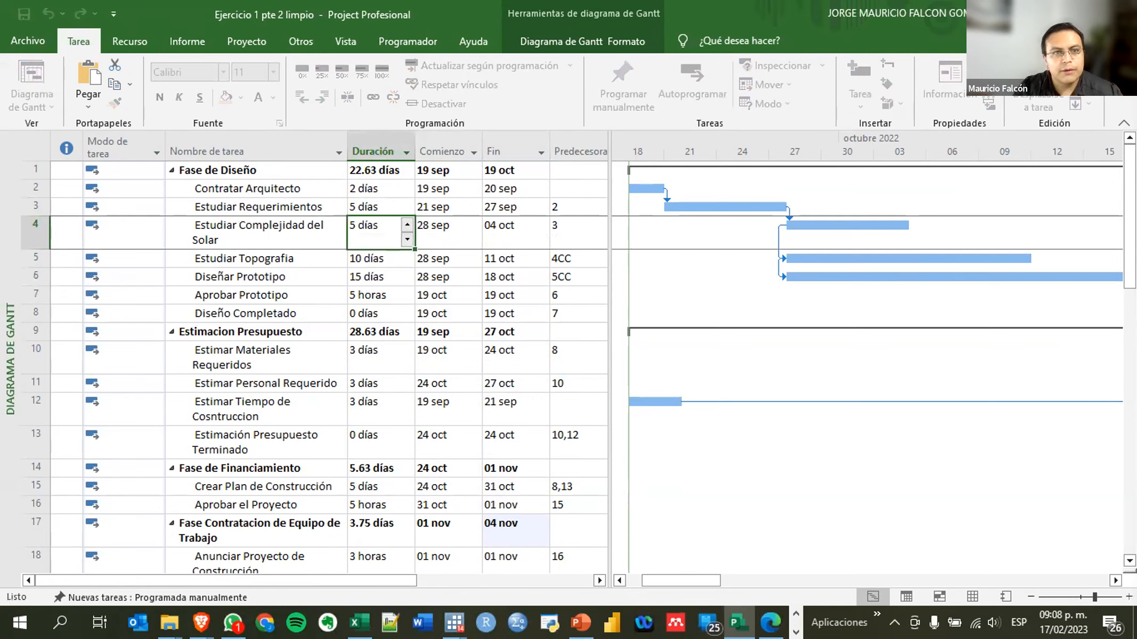
# Undo the scheduling mode changes and the 5-day duration of Estudiar Requerimientos, and set all tasks to automatic scheduling
pyautogui.click(107, 146)
pyautogui.hotkey('ctrl', 'z')
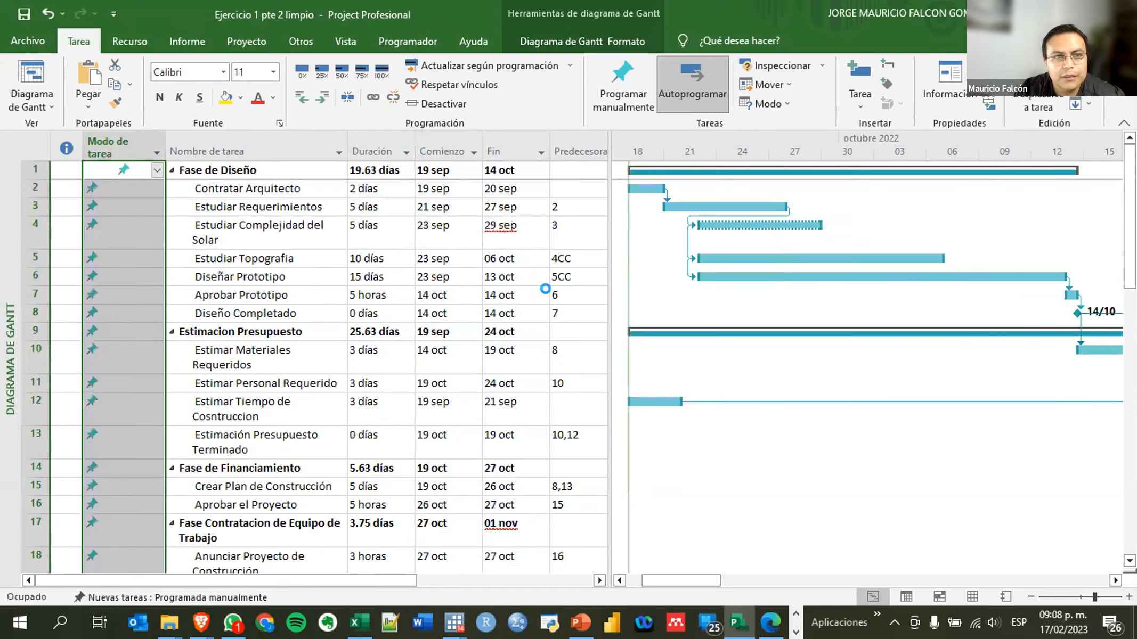
pyautogui.hotkey('ctrl', 'z')
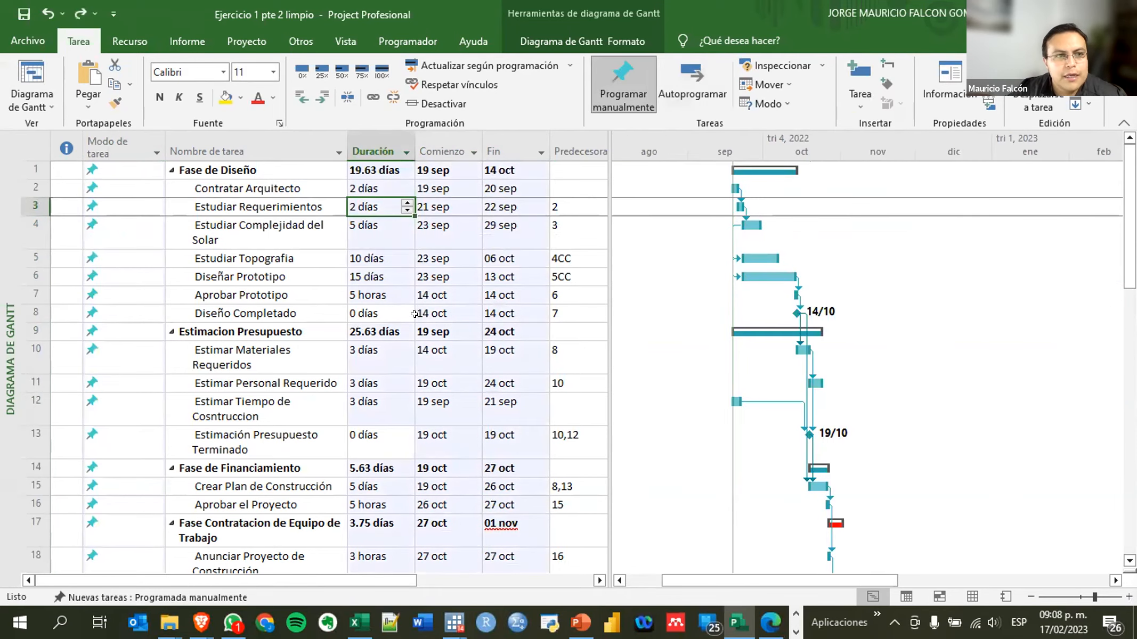
pyautogui.click(86, 154)
pyautogui.click(692, 85)
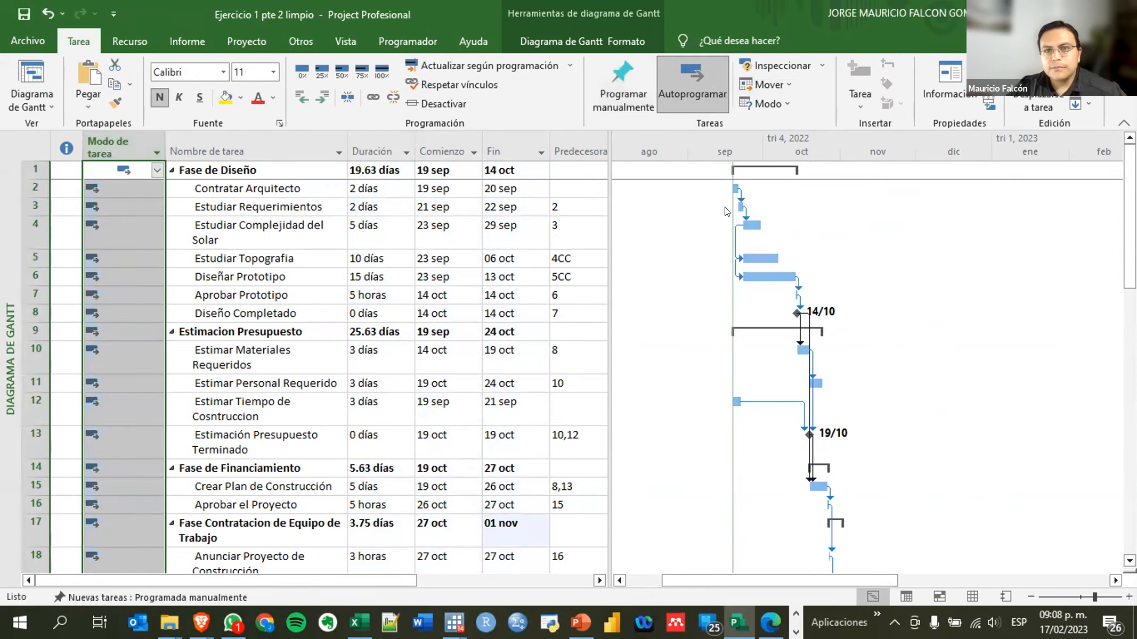
# Review the automatically scheduled task list and Gantt bars from Fase de Diseño through Proyecto Terminado
pyautogui.scroll(-6, 780, 357)
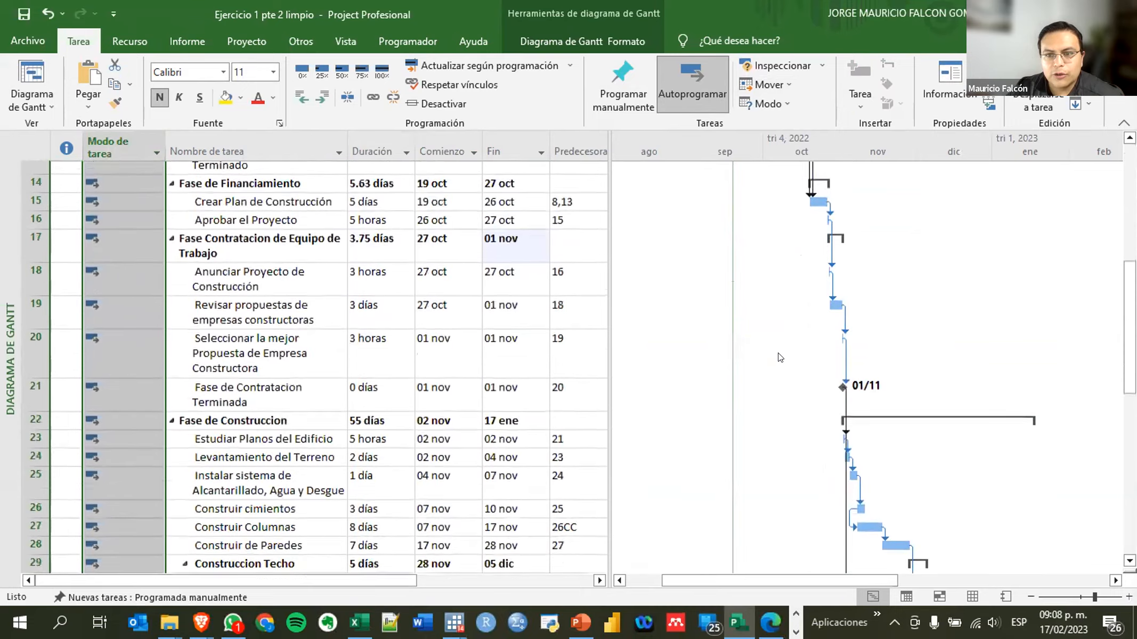
pyautogui.scroll(-5, 780, 357)
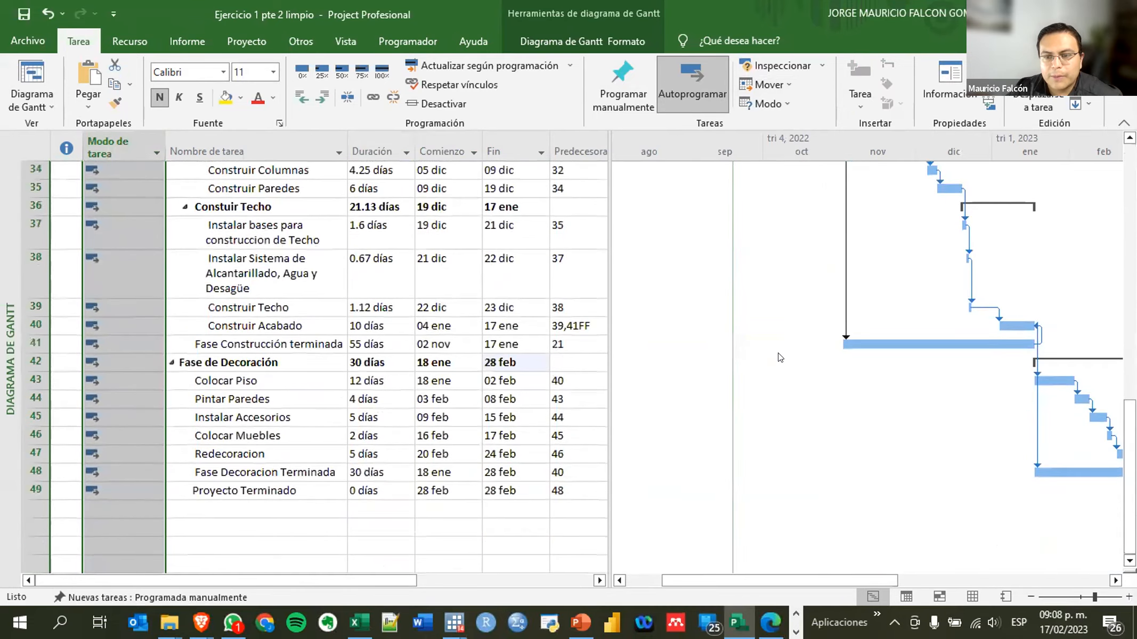
pyautogui.scroll(8, 779, 357)
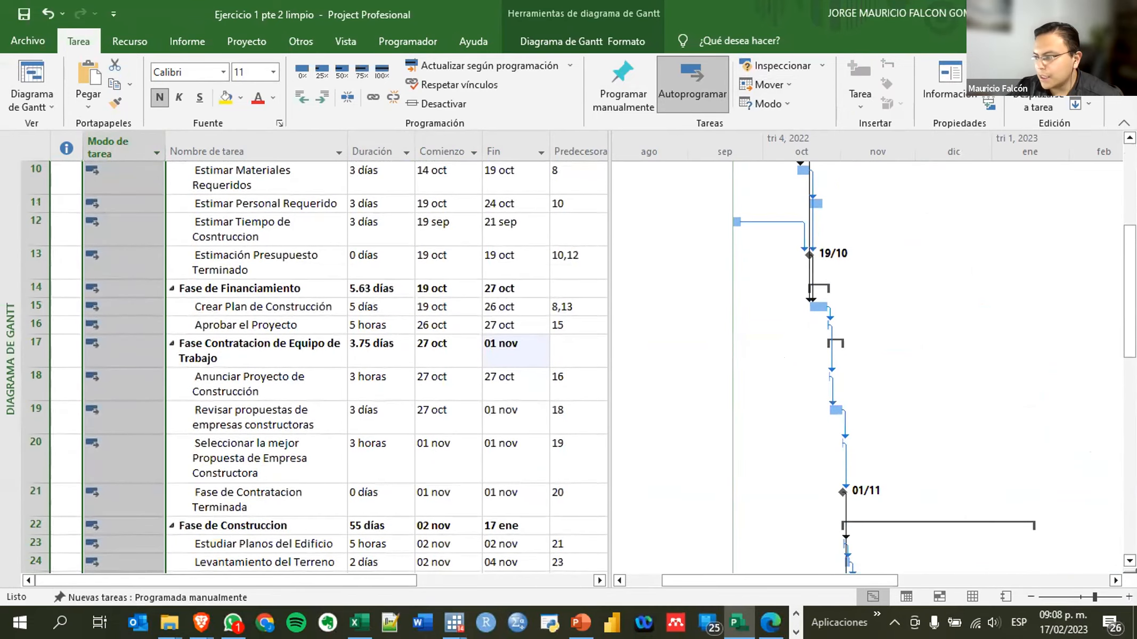
pyautogui.hotkey('alt', 'Tab')
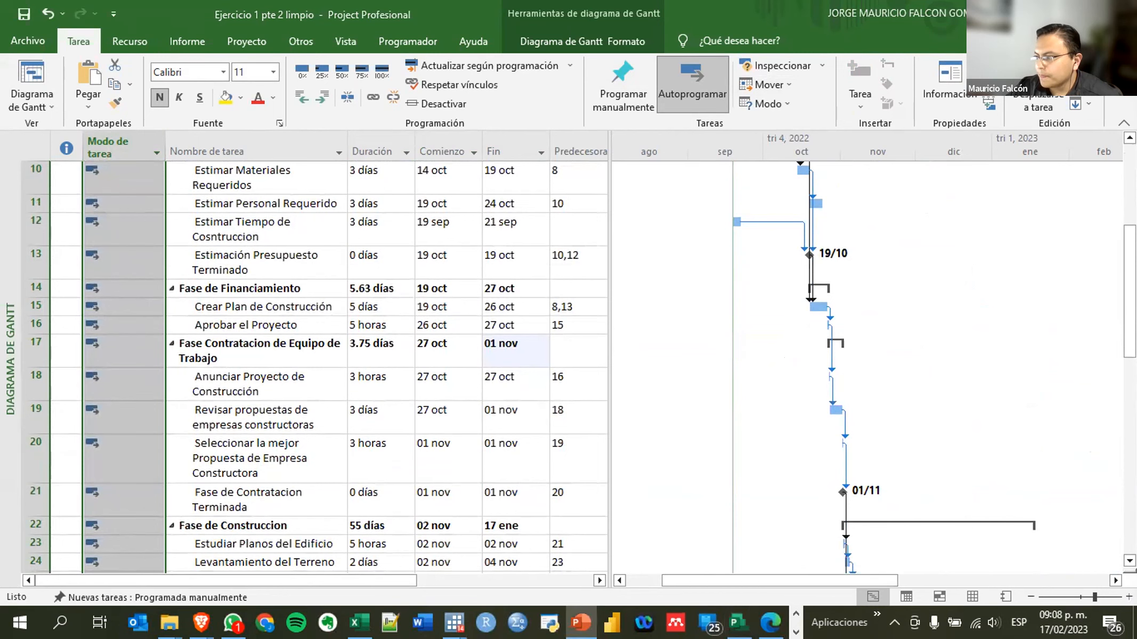
pyautogui.scroll(3, 801, 437)
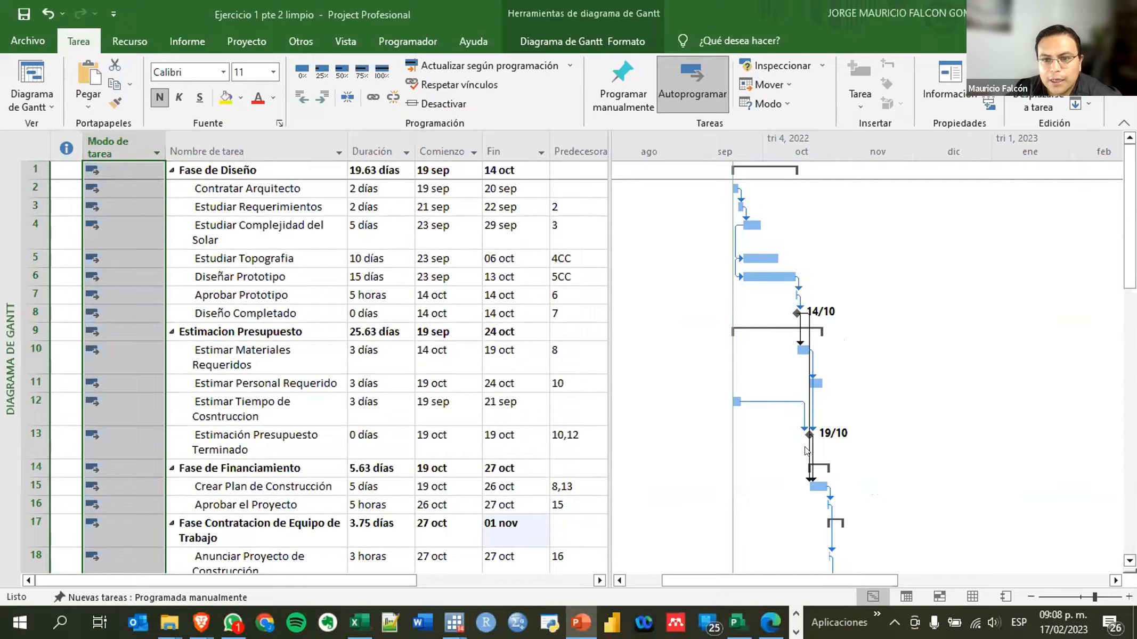
pyautogui.scroll(-4, 815, 495)
pyautogui.scroll(4, 754, 489)
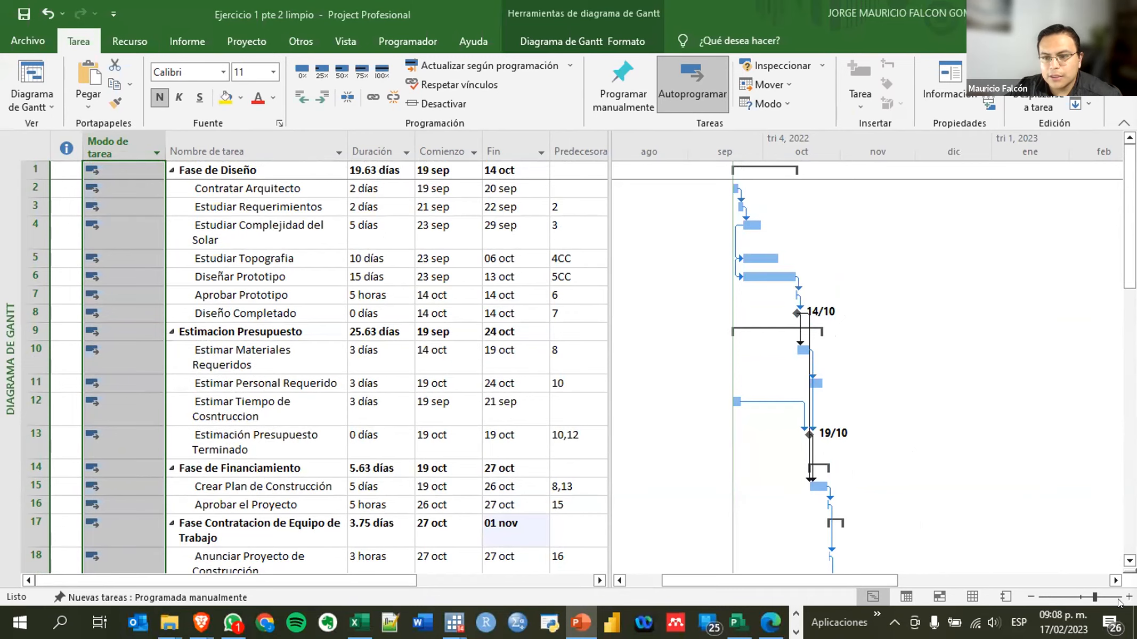
# Examine the task links on a more detailed Gantt timescale, checking Aprobar Prototipo's duration and the Estudiar Complejidad del Solar task
pyautogui.moveTo(1095, 597); pyautogui.dragTo(1089, 597)
pyautogui.moveTo(817, 573); pyautogui.dragTo(757, 579)
pyautogui.scroll(-7, 966, 487)
pyautogui.scroll(7, 843, 571)
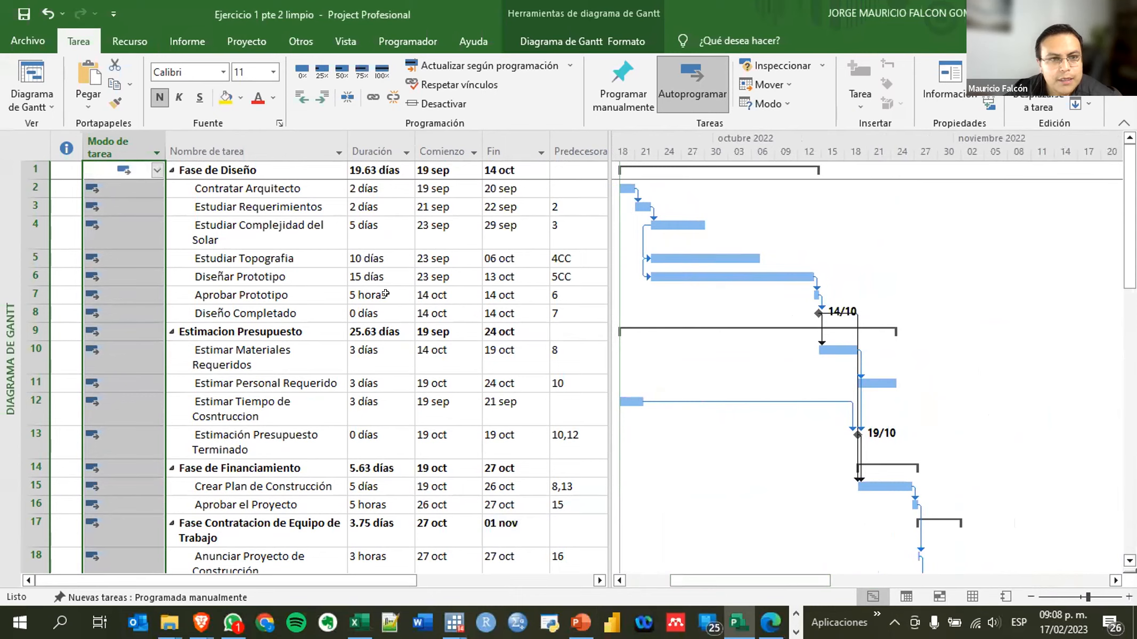
pyautogui.click(381, 294)
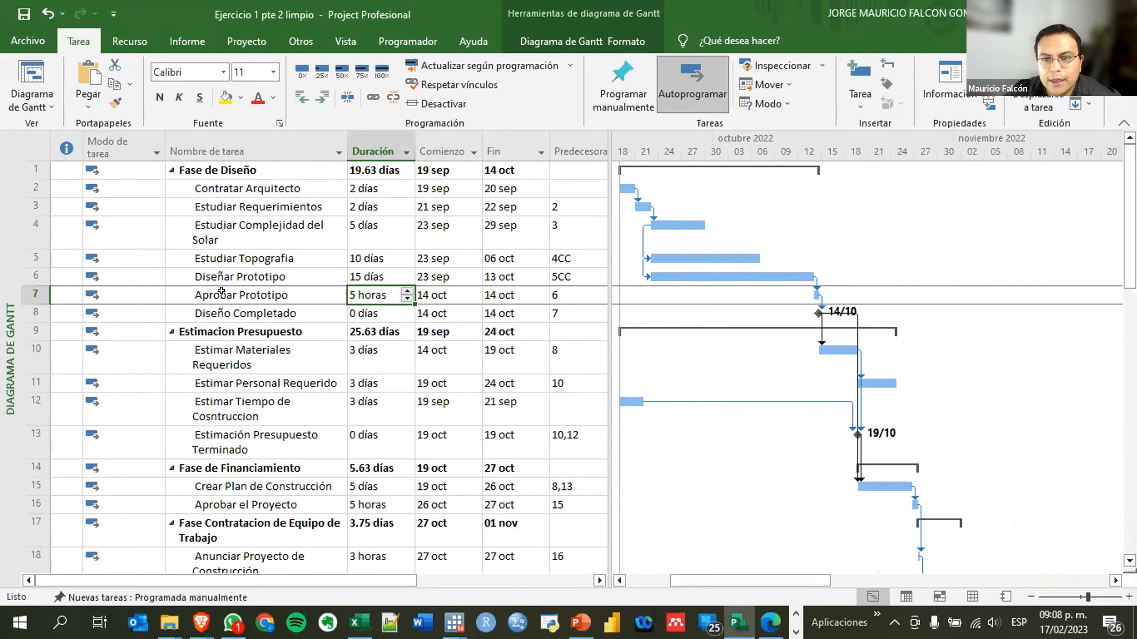
pyautogui.click(236, 238)
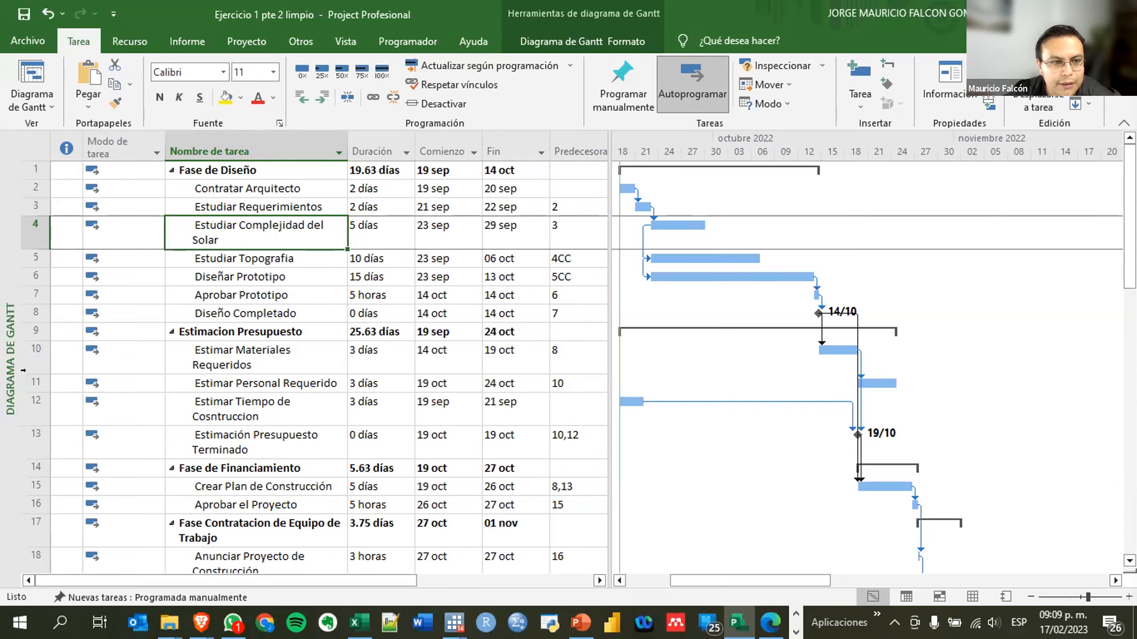
# Show the project in the Calendario view and examine the scheduled tasks month by month through Proyecto Terminado
pyautogui.rightClick(8, 340)
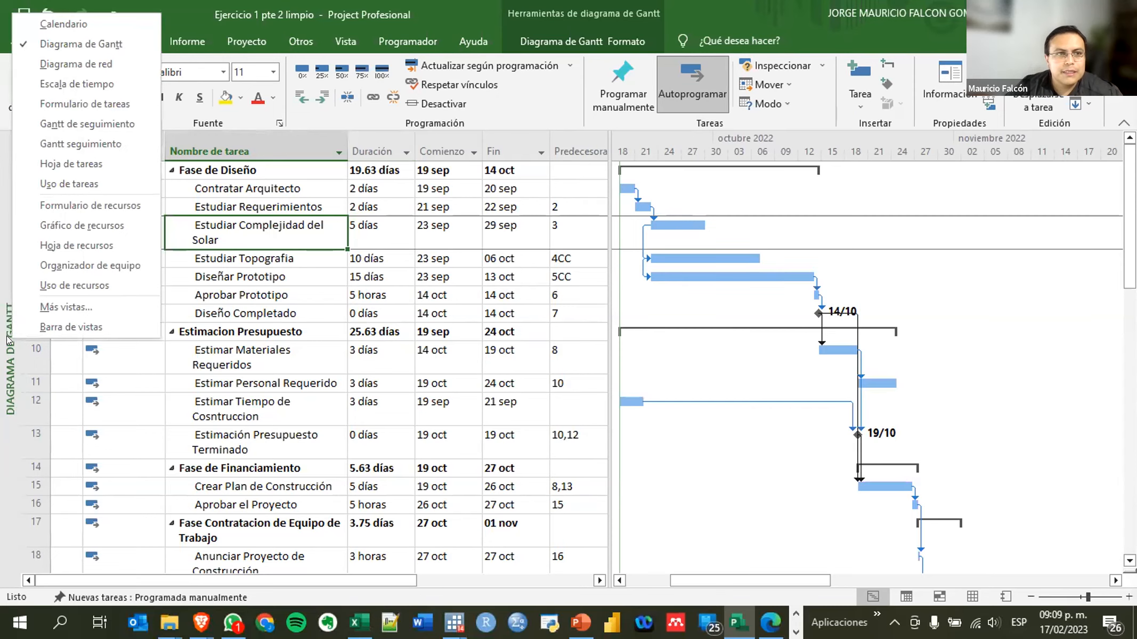
pyautogui.click(61, 23)
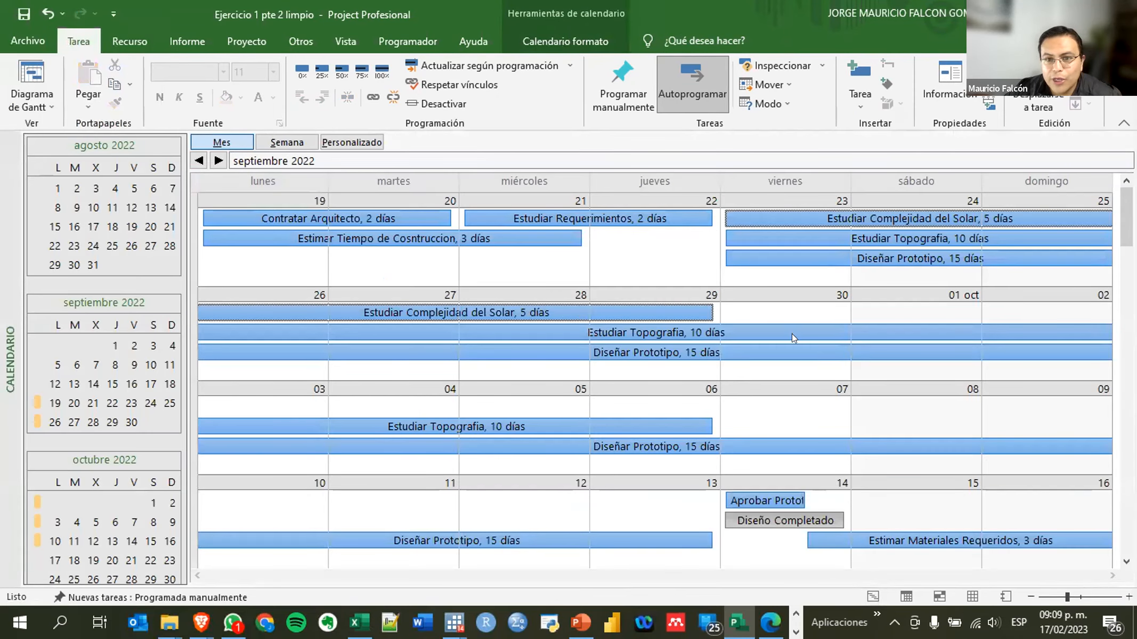
pyautogui.scroll(-5, 799, 346)
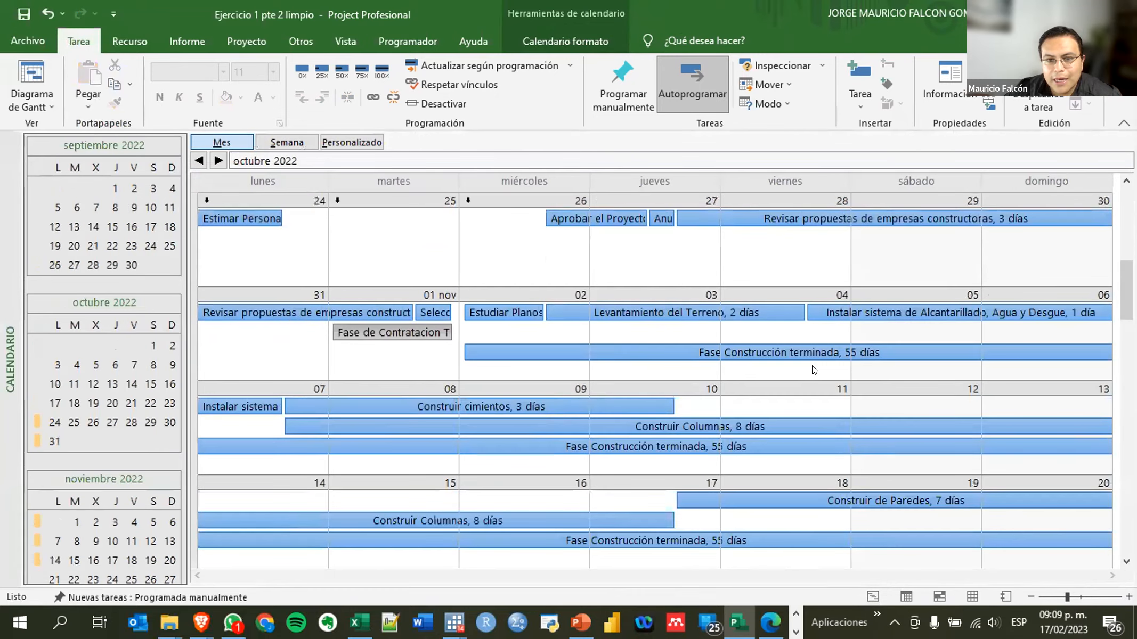
pyautogui.scroll(-4, 814, 370)
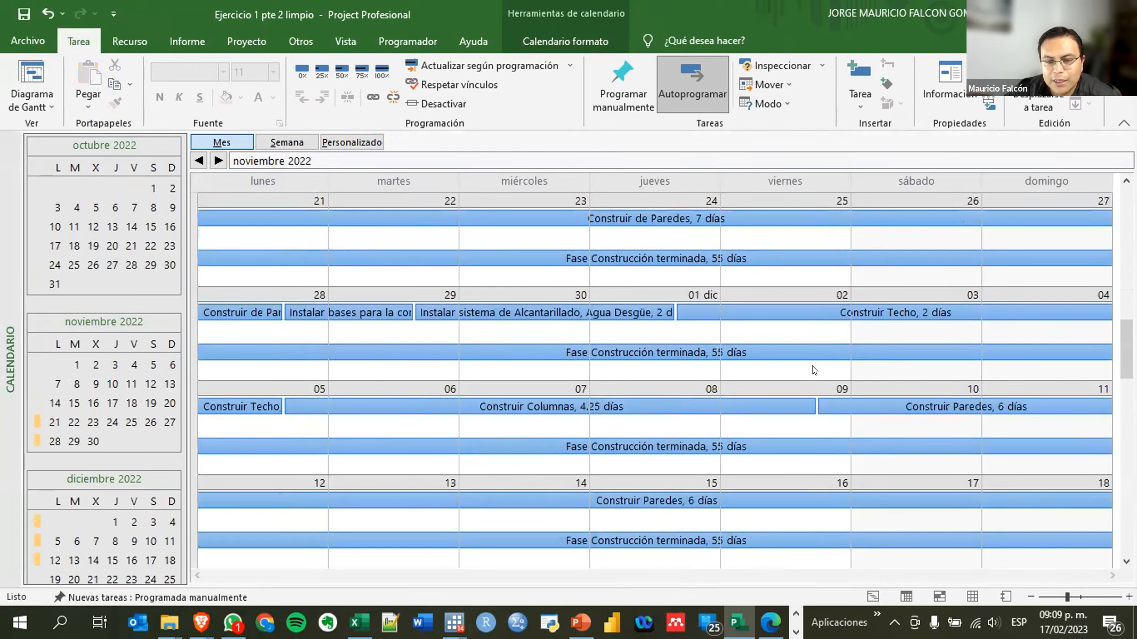
pyautogui.scroll(-5, 813, 370)
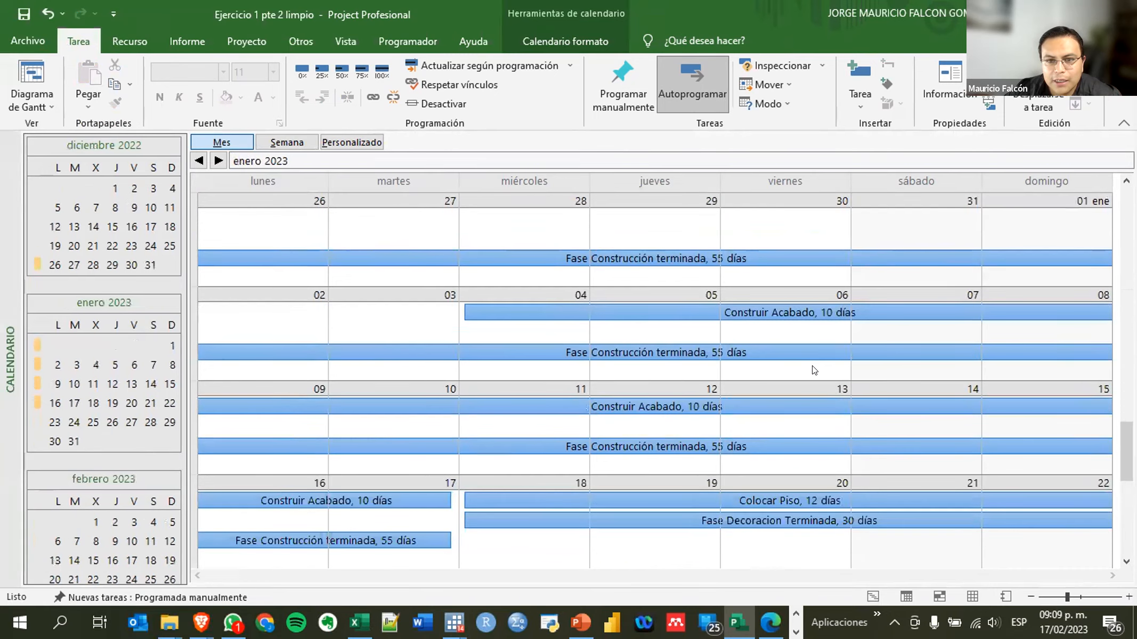
pyautogui.scroll(-6, 813, 370)
pyautogui.scroll(-2, 814, 370)
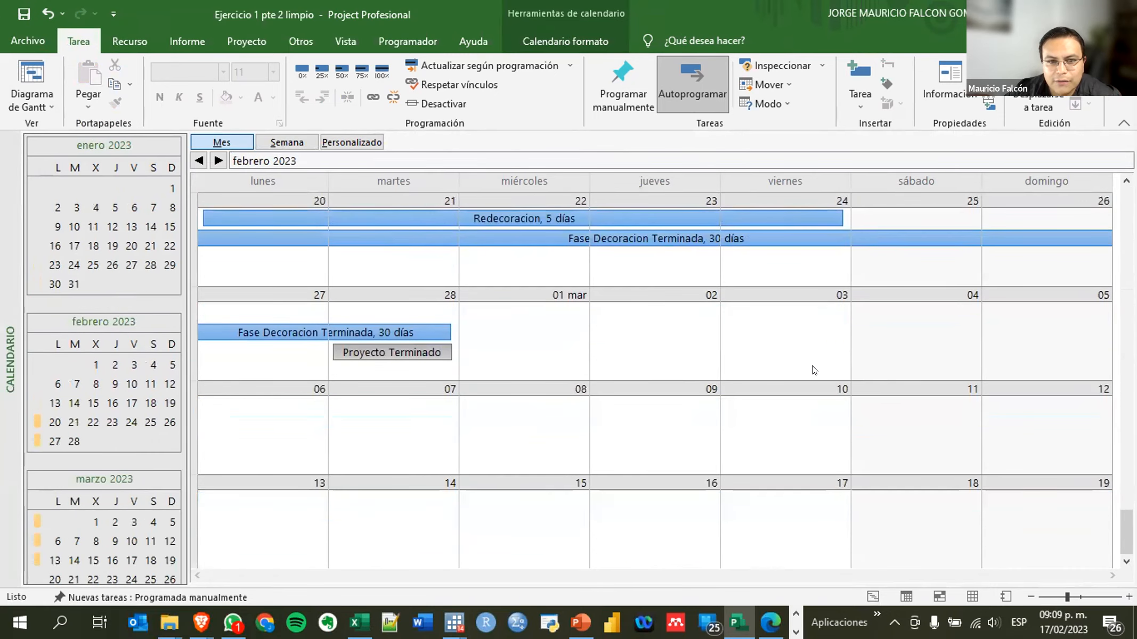
pyautogui.scroll(4, 813, 370)
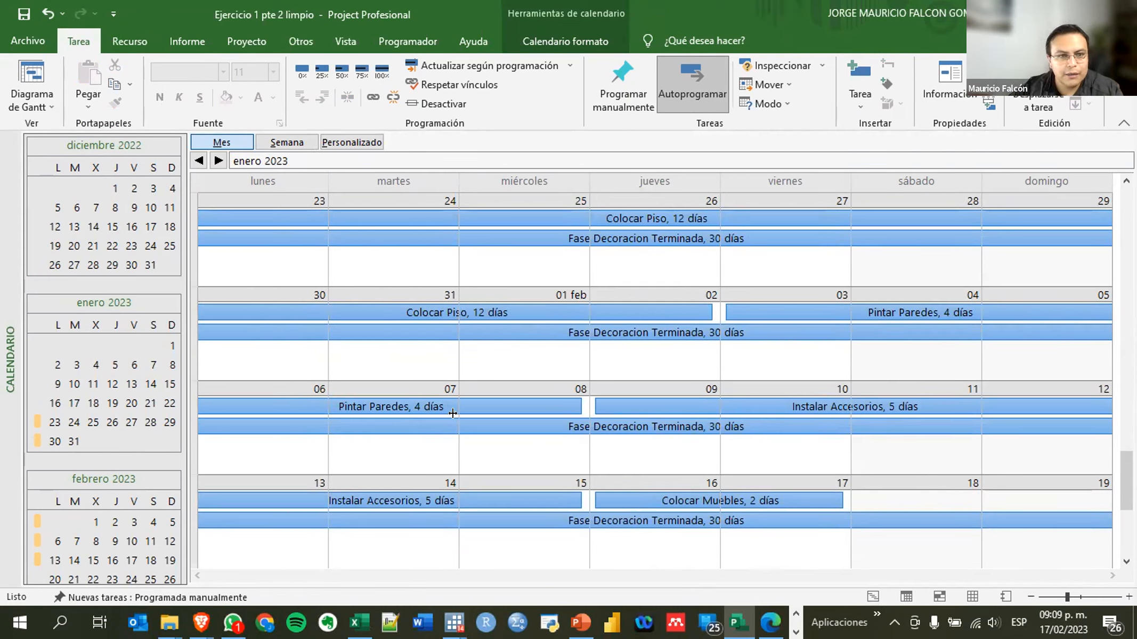
# Show the project in the Diagrama de red view and inspect its format options and the first task boxes, including Contratar Arquitecto
pyautogui.rightClick(6, 329)
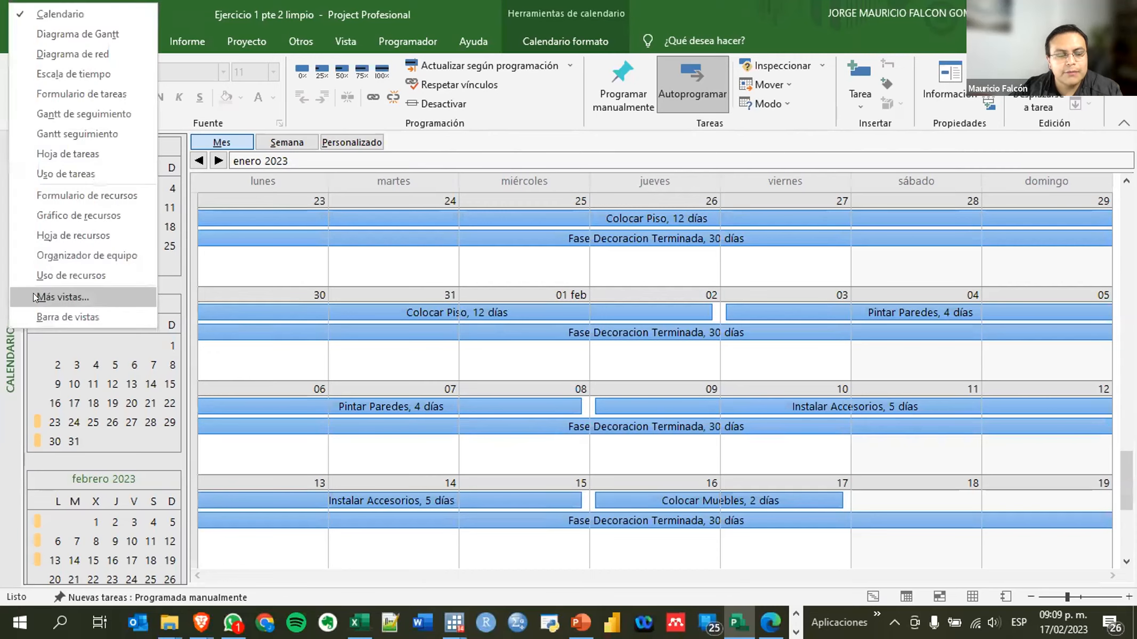
pyautogui.click(55, 55)
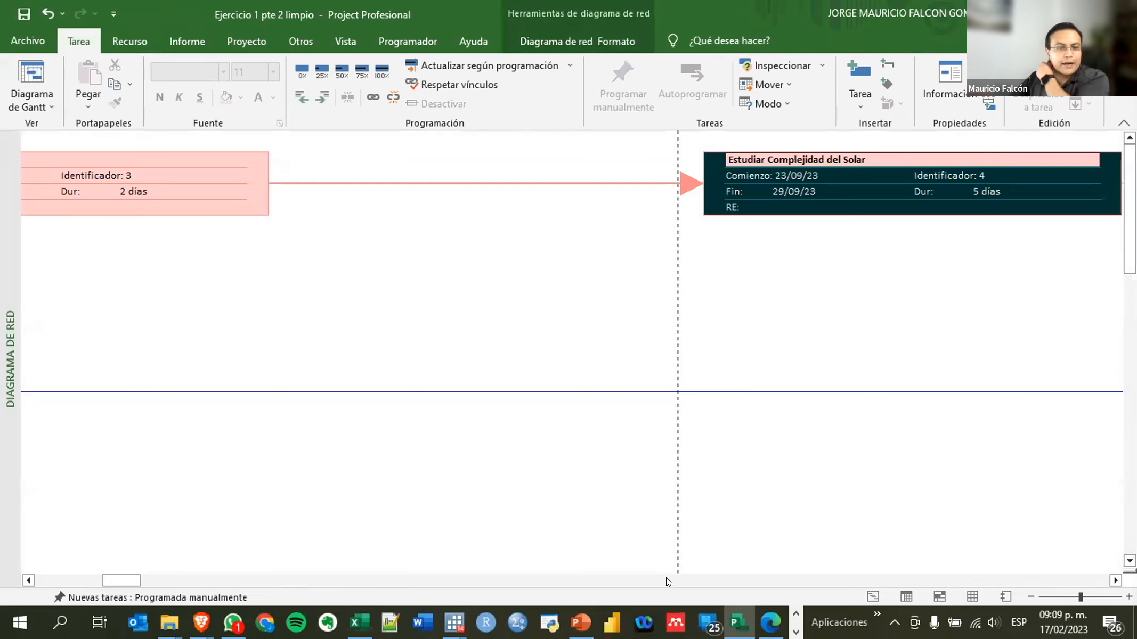
pyautogui.moveTo(111, 581); pyautogui.dragTo(88, 587)
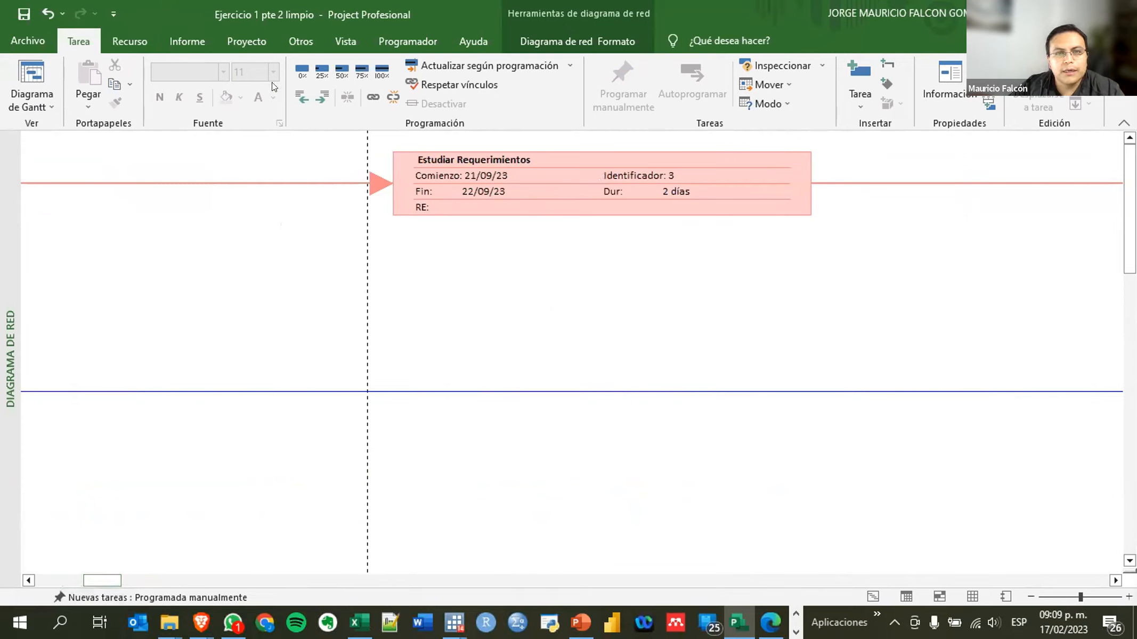
pyautogui.click(547, 37)
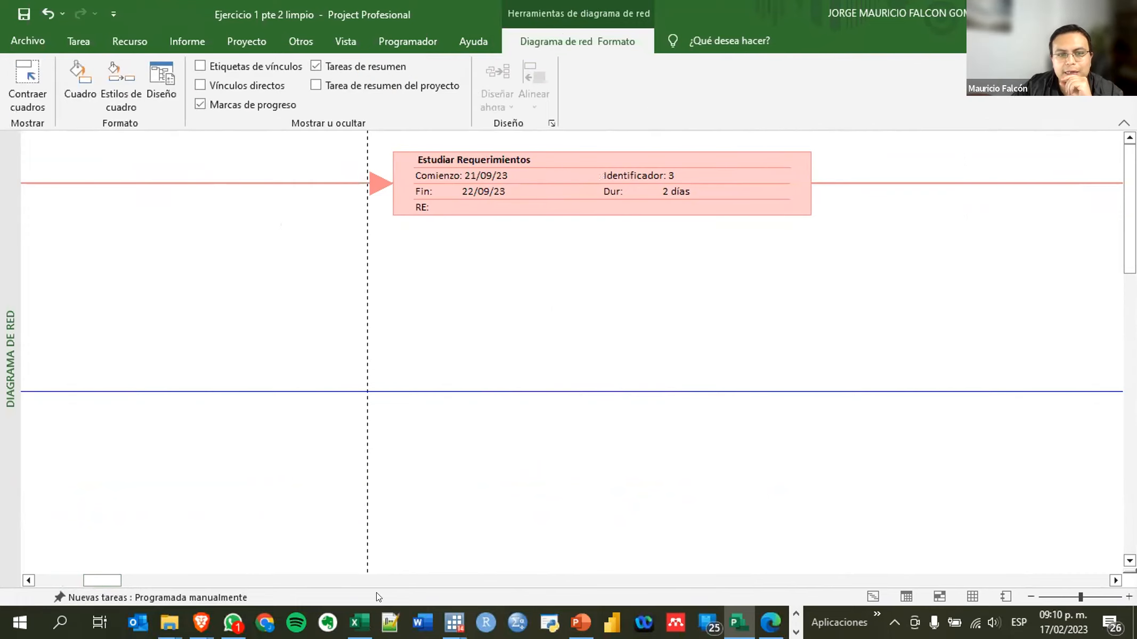
pyautogui.moveTo(111, 580); pyautogui.dragTo(92, 580)
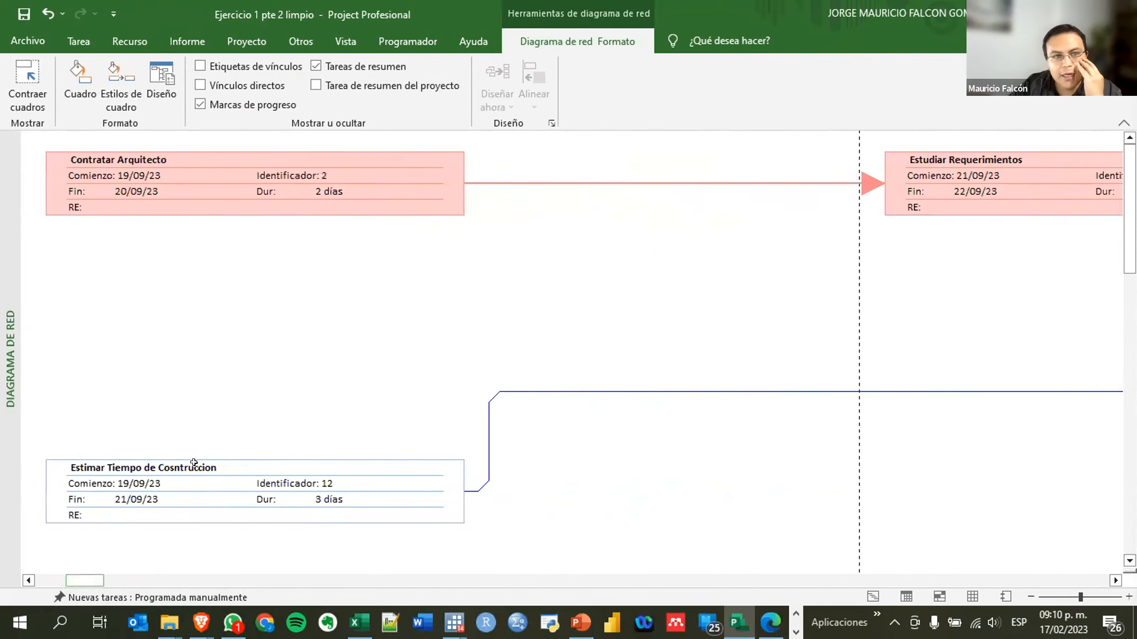
# Collapse the network diagram boxes to task numbers and examine the task flow from the first summary tasks through task 19
pyautogui.click(27, 93)
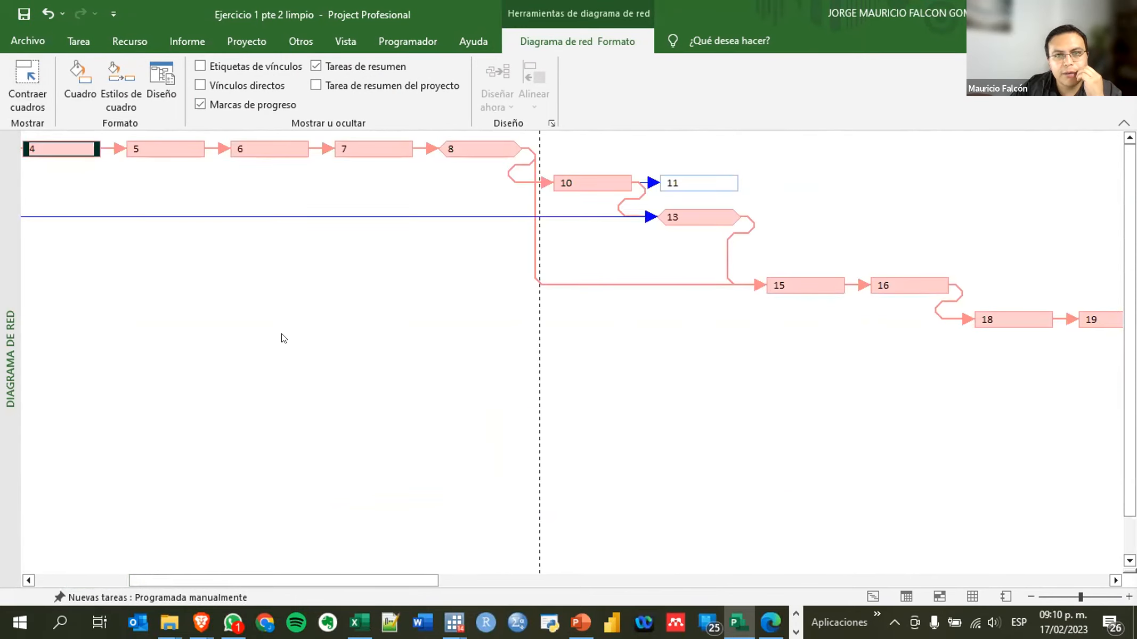
pyautogui.moveTo(373, 575); pyautogui.dragTo(211, 577)
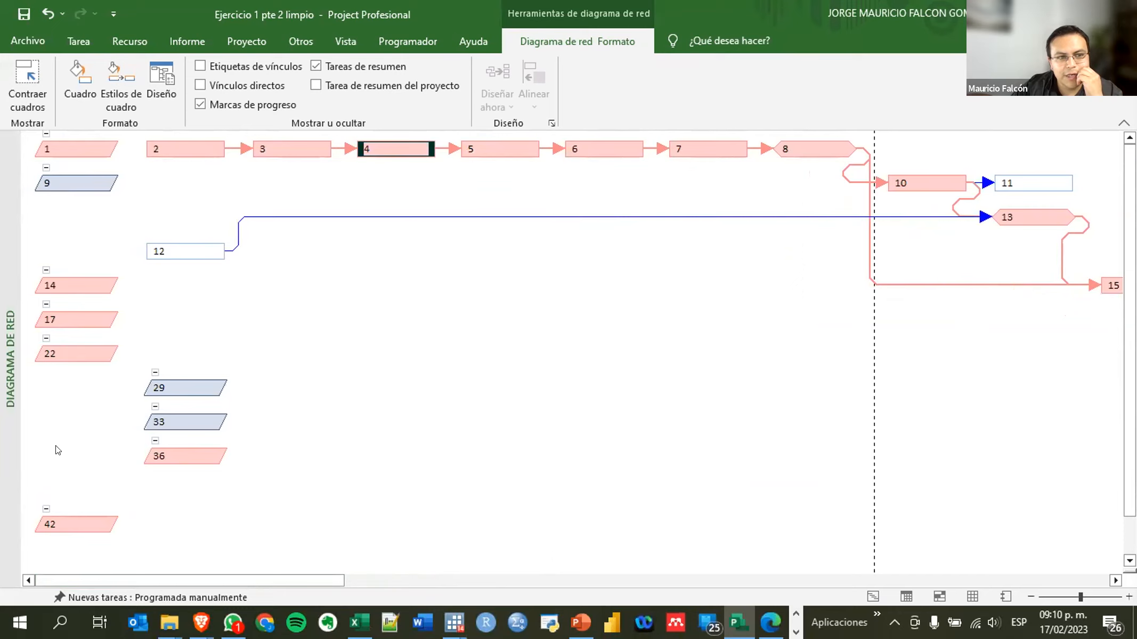
pyautogui.moveTo(160, 575); pyautogui.dragTo(96, 581)
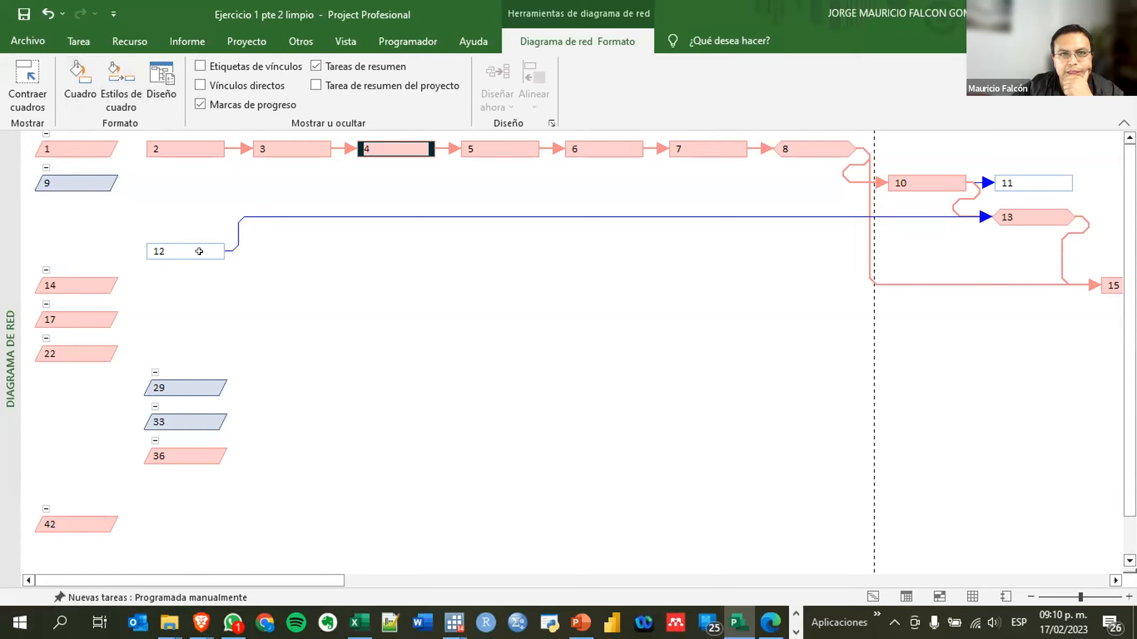
# Show the project in the Diagrama de Gantt view, narrow the Modo de tarea column and fit the table to the Predecesoras column
pyautogui.rightClick(5, 367)
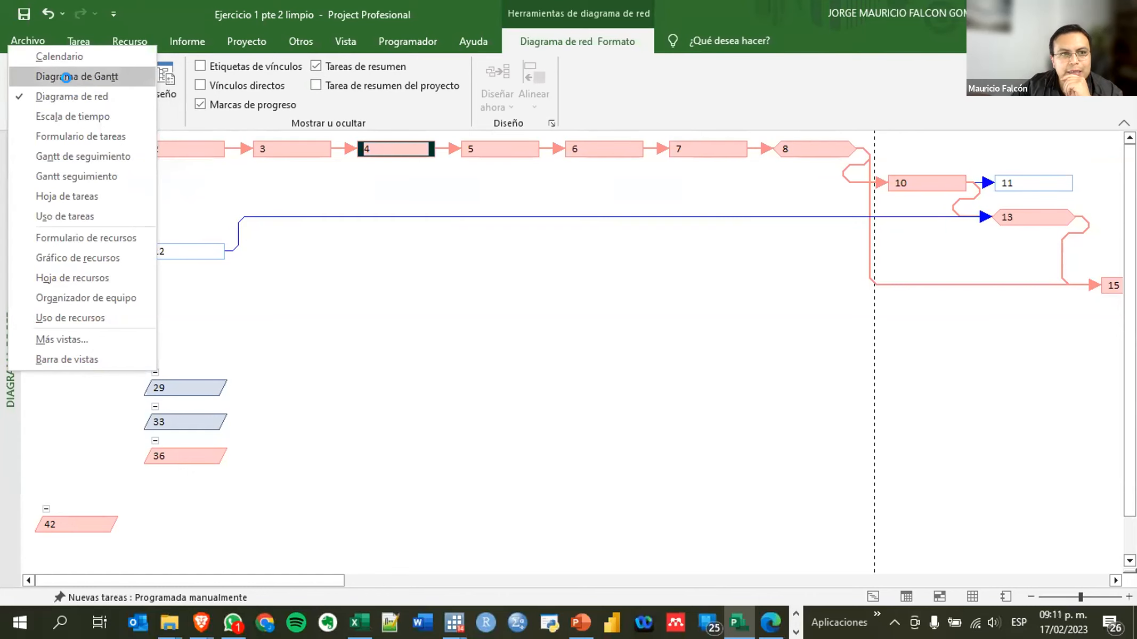
pyautogui.click(72, 76)
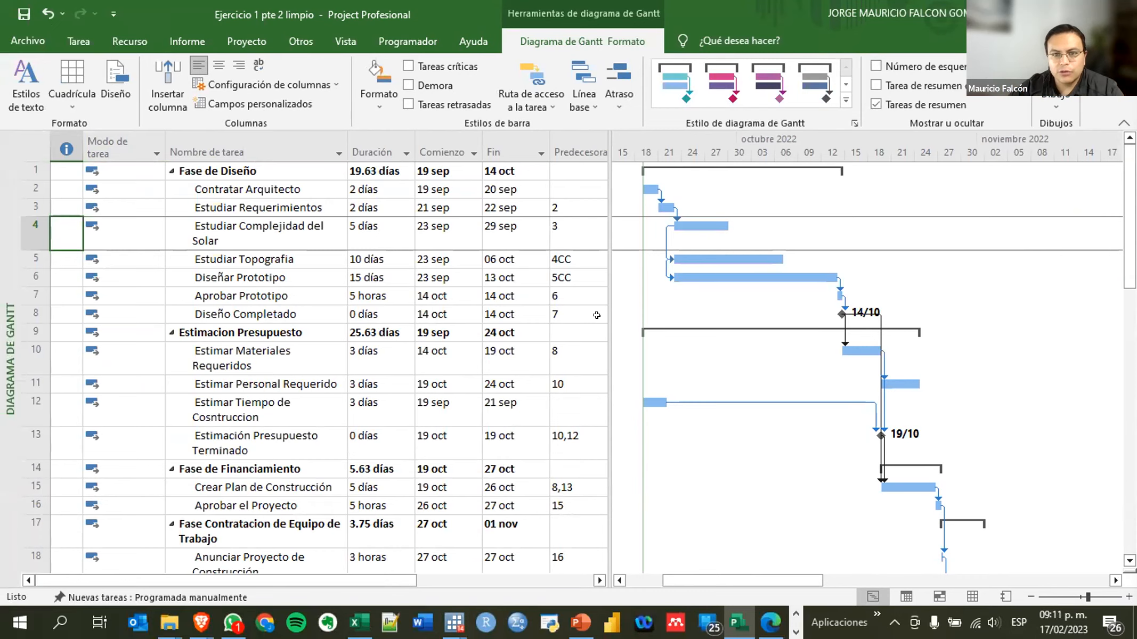
pyautogui.moveTo(772, 315); pyautogui.dragTo(772, 315)
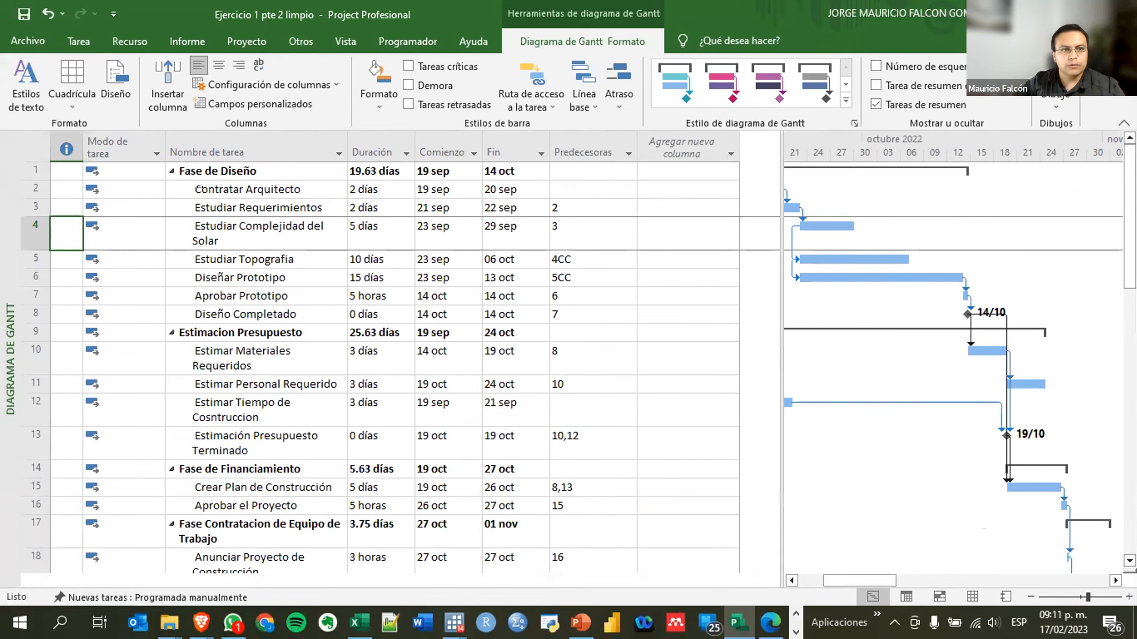
pyautogui.moveTo(165, 145); pyautogui.dragTo(139, 144)
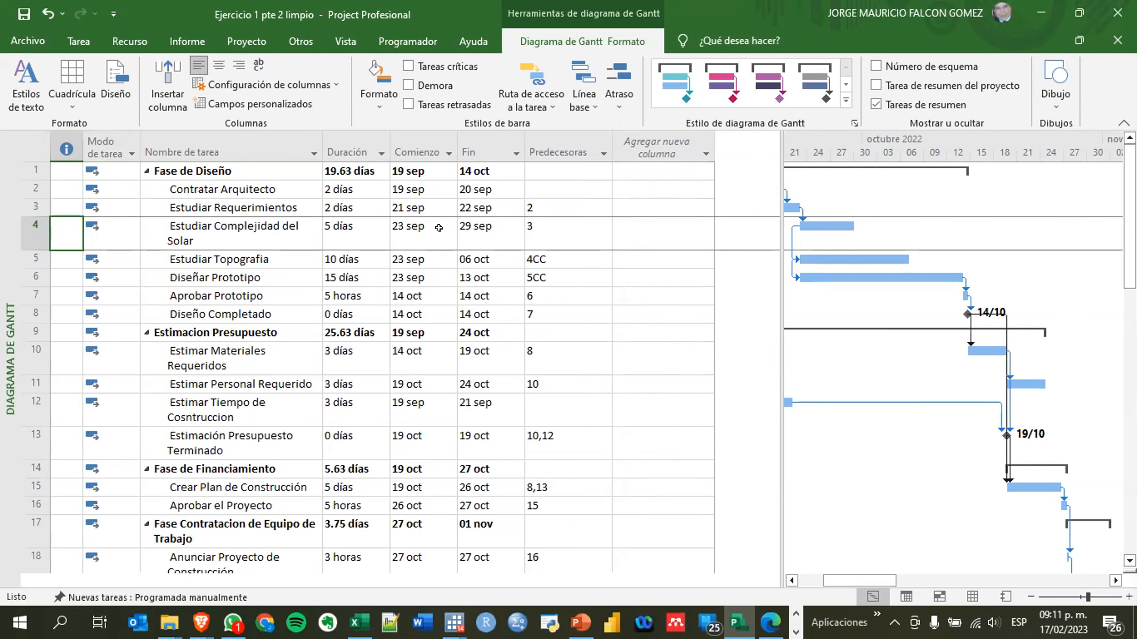
pyautogui.scroll(-1, 439, 228)
pyautogui.scroll(1, 422, 227)
pyautogui.doubleClick(620, 345)
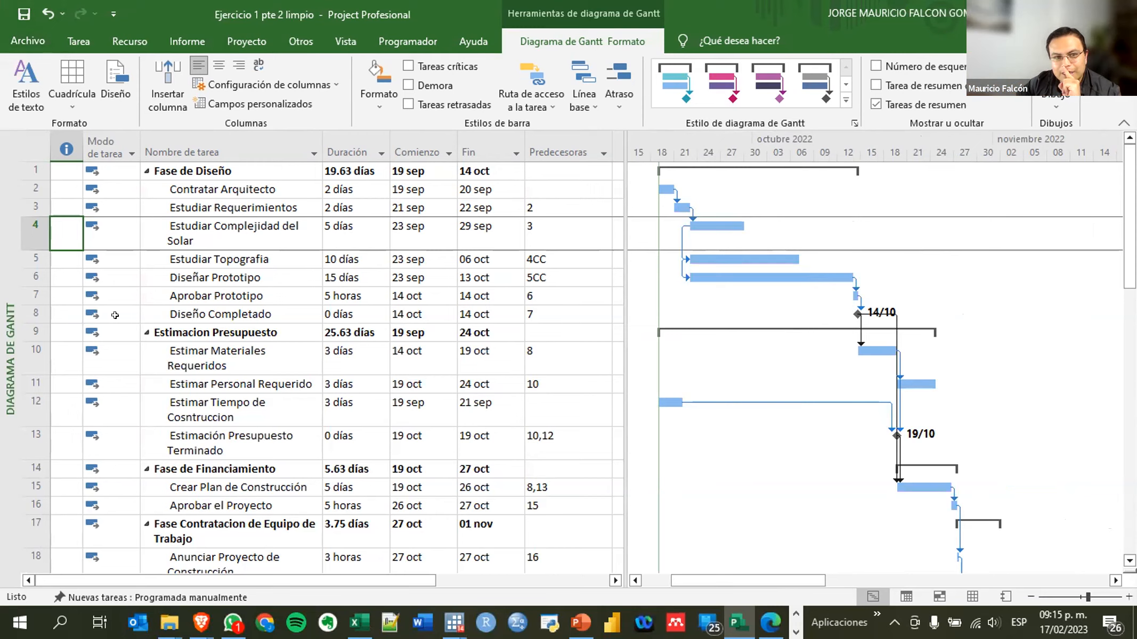
# Examine the milestones on the Gantt chart from Diseño Completado through Fase de Contratacion Terminada
pyautogui.click(25, 307)
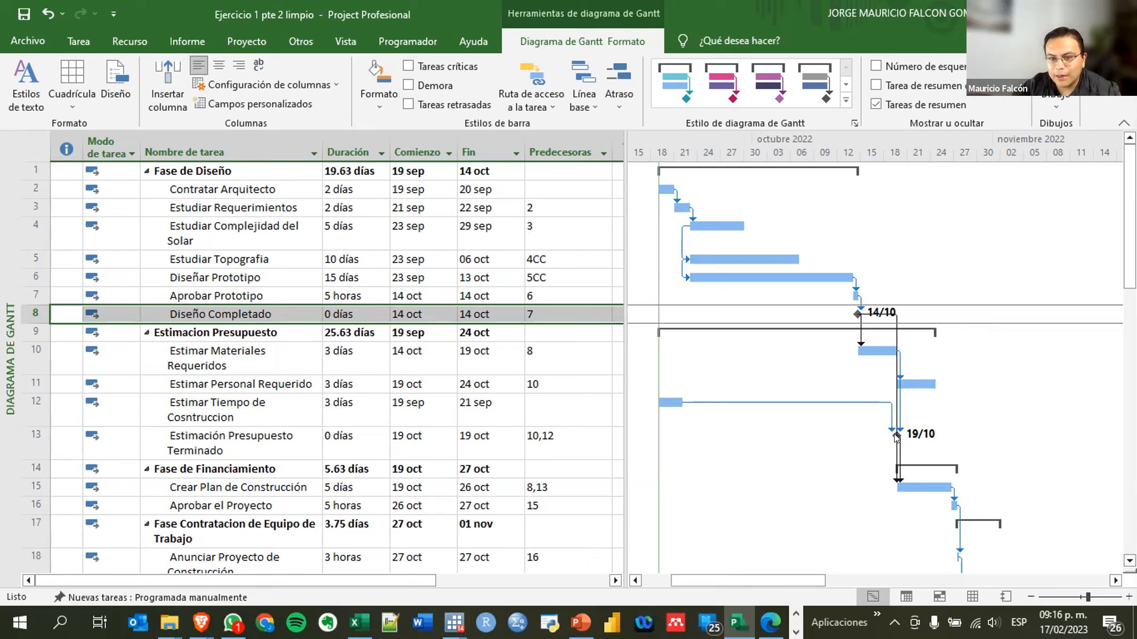
pyautogui.scroll(-2, 927, 501)
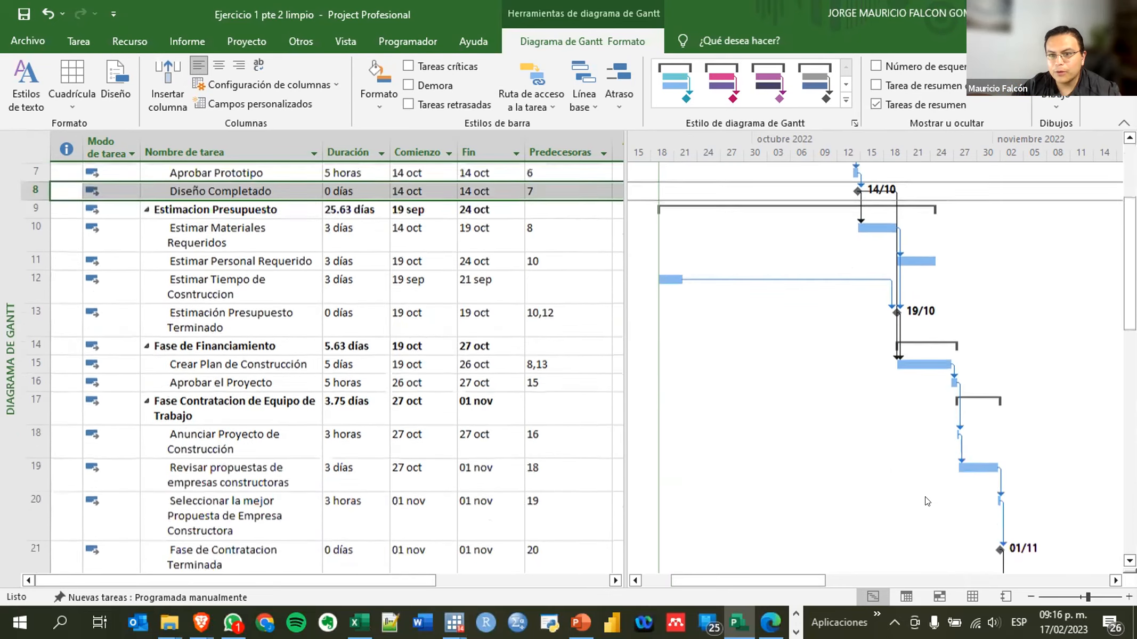
pyautogui.scroll(-3, 928, 501)
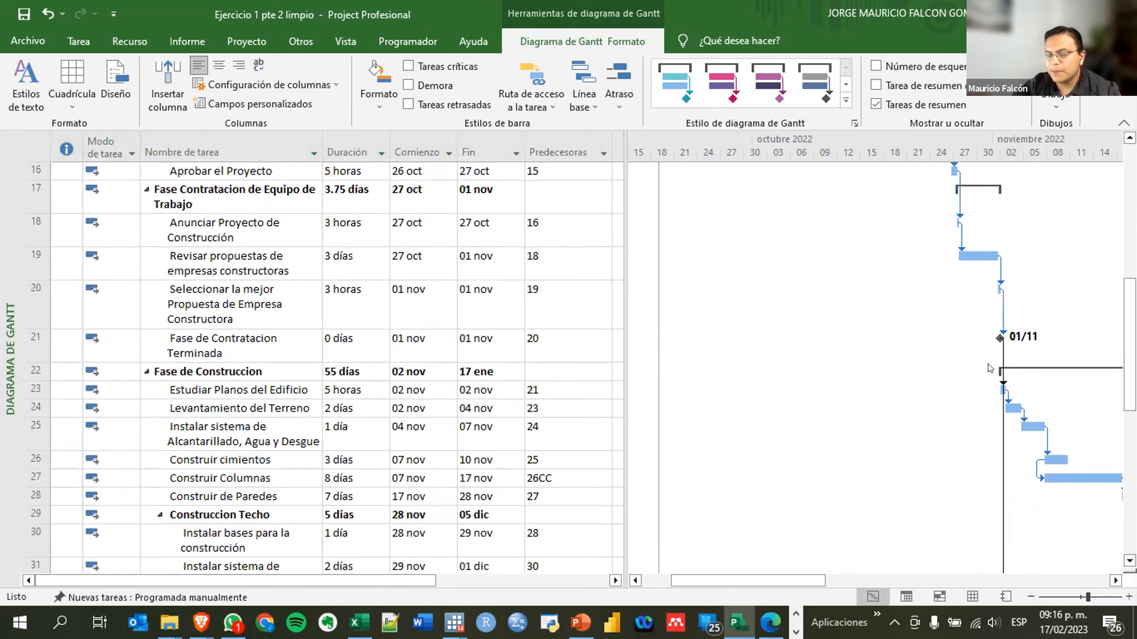
pyautogui.scroll(5, 995, 365)
pyautogui.scroll(-5, 994, 365)
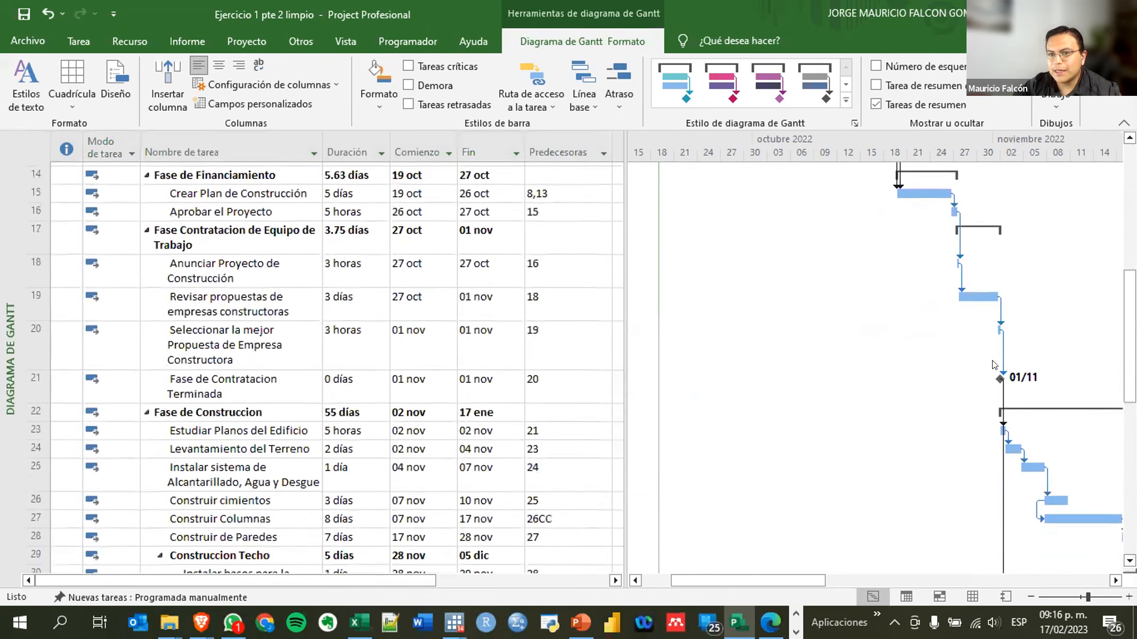
pyautogui.scroll(5, 1027, 416)
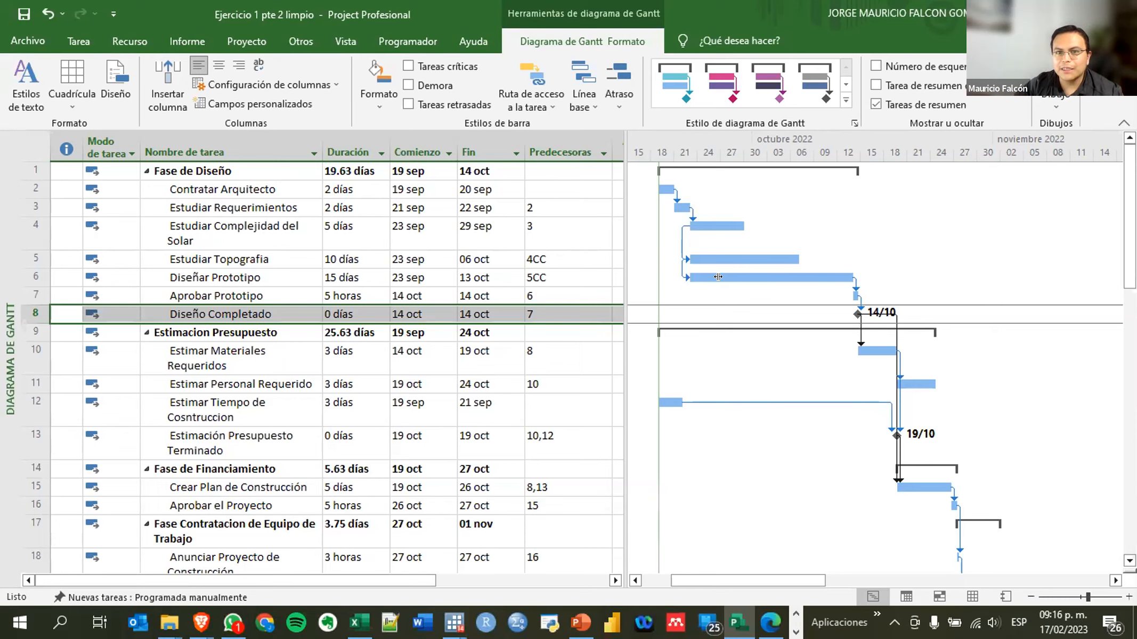
# Widen the task table to include the Agregar nueva columna column and select the Estimación Presupuesto Terminado row
pyautogui.moveTo(625, 277); pyautogui.dragTo(730, 277)
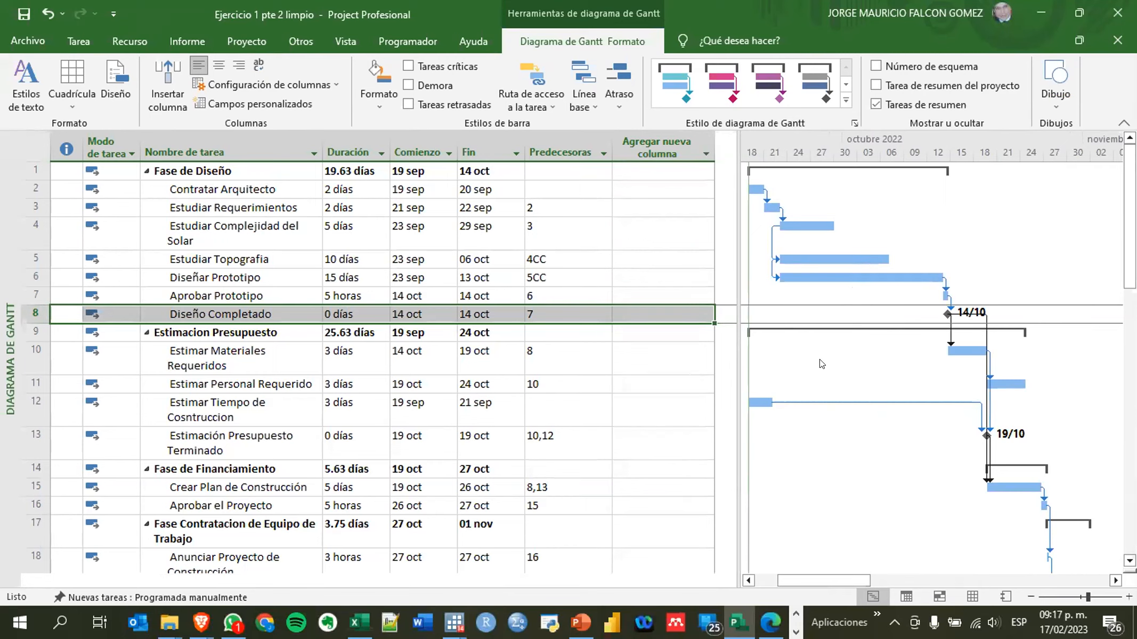
pyautogui.scroll(-1, 362, 400)
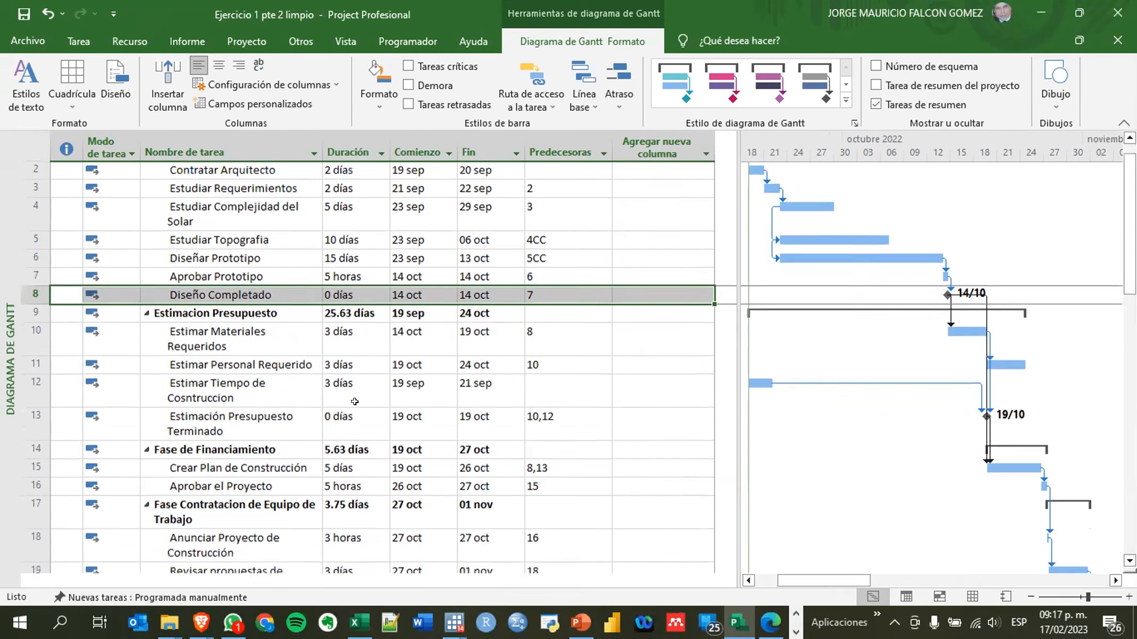
pyautogui.scroll(-2, 355, 402)
pyautogui.click(35, 388)
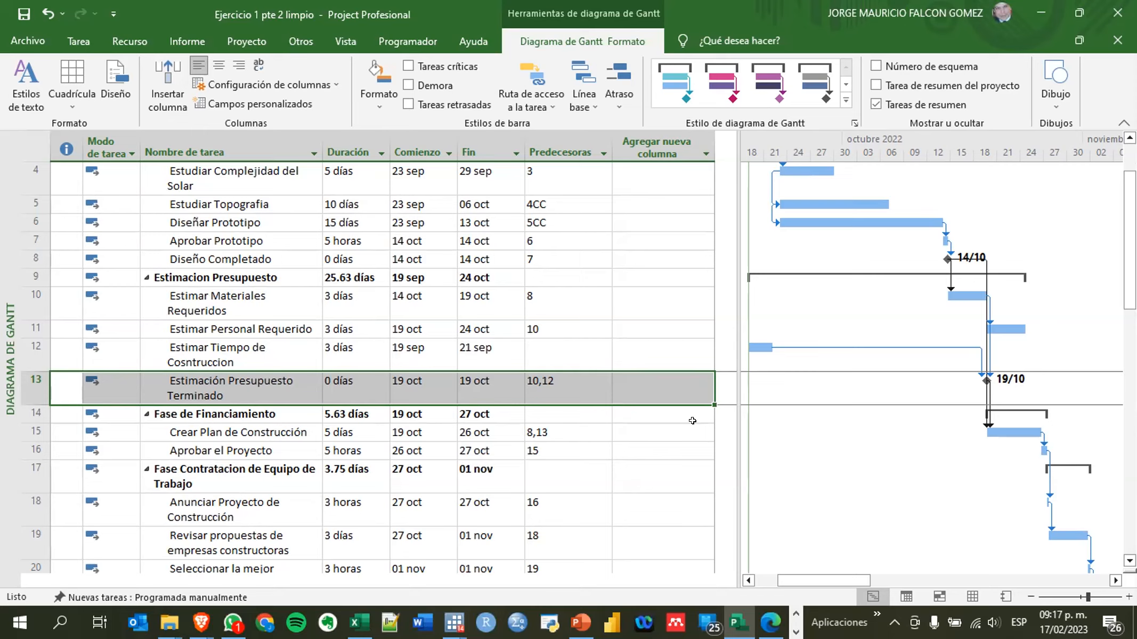
# Check the Estimacion Presupuesto predecessors against Cuadro 1 of the exercise PDF in Edge and return to the project plan
pyautogui.click(770, 622)
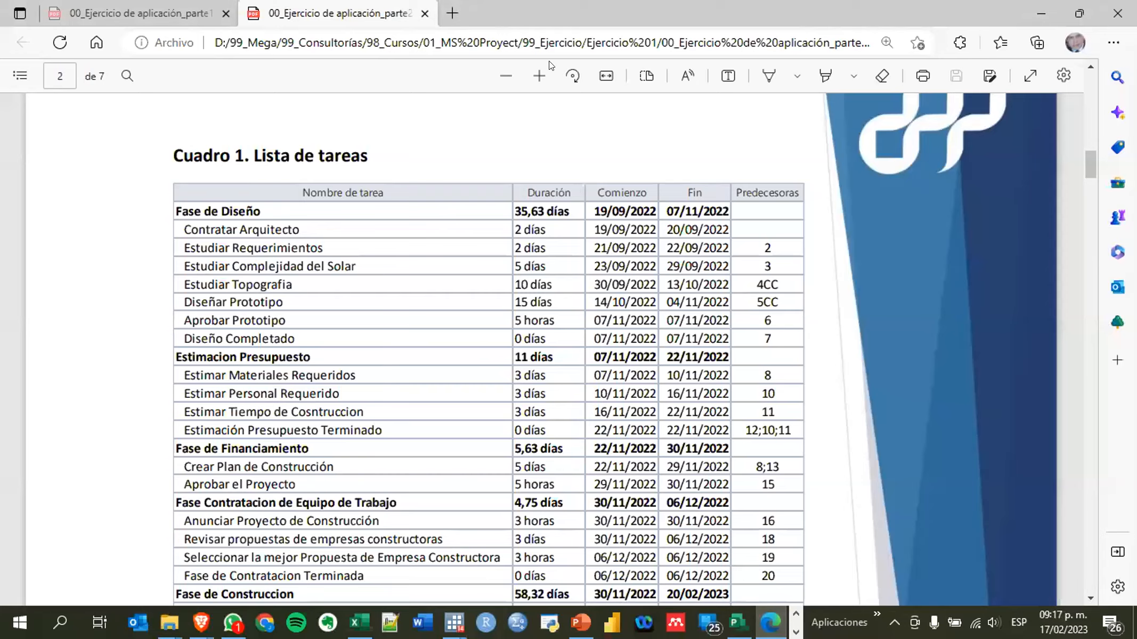
pyautogui.hotkey('alt', 'Tab')
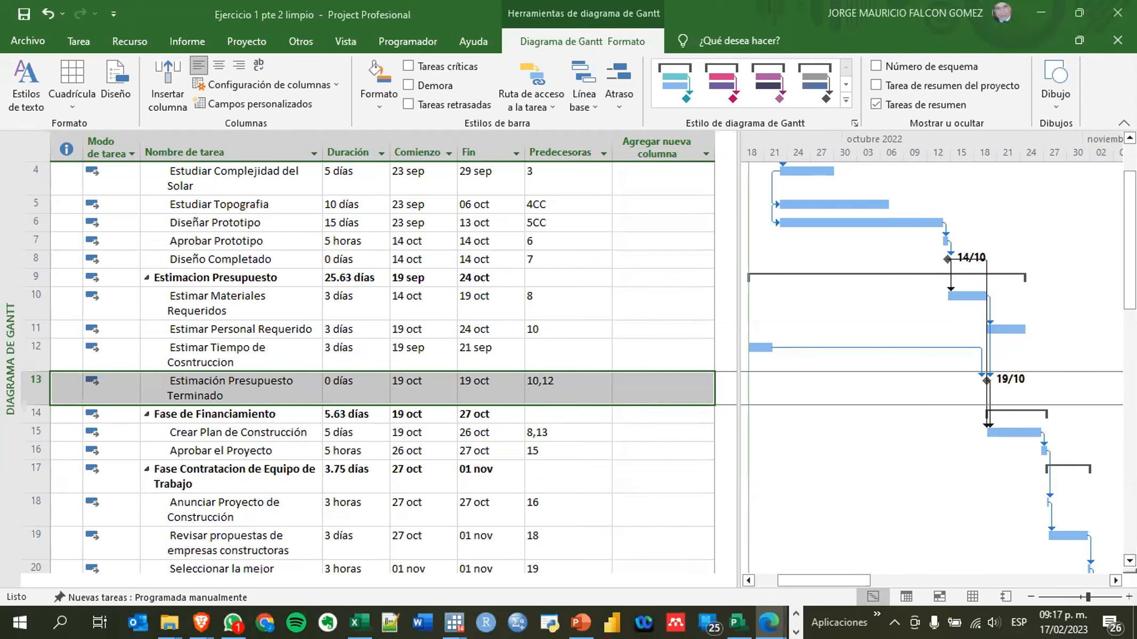
pyautogui.click(771, 622)
pyautogui.scroll(-5, 780, 369)
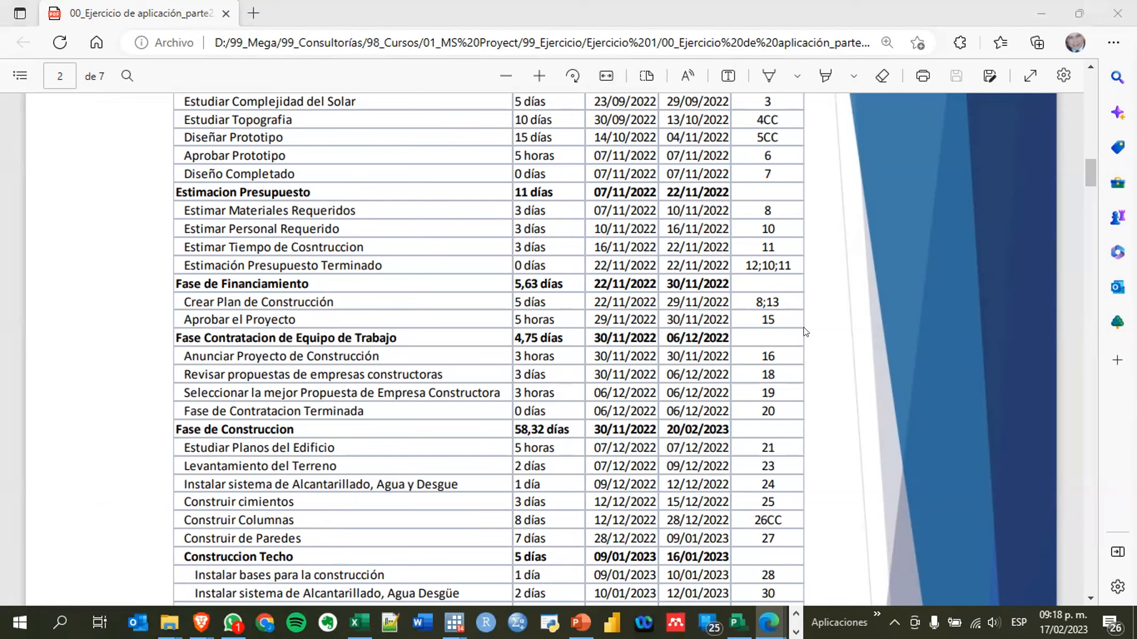
pyautogui.hotkey('alt', 'Tab')
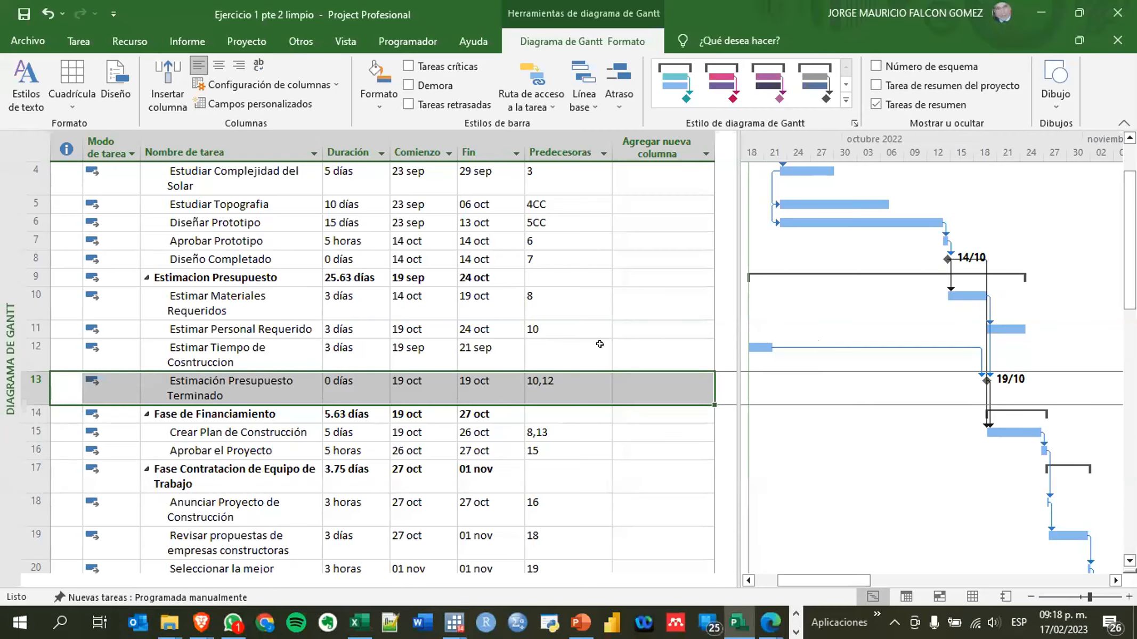
# Try task 11 as the predecessor of Estimar Tiempo de Cosntruccion and undo the change
pyautogui.click(570, 356)
pyautogui.press('Right')
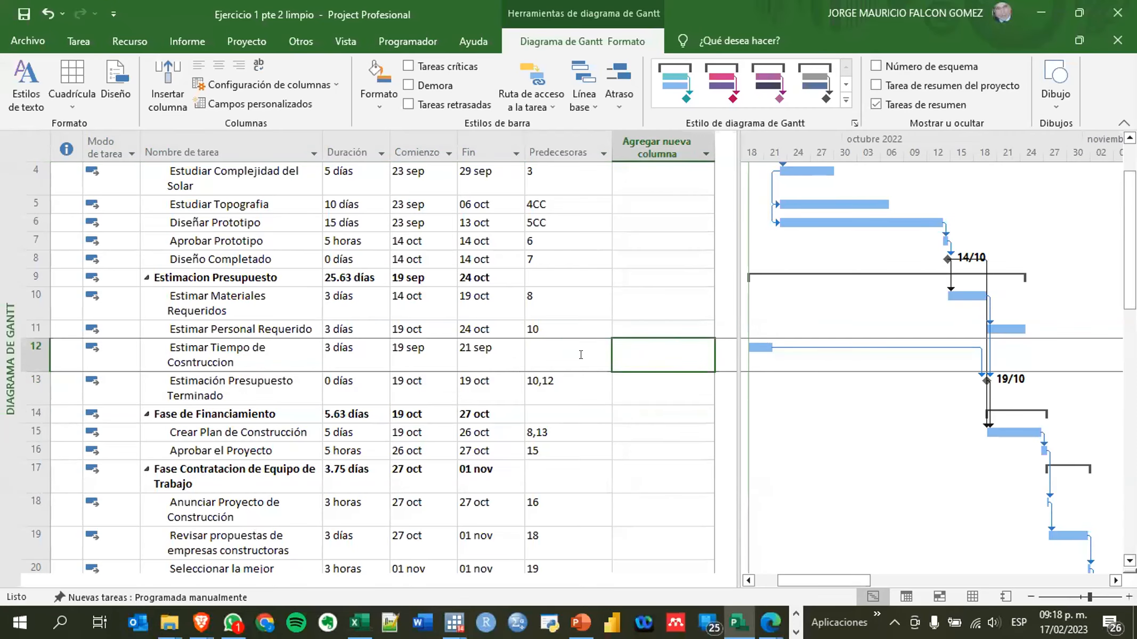
pyautogui.click(580, 355)
pyautogui.write('11')
pyautogui.press('Return')
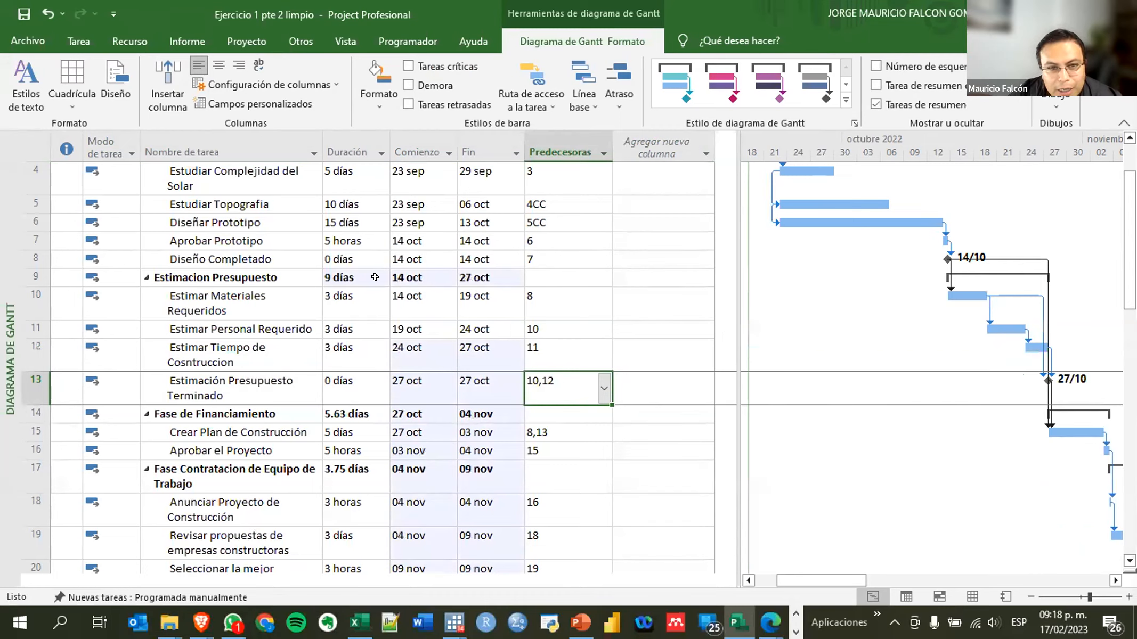
pyautogui.click(552, 354)
pyautogui.press('Delete')
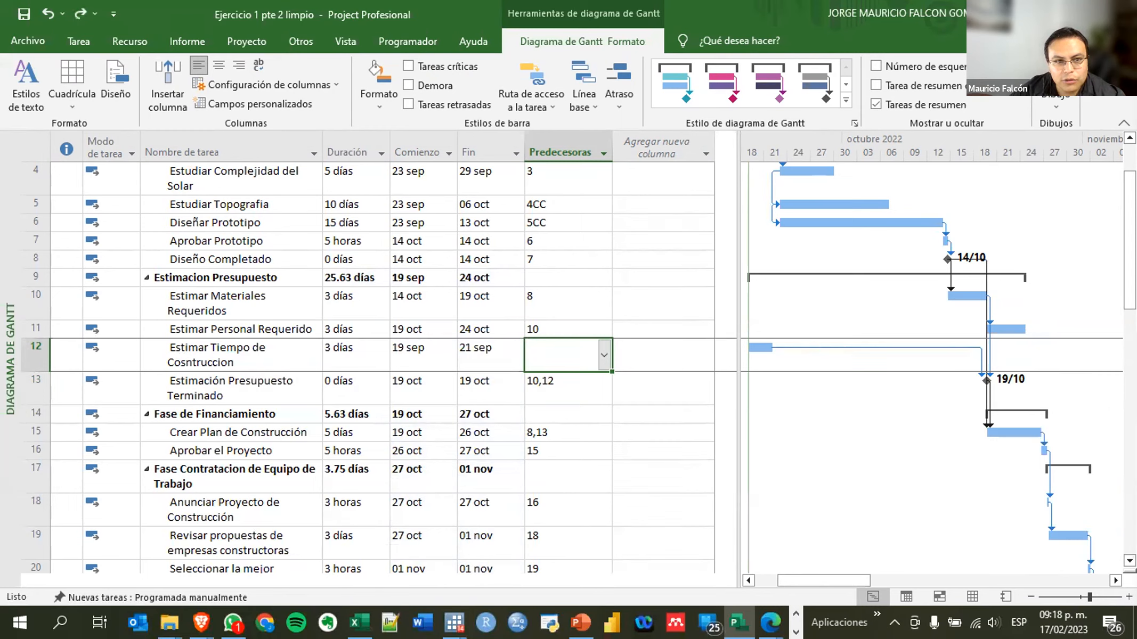
# Set the predecessor of Estimar Tiempo de Cosntruccion to task 11, Estimar Personal Requerido
pyautogui.click(228, 329)
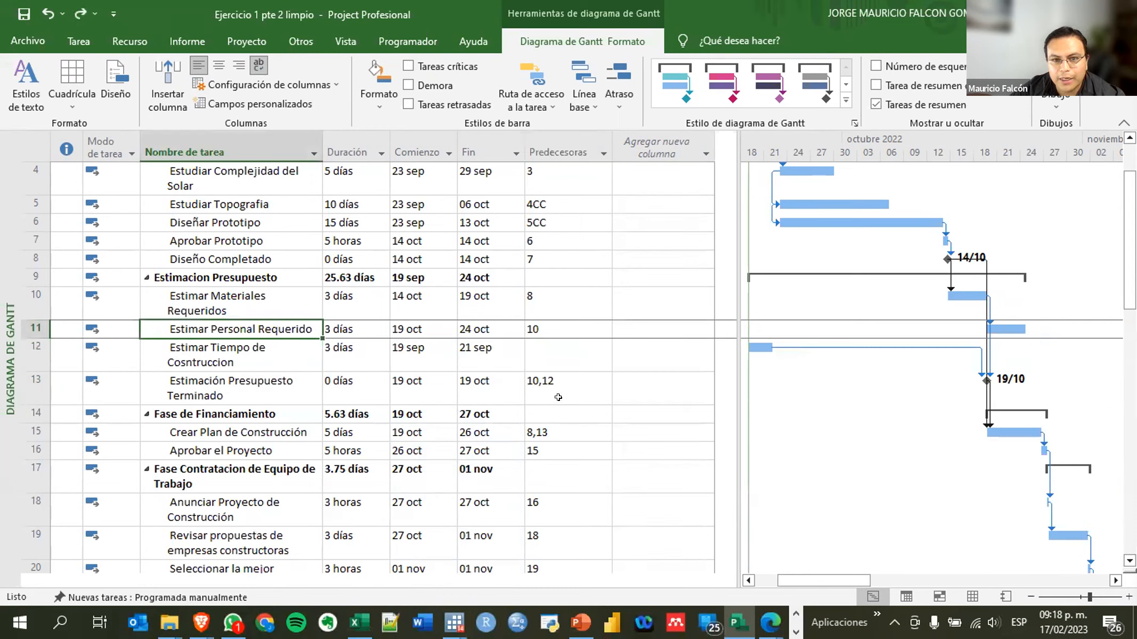
pyautogui.click(534, 358)
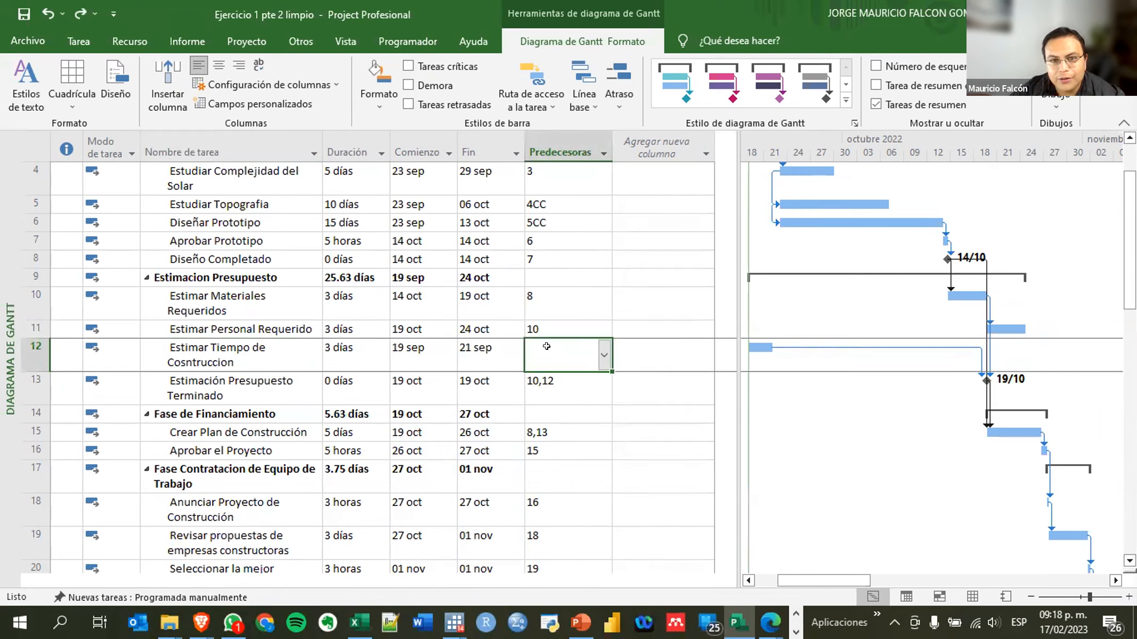
pyautogui.write('11')
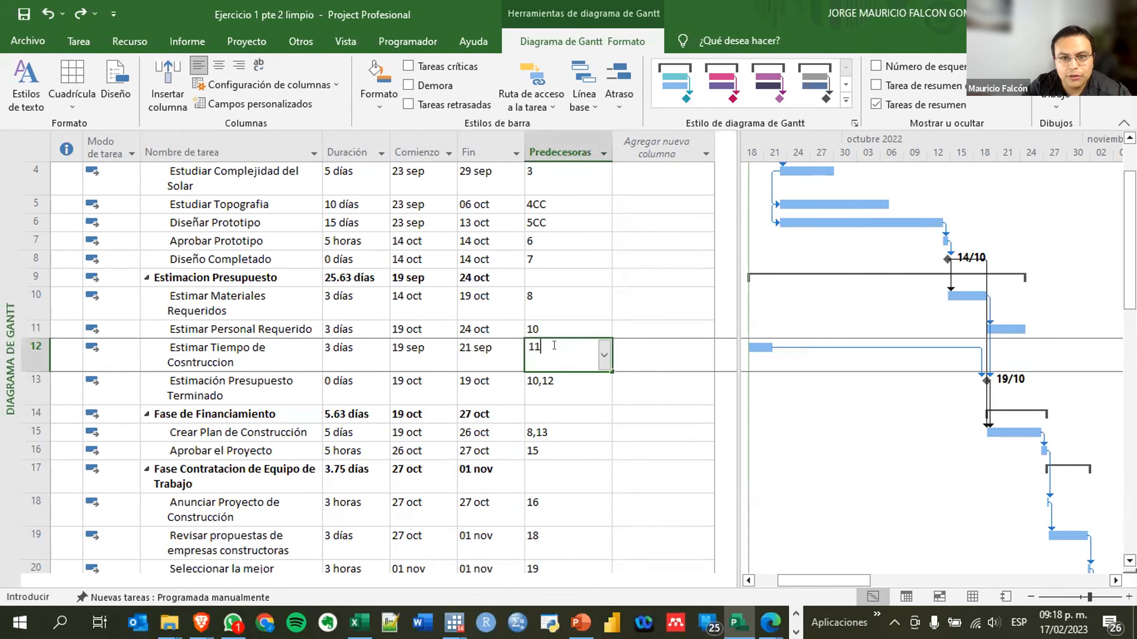
pyautogui.press('Return')
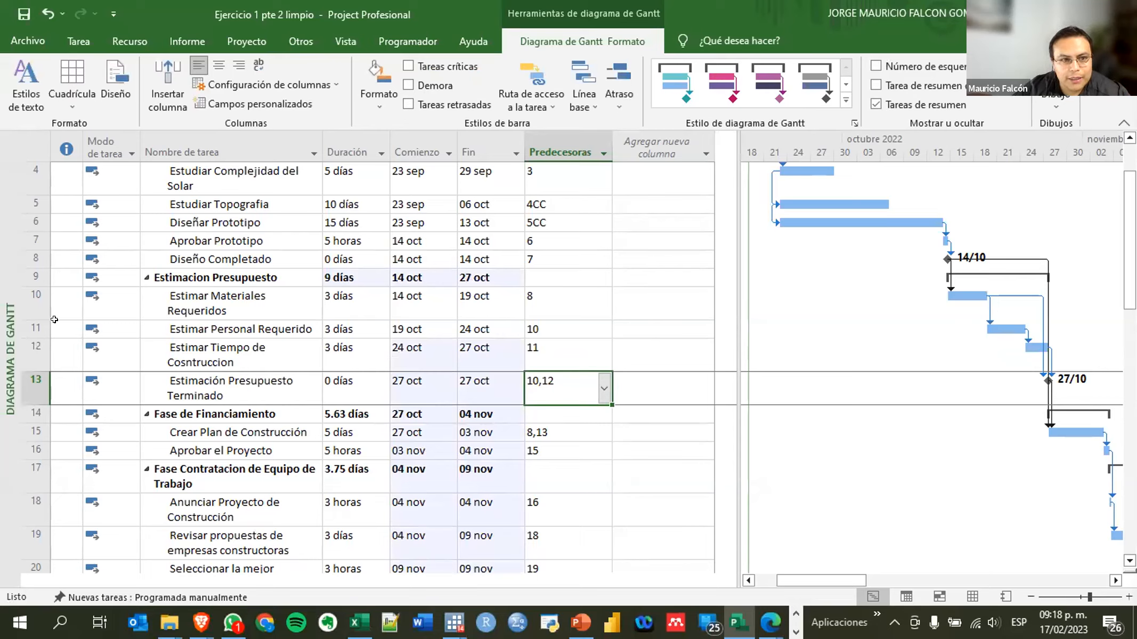
# Add task 11 to the predecessors of Estimación Presupuesto Terminado alongside tasks 10 and 12
pyautogui.click(558, 383)
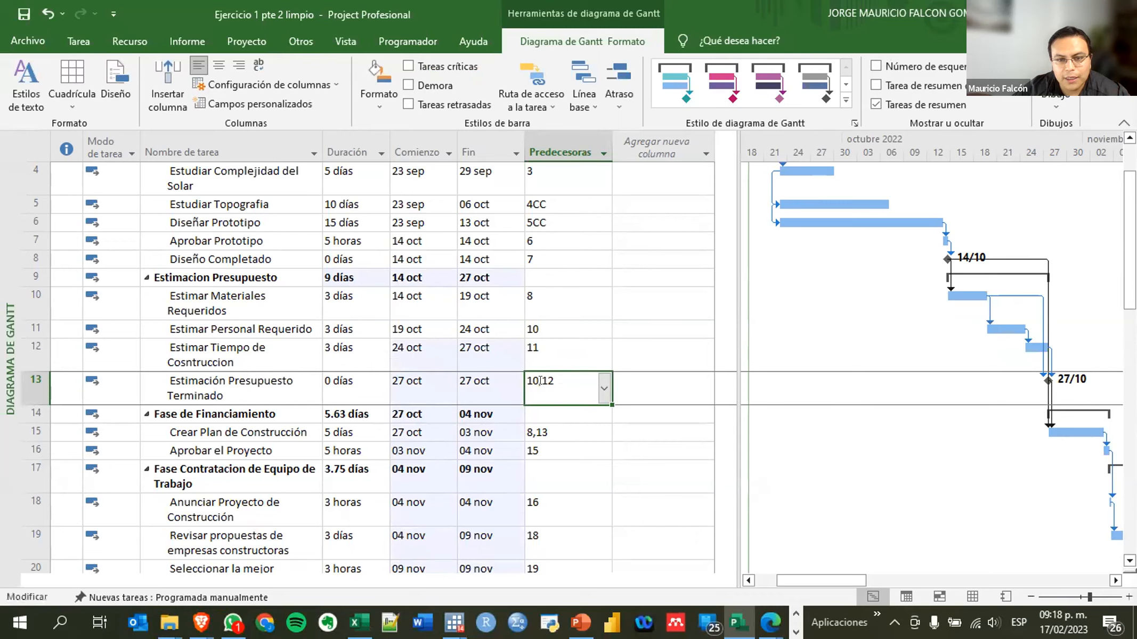
pyautogui.write('11,,')
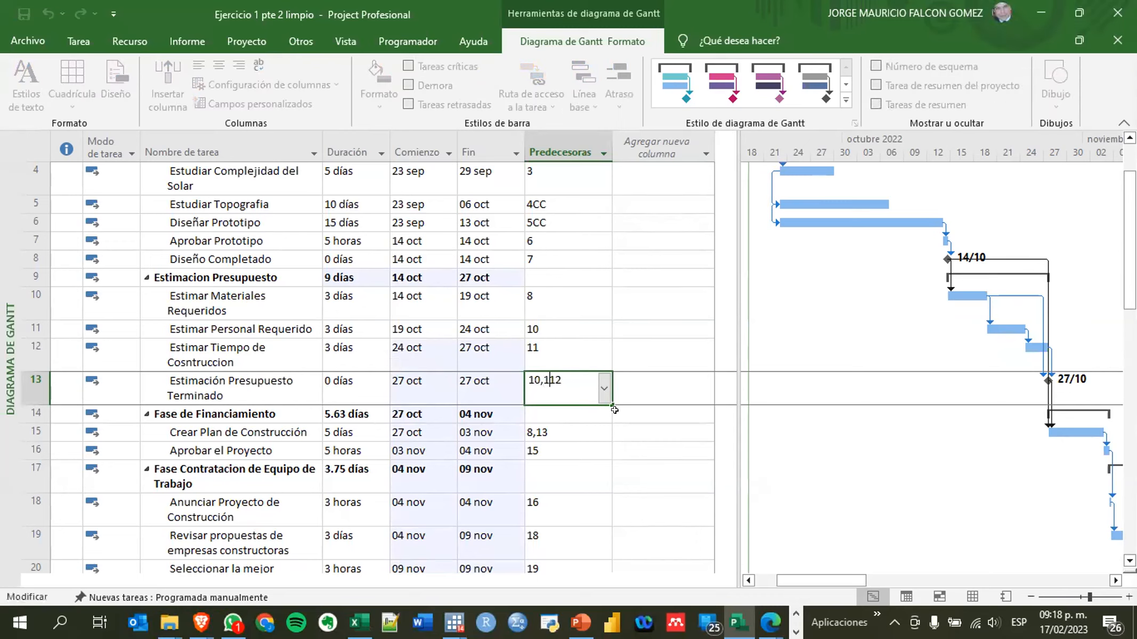
pyautogui.press('BackSpace')
pyautogui.press('Return')
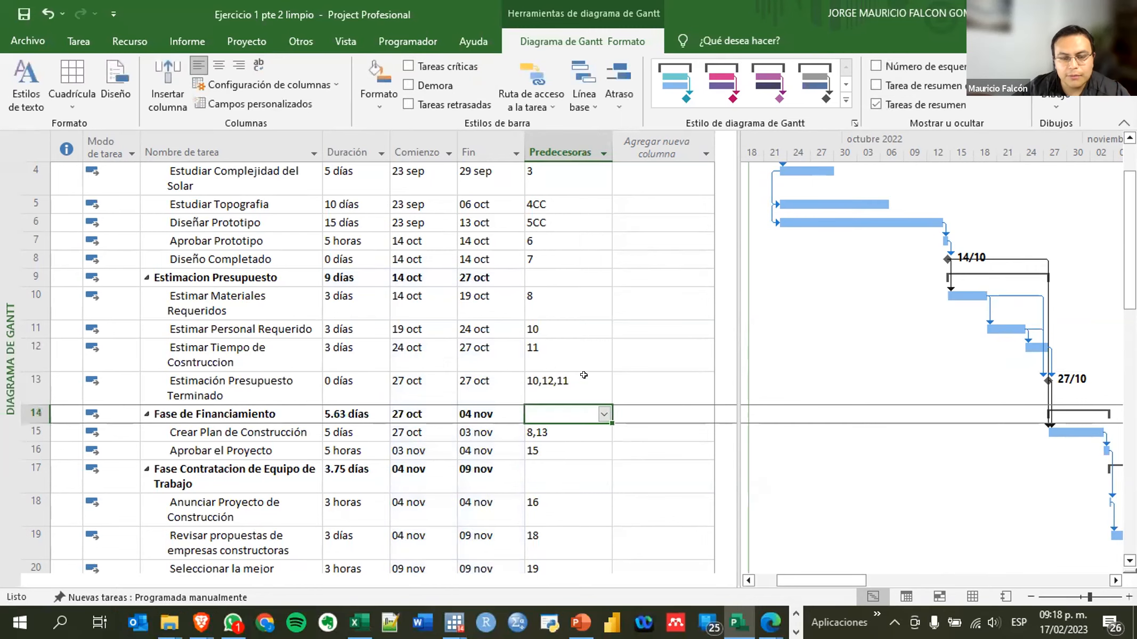
# Review the duration and finish date of Estimación Presupuesto Terminado, the Estimacion Presupuesto finish date, and Estimar Tiempo de Cosntruccion's predecessor
pyautogui.click(478, 381)
pyautogui.click(345, 383)
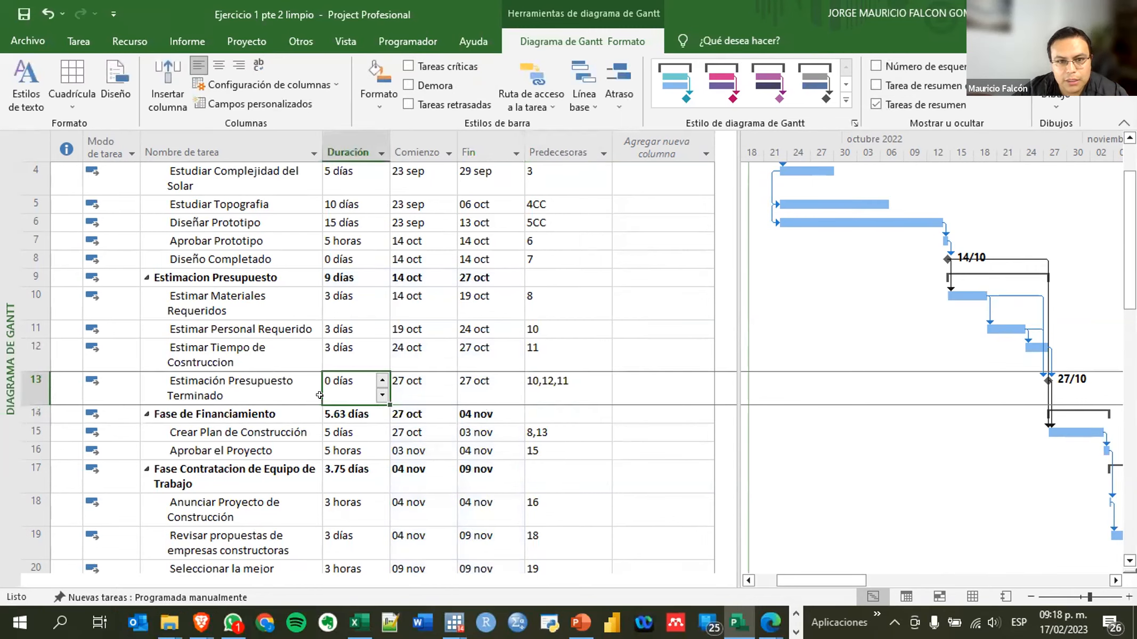
pyautogui.click(261, 382)
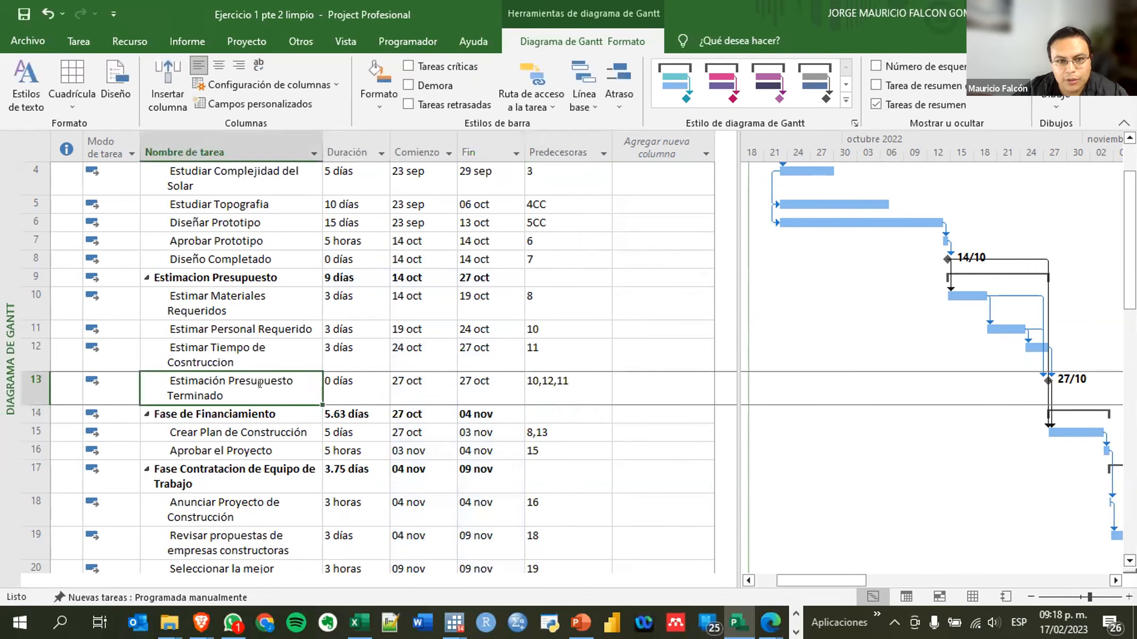
pyautogui.click(474, 276)
pyautogui.click(480, 385)
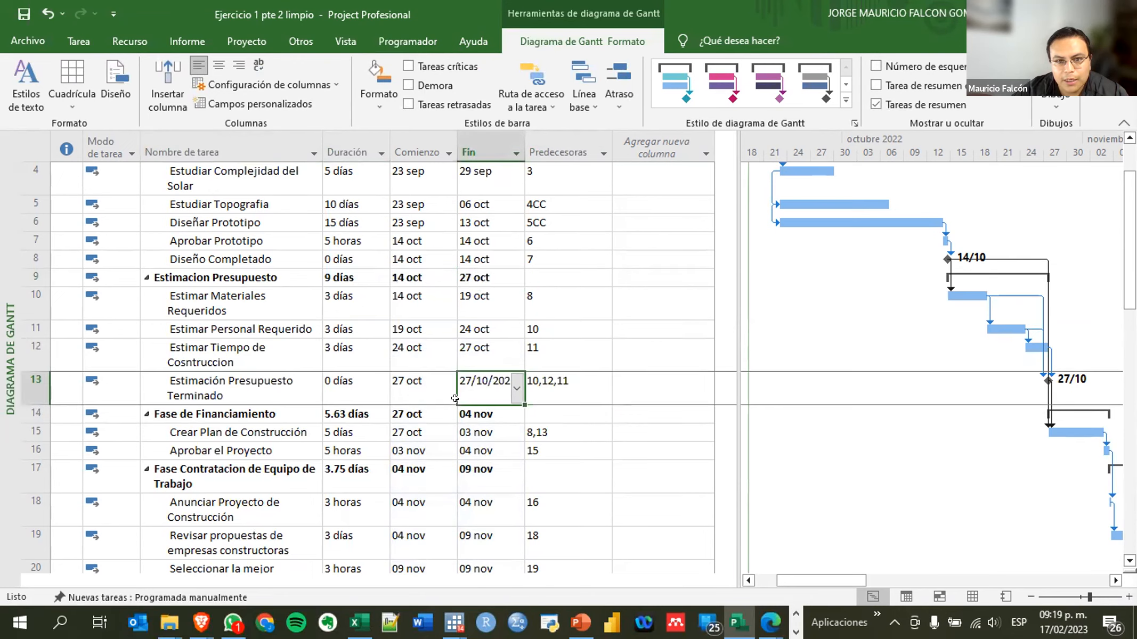
pyautogui.click(237, 379)
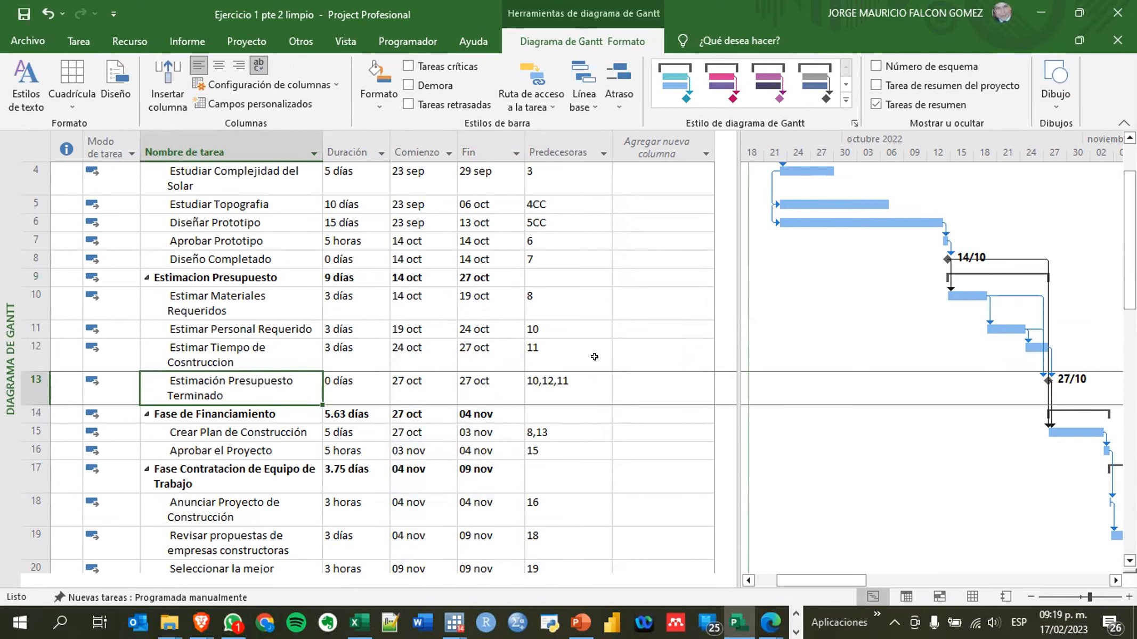
pyautogui.click(562, 355)
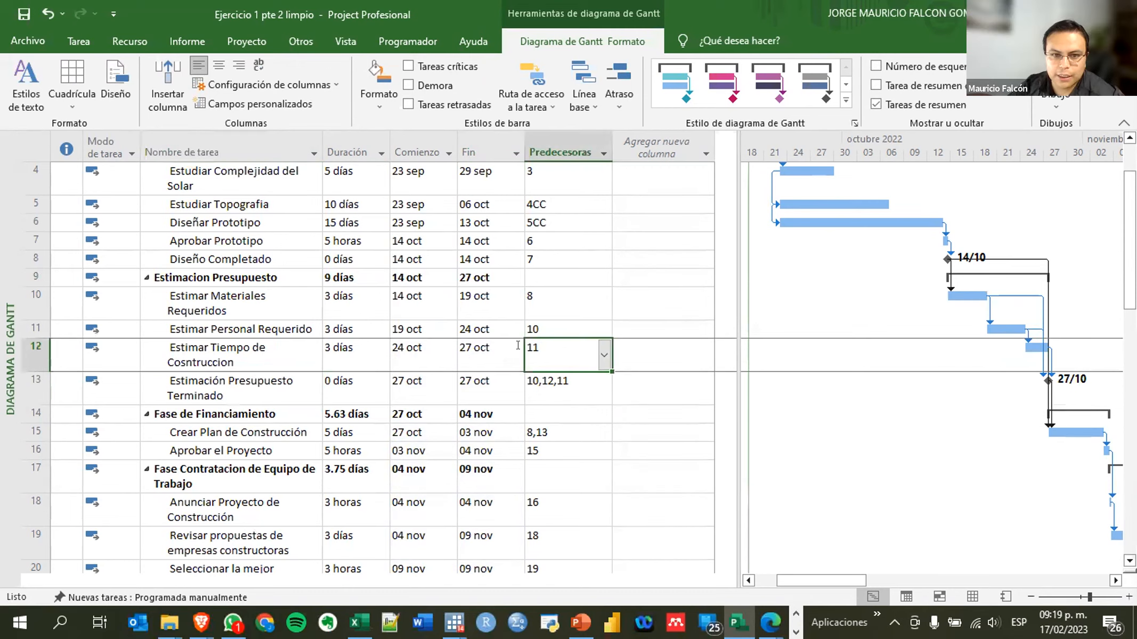
# Compare the predecessors of Estimación Presupuesto Terminado with those listed in the exercise PDF
pyautogui.click(559, 393)
pyautogui.click(301, 391)
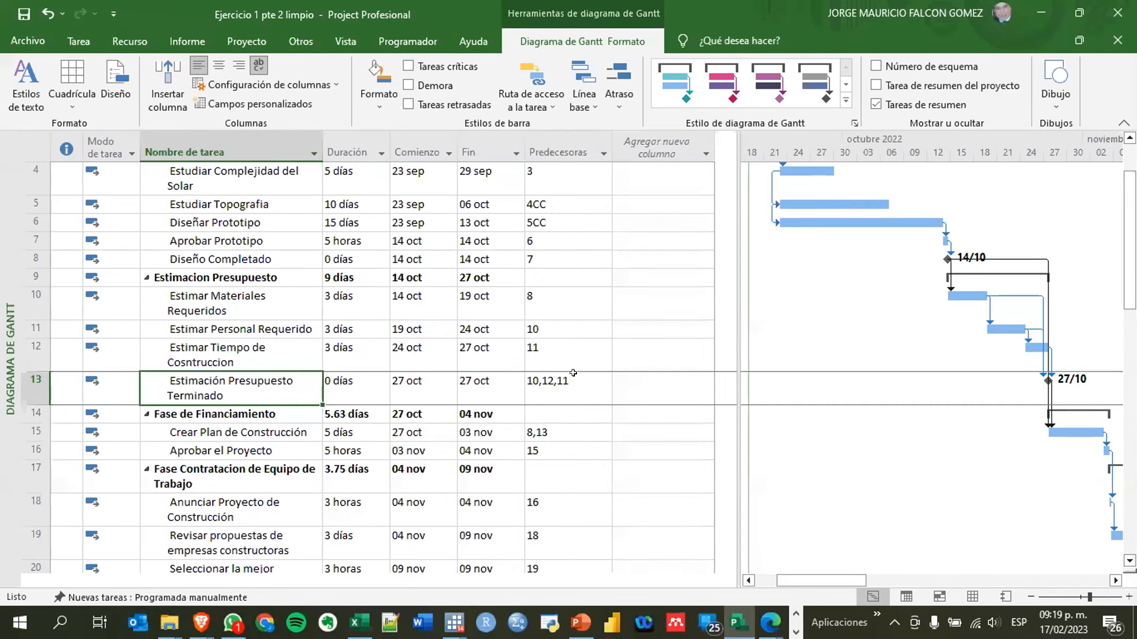
pyautogui.hotkey('alt', 'Tab')
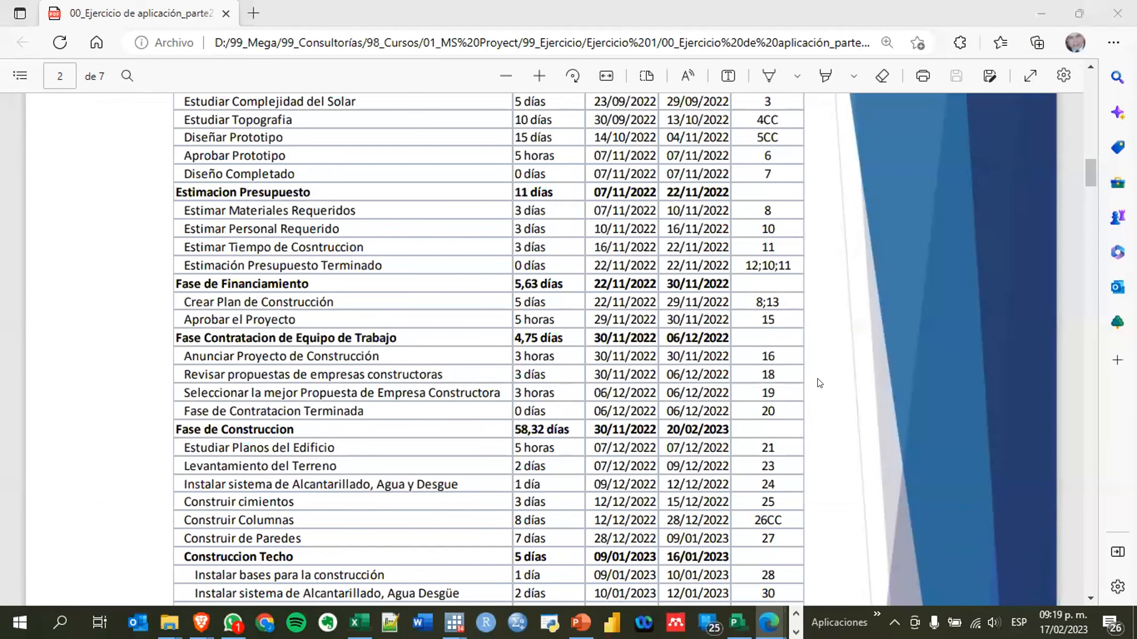
pyautogui.hotkey('alt', 'Tab')
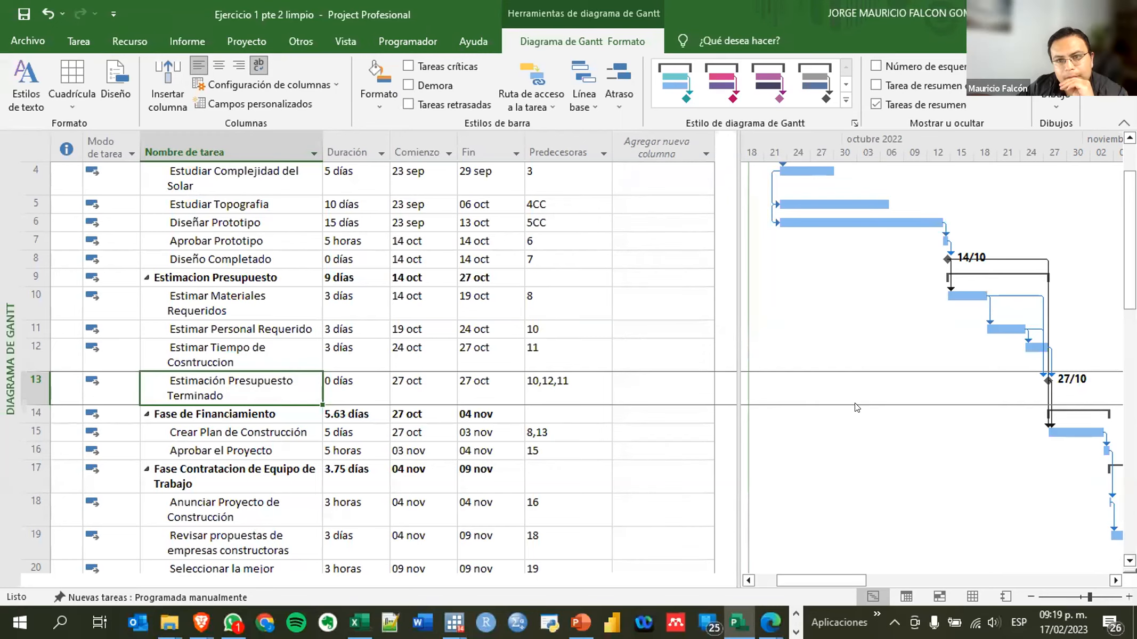
# Examine the duration, start and finish of Estimacion Presupuesto and its closing milestone, Estimación Presupuesto Terminado
pyautogui.click(347, 275)
pyautogui.click(434, 278)
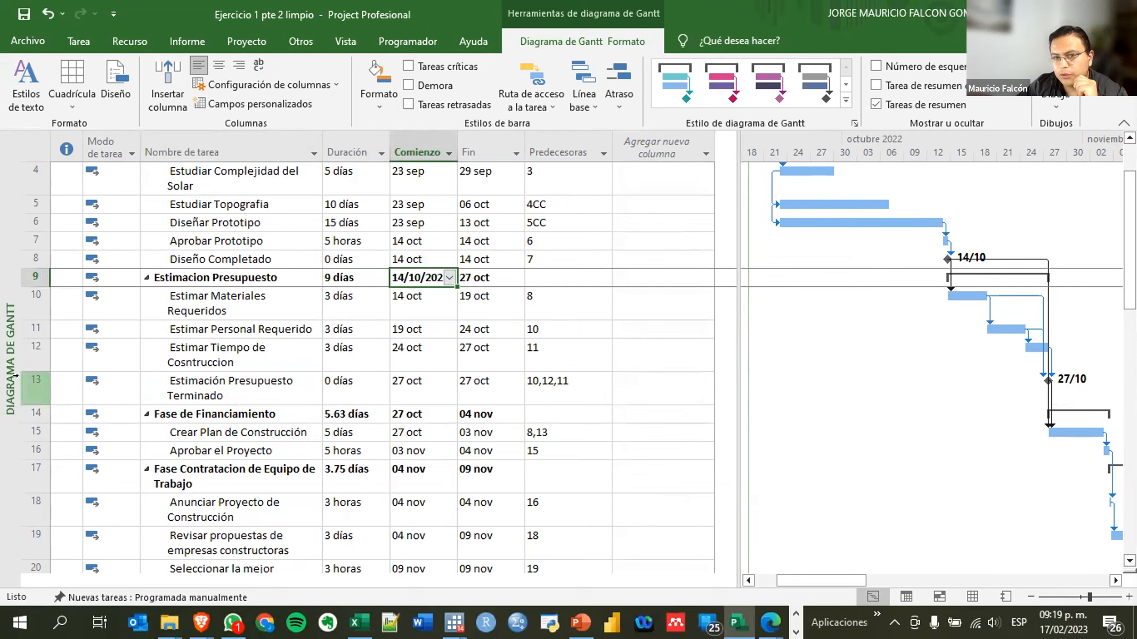
pyautogui.click(35, 382)
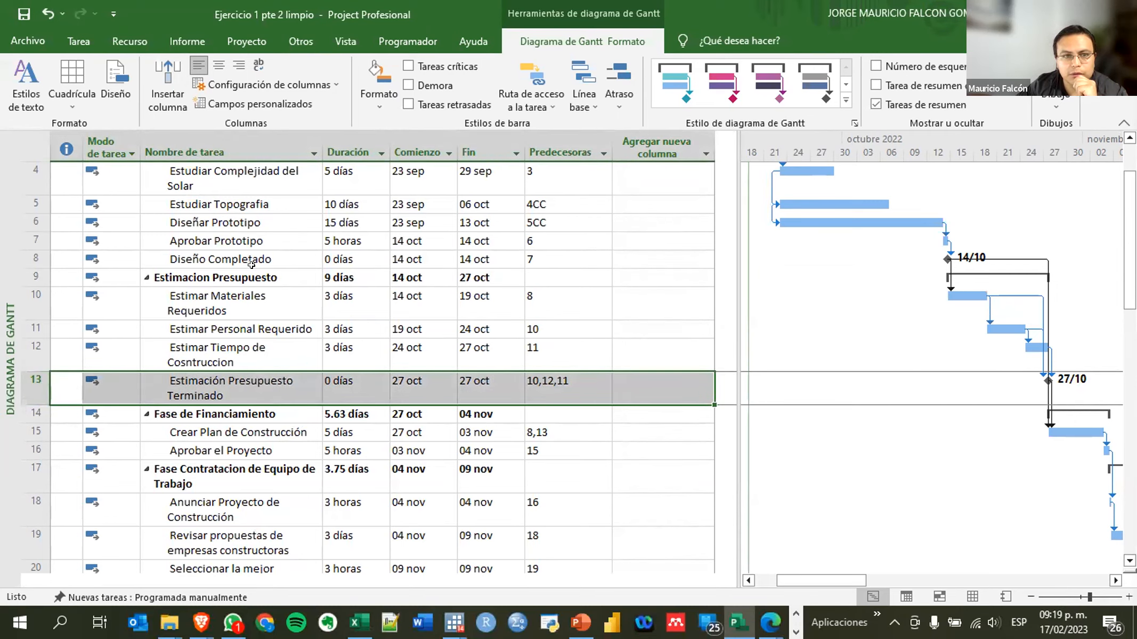
pyautogui.click(292, 271)
pyautogui.moveTo(292, 268); pyautogui.dragTo(506, 269)
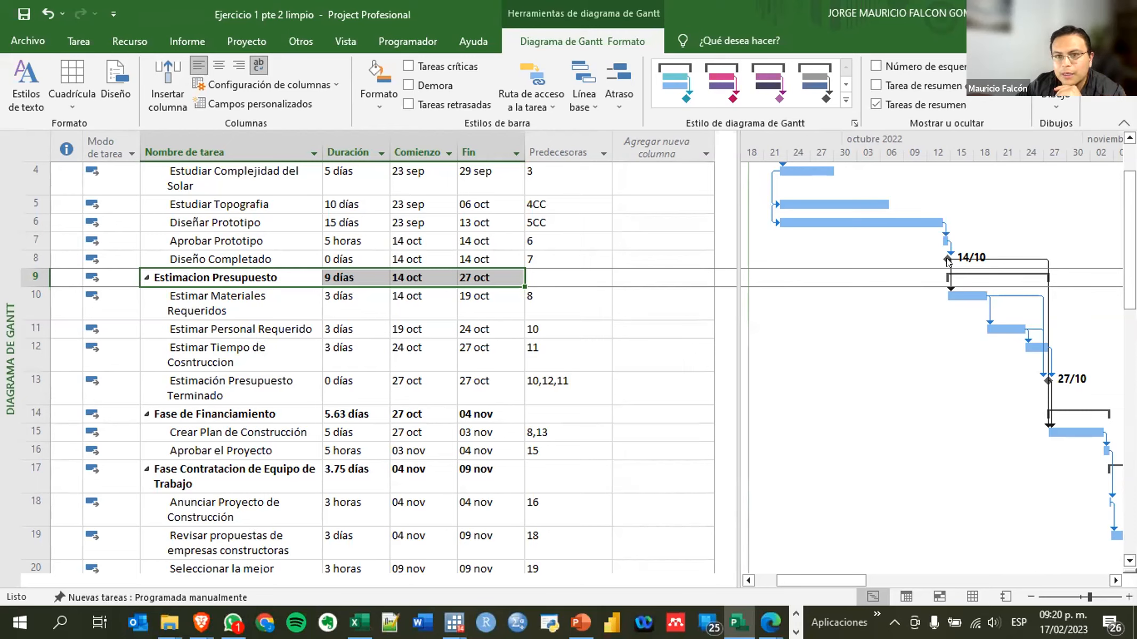
pyautogui.scroll(2, 950, 412)
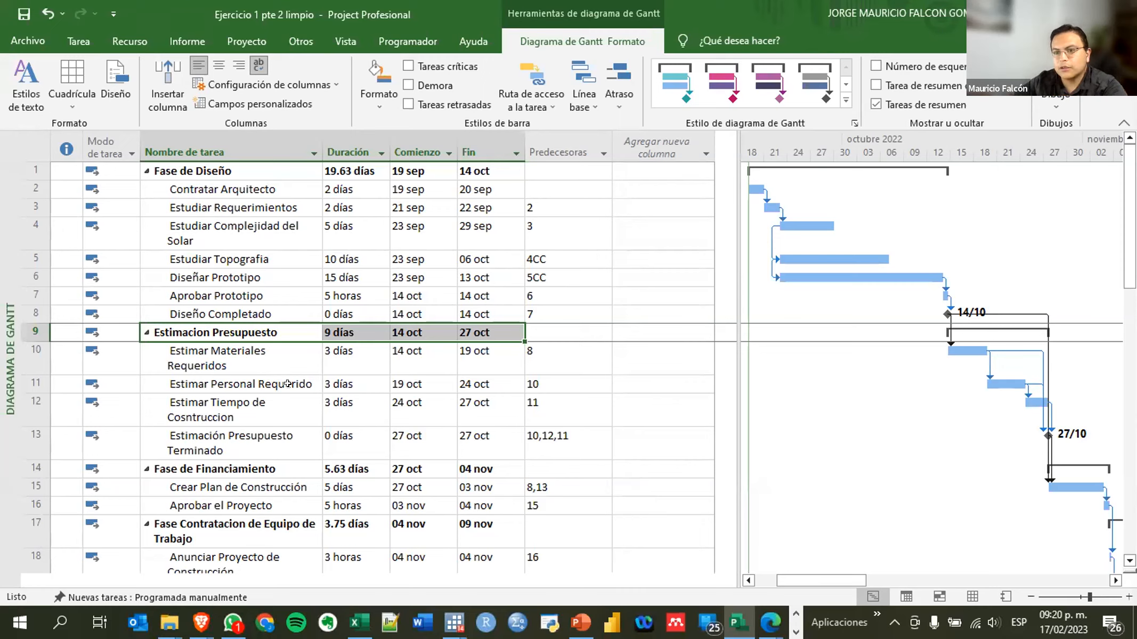
pyautogui.click(26, 442)
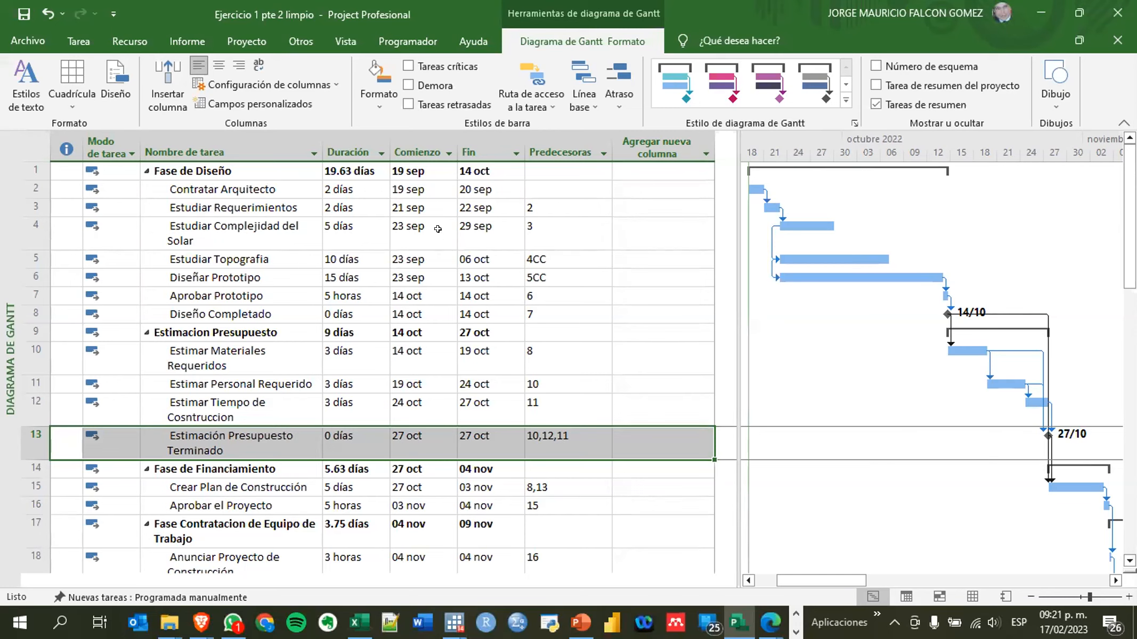
pyautogui.click(421, 189)
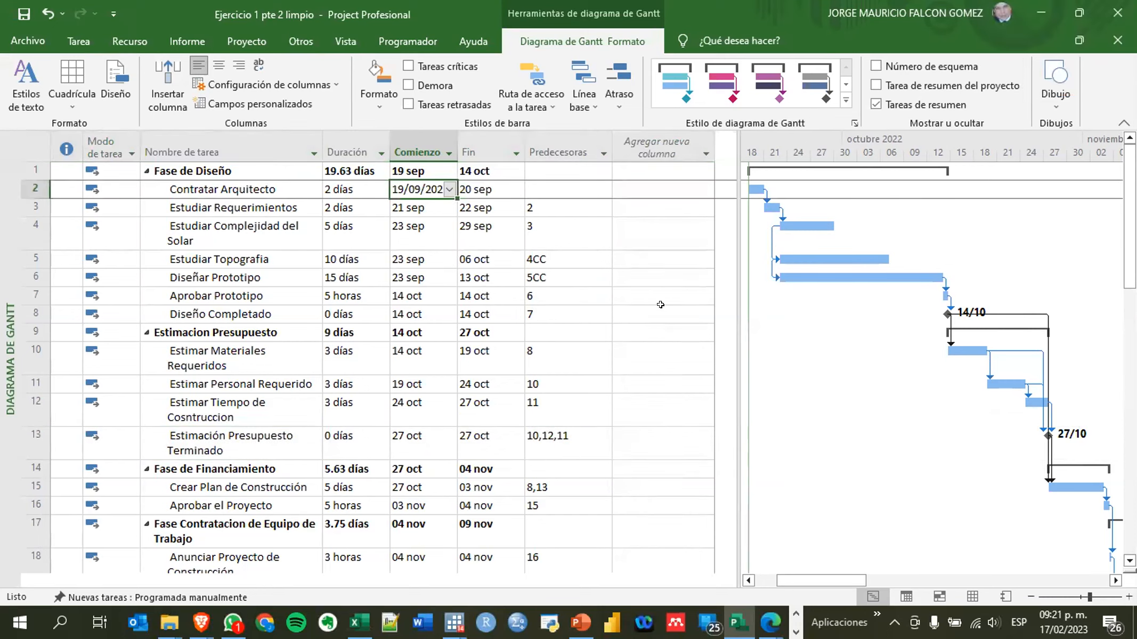
pyautogui.click(395, 190)
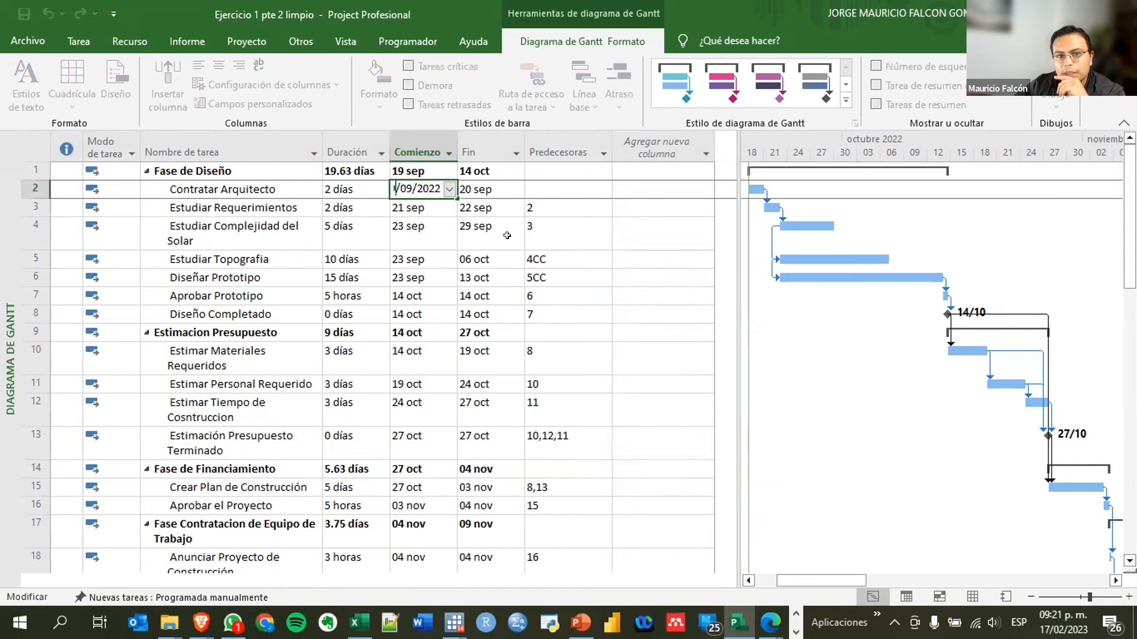
pyautogui.click(614, 223)
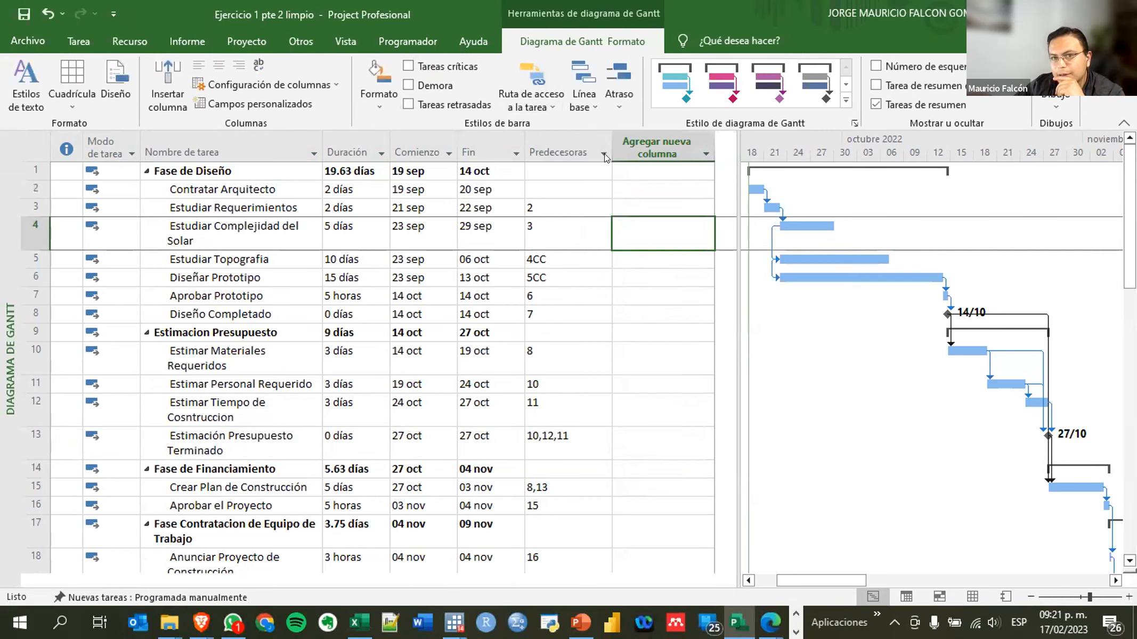
# Narrow the Predecesoras column and set the start date of Contratar Arquitecto to 21/09/2022, checking the dates down to Proyecto Terminado
pyautogui.moveTo(608, 128); pyautogui.dragTo(573, 128)
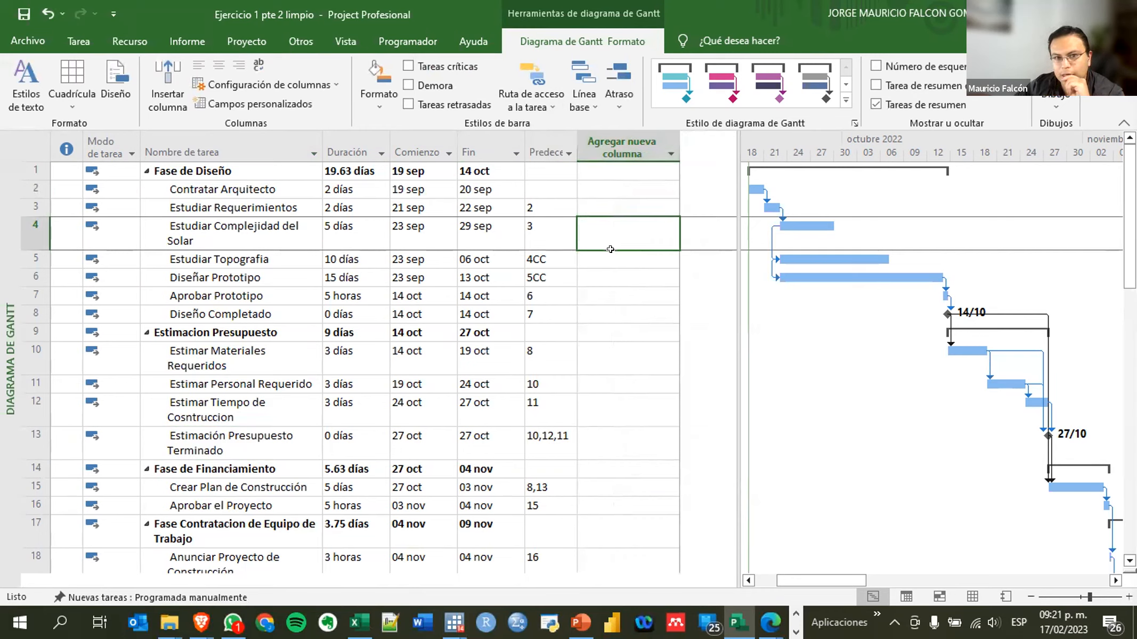
pyautogui.click(413, 187)
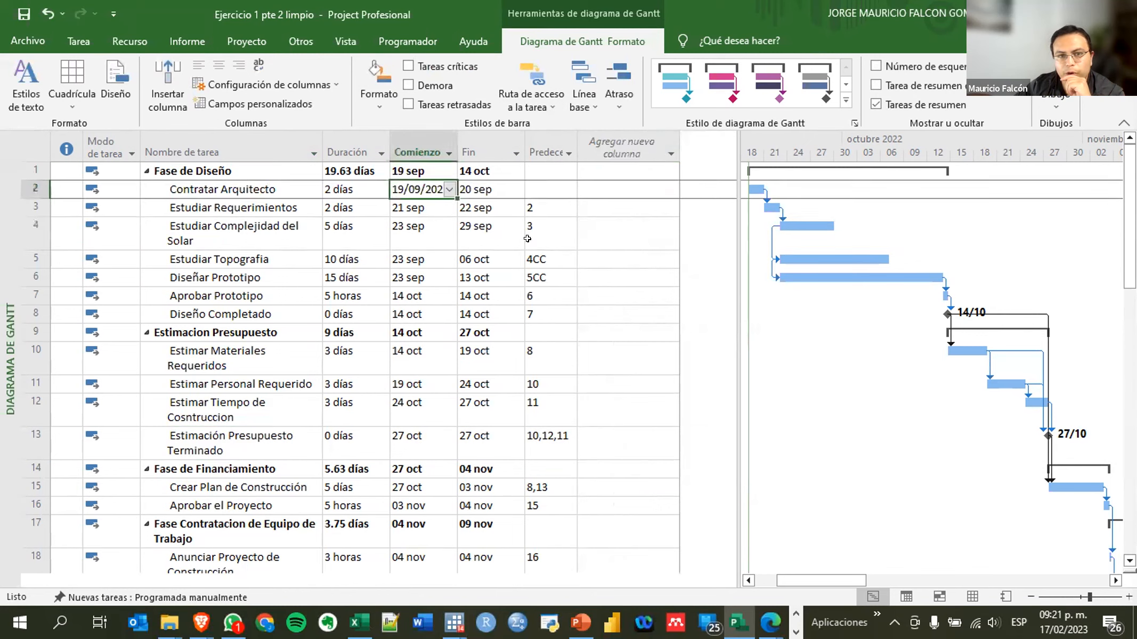
pyautogui.press('F2')
pyautogui.press('Home')
pyautogui.hotkey('shift', 'Right')
pyautogui.hotkey('shift', 'Right')
pyautogui.write('21')
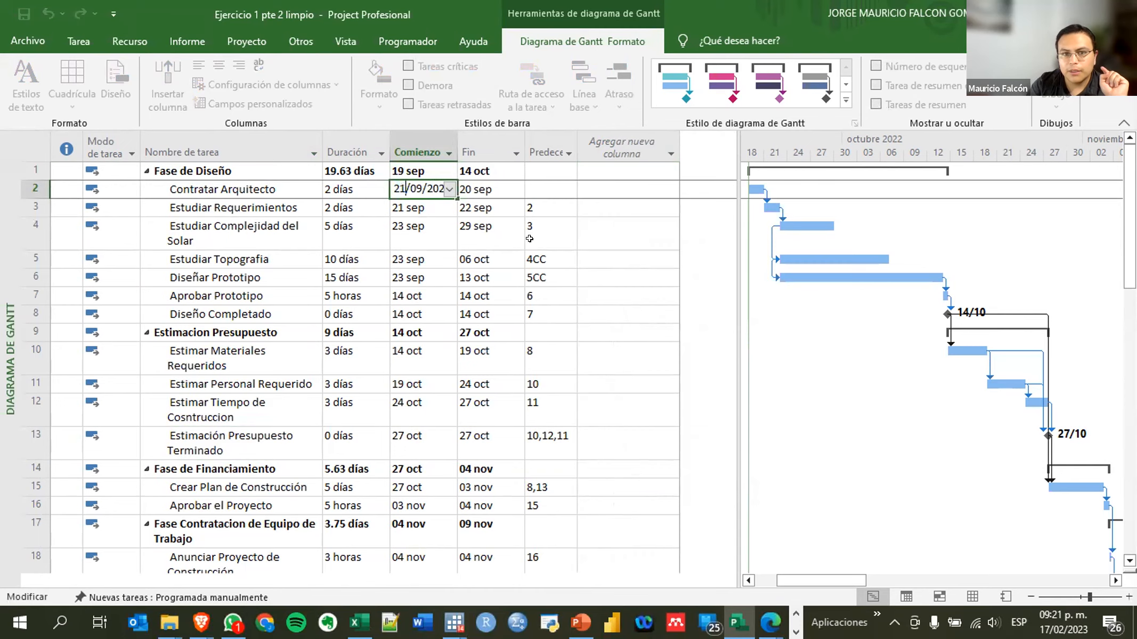
pyautogui.press('Return')
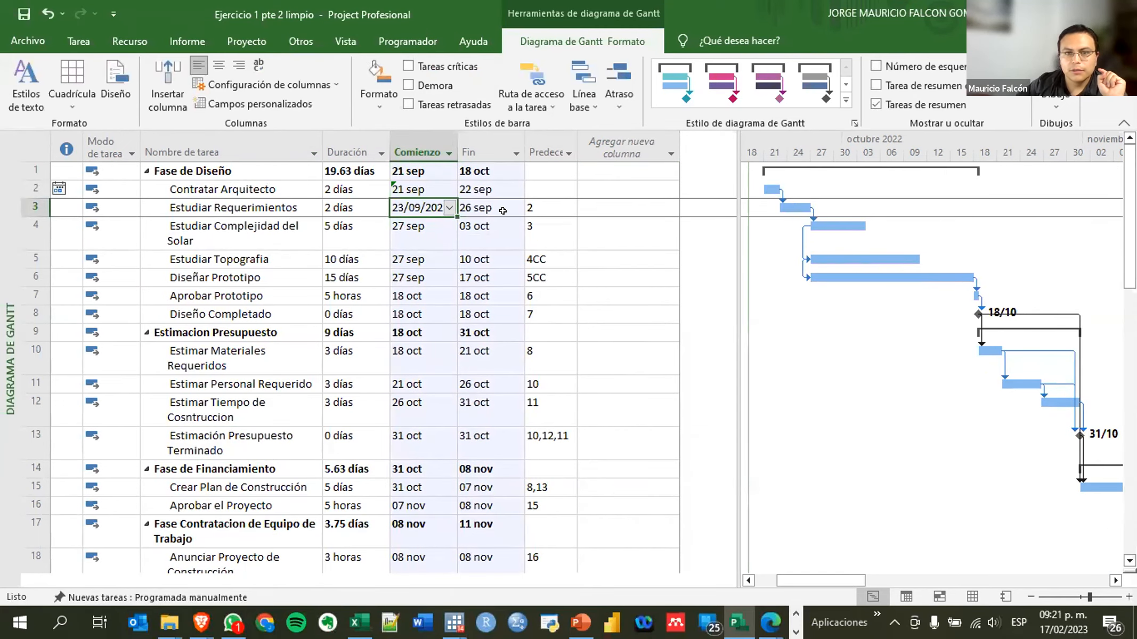
pyautogui.scroll(-6, 460, 277)
pyautogui.scroll(-8, 460, 278)
pyautogui.scroll(10, 460, 277)
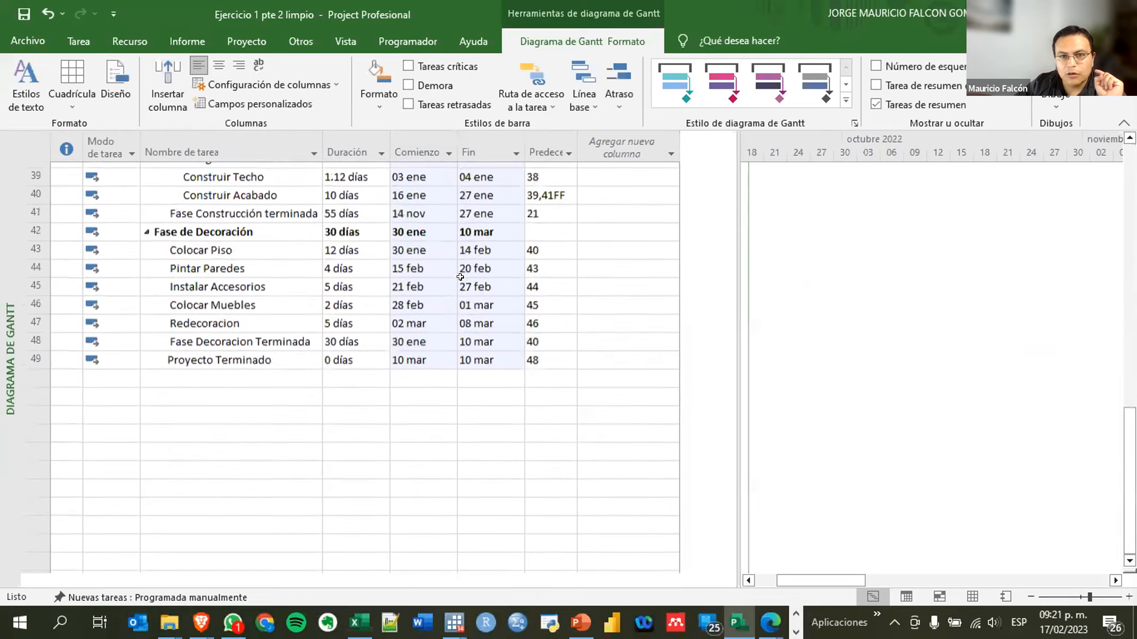
pyautogui.scroll(5, 460, 276)
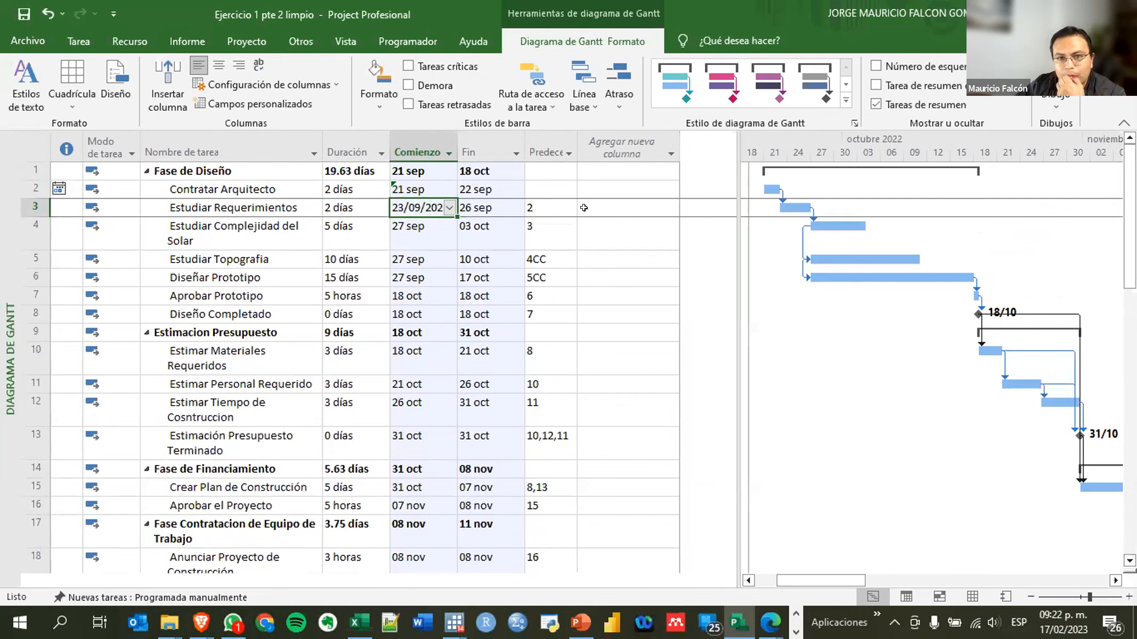
pyautogui.click(594, 184)
pyautogui.click(598, 140)
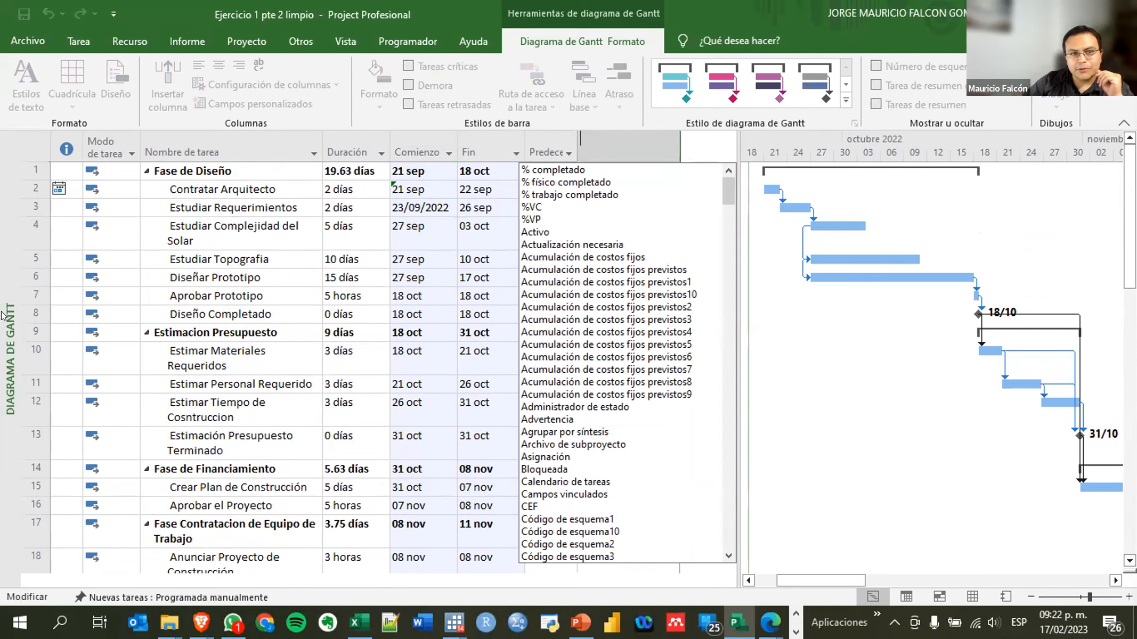
pyautogui.click(693, 134)
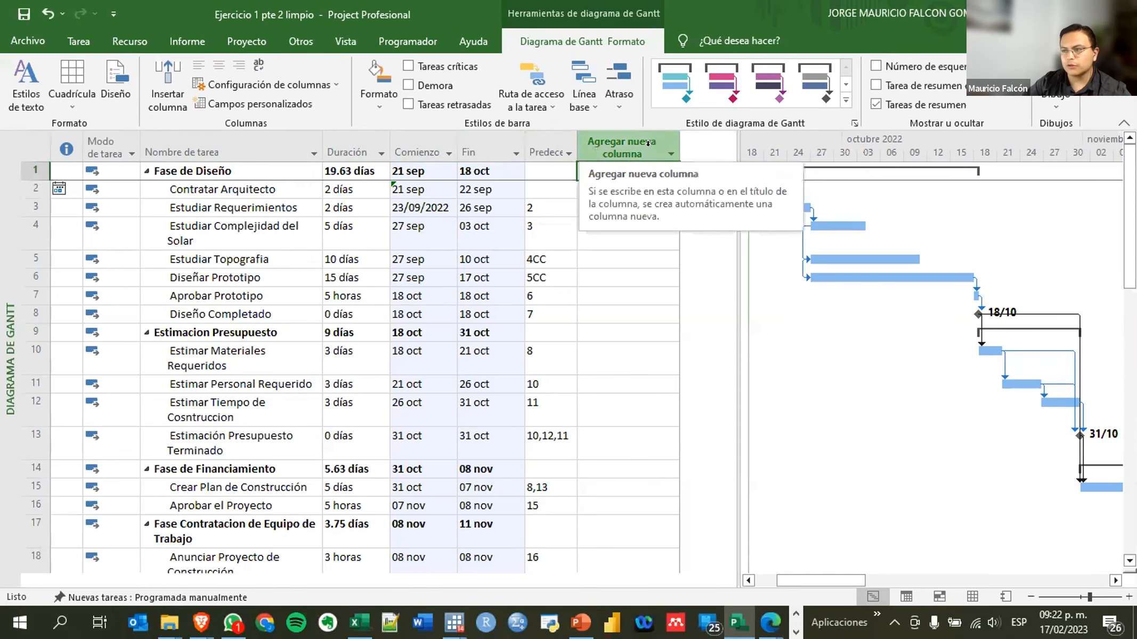
# Add the Margen de demora total column after Predecesoras and look through its values
pyautogui.click(612, 145)
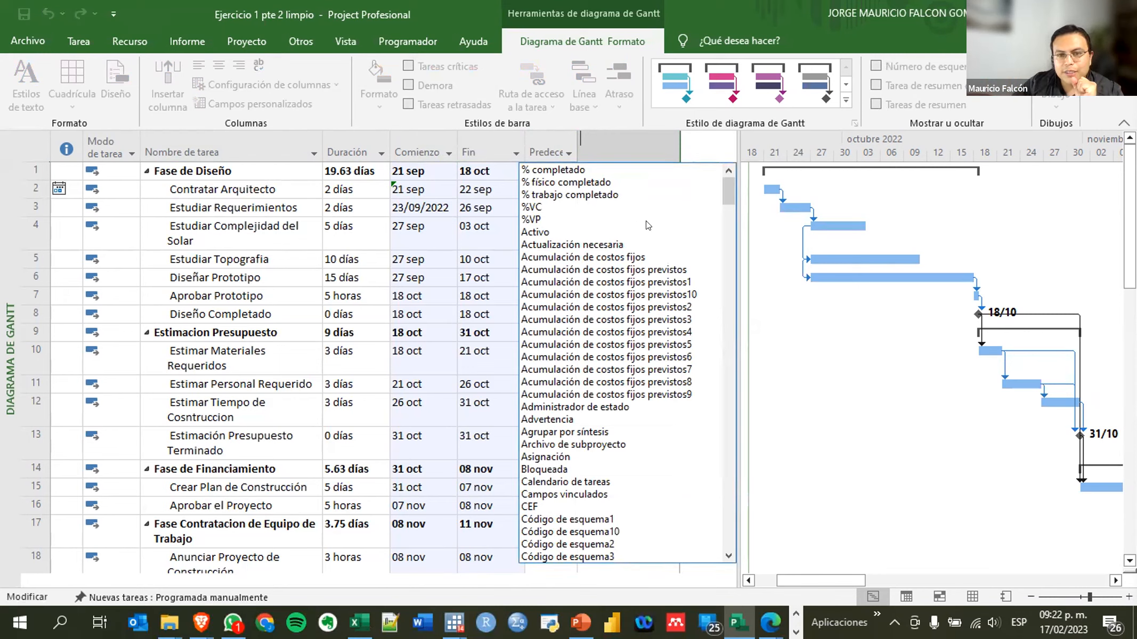
pyautogui.moveTo(724, 188); pyautogui.dragTo(737, 161)
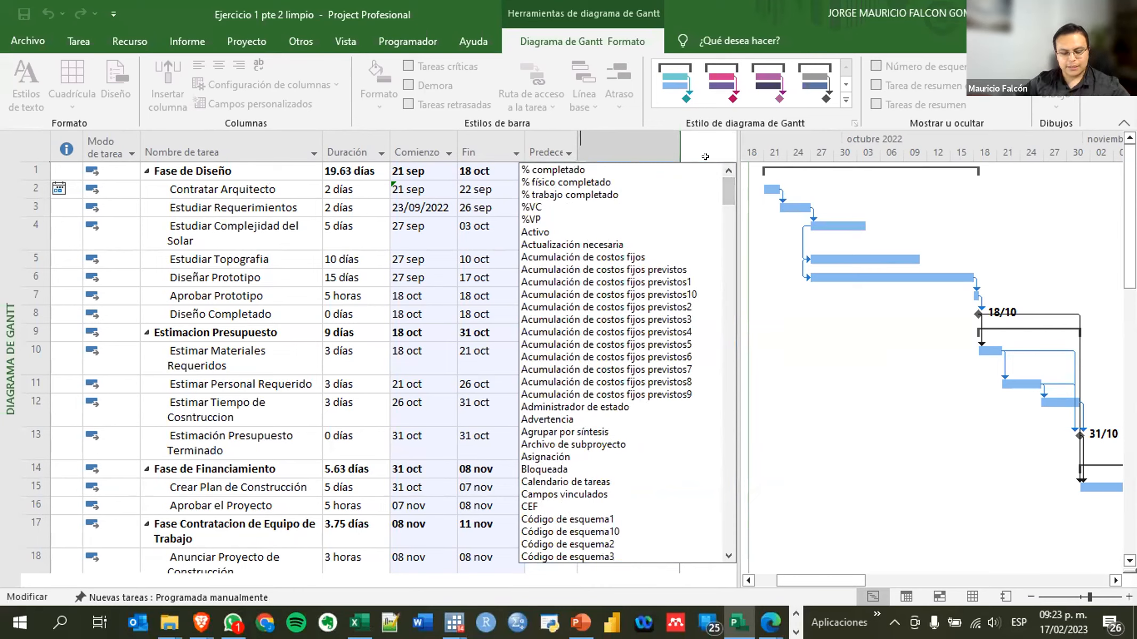
pyautogui.write('marca1')
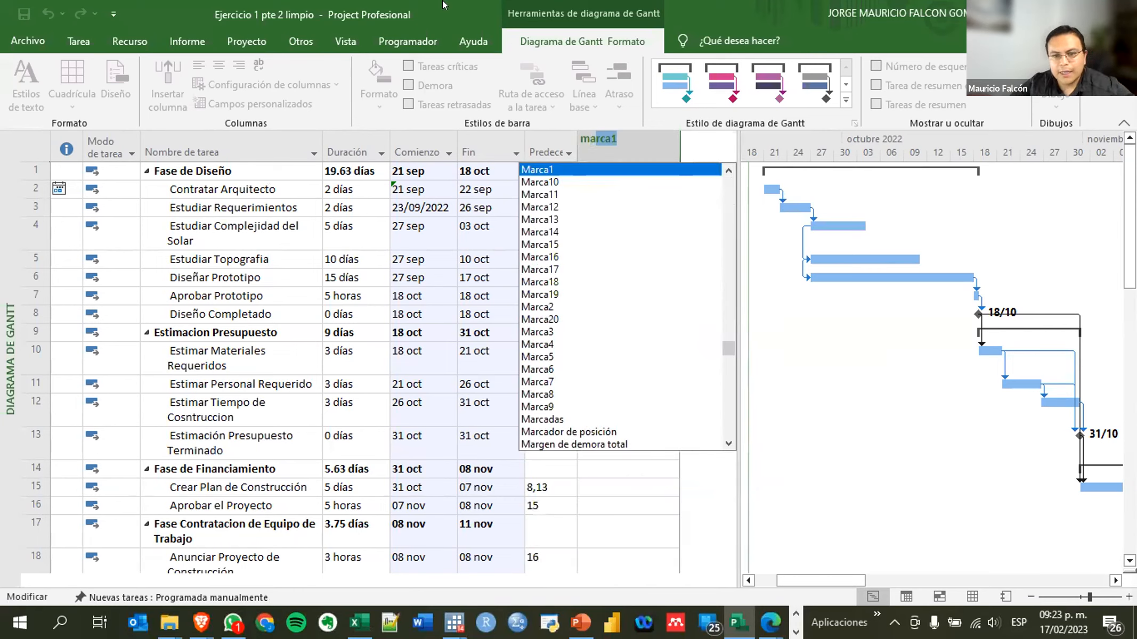
pyautogui.click(571, 437)
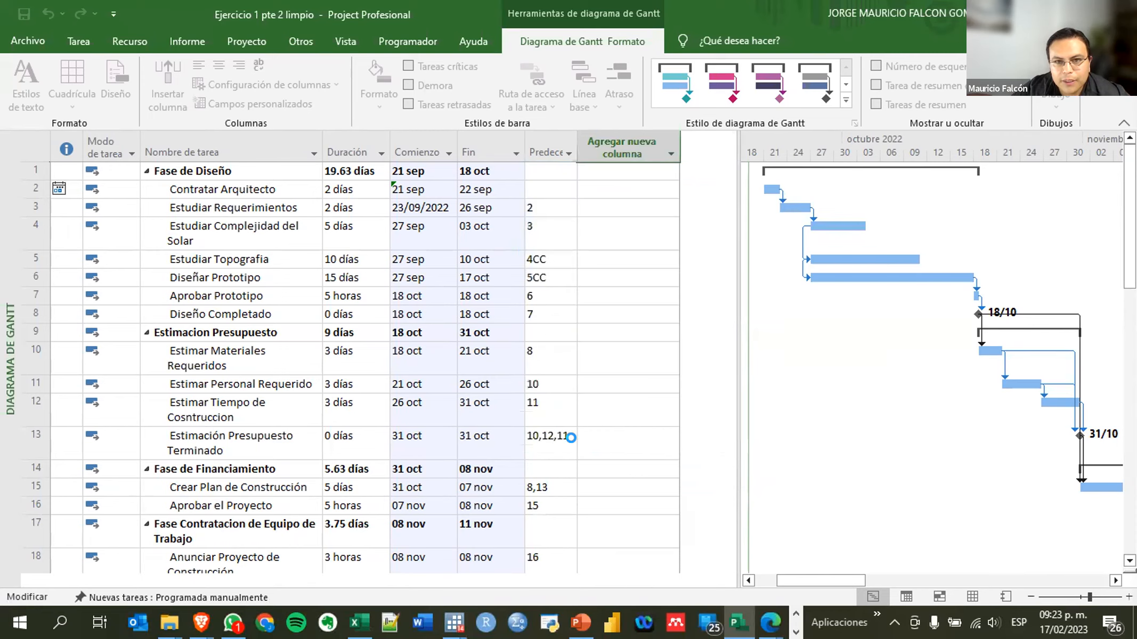
pyautogui.scroll(-4, 653, 346)
pyautogui.scroll(-3, 653, 346)
pyautogui.scroll(7, 625, 349)
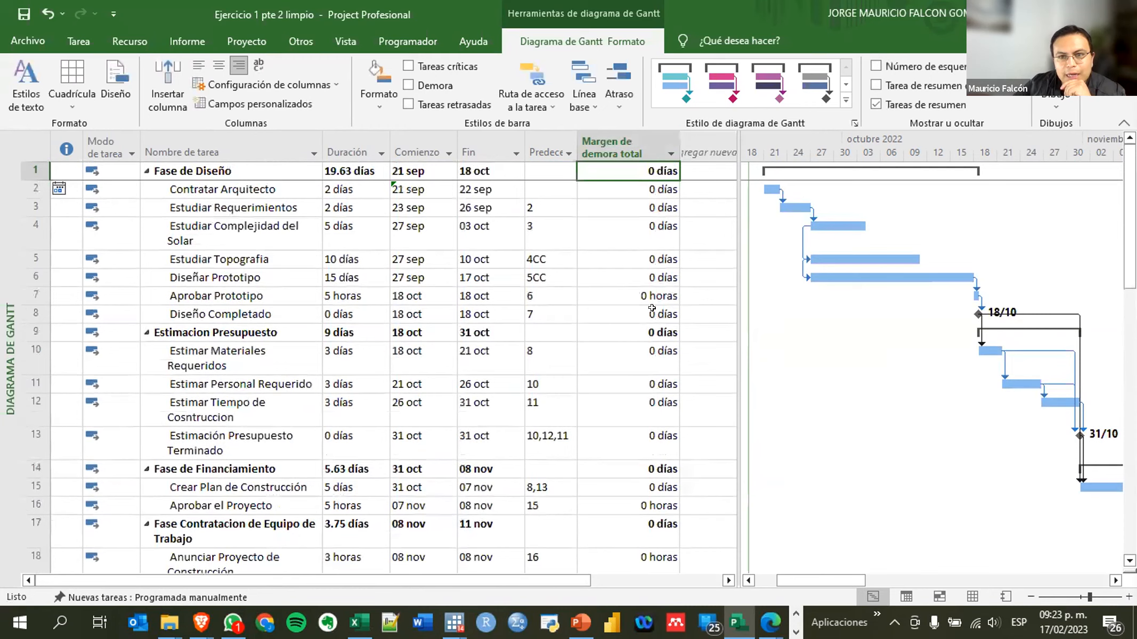
# Hide the Margen de demora total column
pyautogui.click(716, 141)
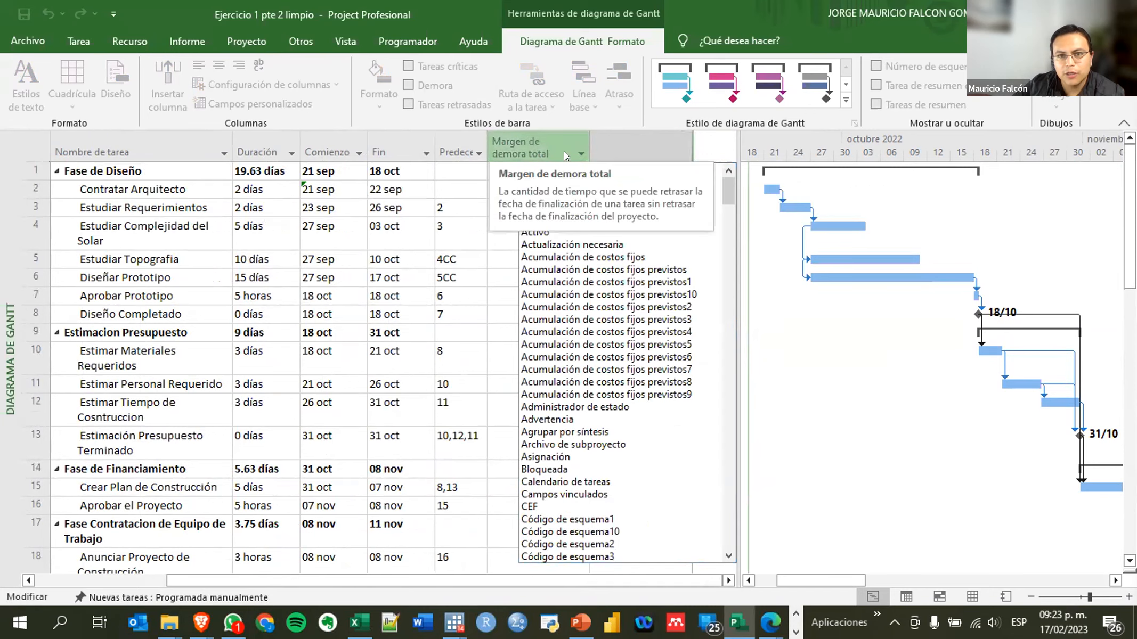
pyautogui.click(504, 141)
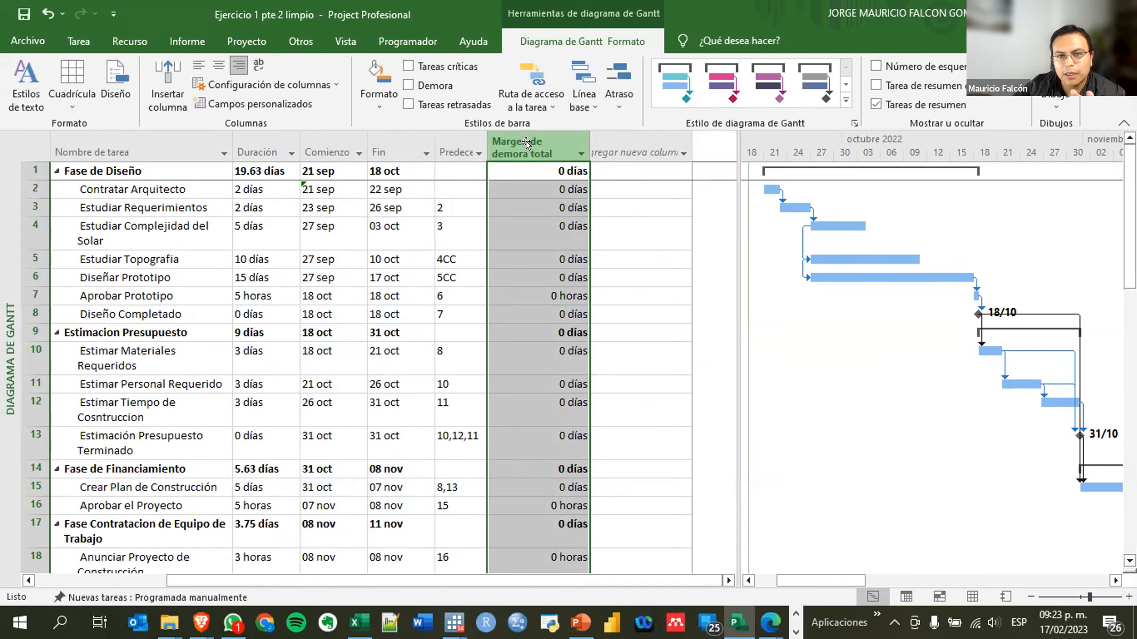
pyautogui.rightClick(526, 143)
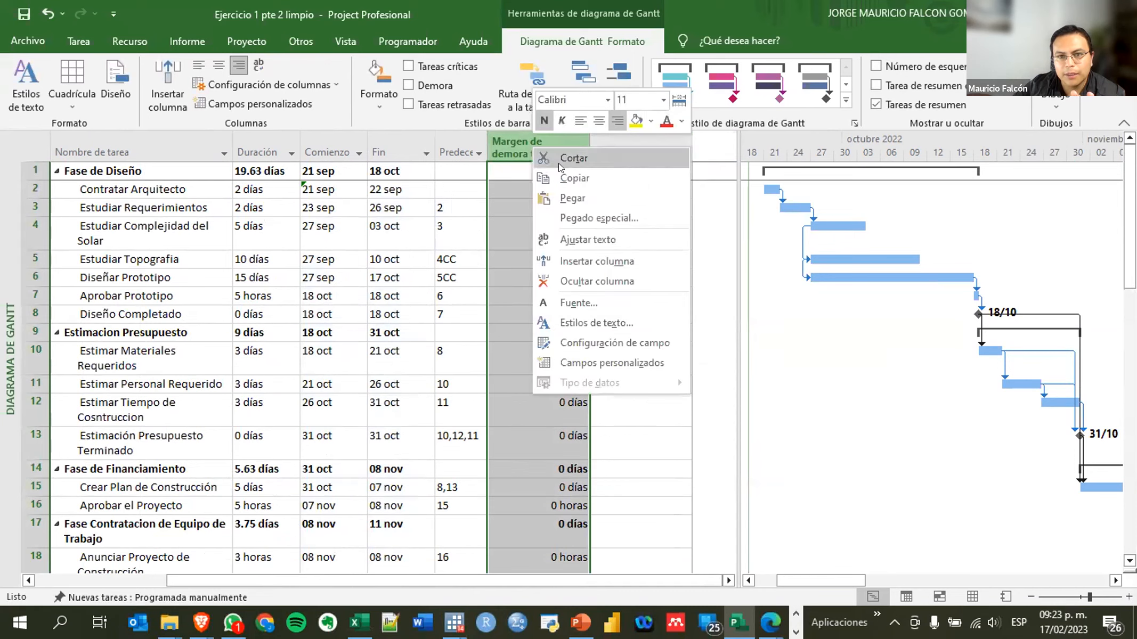
pyautogui.click(586, 280)
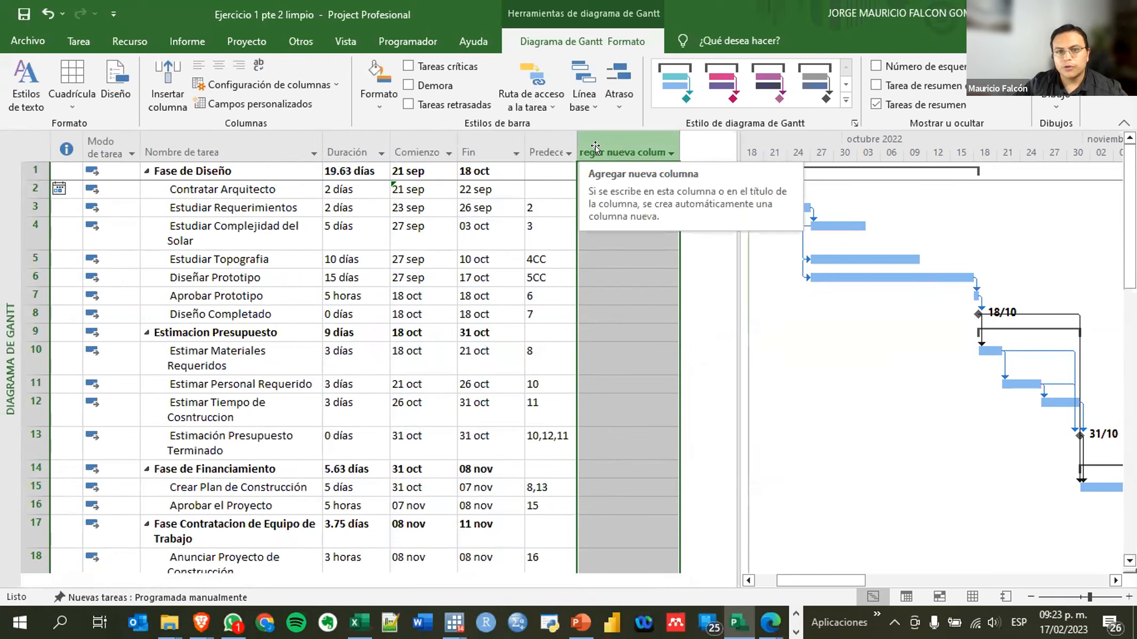
# Insert the Margen de demora total field again as a new column after Predecesoras
pyautogui.click(612, 142)
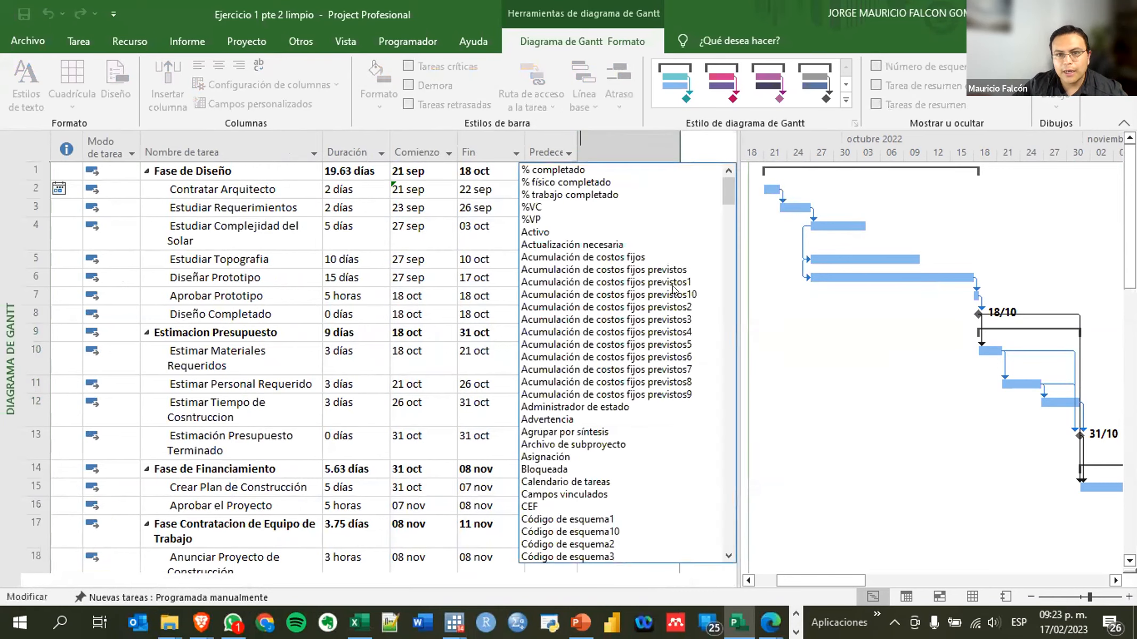
pyautogui.write('marg')
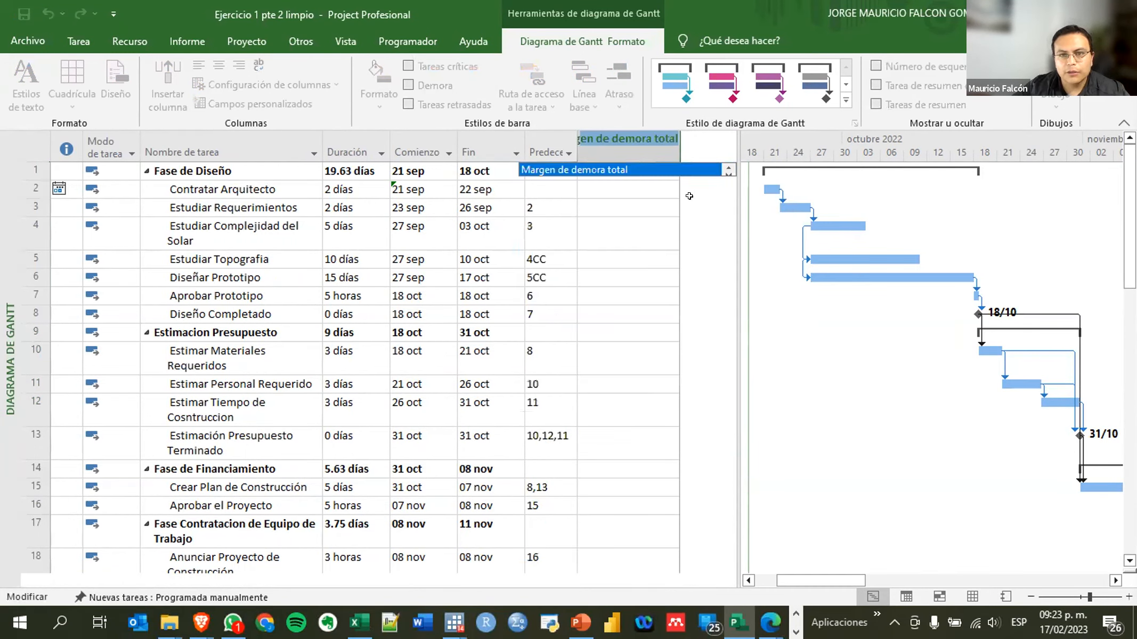
pyautogui.click(628, 171)
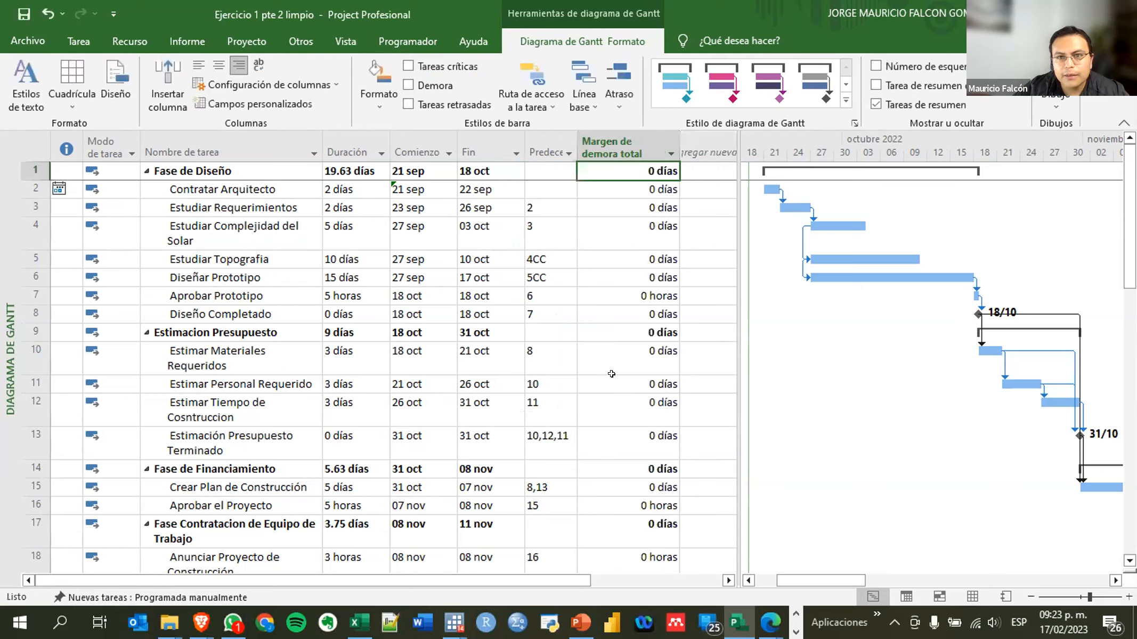
# Examine the total slack of all tasks, highlighting the values from Contratar Arquitecto through Fase de Construccion
pyautogui.scroll(-5, 611, 267)
pyautogui.scroll(-8, 612, 267)
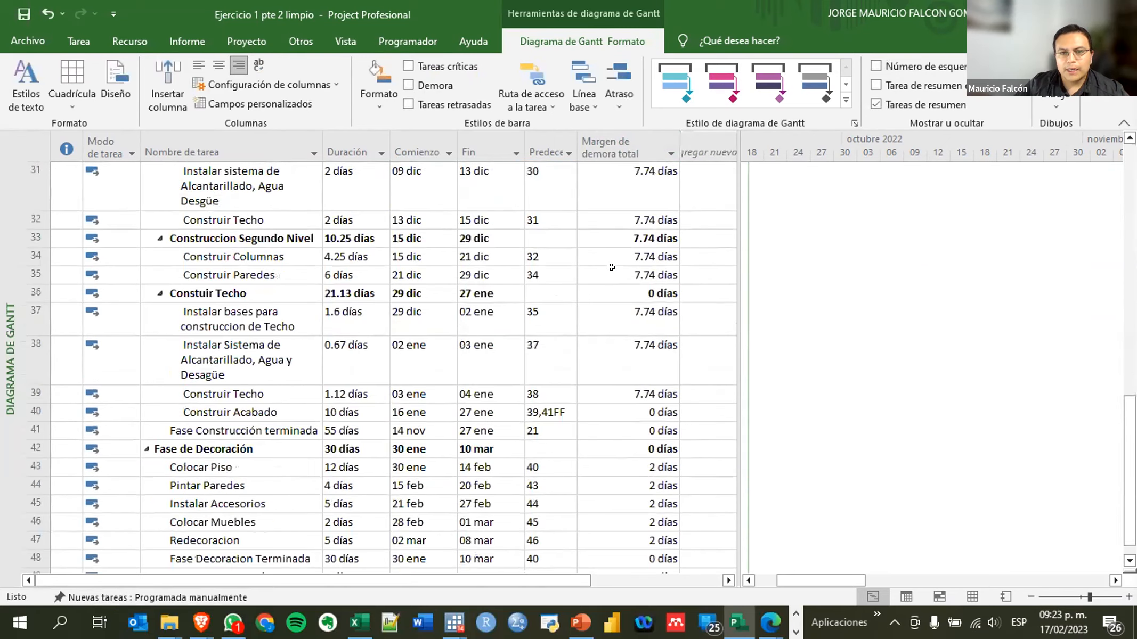
pyautogui.scroll(4, 613, 266)
pyautogui.scroll(9, 614, 263)
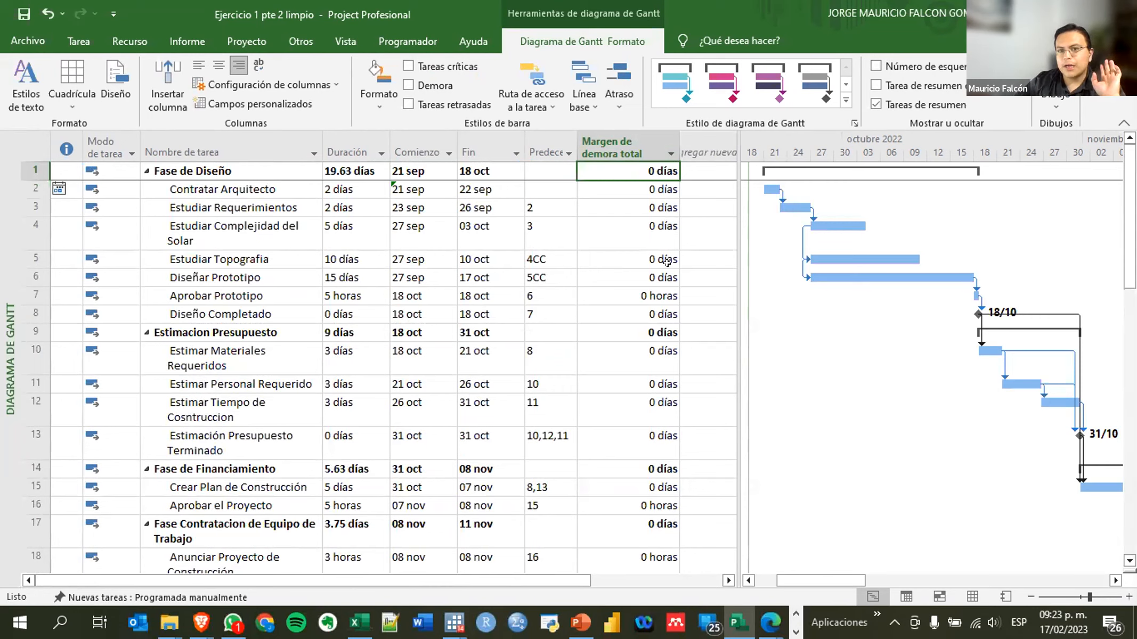
pyautogui.moveTo(611, 188); pyautogui.dragTo(609, 453)
pyautogui.scroll(-4, 610, 480)
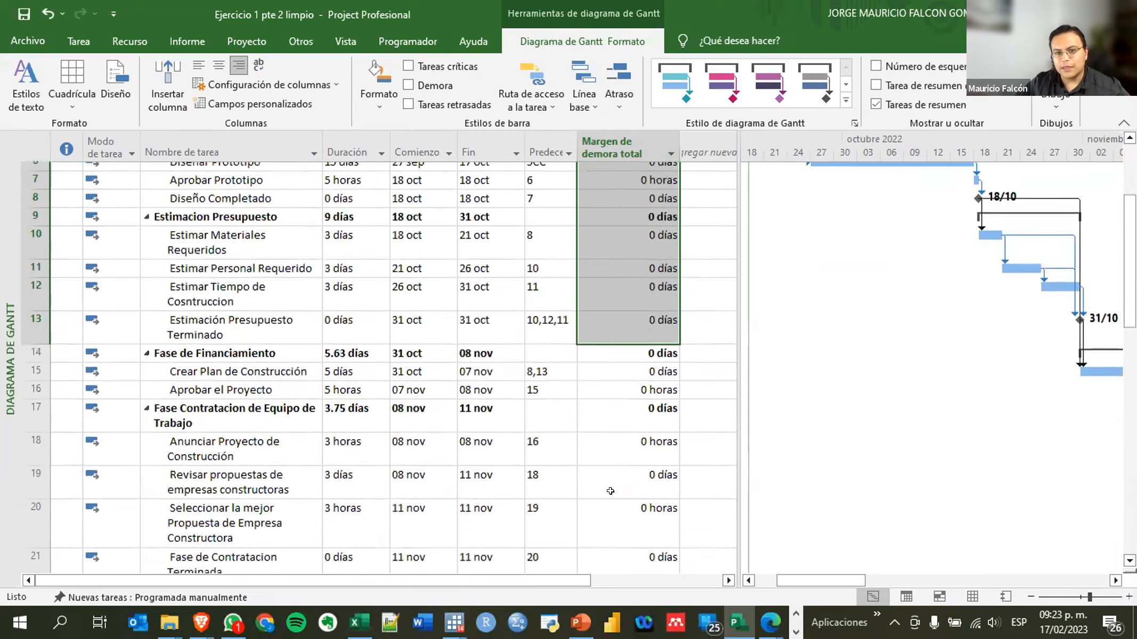
pyautogui.scroll(-2, 611, 386)
pyautogui.keyDown('shift'); pyautogui.click(610, 283); pyautogui.keyUp('shift')
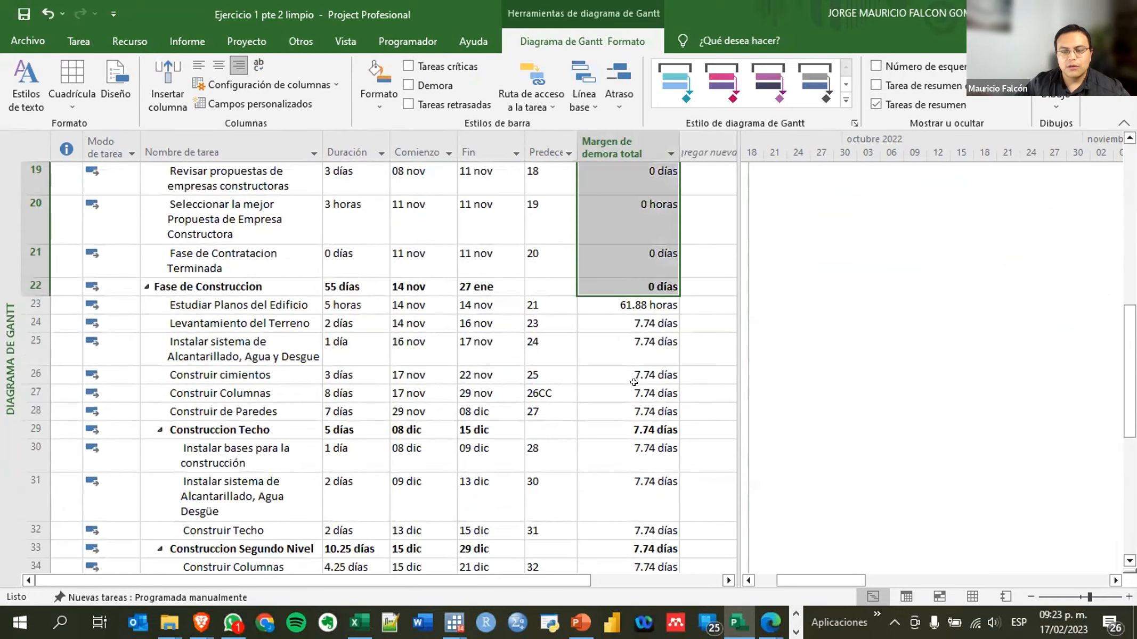
# Examine the total slack down to Proyecto Terminado, highlighting the values of Construir Acabado and Fase Construcción terminada
pyautogui.scroll(-2, 632, 383)
pyautogui.scroll(-3, 625, 388)
pyautogui.moveTo(633, 320); pyautogui.dragTo(634, 345)
pyautogui.scroll(3, 676, 363)
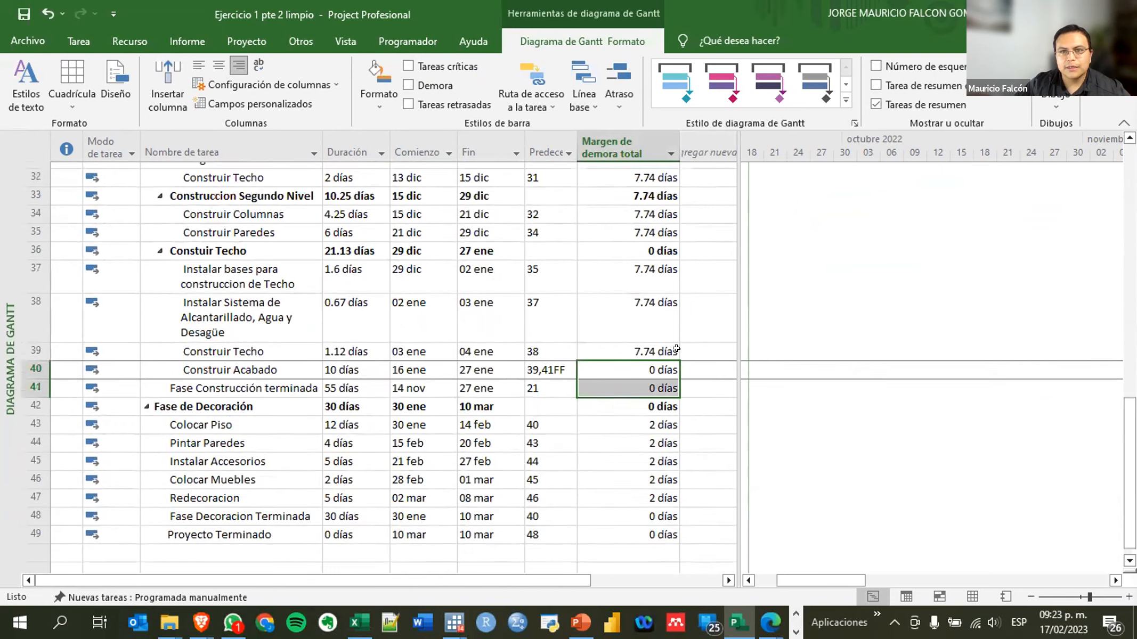
# Look over the distinct values in the filter list of the Margen de demora total column
pyautogui.click(671, 154)
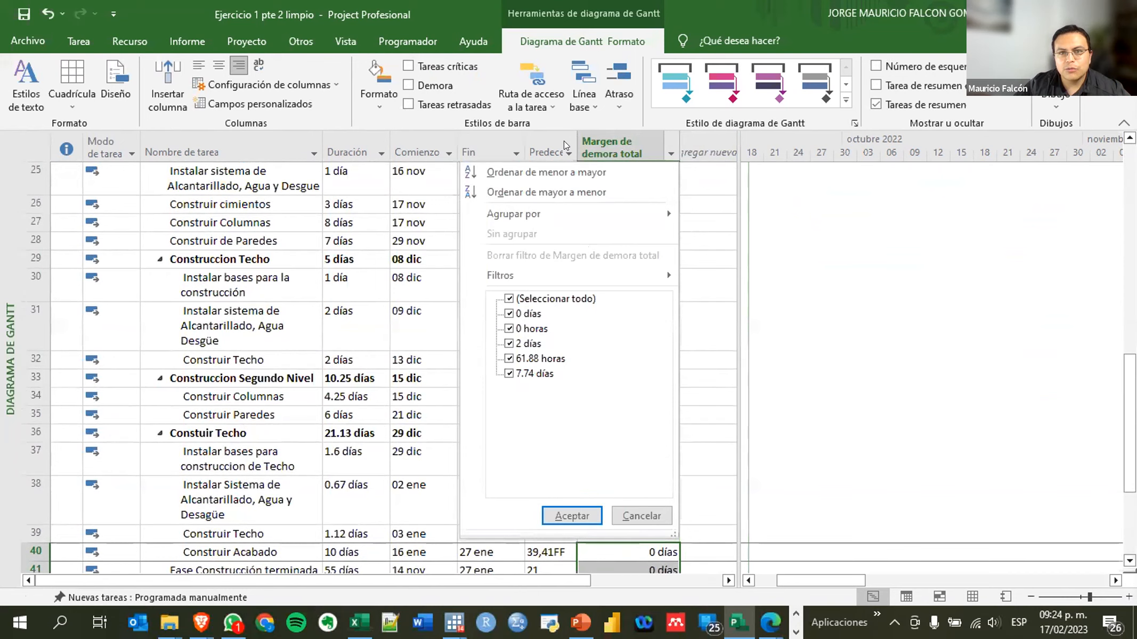
pyautogui.click(572, 516)
pyautogui.click(566, 147)
pyautogui.click(566, 148)
pyautogui.click(671, 154)
pyautogui.click(670, 154)
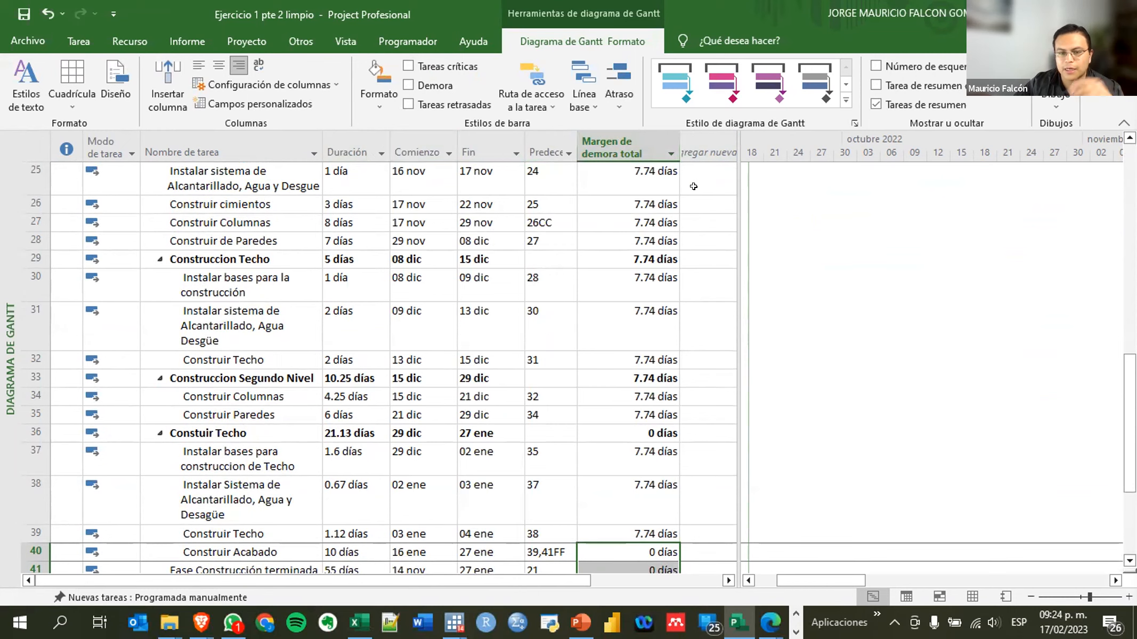
# Widen the Gantt chart area beside the table and mark the critical tasks in red in the chart
pyautogui.scroll(8, 670, 308)
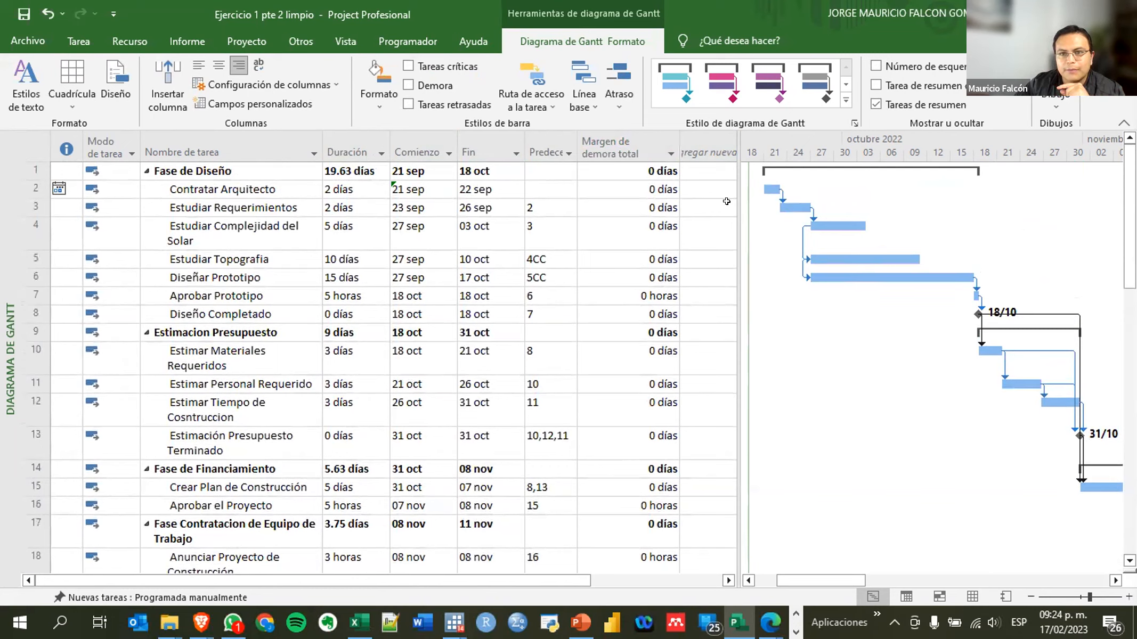
pyautogui.moveTo(674, 208); pyautogui.dragTo(675, 209)
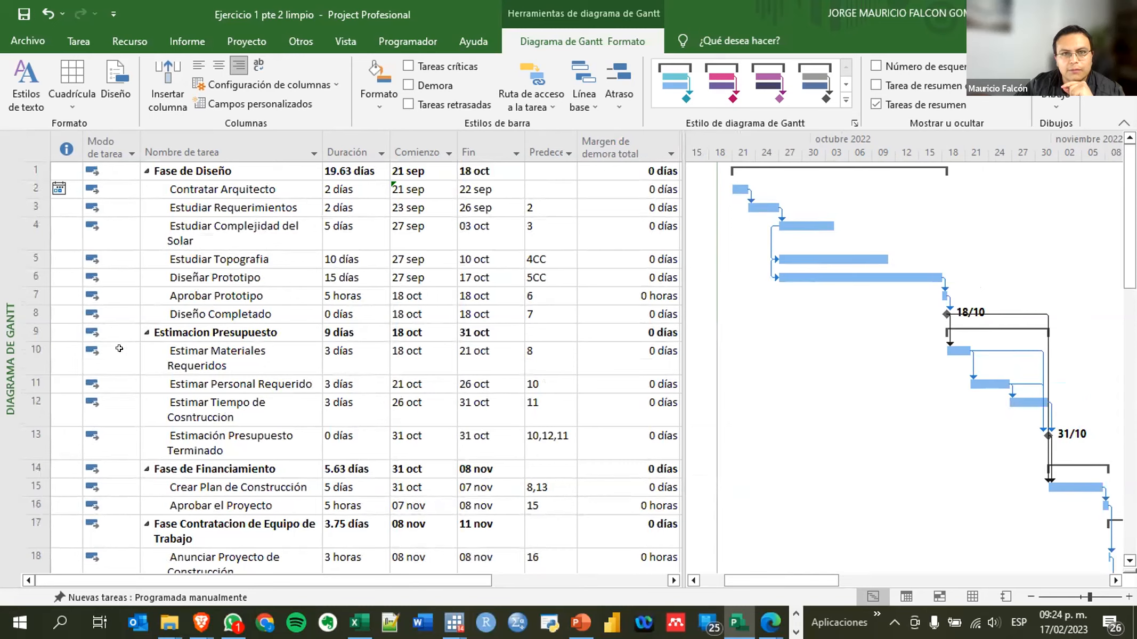
pyautogui.click(407, 65)
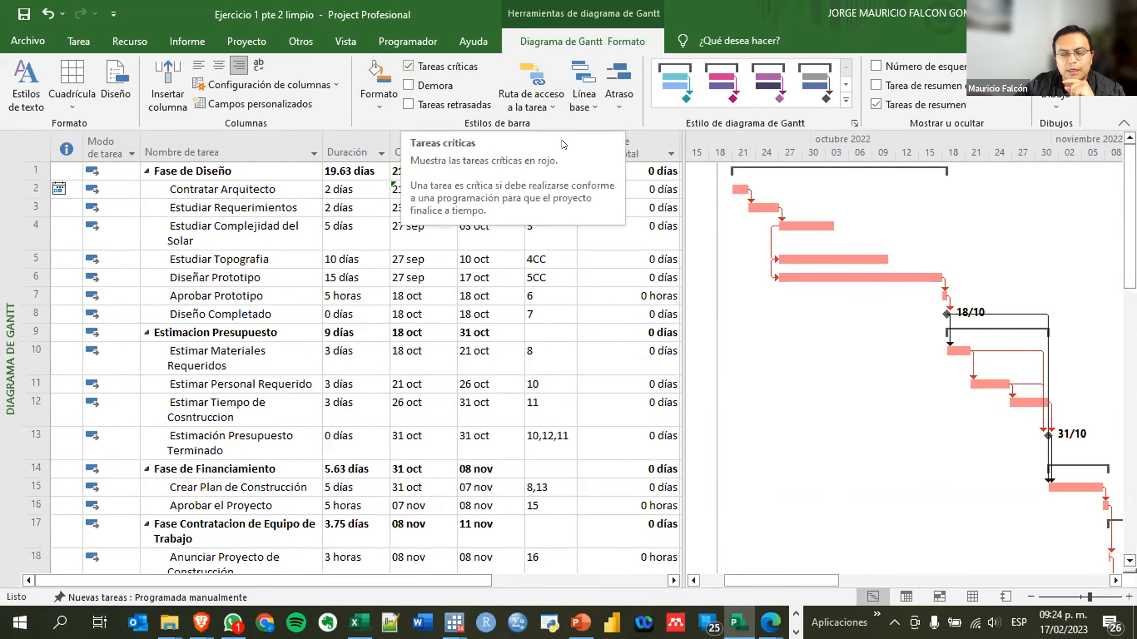
# Trace the critical and non-critical bars in the Gantt chart from Fase de Diseño down to Proyecto Terminado
pyautogui.scroll(-3, 813, 470)
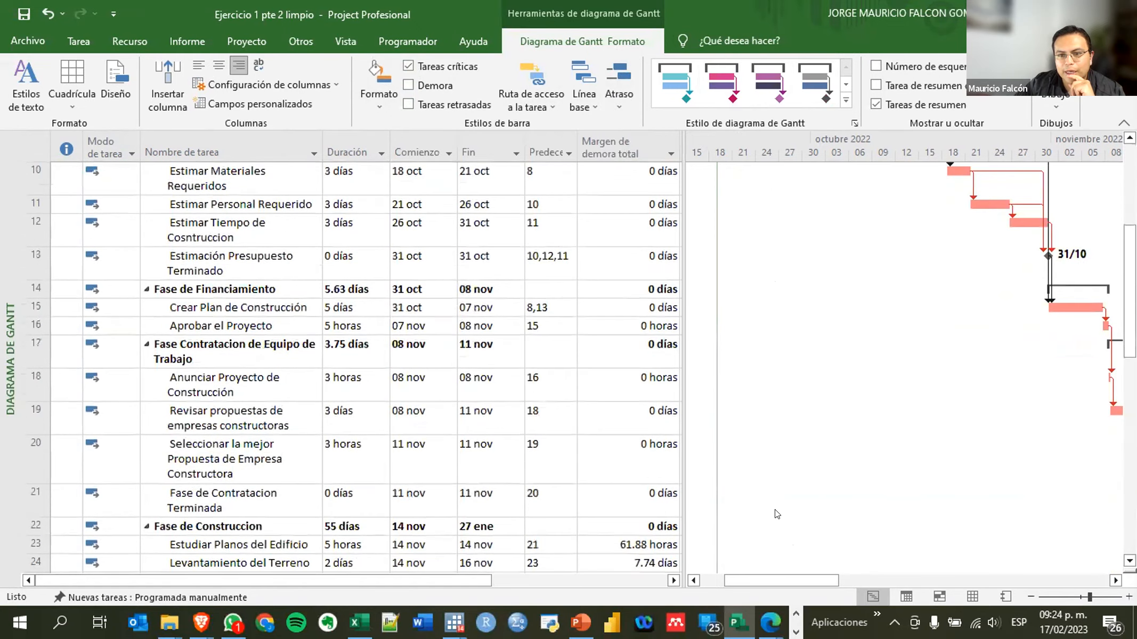
pyautogui.click(1030, 597)
pyautogui.click(1029, 597)
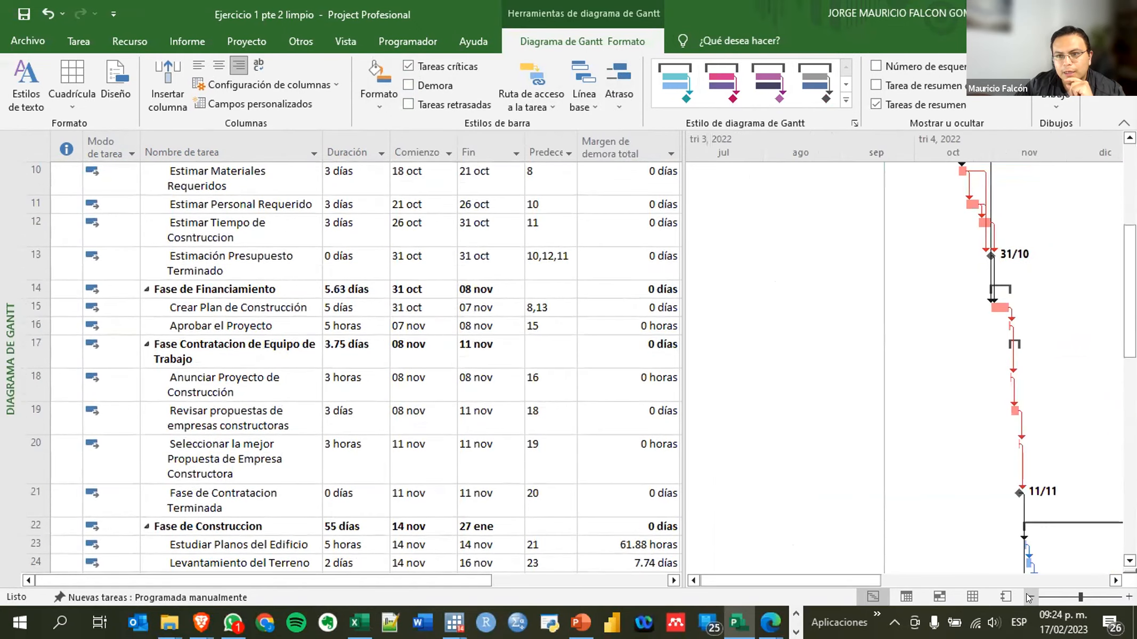
pyautogui.scroll(3, 789, 275)
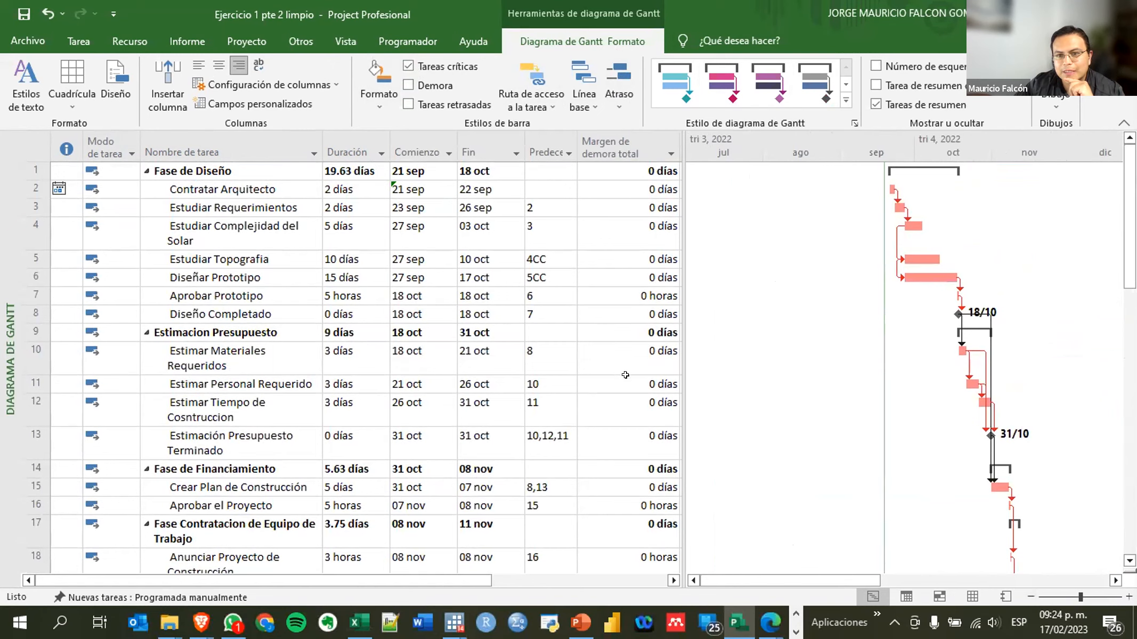
pyautogui.scroll(-3, 636, 385)
pyautogui.scroll(-5, 635, 385)
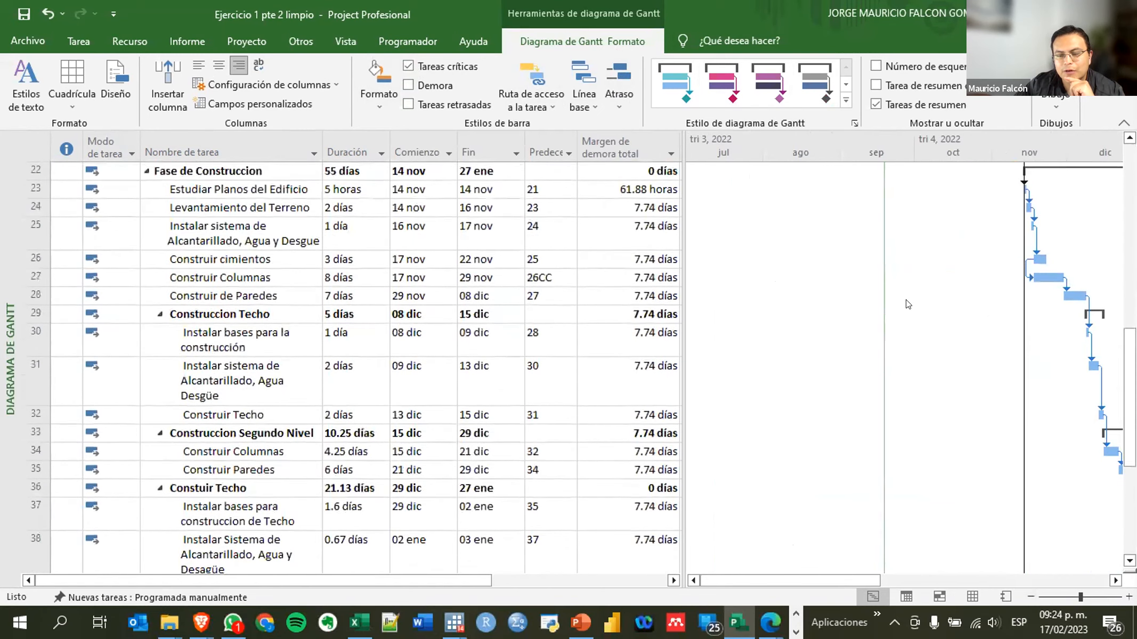
pyautogui.scroll(3, 994, 293)
pyautogui.scroll(1, 994, 293)
pyautogui.scroll(-6, 994, 294)
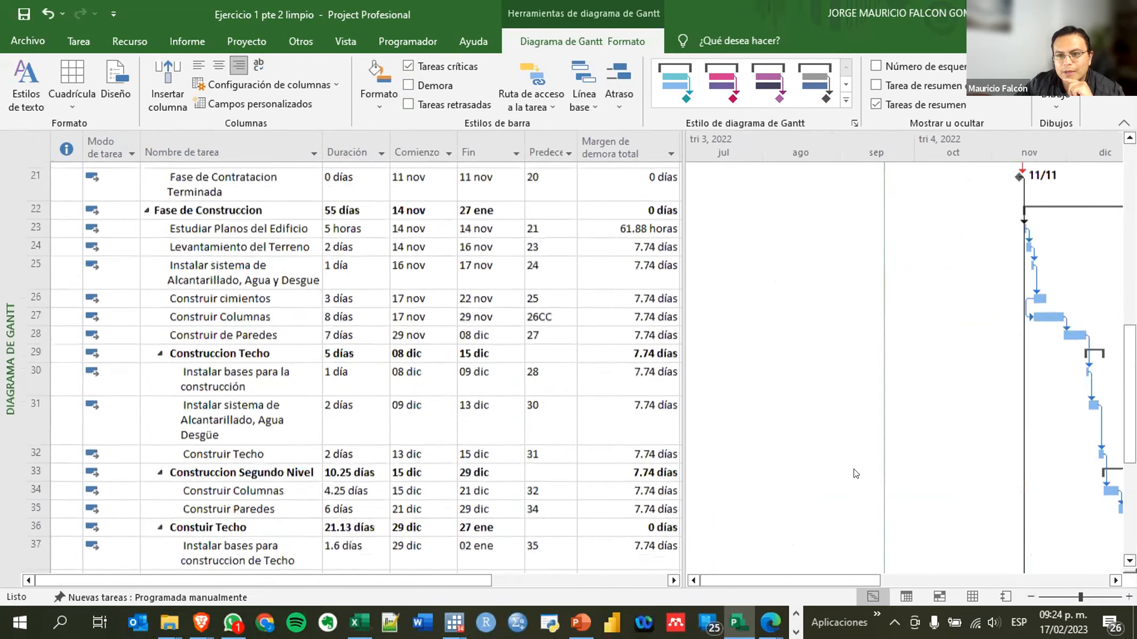
pyautogui.moveTo(804, 577); pyautogui.dragTo(900, 578)
pyautogui.scroll(-3, 967, 504)
pyautogui.scroll(2, 991, 480)
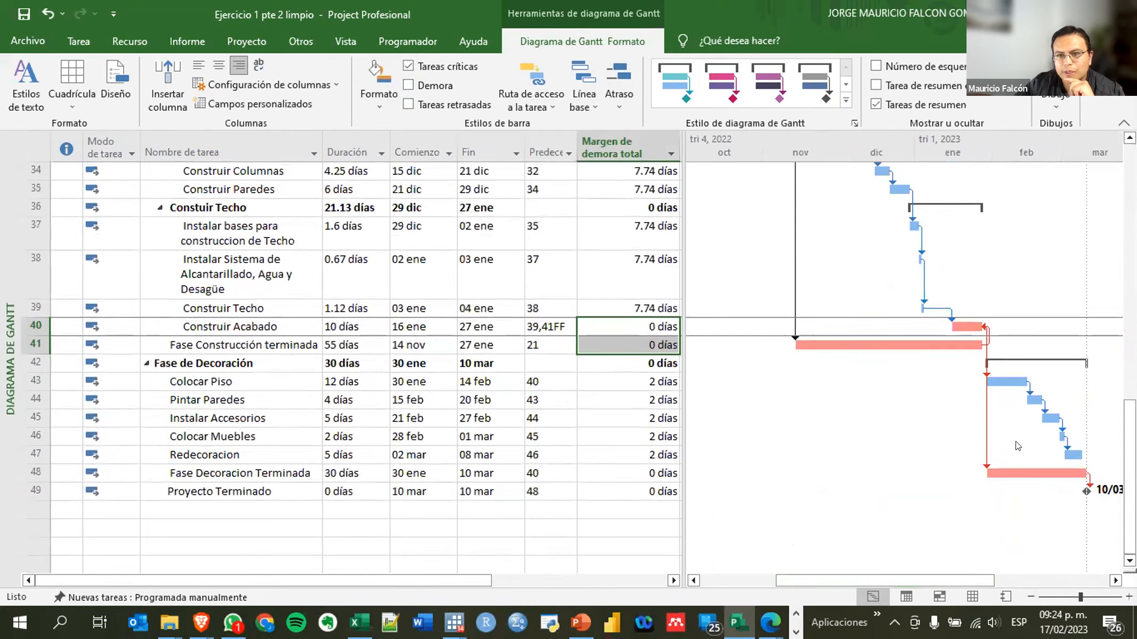
# Review the critical path again, comparing the early design phases with the construction and decoration bars
pyautogui.scroll(6, 1010, 450)
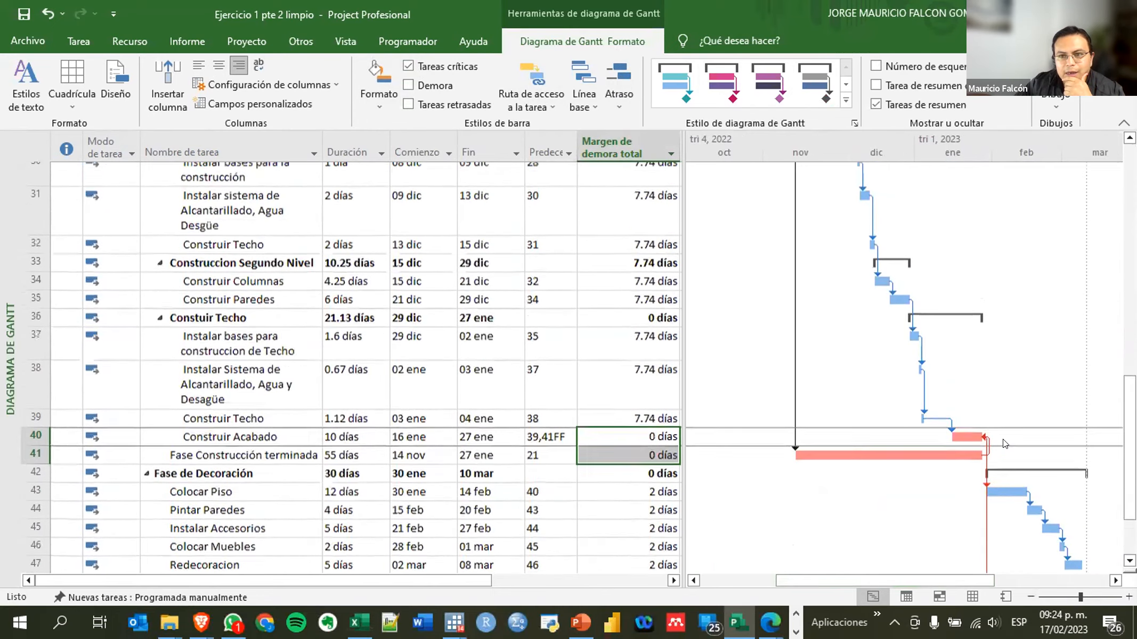
pyautogui.scroll(7, 1004, 444)
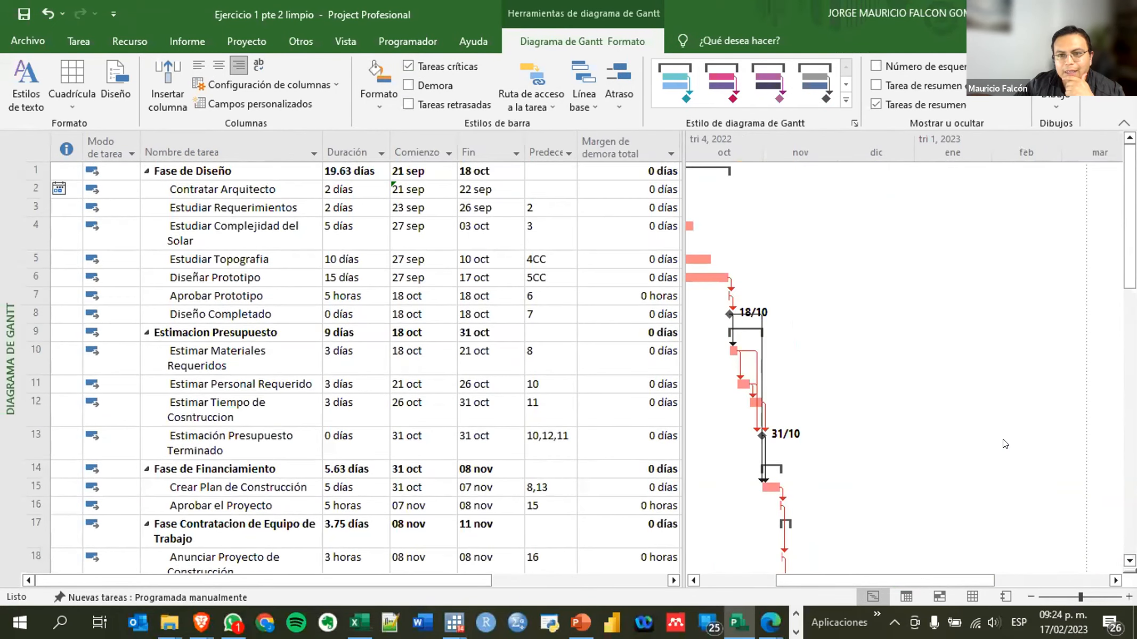
pyautogui.moveTo(919, 579); pyautogui.dragTo(881, 586)
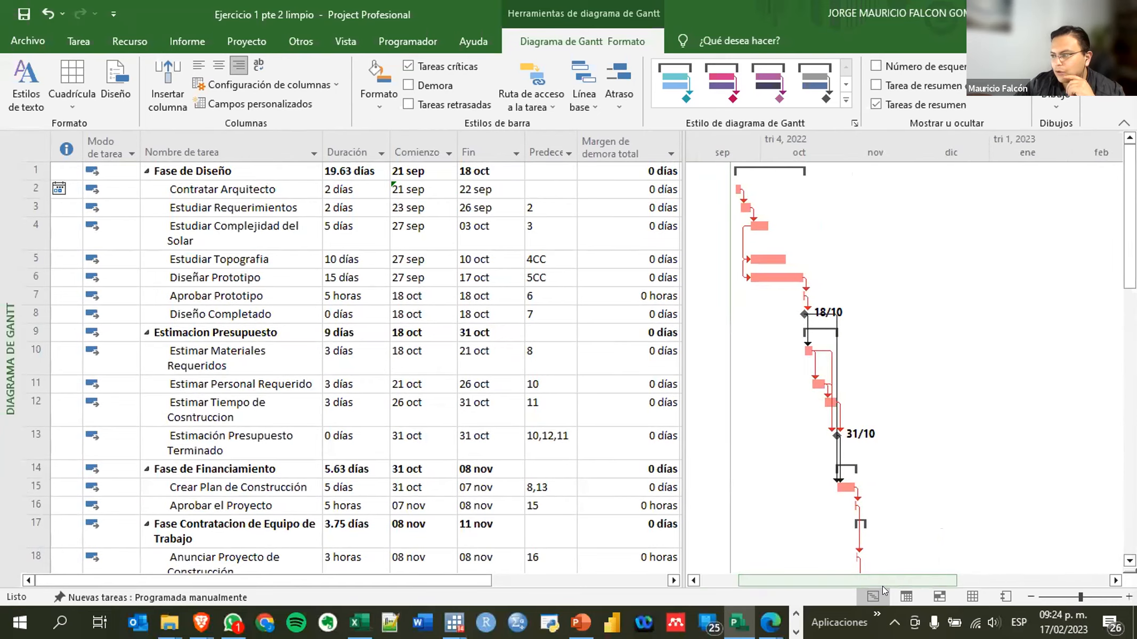
pyautogui.moveTo(892, 578)
pyautogui.mouseDown()
pyautogui.moveTo(907, 577)
pyautogui.moveTo(852, 577)
pyautogui.moveTo(894, 578)
pyautogui.moveTo(883, 576)
pyautogui.mouseUp()
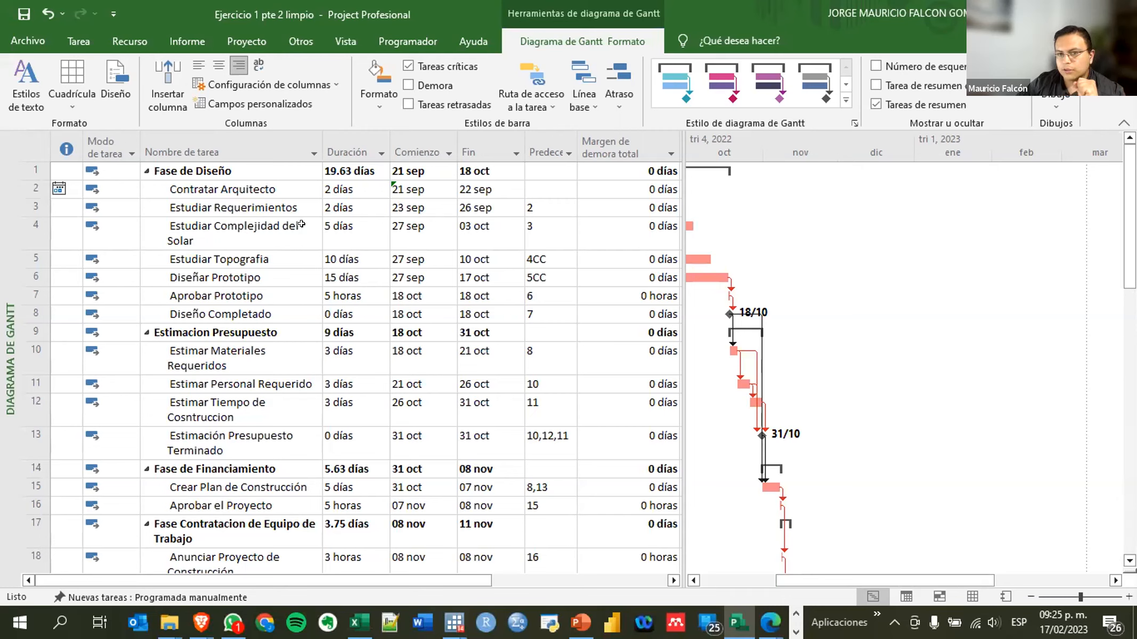
pyautogui.moveTo(844, 577); pyautogui.dragTo(807, 589)
pyautogui.scroll(-1, 874, 433)
pyautogui.scroll(-10, 874, 433)
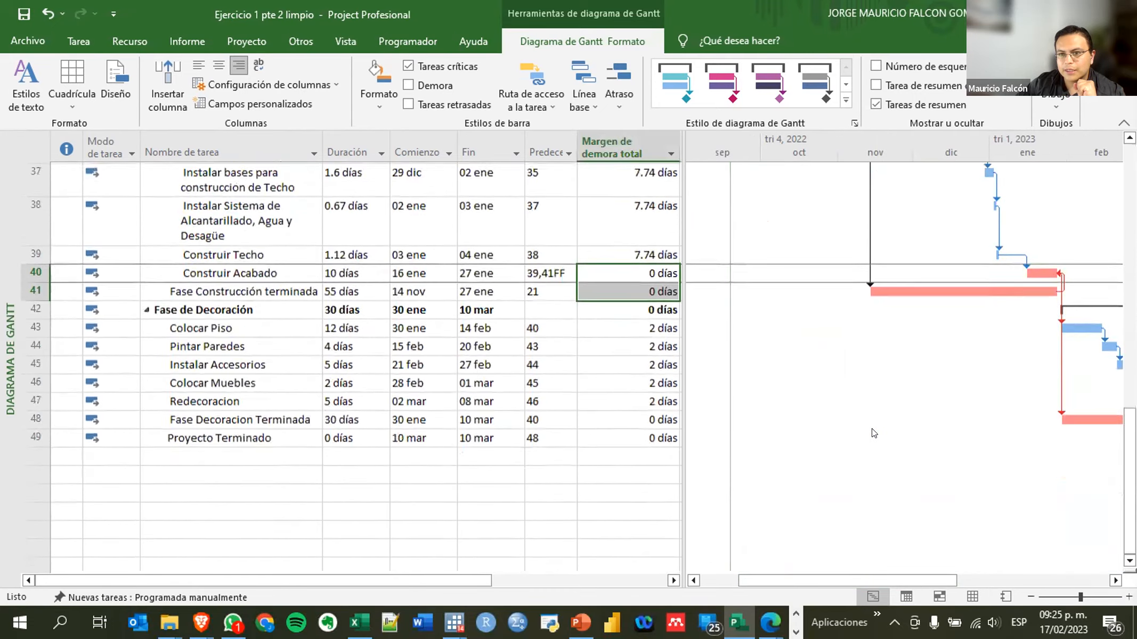
pyautogui.scroll(3, 872, 432)
pyautogui.scroll(10, 872, 433)
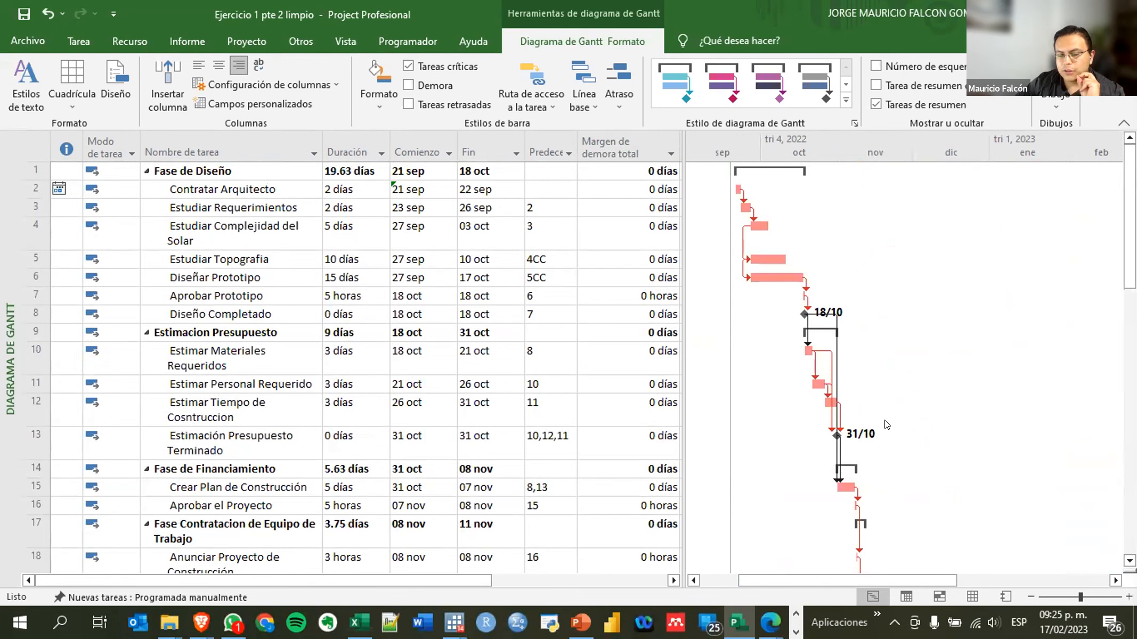
# Switch to the exercise PDF in Edge, look over its task schedule, and return to Project
pyautogui.moveTo(770, 623)
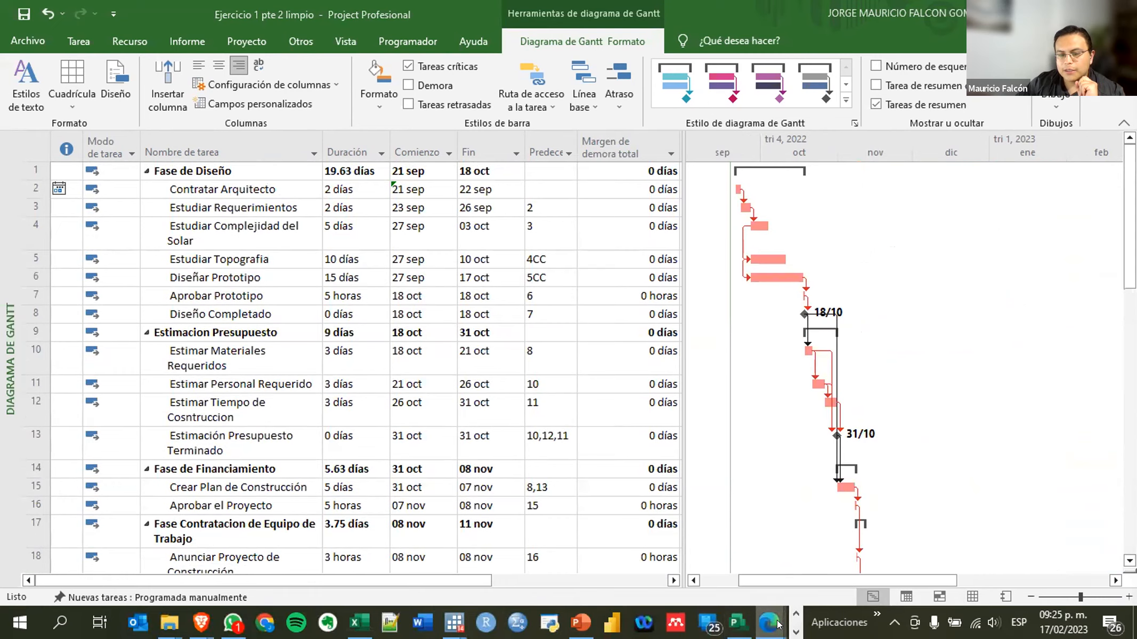
pyautogui.click(922, 571)
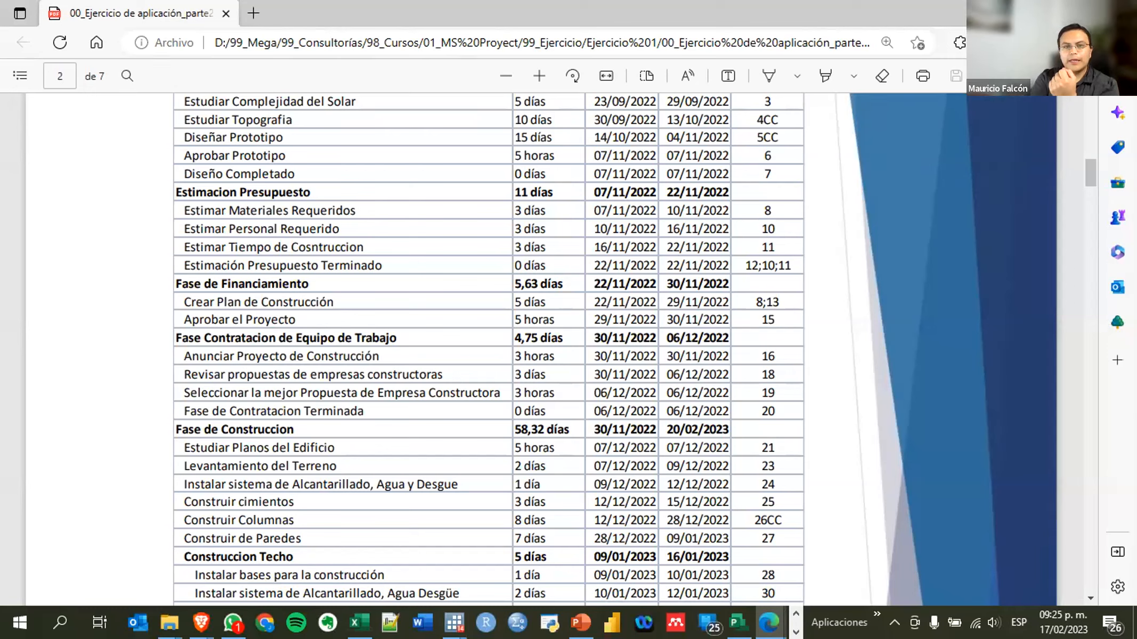
pyautogui.scroll(15, 769, 142)
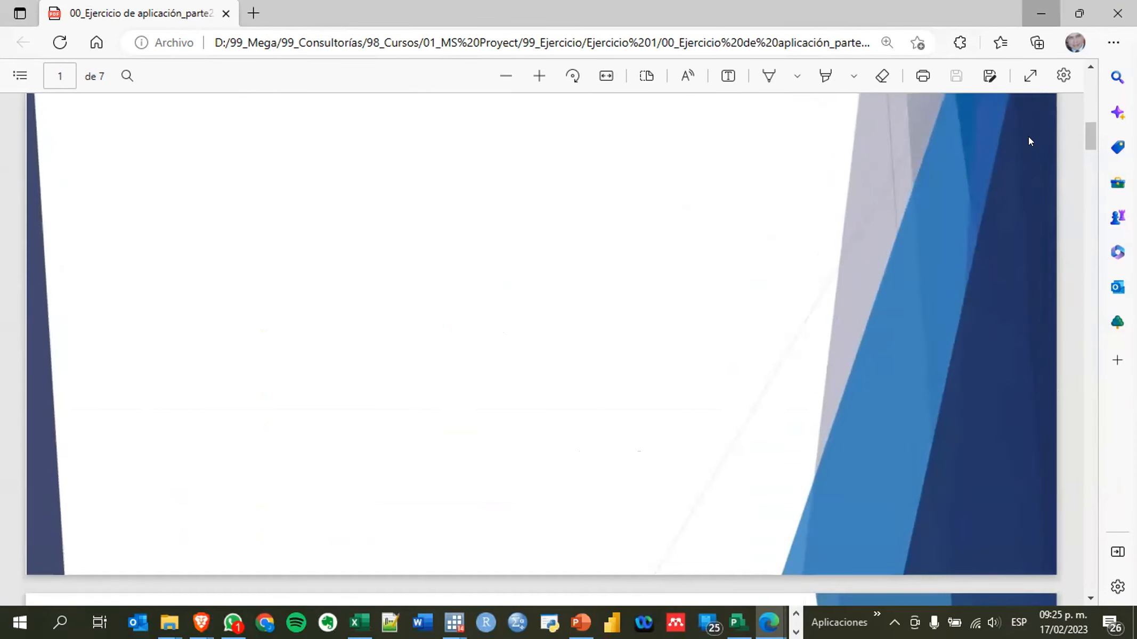
pyautogui.hotkey('alt', 'Tab')
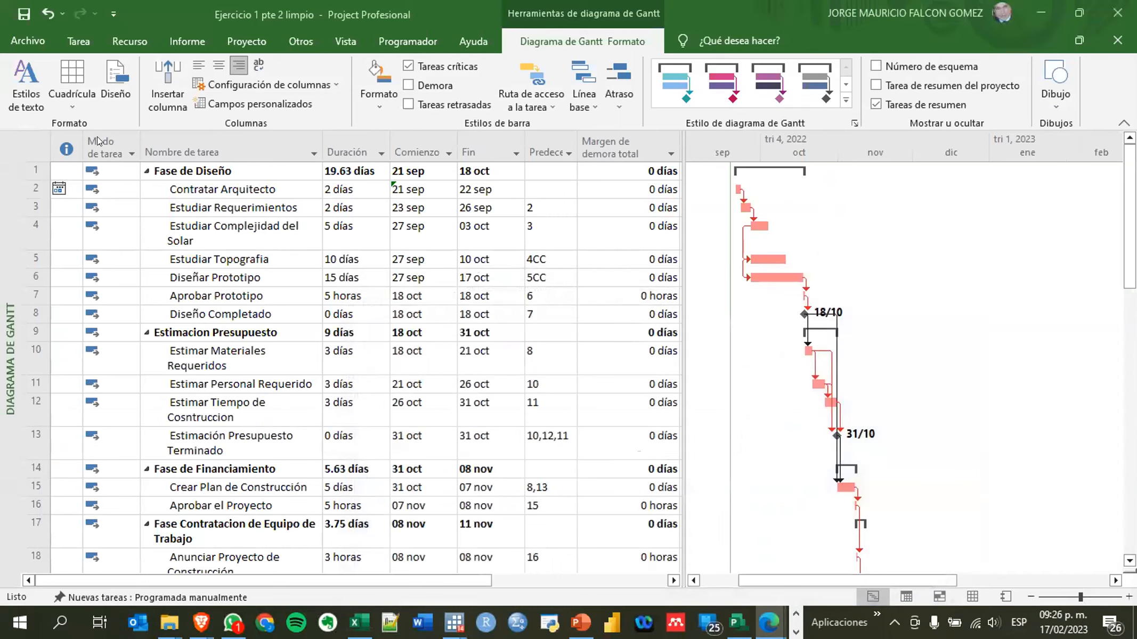
# Inspect the indicator cells of Contratar Arquitecto and Estudiar Requerimientos
pyautogui.click(57, 192)
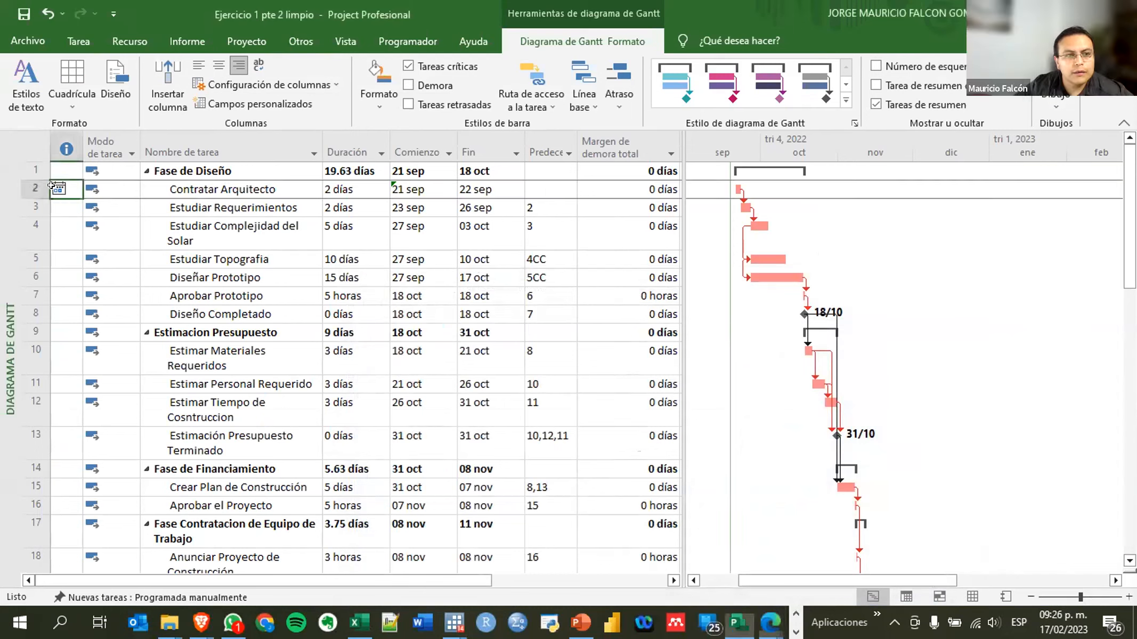
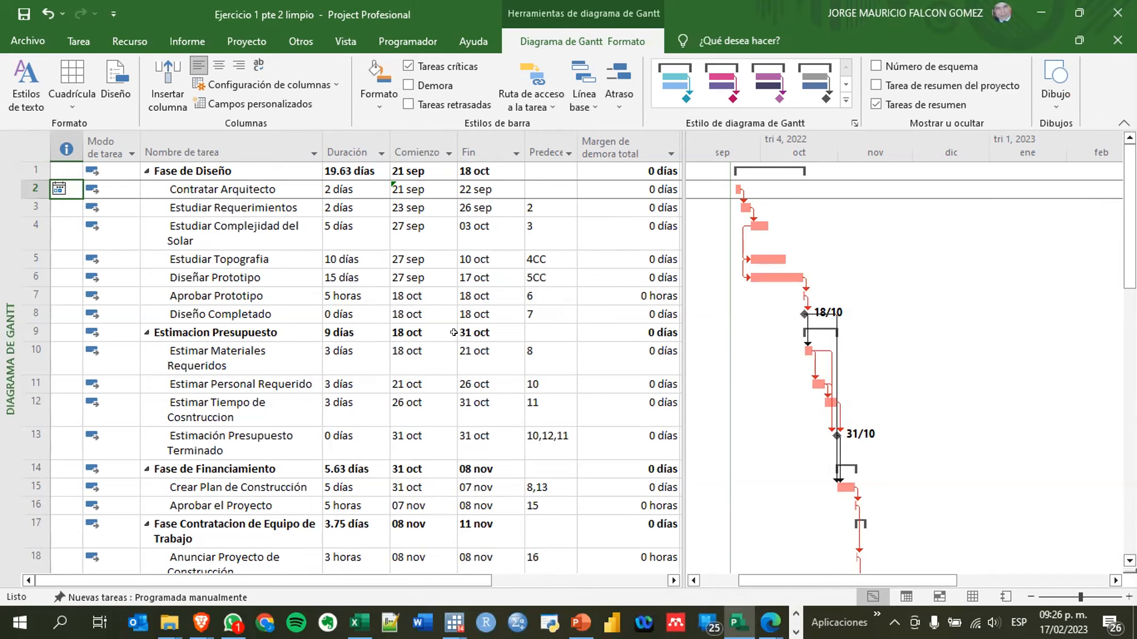
pyautogui.click(49, 204)
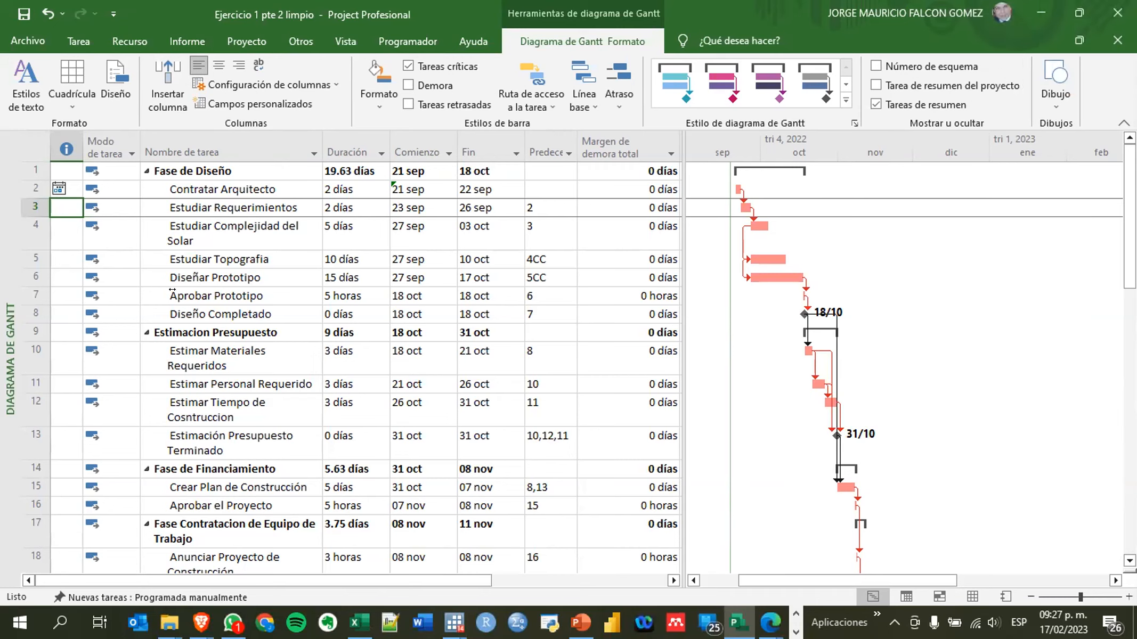
# Switch all tasks to manual scheduling and back to automatic scheduling
pyautogui.click(106, 147)
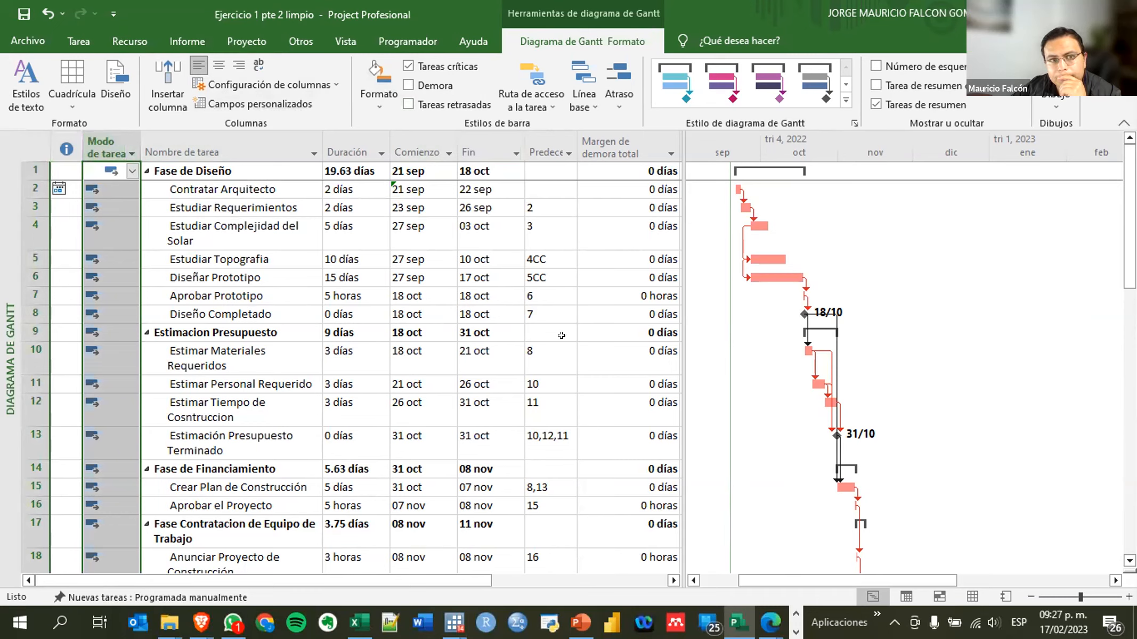
pyautogui.click(78, 41)
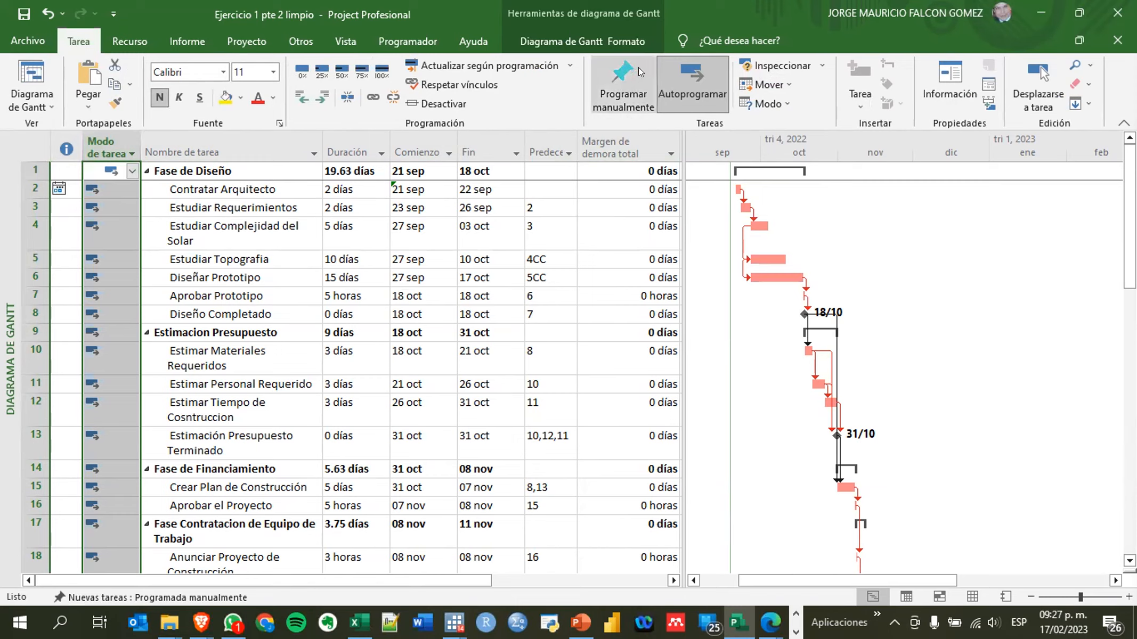
pyautogui.click(640, 84)
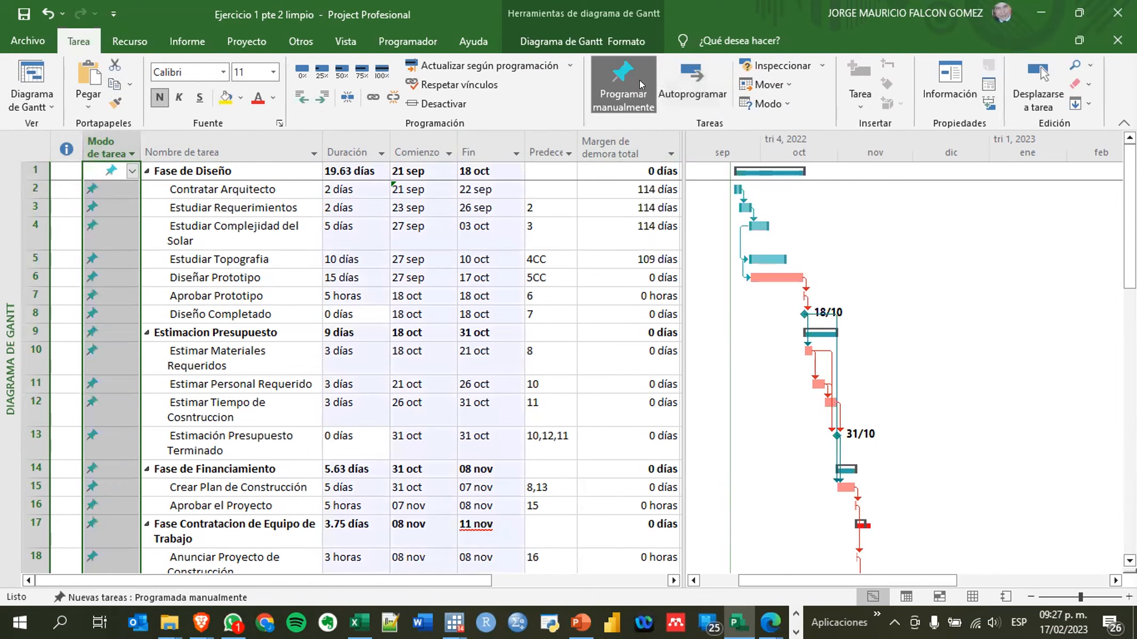
pyautogui.click(685, 83)
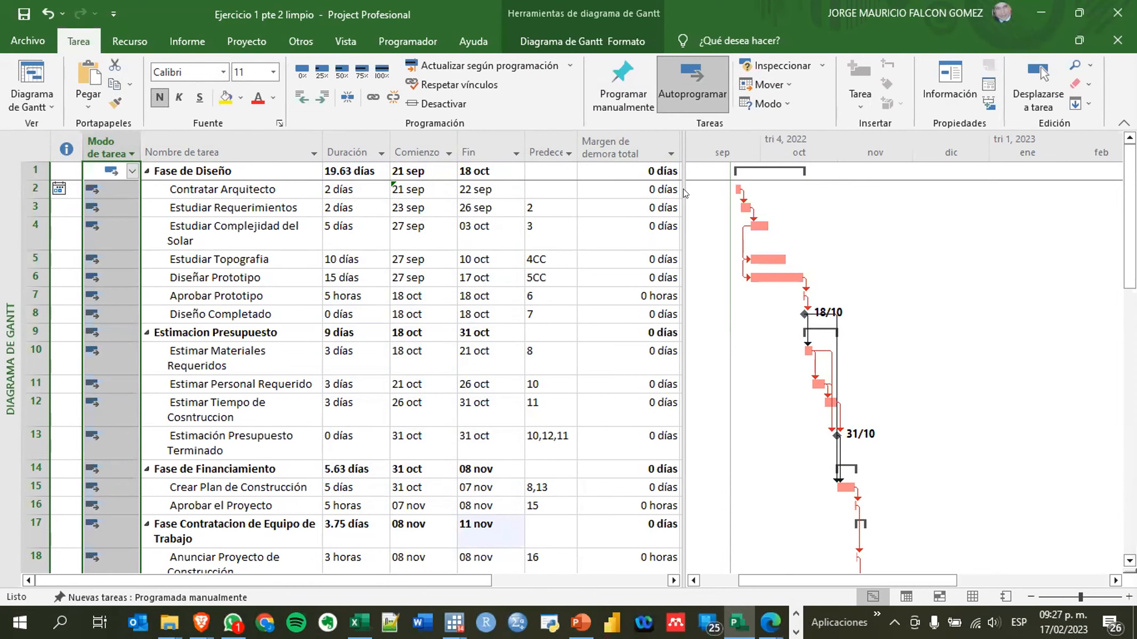
# Inspect the indicator, finish date and predecessor of Estudiar Requerimientos and the constraint indicator of Contratar Arquitecto
pyautogui.click(60, 208)
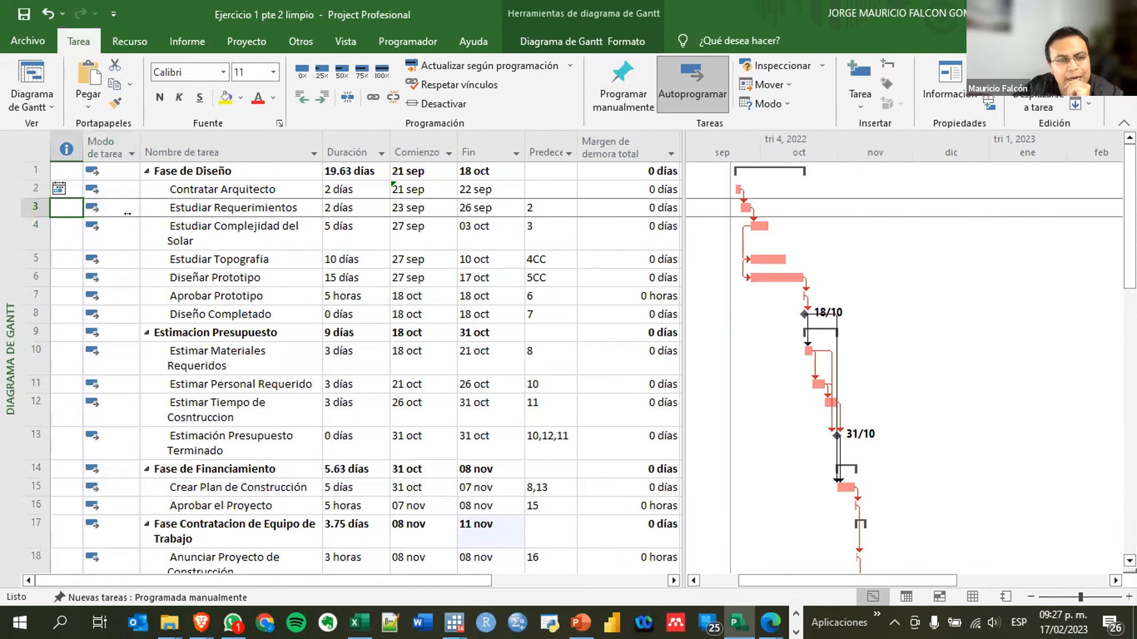
pyautogui.click(477, 208)
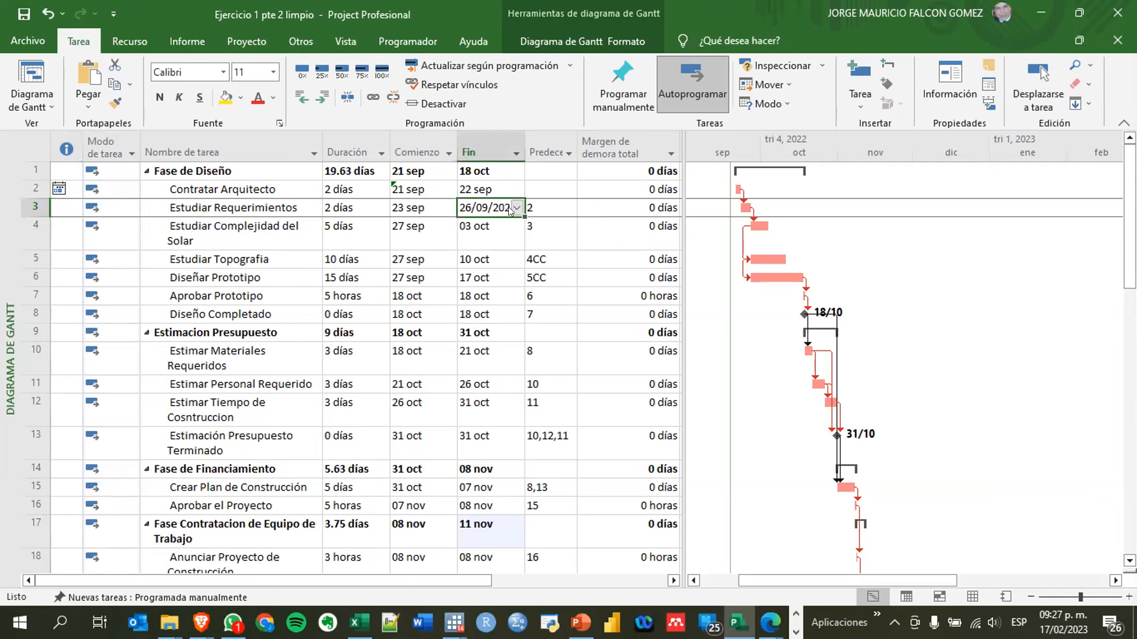
pyautogui.click(538, 201)
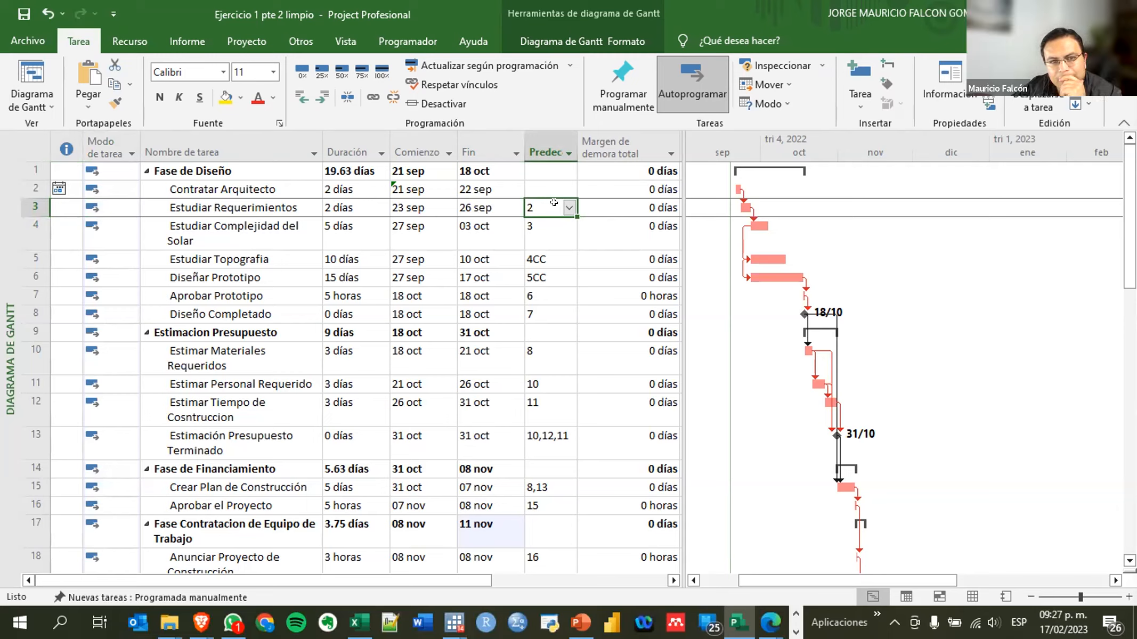
pyautogui.click(53, 183)
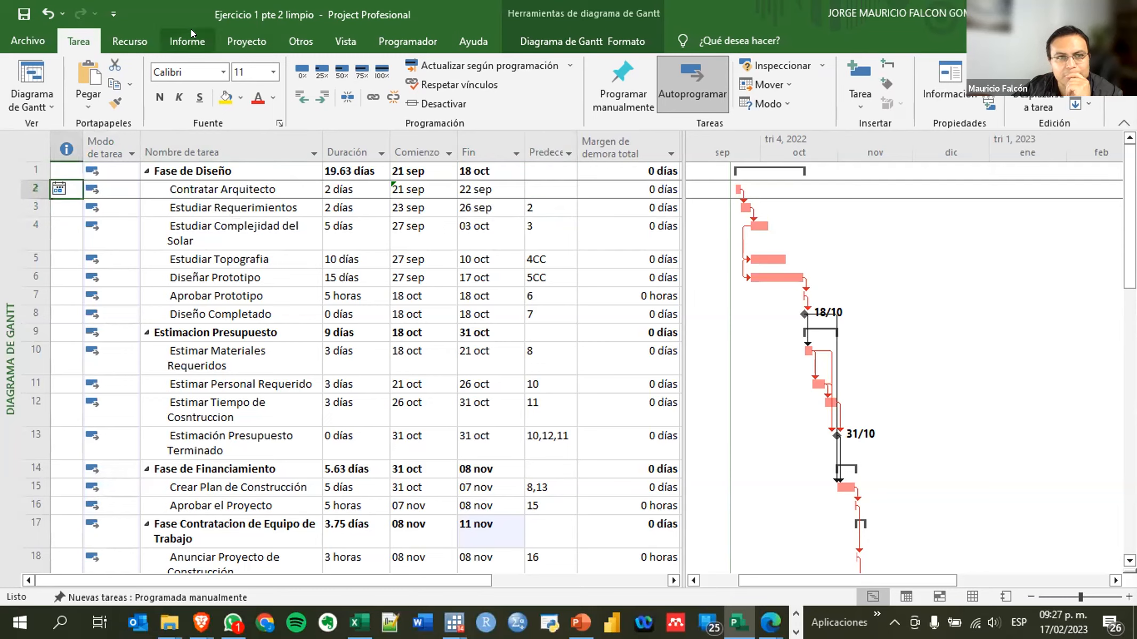
# Set the project start date to 21 September 2023 and let task 49 start before the project start
pyautogui.click(240, 39)
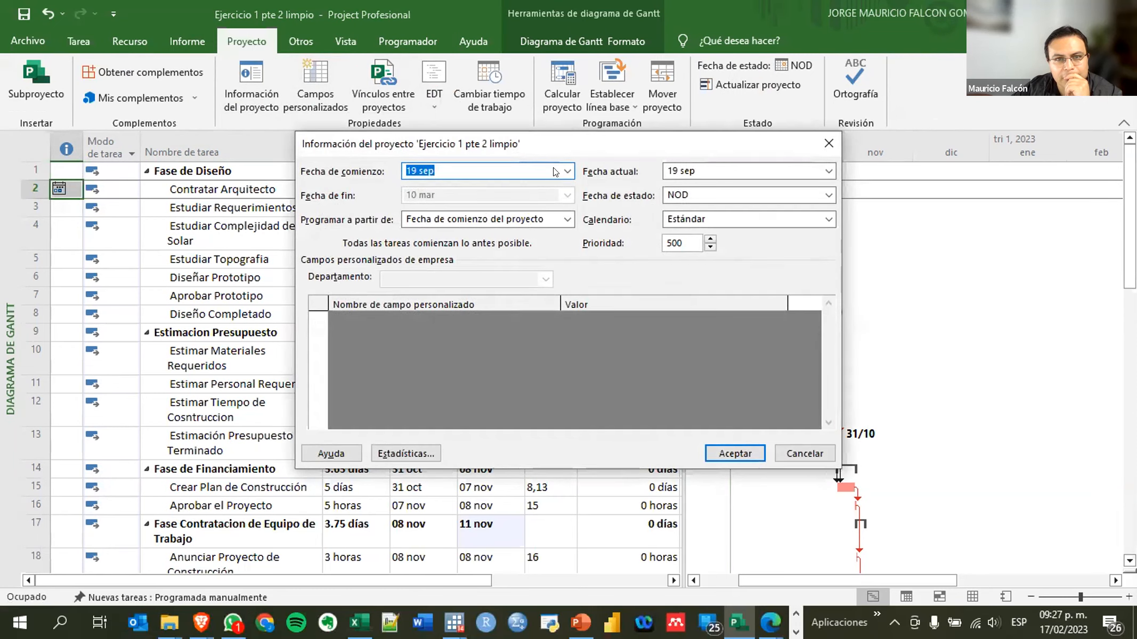
pyautogui.click(566, 170)
pyautogui.click(497, 261)
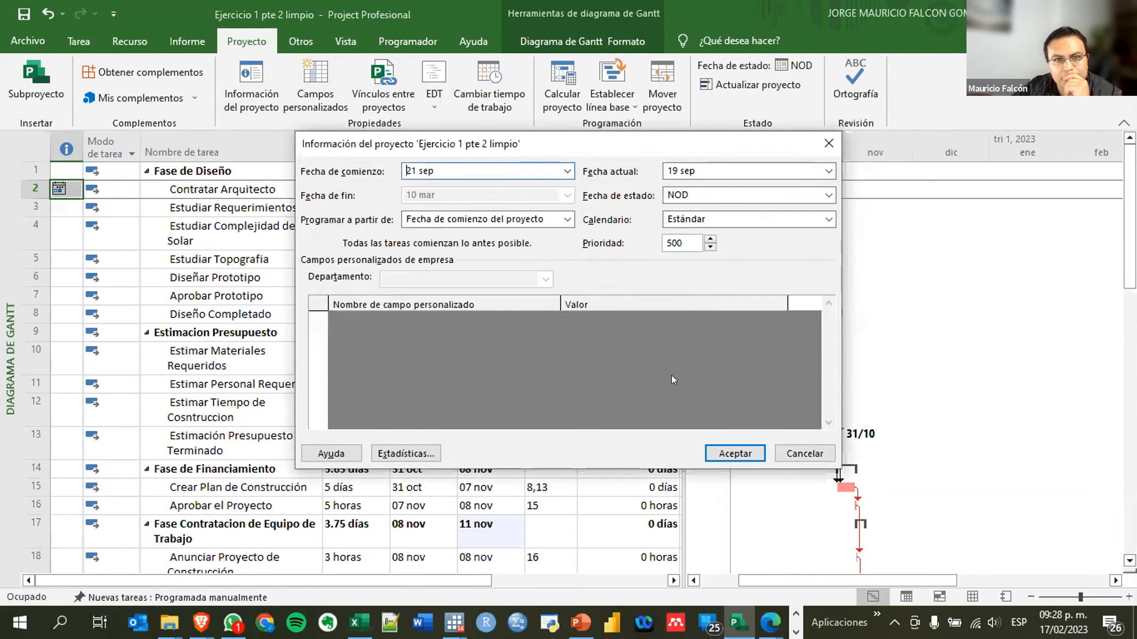
pyautogui.click(735, 453)
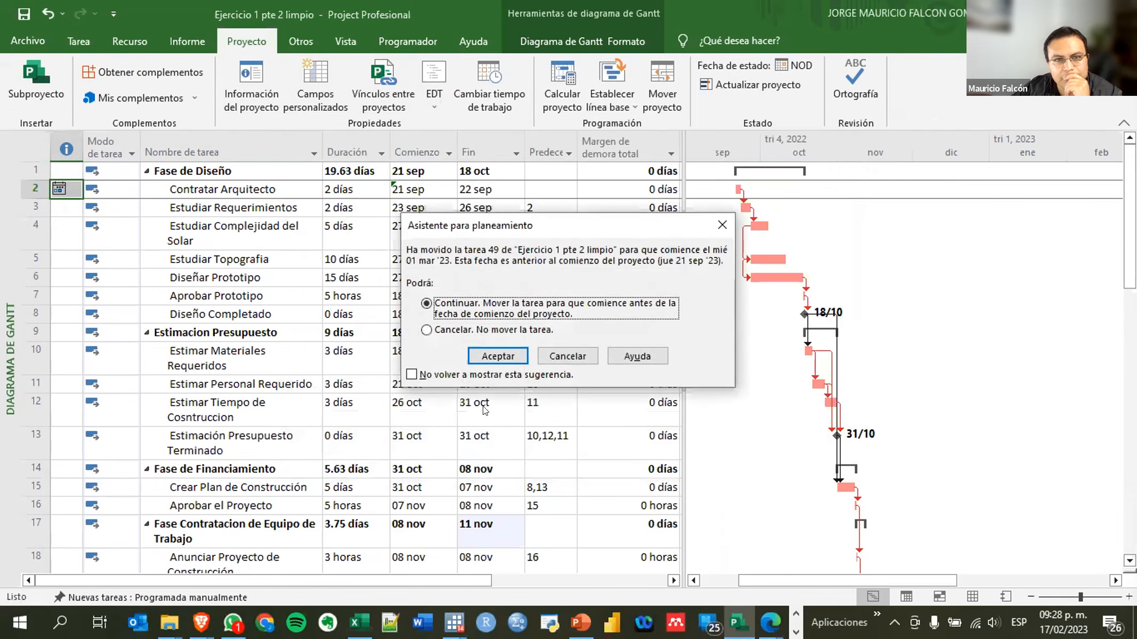
pyautogui.click(497, 356)
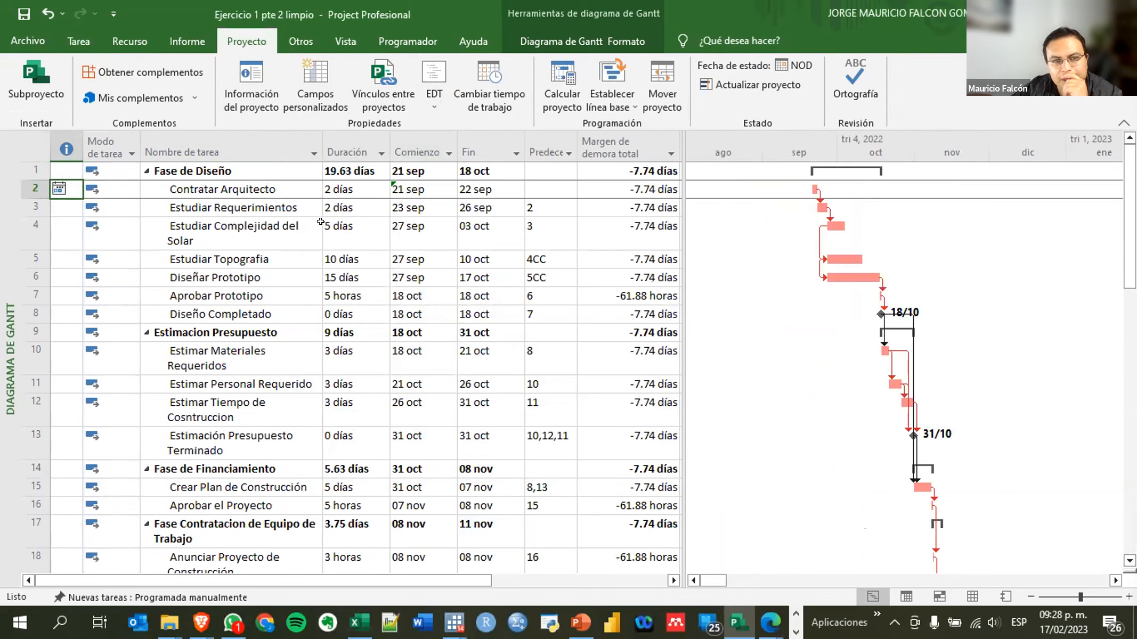
# Reopen the project information and choose 21/09/2022 as the project start date
pyautogui.click(273, 104)
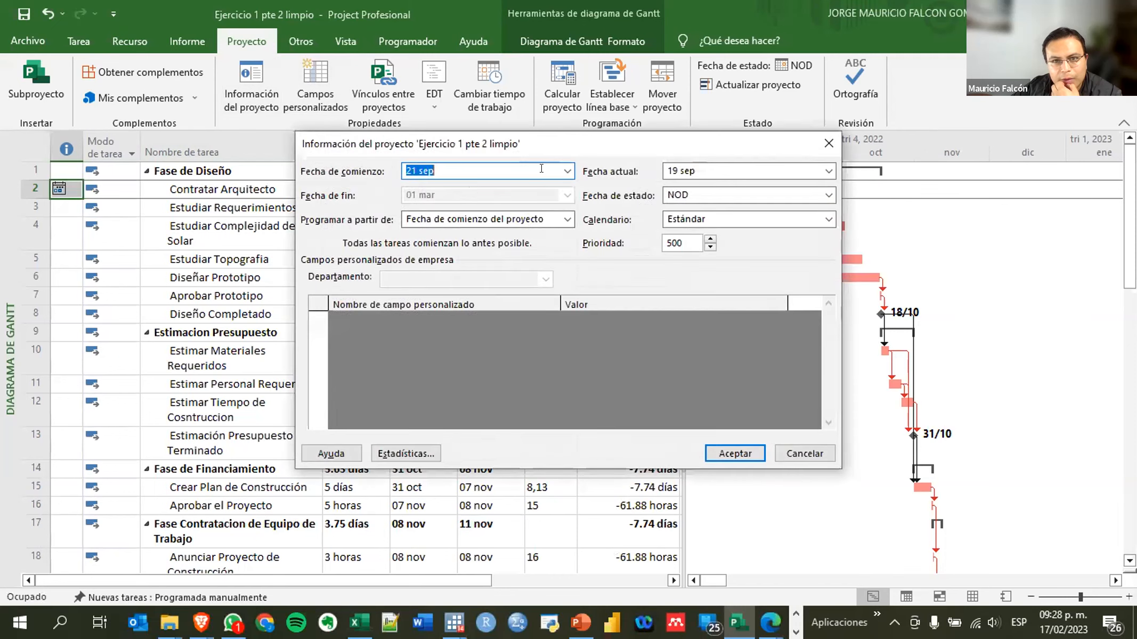
pyautogui.click(567, 171)
pyautogui.click(423, 191)
pyautogui.click(423, 191)
pyautogui.click(424, 191)
pyautogui.click(423, 191)
pyautogui.click(424, 191)
pyautogui.click(424, 191)
pyautogui.click(424, 191)
pyautogui.click(424, 191)
pyautogui.click(424, 190)
pyautogui.click(424, 191)
pyautogui.click(423, 190)
pyautogui.click(424, 190)
pyautogui.click(424, 191)
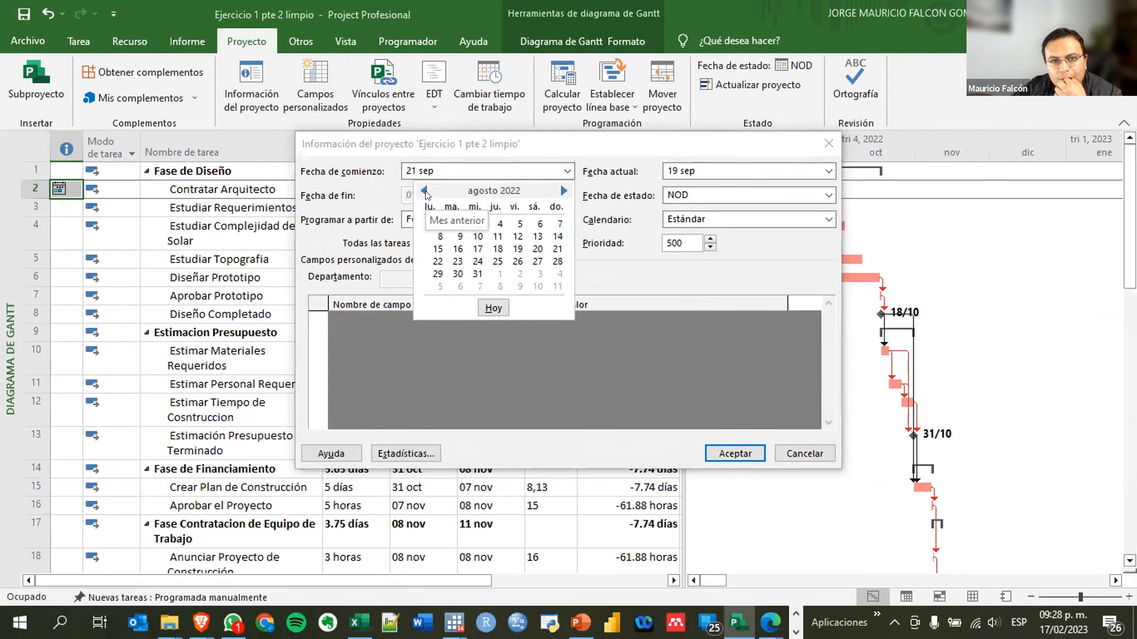
pyautogui.click(564, 191)
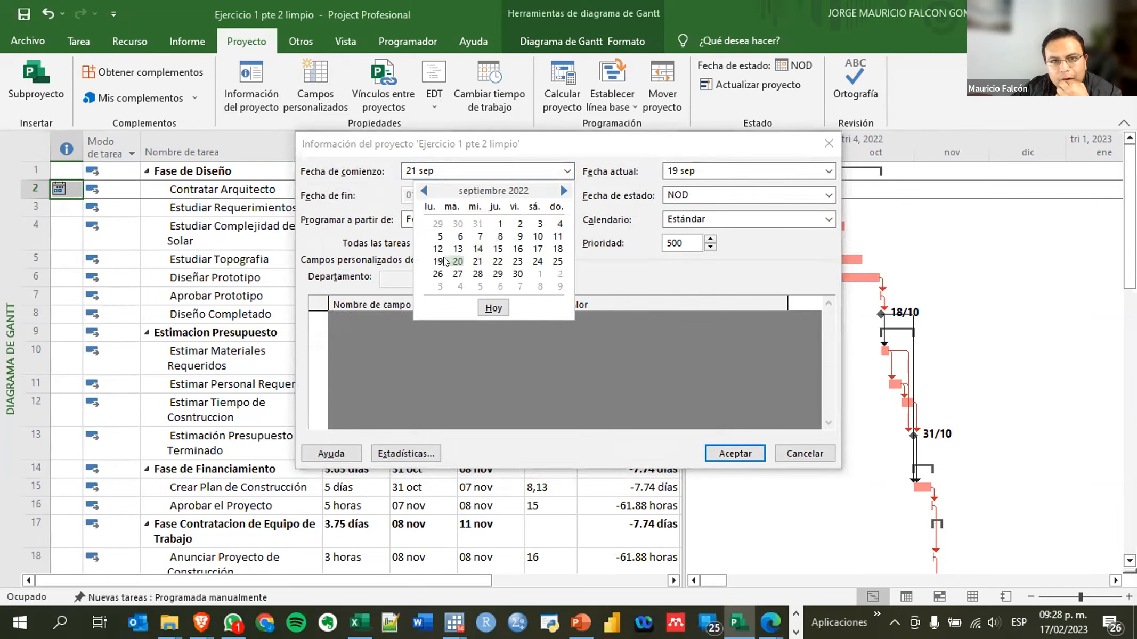
pyautogui.click(478, 261)
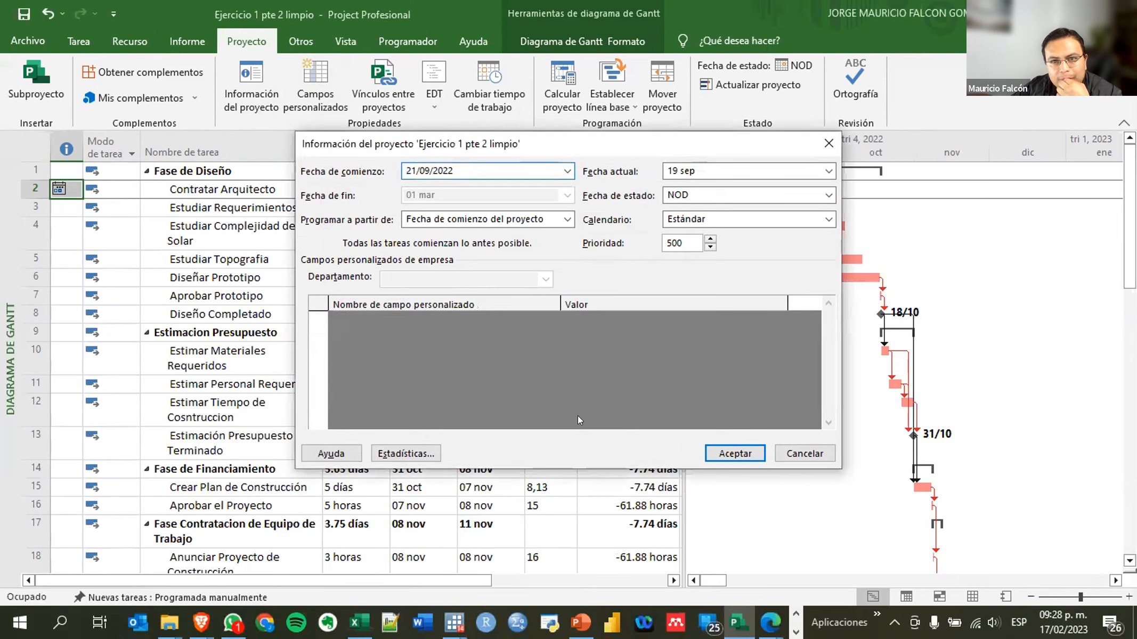
# Open the calendar for the project's current date and go back to September 2022
pyautogui.click(741, 169)
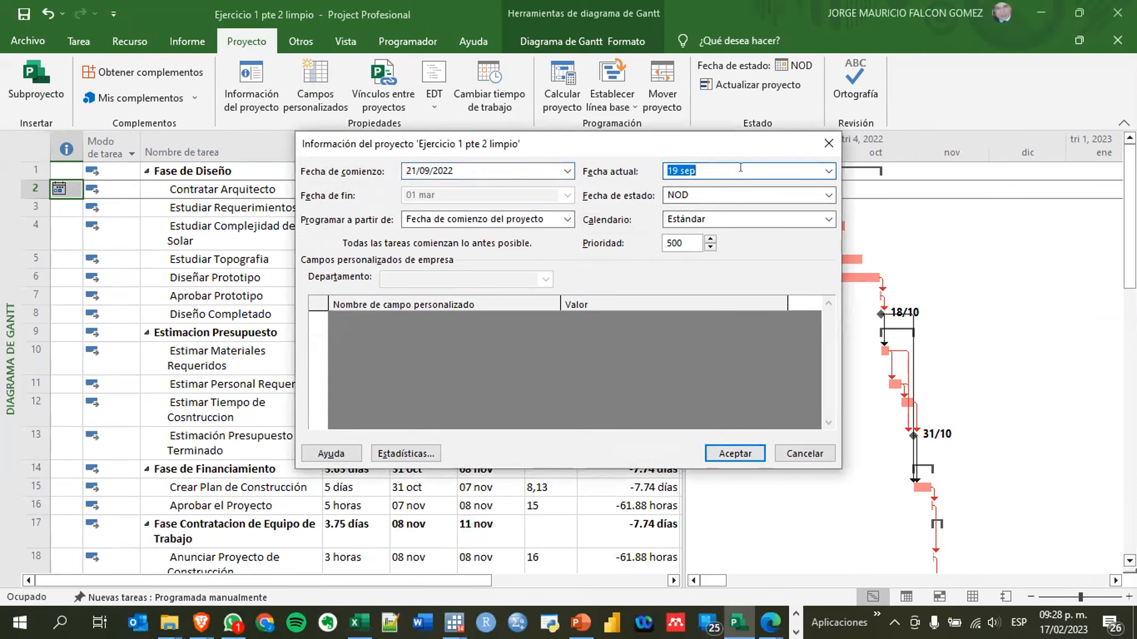
pyautogui.click(828, 170)
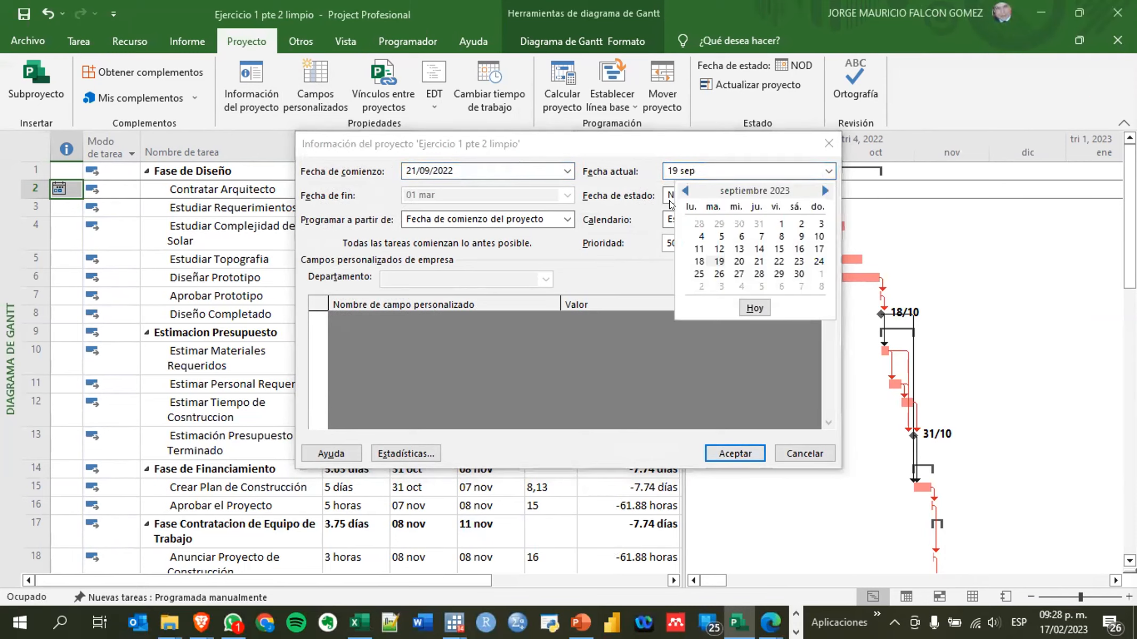
pyautogui.click(684, 190)
pyautogui.click(684, 191)
pyautogui.click(684, 190)
pyautogui.click(684, 191)
pyautogui.click(684, 191)
pyautogui.click(684, 190)
pyautogui.click(684, 190)
pyautogui.click(684, 191)
pyautogui.click(684, 191)
pyautogui.click(684, 191)
pyautogui.click(684, 190)
pyautogui.click(684, 190)
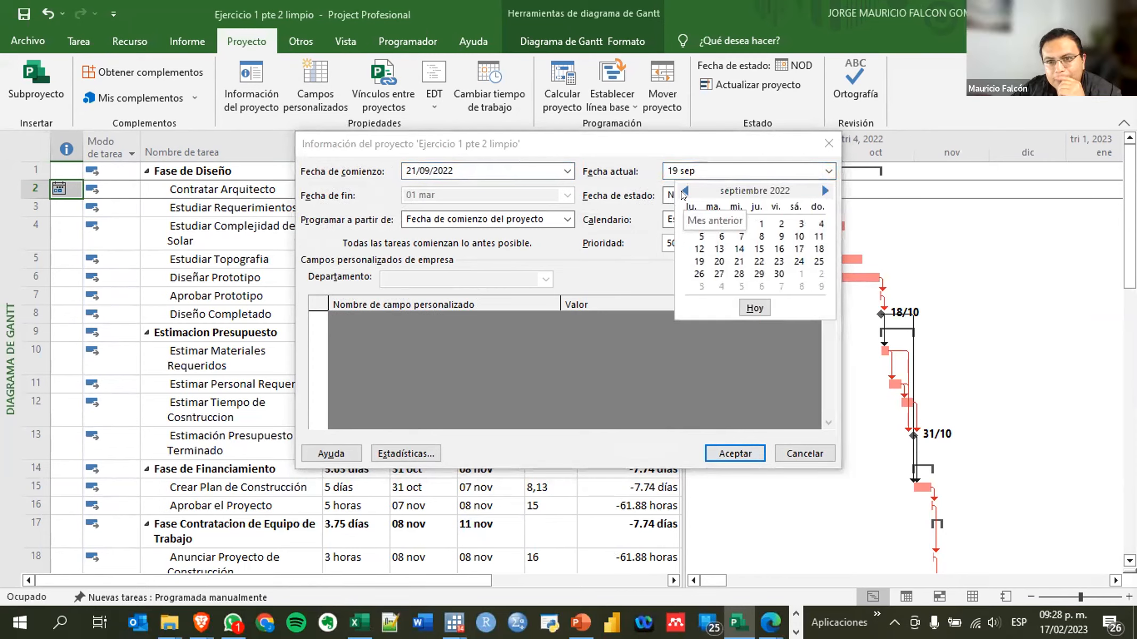
# Set the project's current date (Fecha actual) to 21/09/2022 and apply the project information
pyautogui.click(737, 261)
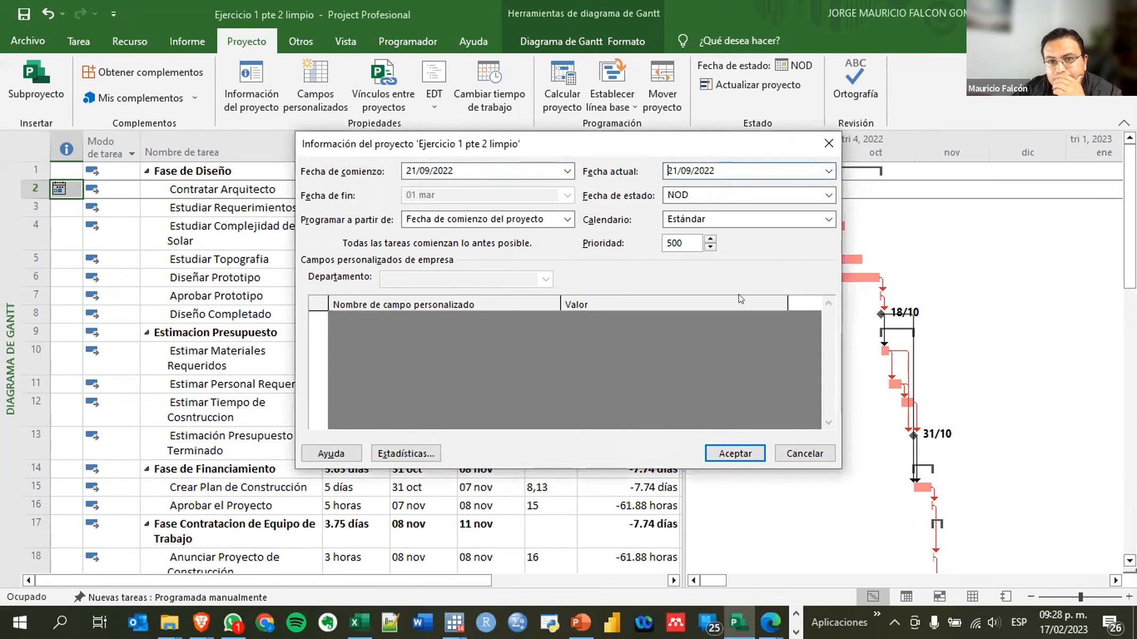
pyautogui.click(735, 453)
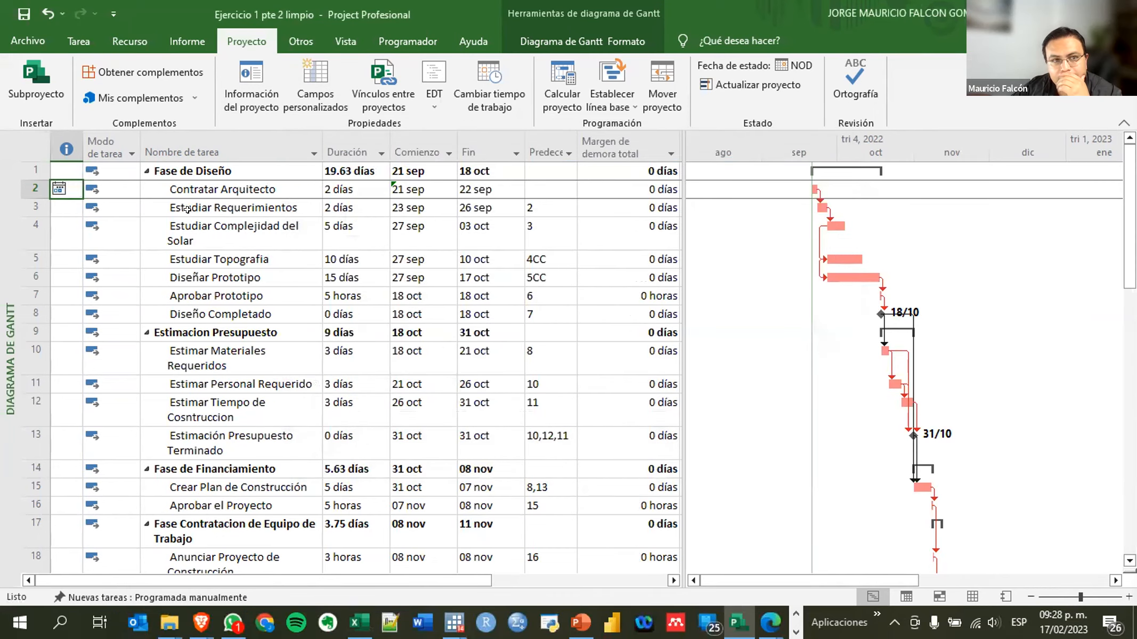
# Hide the Margen de demora total column in the Gantt task table
pyautogui.click(248, 183)
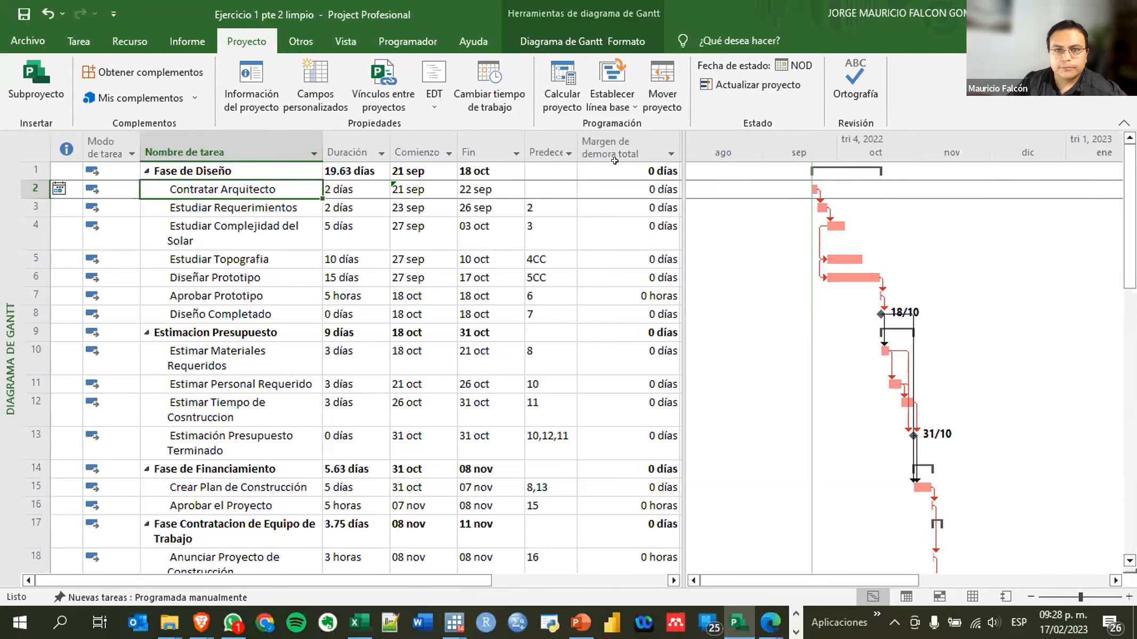
pyautogui.rightClick(634, 153)
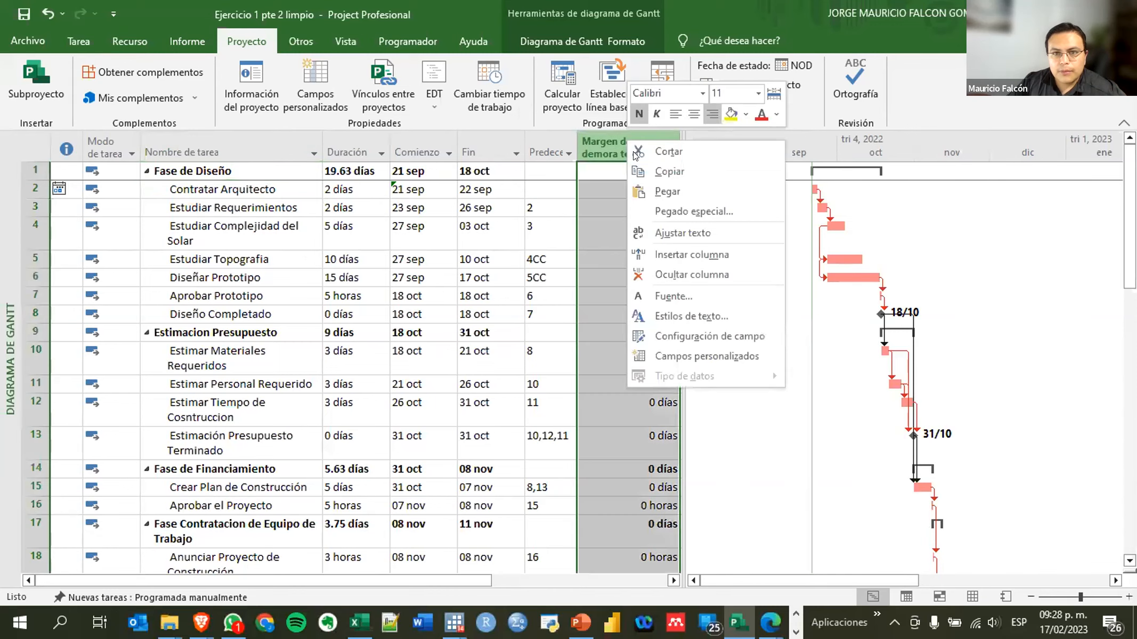
pyautogui.click(692, 275)
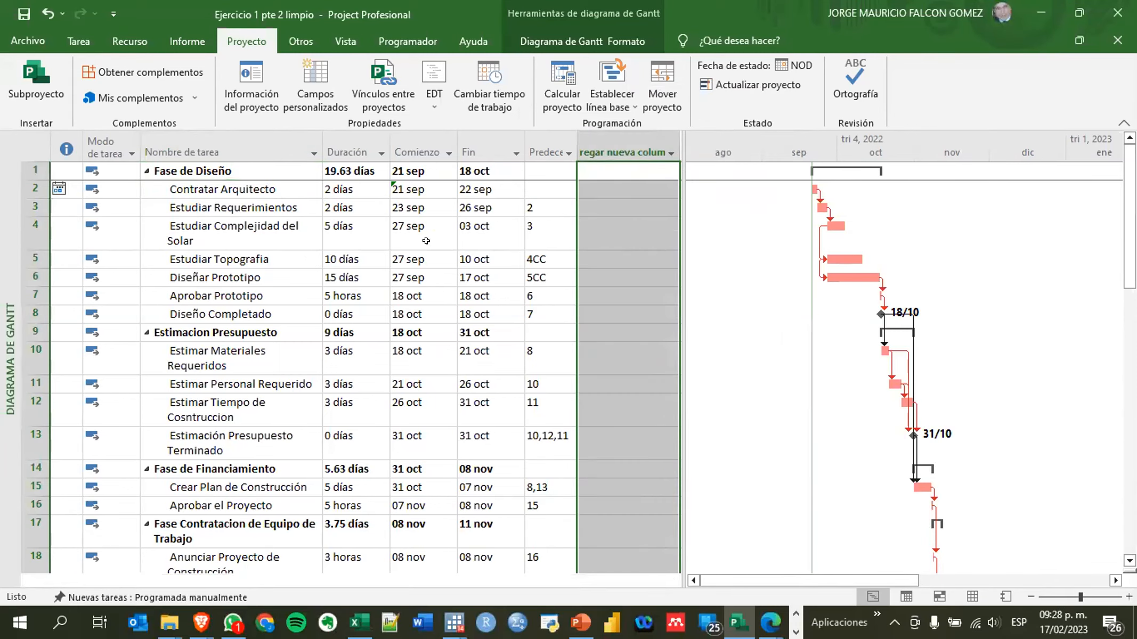
pyautogui.click(103, 149)
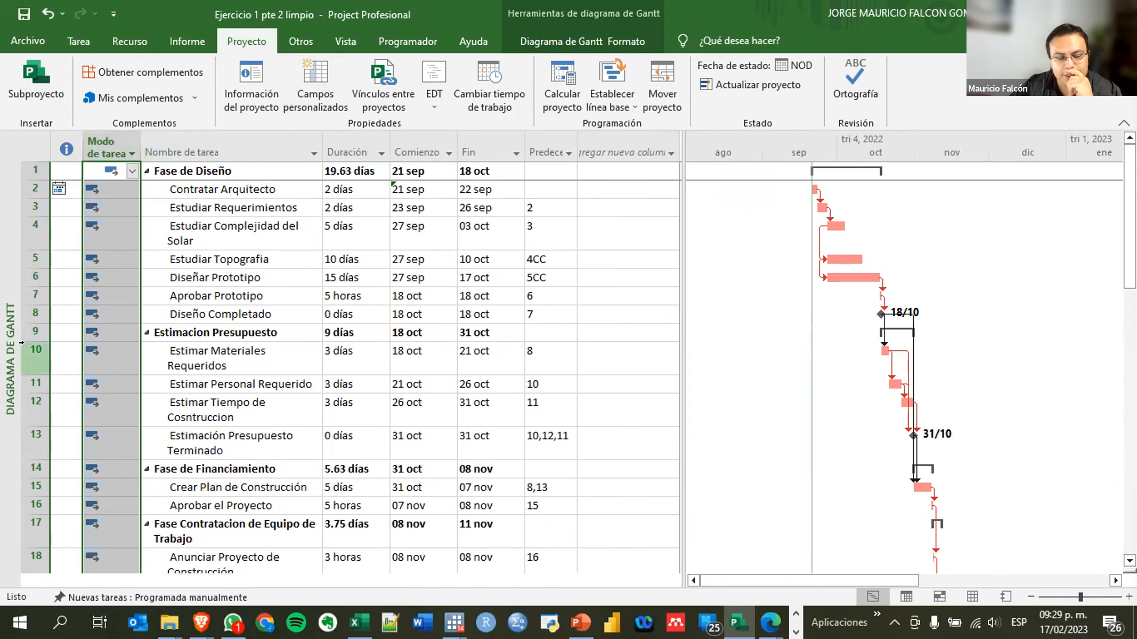
pyautogui.rightClick(8, 368)
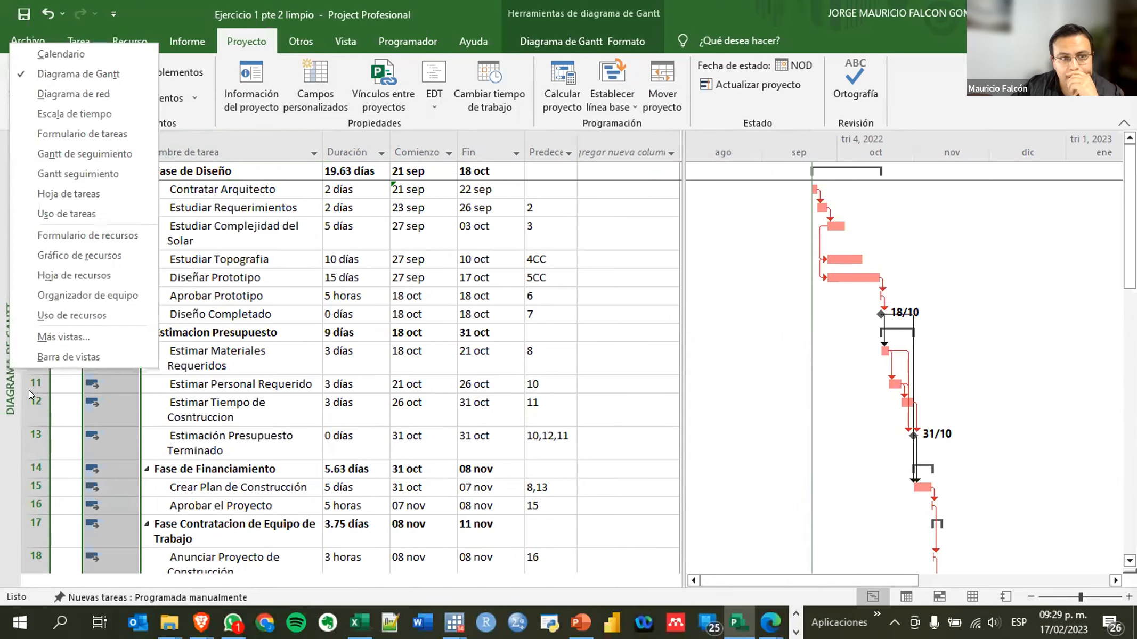
pyautogui.click(440, 261)
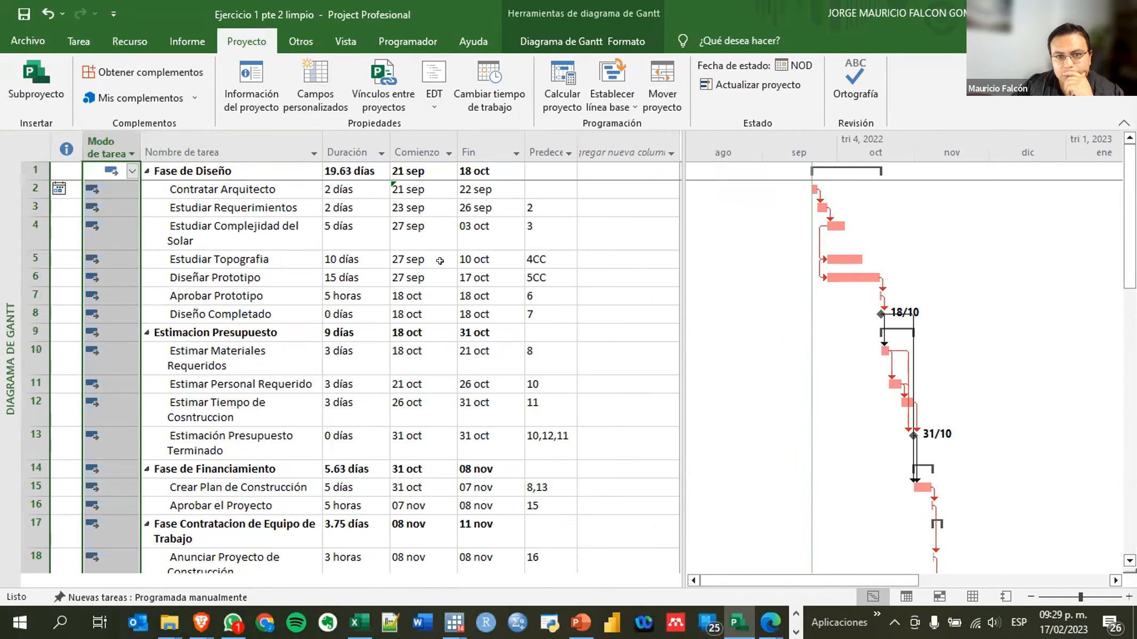
pyautogui.click(315, 256)
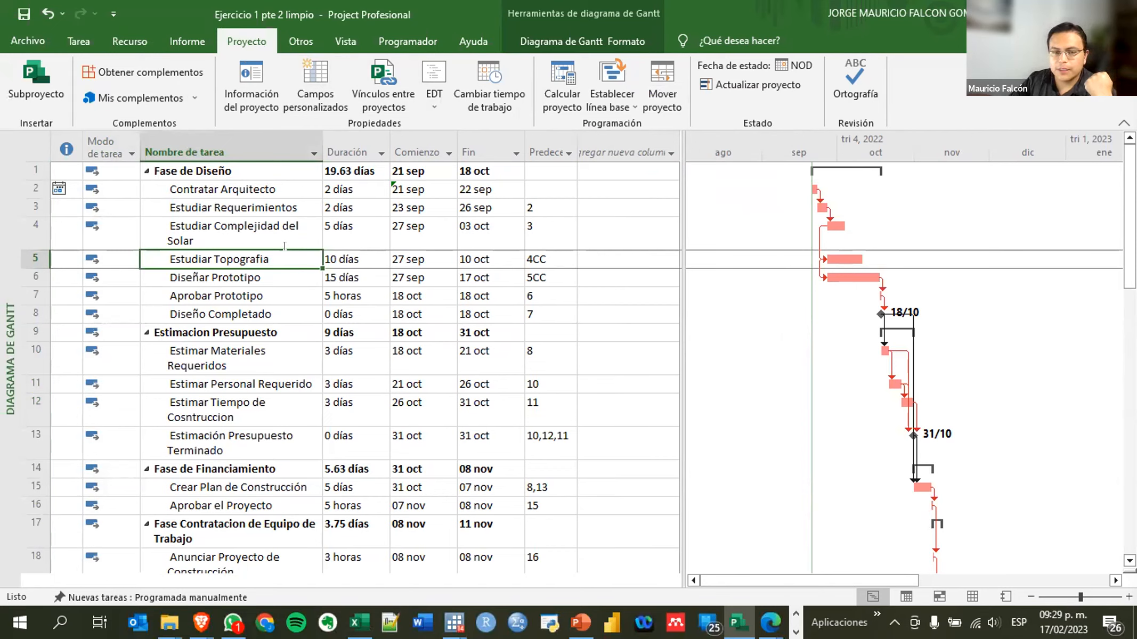
# Switch to the exercise PDF in Edge and find the Cuadro 2 resource inventory on page 3
pyautogui.click(780, 621)
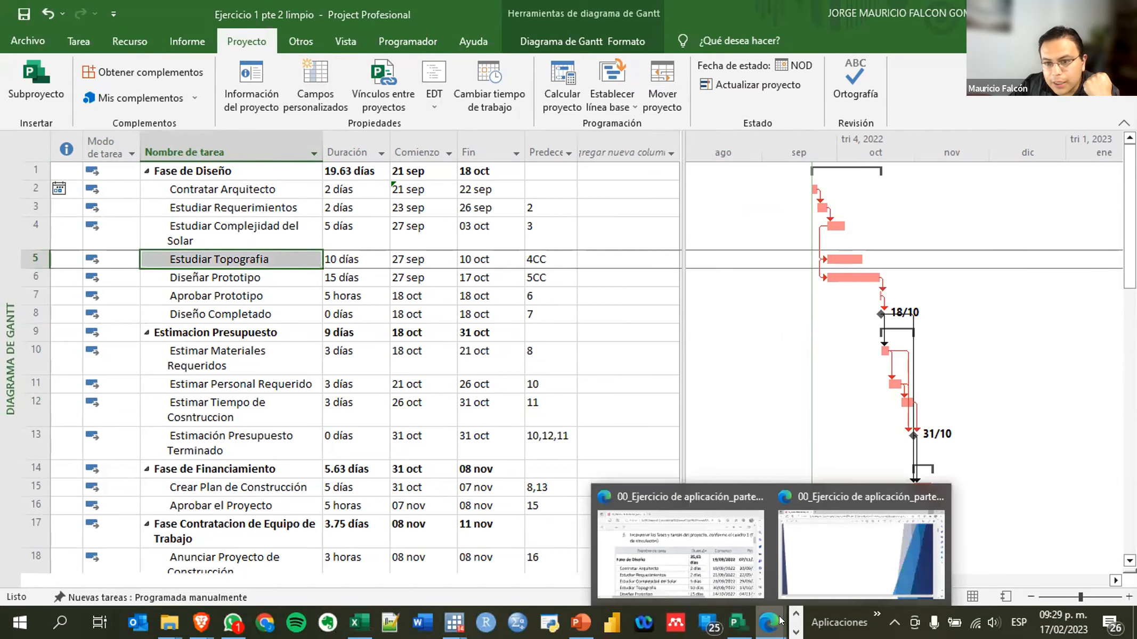
pyautogui.click(812, 572)
pyautogui.scroll(-5, 586, 408)
pyautogui.scroll(-20, 586, 409)
pyautogui.scroll(-3, 588, 408)
pyautogui.scroll(12, 589, 407)
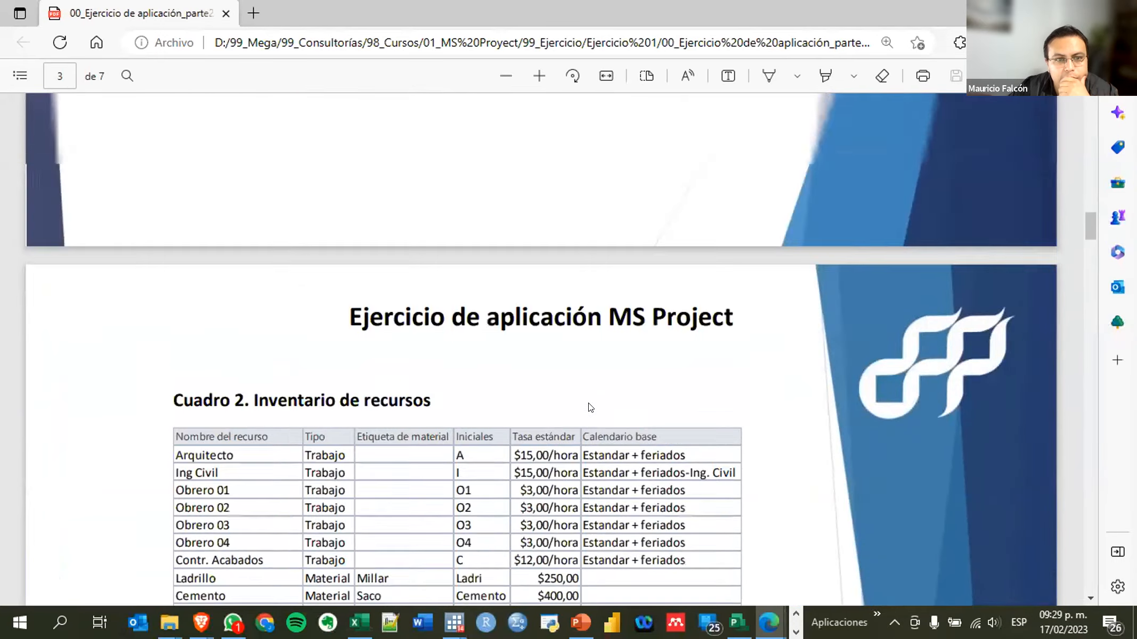
pyautogui.scroll(12, 589, 408)
pyautogui.scroll(-6, 589, 408)
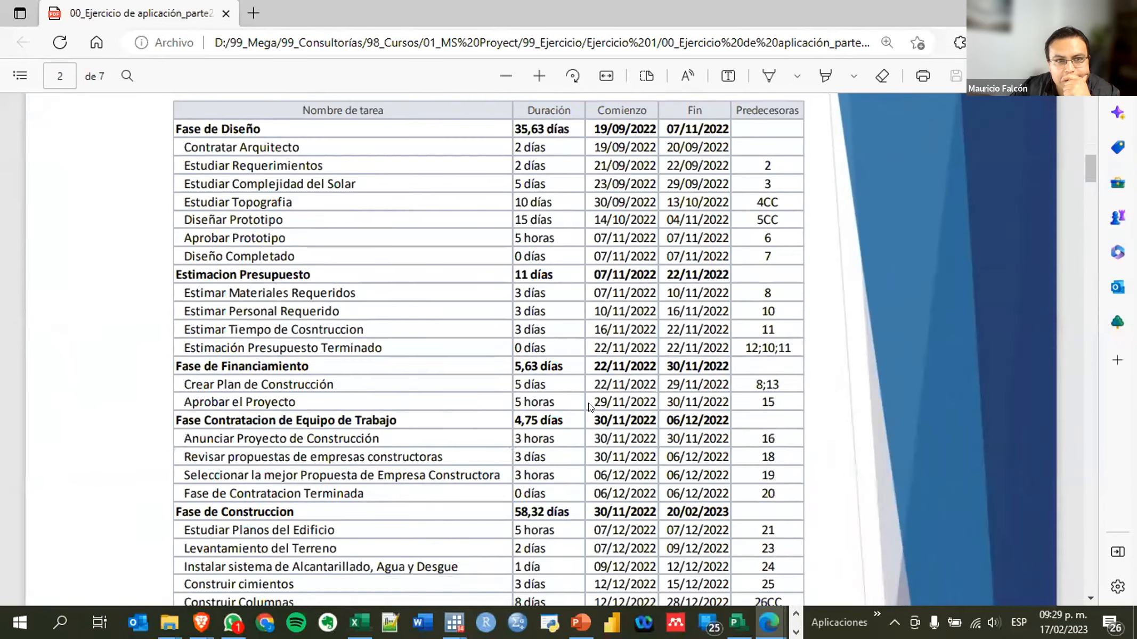
pyautogui.scroll(-8, 589, 407)
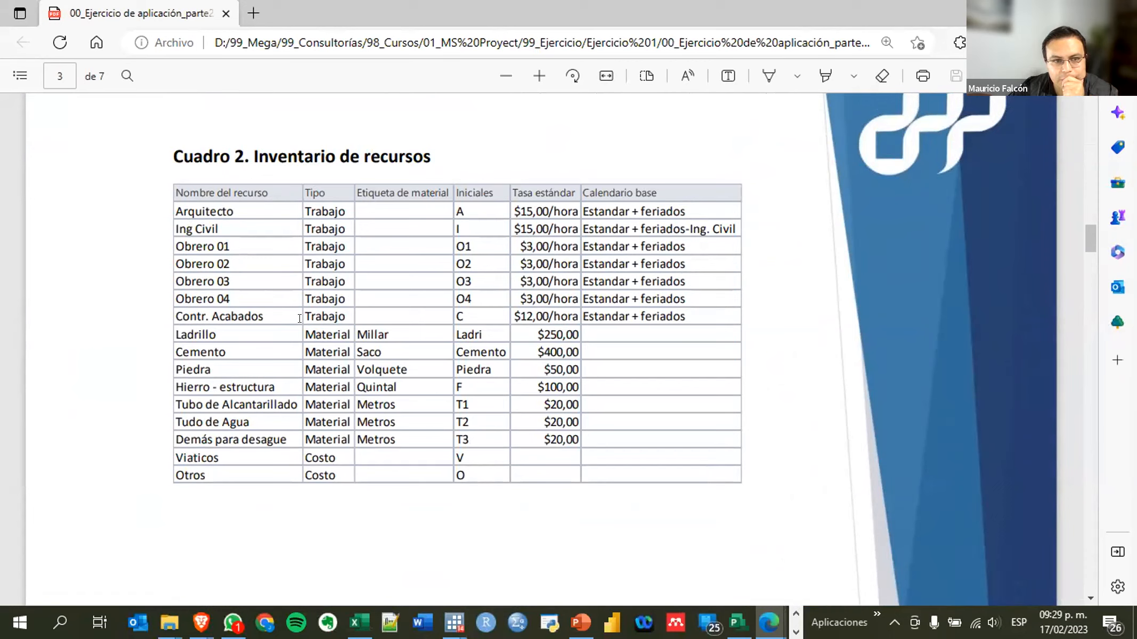
# Examine the resource names, types and material labels listed in the Cuadro 2 inventory
pyautogui.moveTo(178, 206); pyautogui.dragTo(261, 288)
pyautogui.click(179, 224)
pyautogui.click(185, 317)
pyautogui.moveTo(179, 312); pyautogui.dragTo(336, 320)
pyautogui.click(183, 326)
pyautogui.moveTo(184, 326)
pyautogui.mouseDown()
pyautogui.moveTo(167, 327)
pyautogui.moveTo(274, 332)
pyautogui.moveTo(314, 382)
pyautogui.moveTo(272, 386)
pyautogui.moveTo(192, 343)
pyautogui.mouseUp()
pyautogui.click(171, 338)
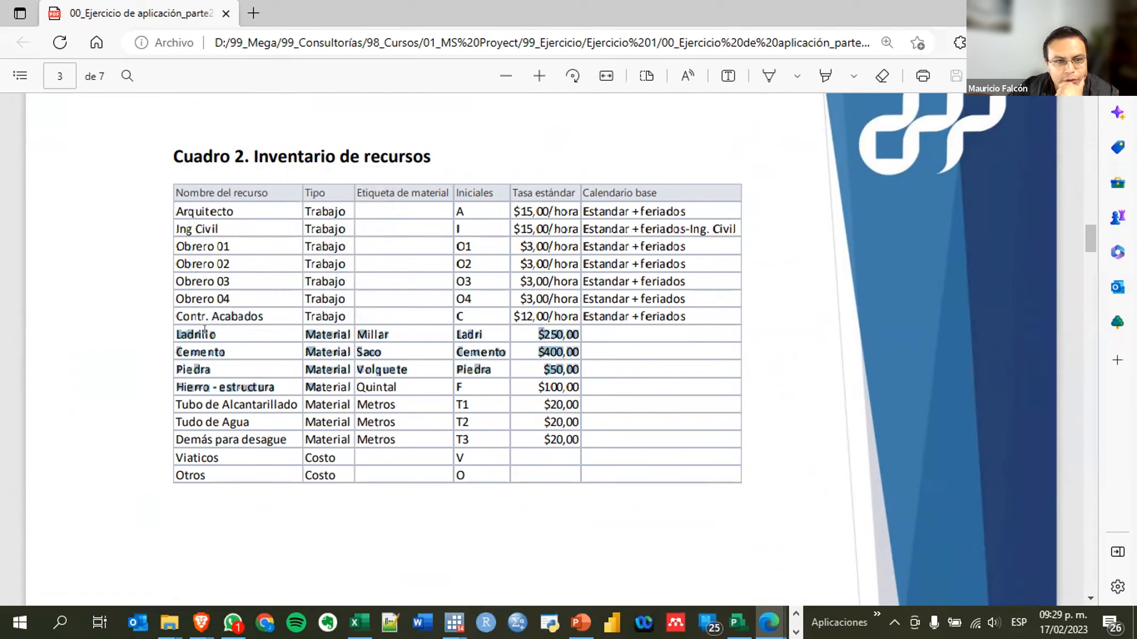
pyautogui.moveTo(87, 333); pyautogui.dragTo(448, 503)
pyautogui.click(794, 382)
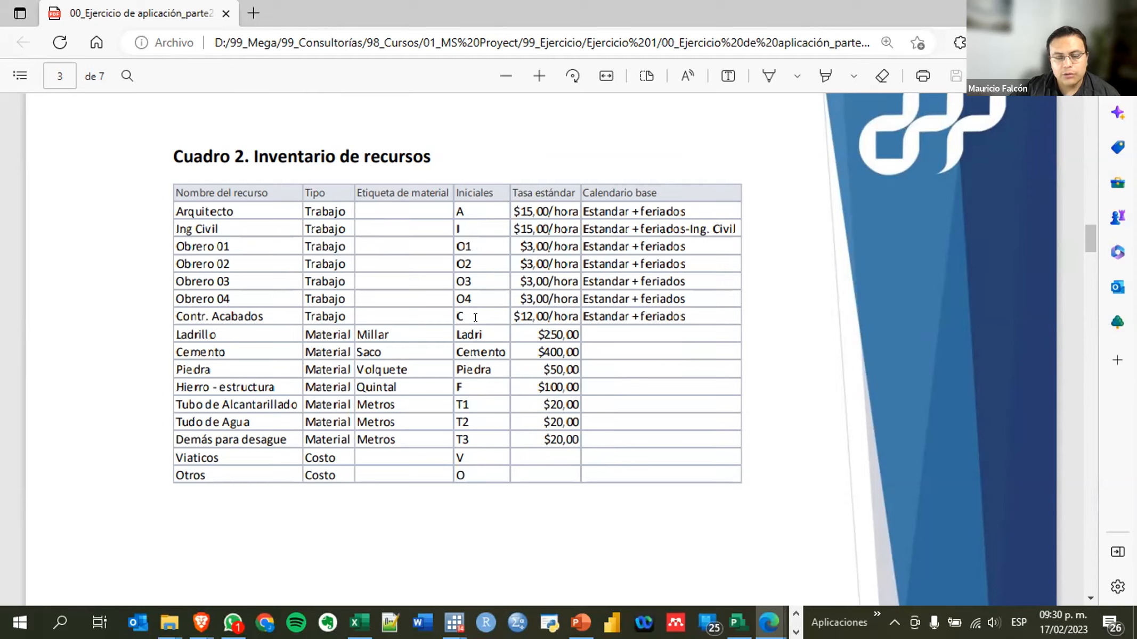
# Review the standard rates and base calendars of the work resources in Cuadro 2
pyautogui.moveTo(552, 223); pyautogui.dragTo(567, 290)
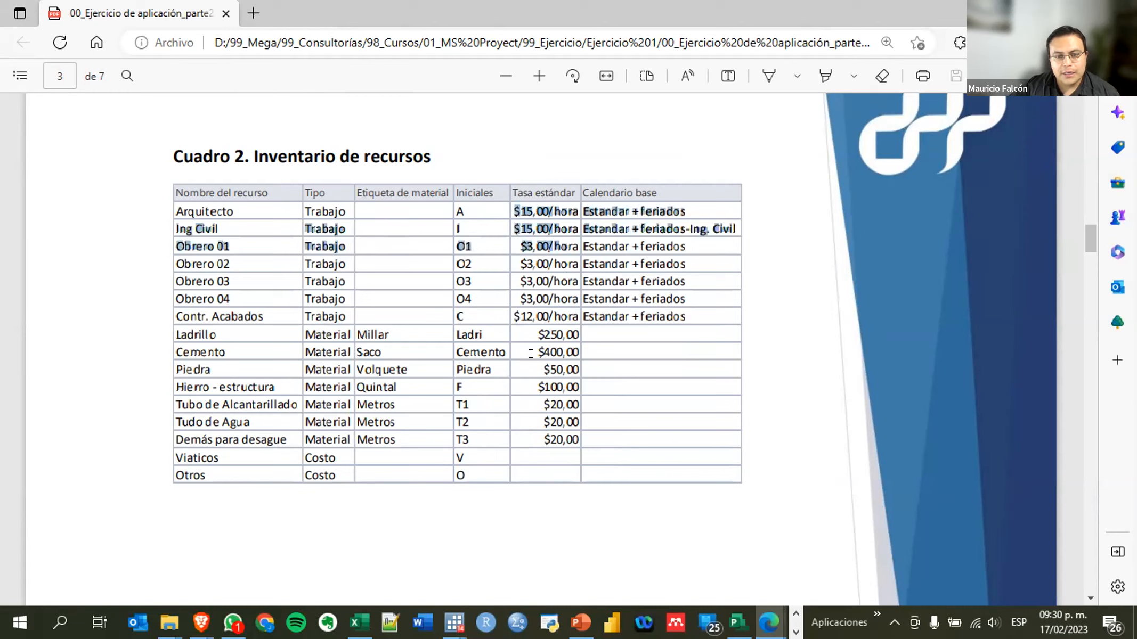
pyautogui.moveTo(550, 167); pyautogui.dragTo(548, 168)
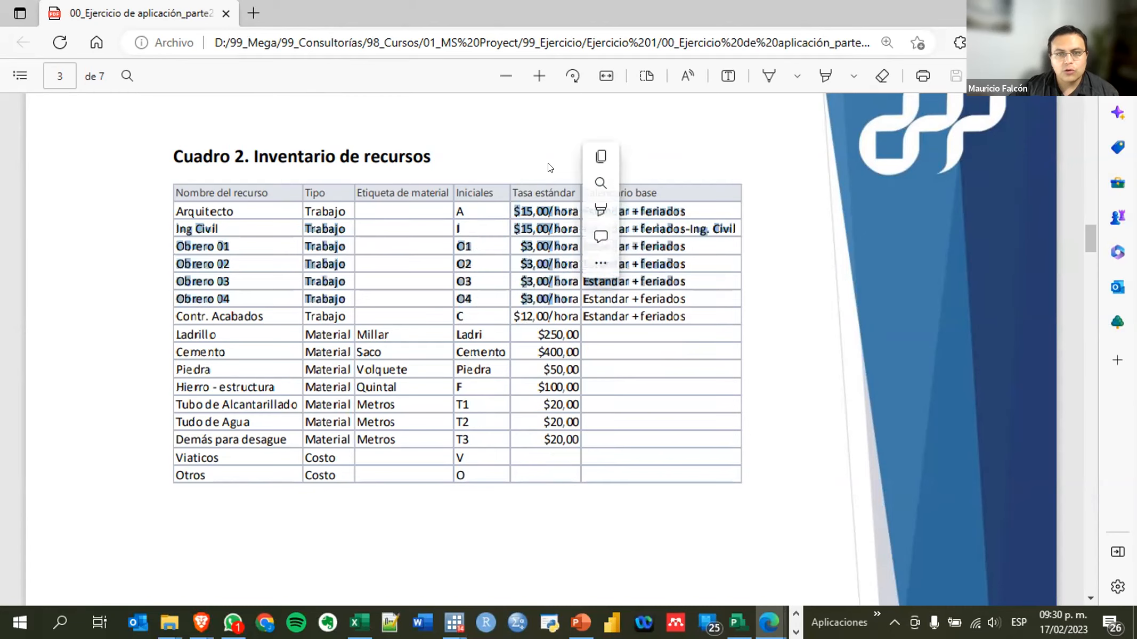
pyautogui.click(548, 167)
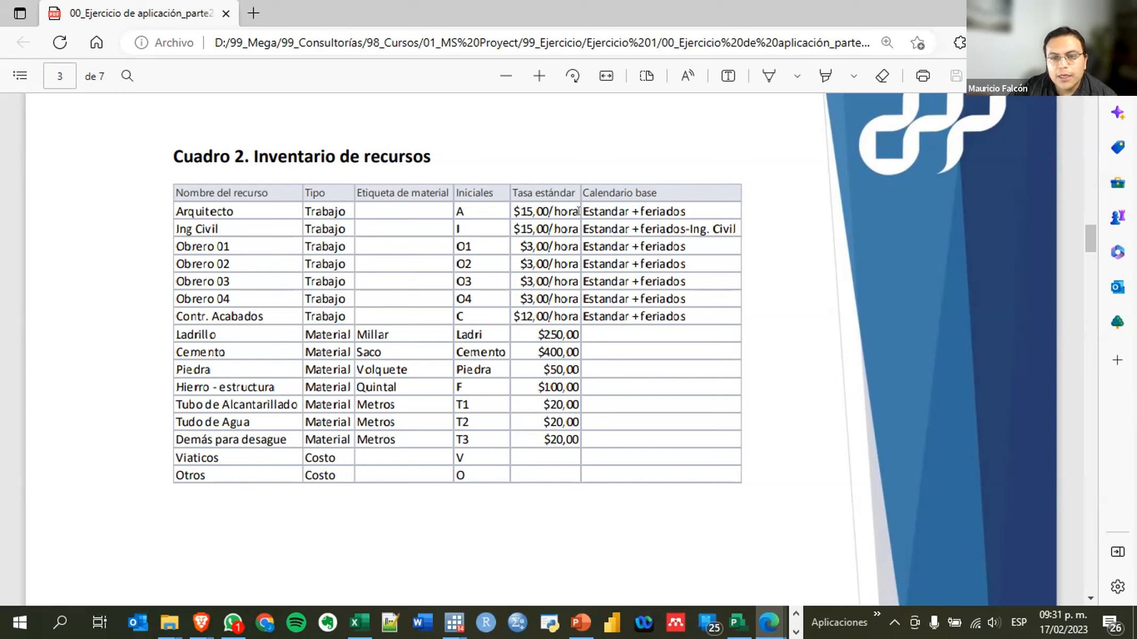
pyautogui.moveTo(582, 208); pyautogui.dragTo(618, 211)
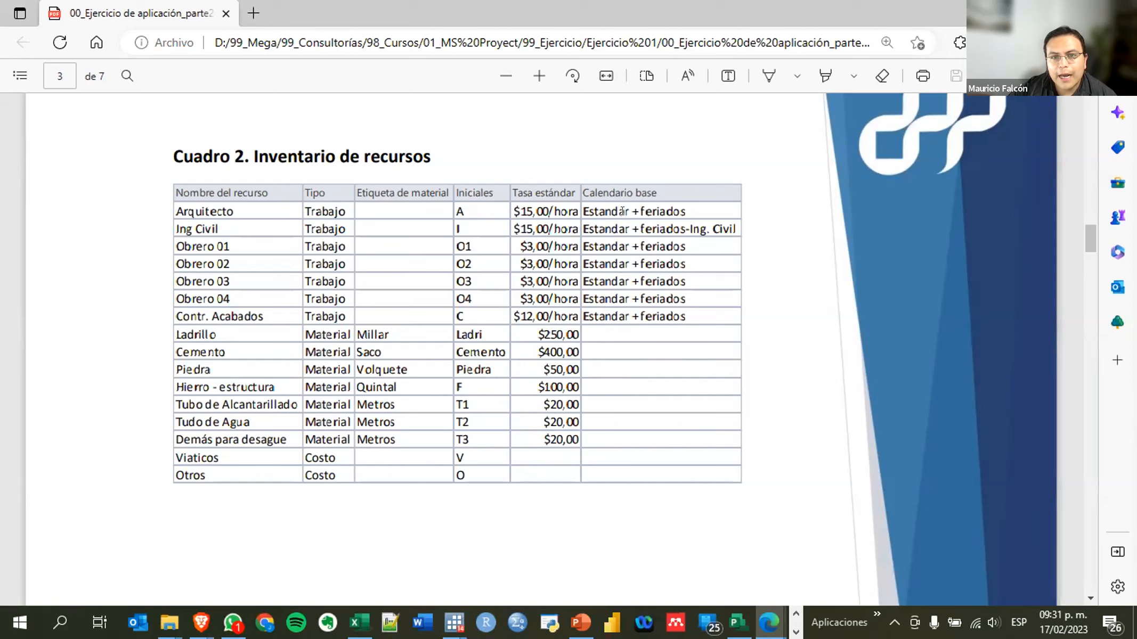
pyautogui.moveTo(685, 302); pyautogui.dragTo(686, 312)
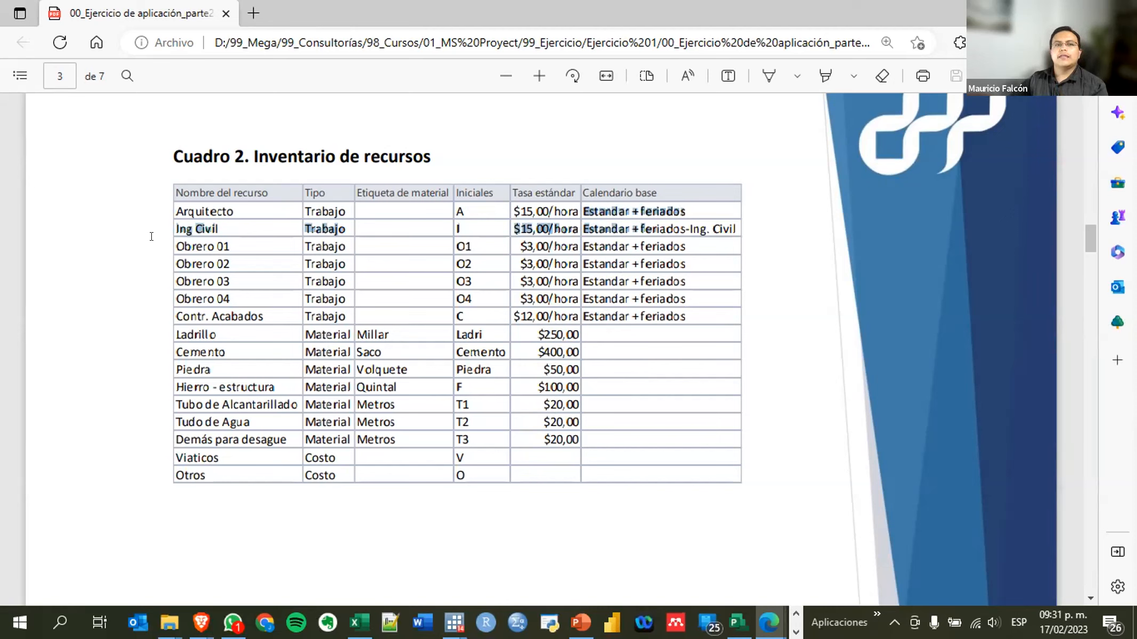
pyautogui.moveTo(218, 275); pyautogui.dragTo(420, 298)
pyautogui.click(633, 331)
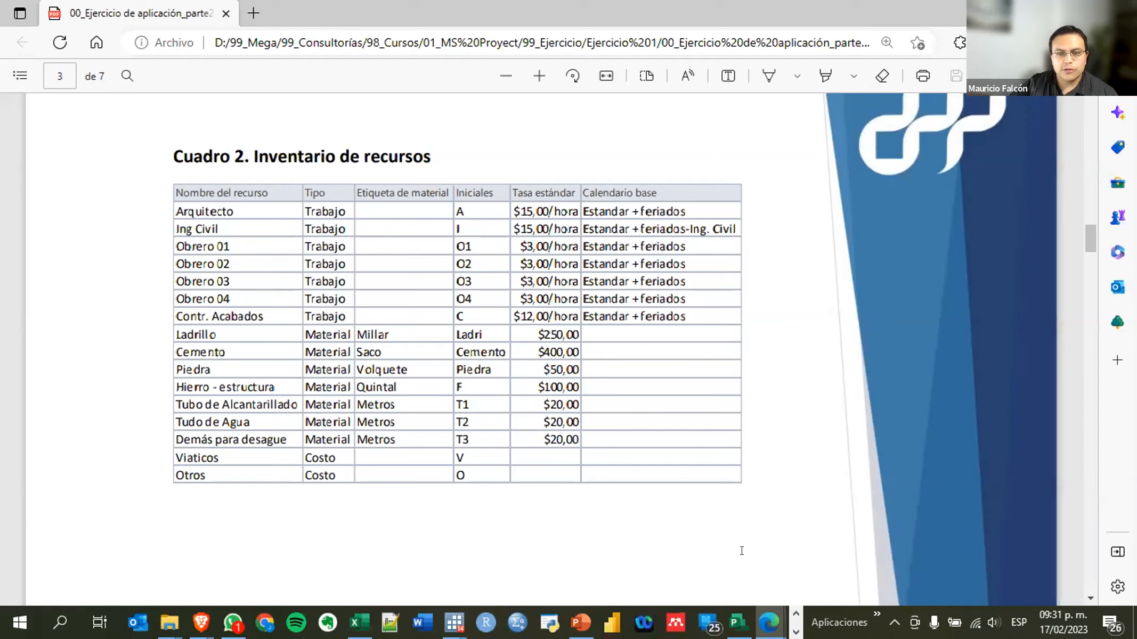
# Return to the Project file and change the view from Diagrama de Gantt to Hoja de recursos
pyautogui.click(728, 620)
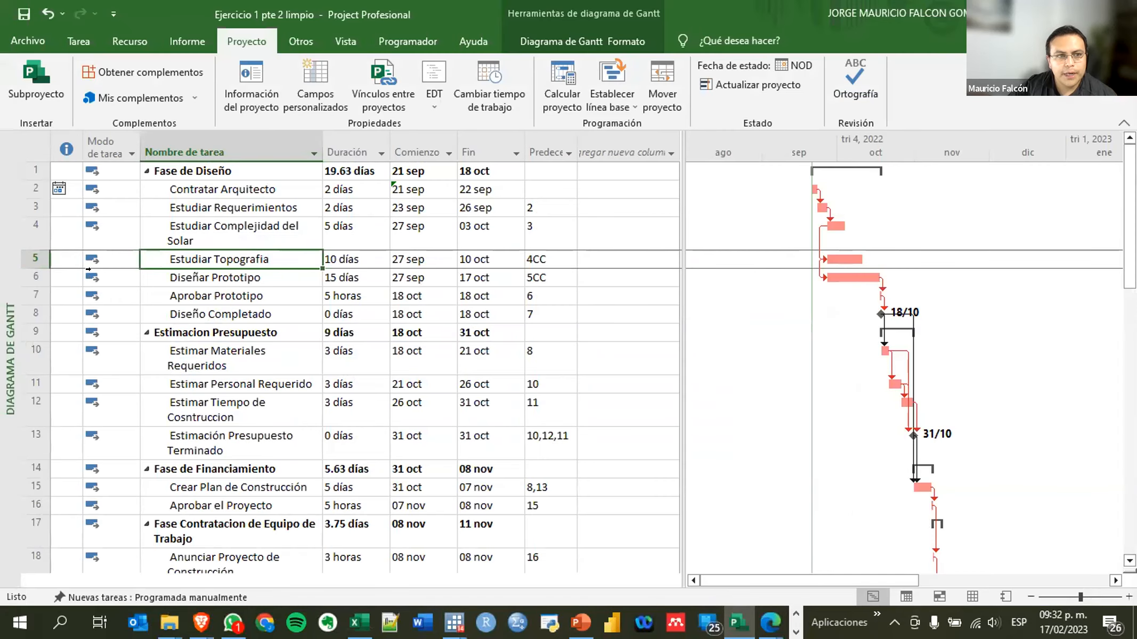
pyautogui.rightClick(9, 330)
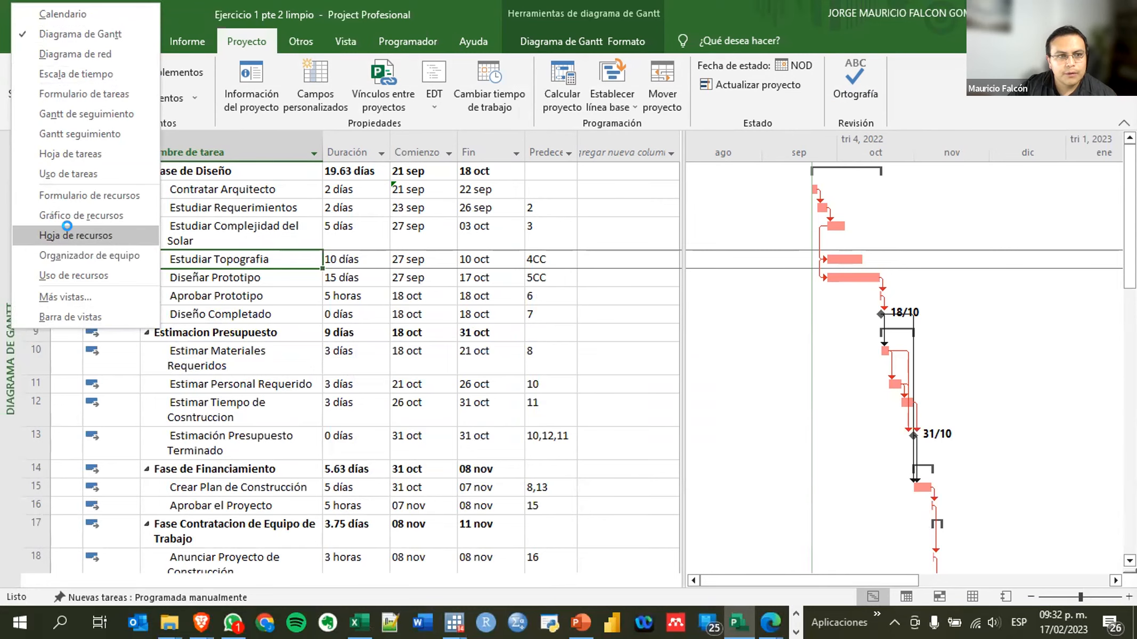
pyautogui.click(64, 235)
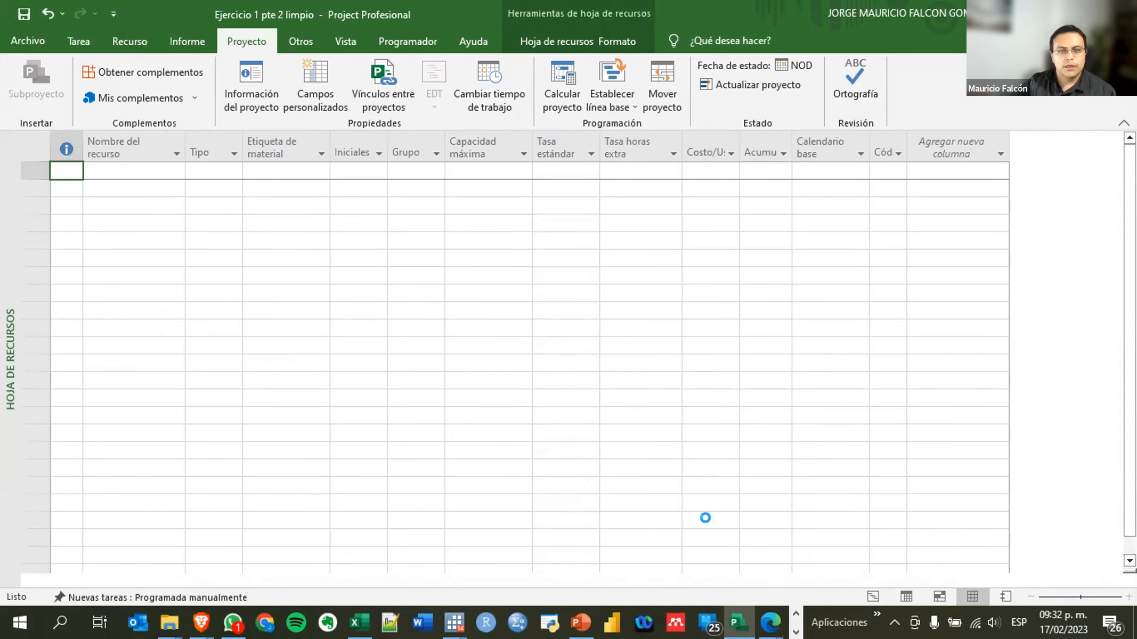
# Restore and widen the Project and Edge windows, placing the PDF lower so it shows beneath the resource sheet
pyautogui.click(1080, 13)
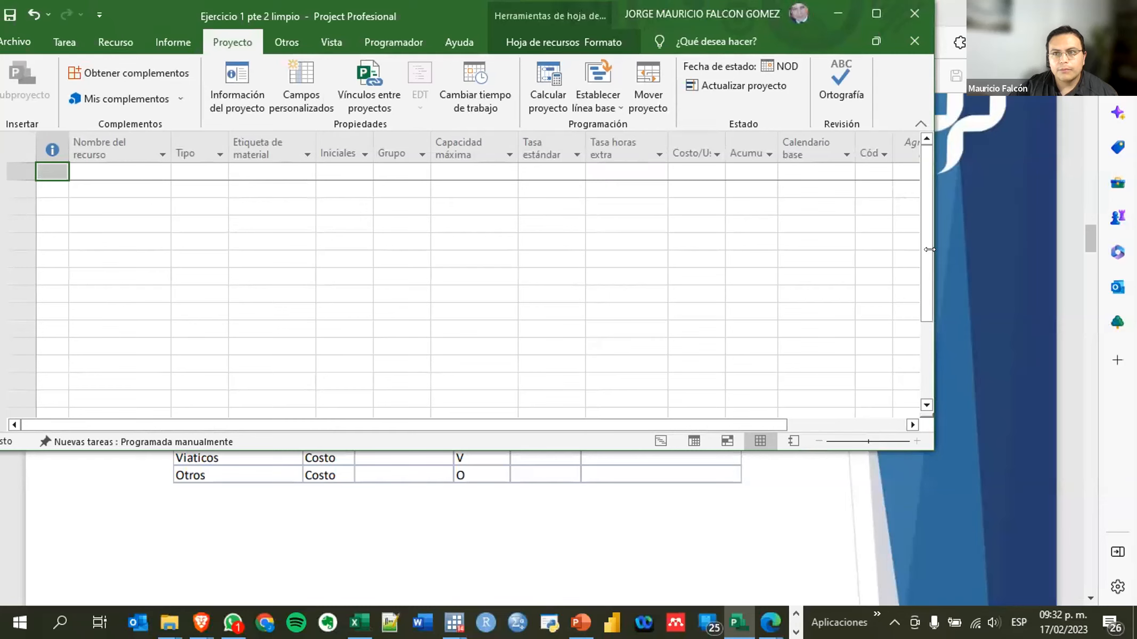
pyautogui.moveTo(929, 250); pyautogui.dragTo(1114, 249)
pyautogui.click(809, 518)
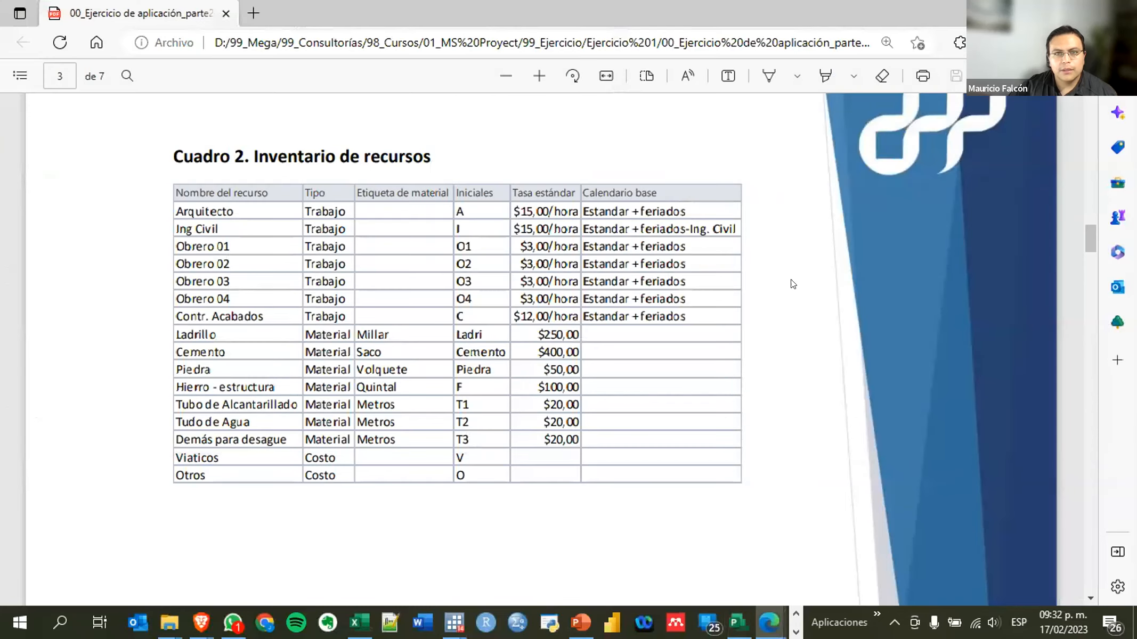
pyautogui.click(1100, 13)
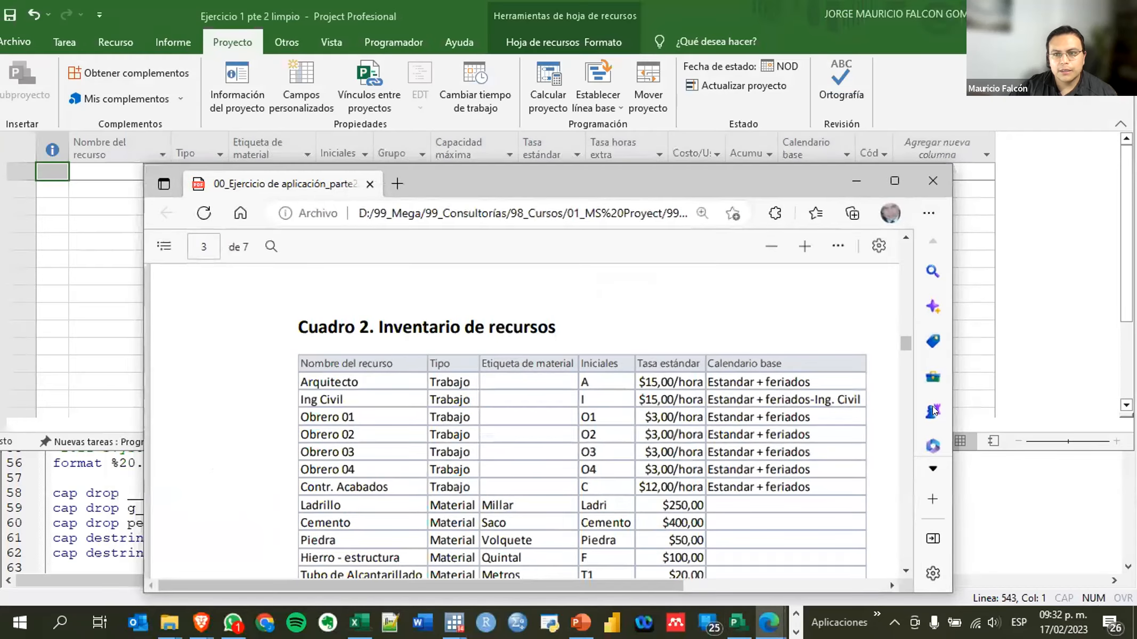
pyautogui.moveTo(950, 409); pyautogui.dragTo(1134, 409)
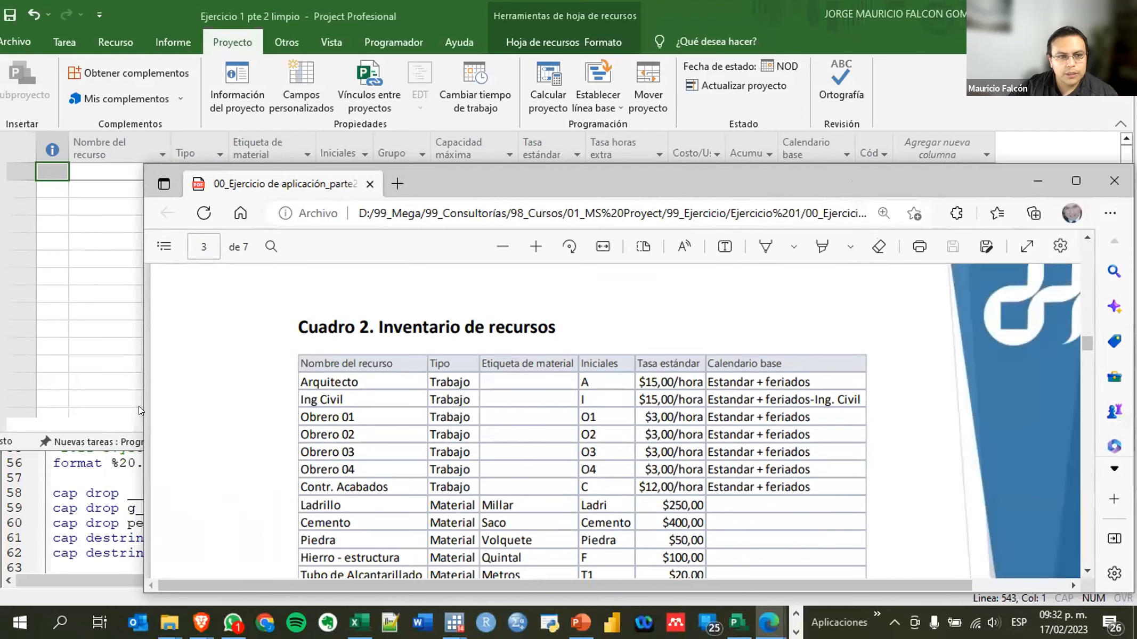
pyautogui.moveTo(137, 407); pyautogui.dragTo(1, 407)
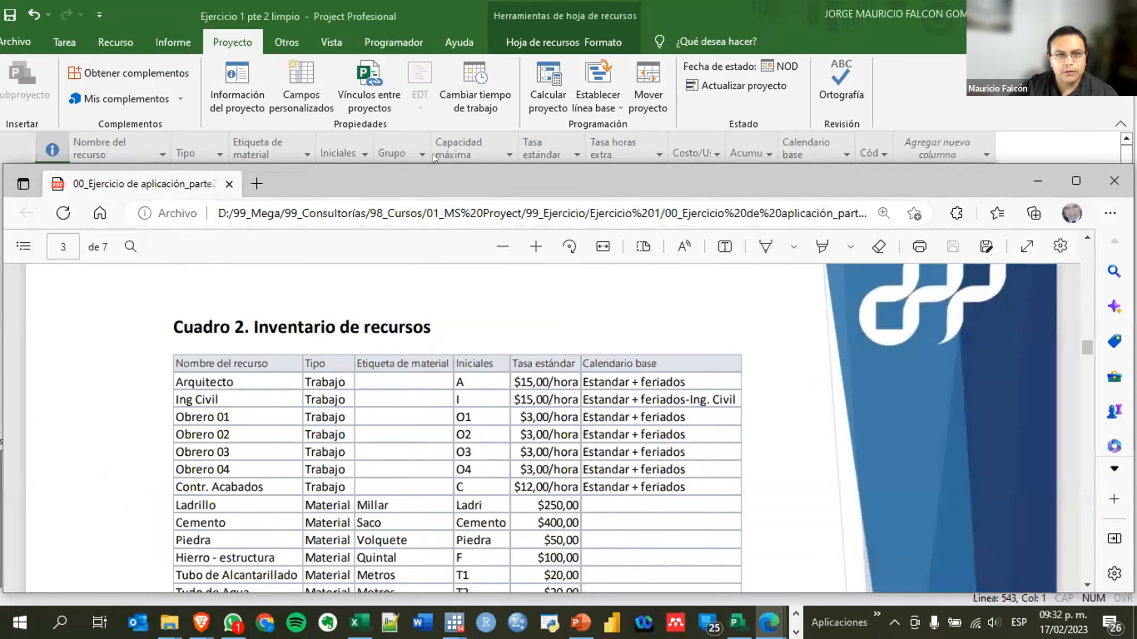
pyautogui.moveTo(434, 158); pyautogui.dragTo(213, 305)
pyautogui.click(240, 224)
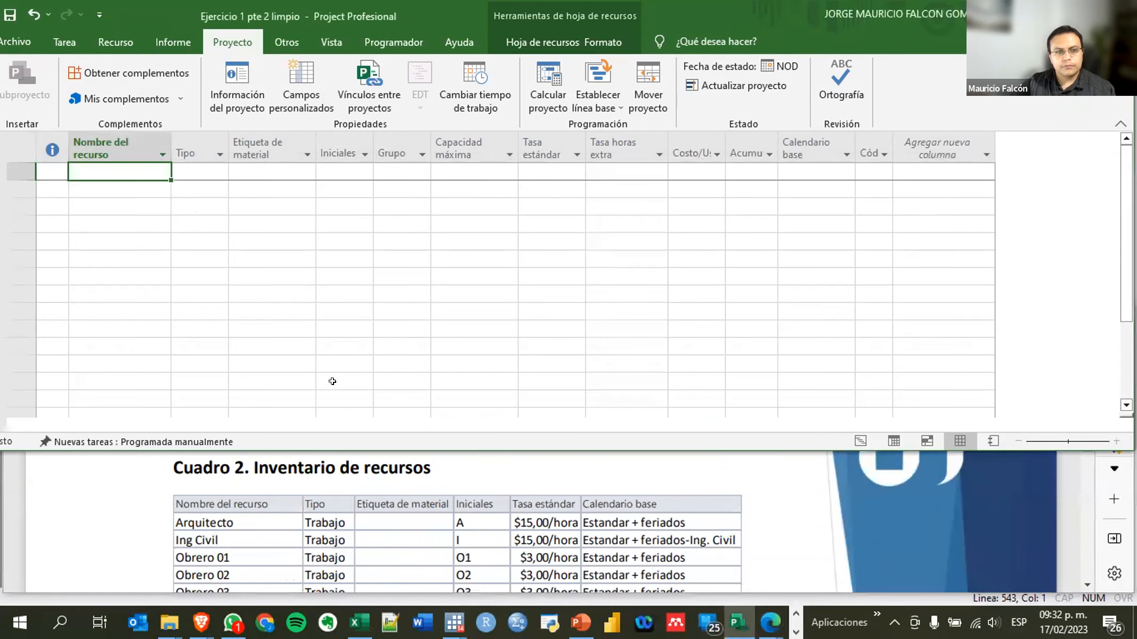
# Adjust the PDF so the Cuadro 2 header and first resources are visible below, and select the first empty Nombre del recurso cell
pyautogui.click(768, 493)
pyautogui.click(1086, 581)
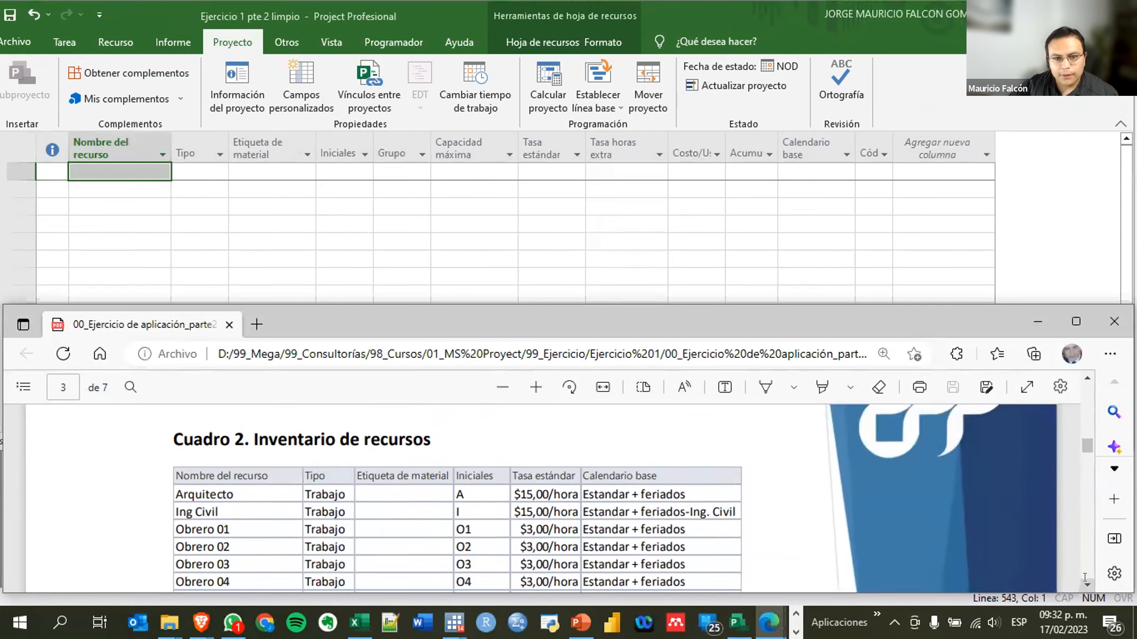
pyautogui.click(1085, 581)
pyautogui.click(661, 229)
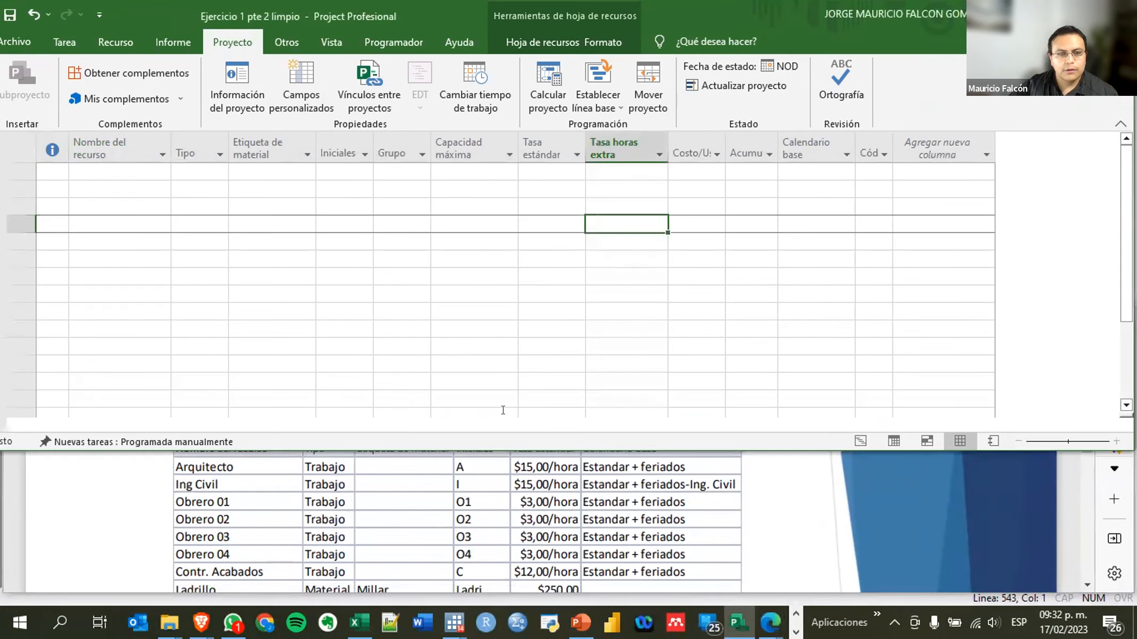
pyautogui.click(1049, 478)
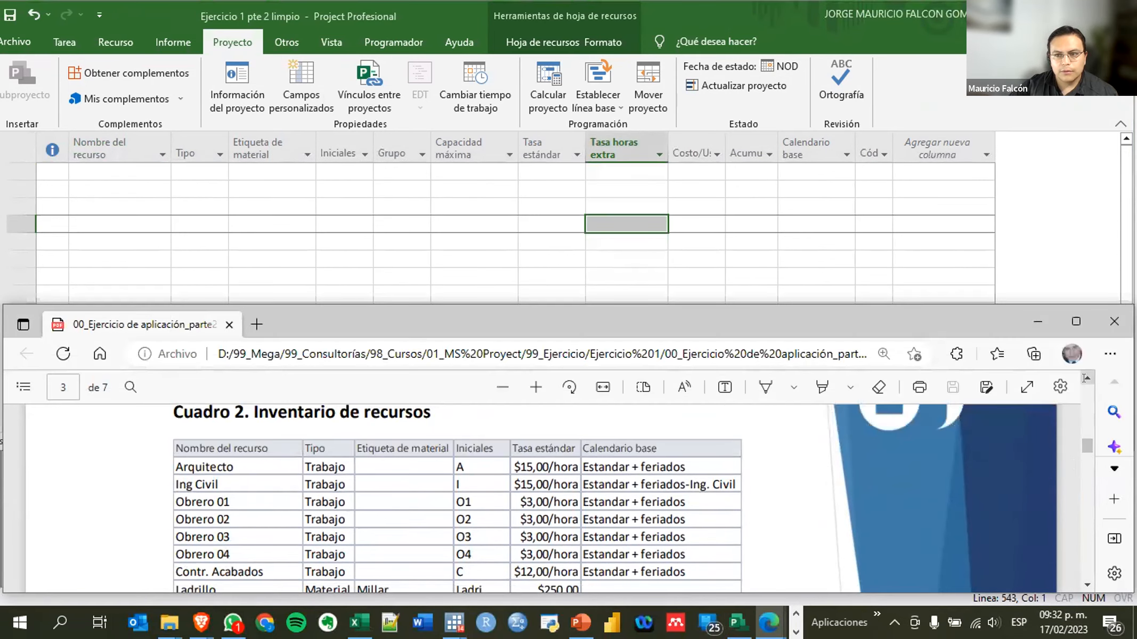
pyautogui.click(1085, 377)
pyautogui.click(537, 236)
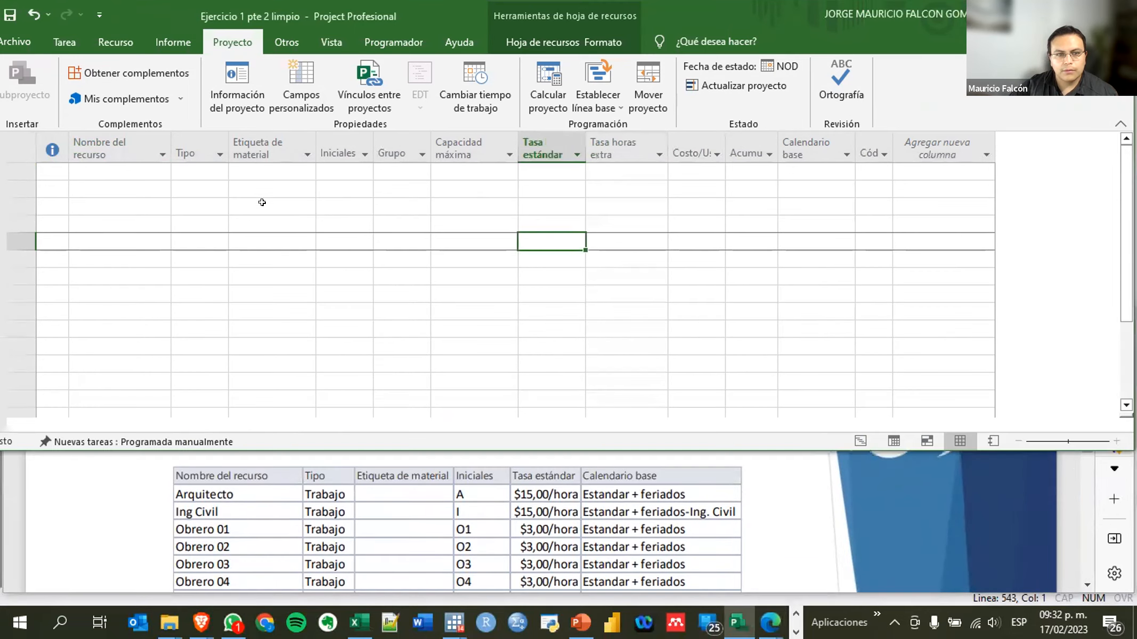
pyautogui.click(156, 170)
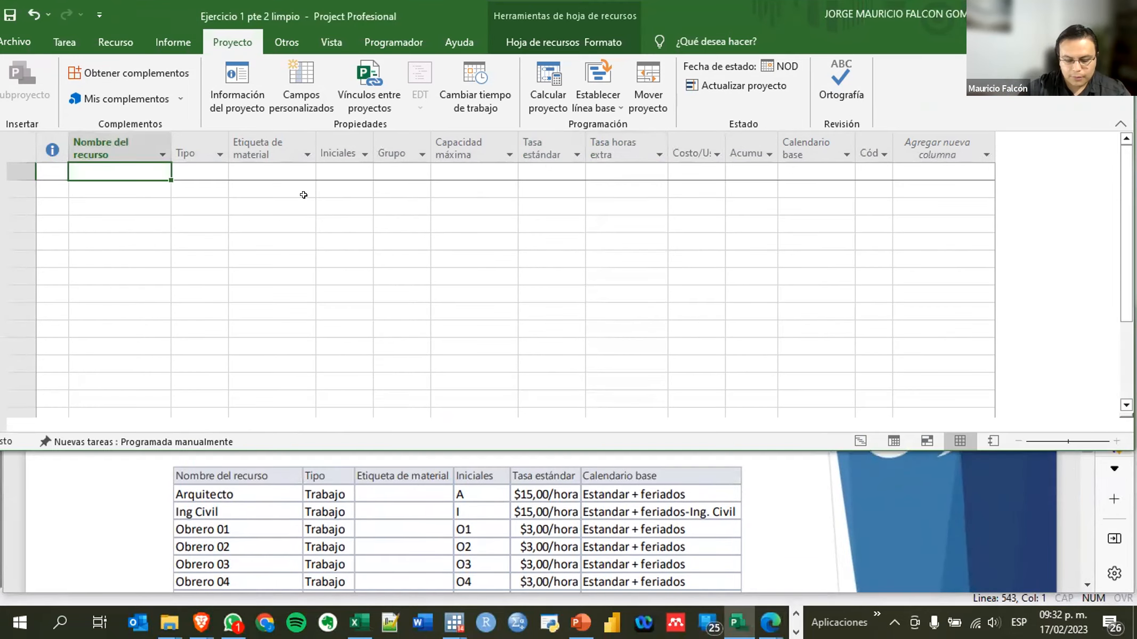
# Enter Arquitecto as the first resource and set its Tipo to Trabajo
pyautogui.write('Arqu')
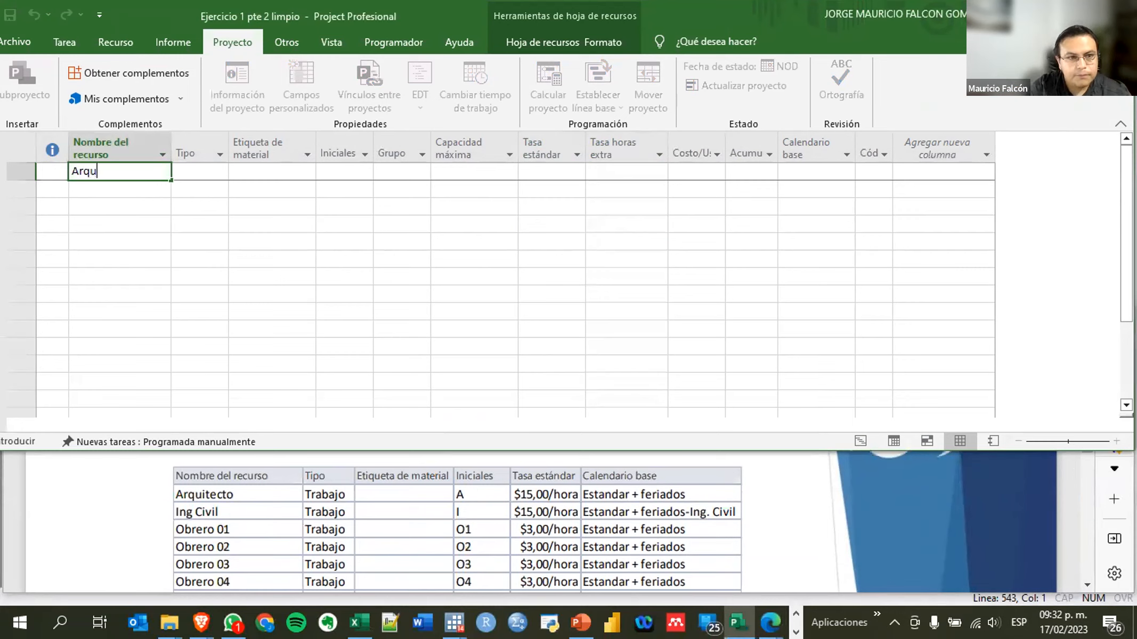
pyautogui.write('itect')
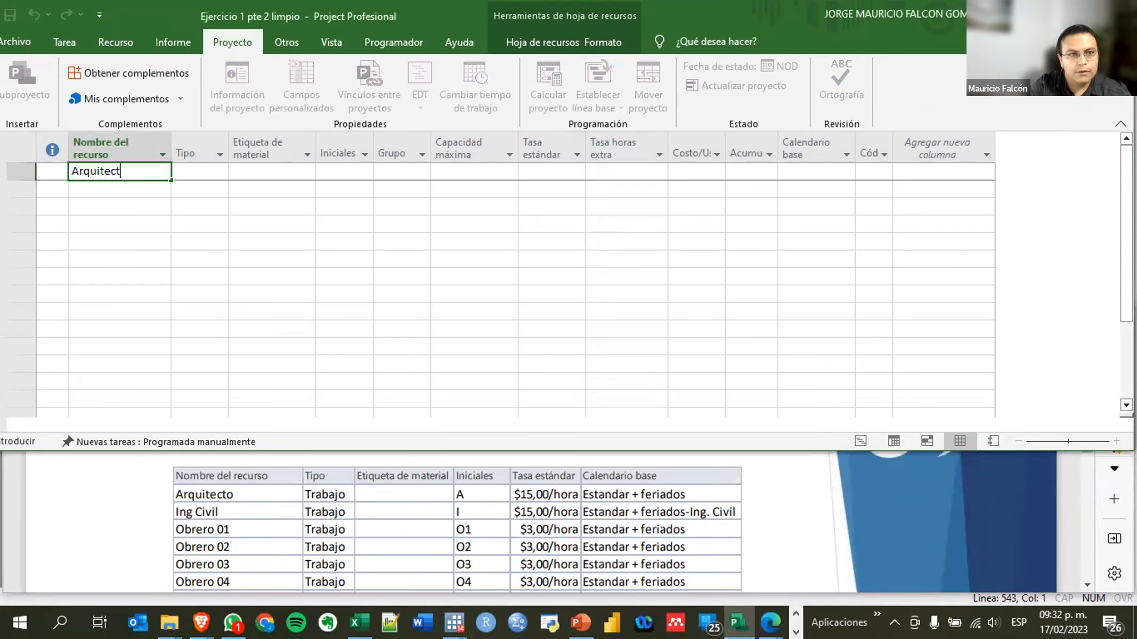
pyautogui.write('o')
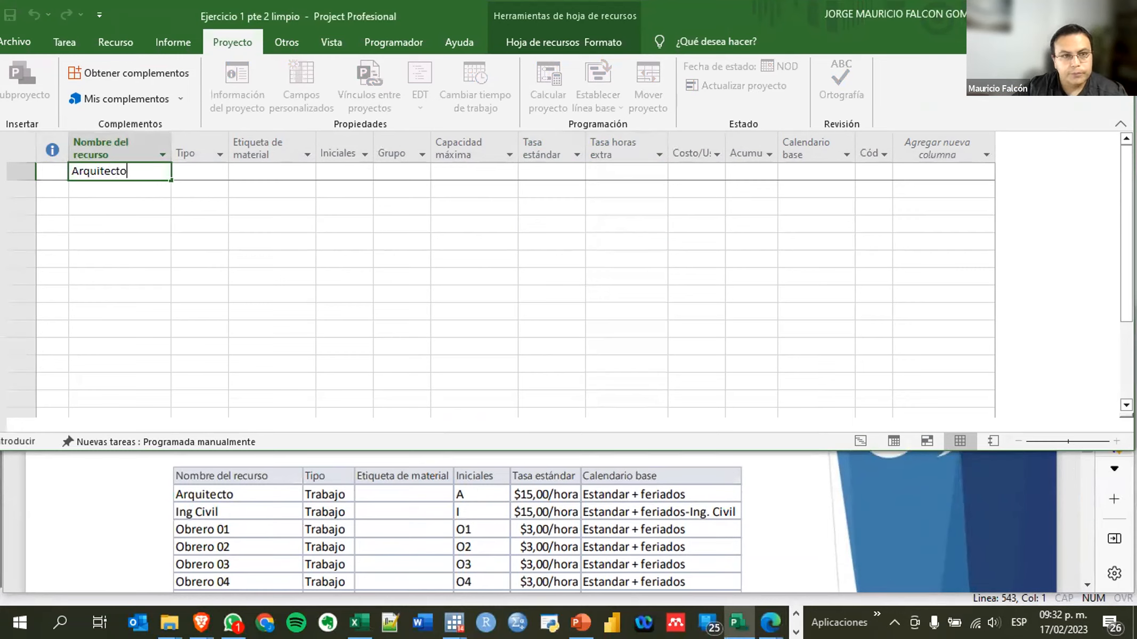
pyautogui.click(212, 169)
pyautogui.click(214, 175)
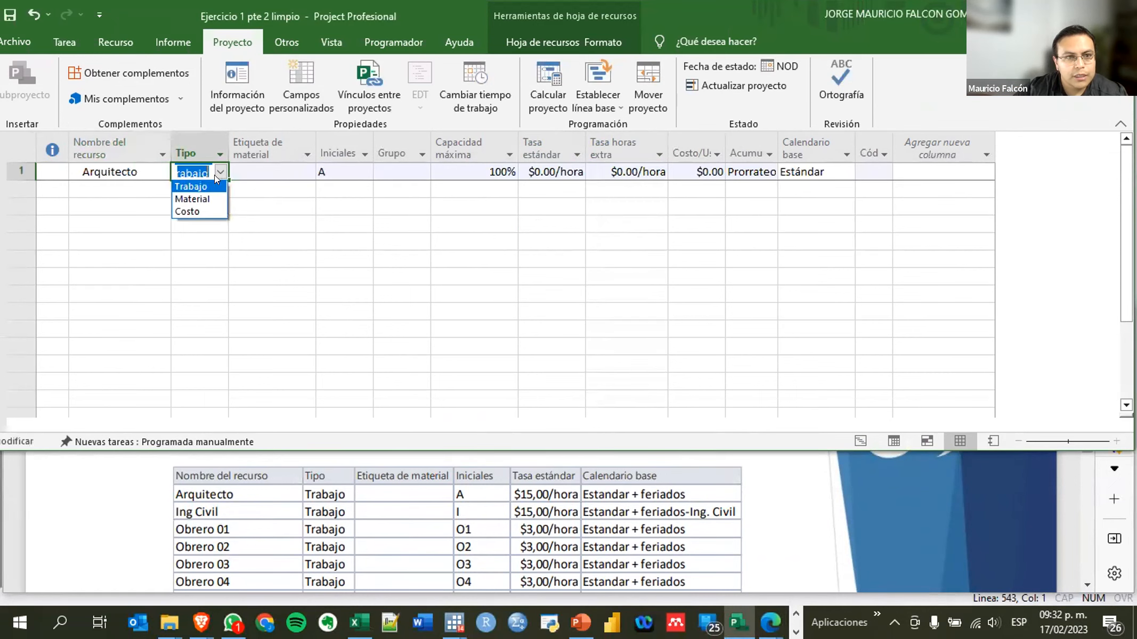
pyautogui.click(191, 188)
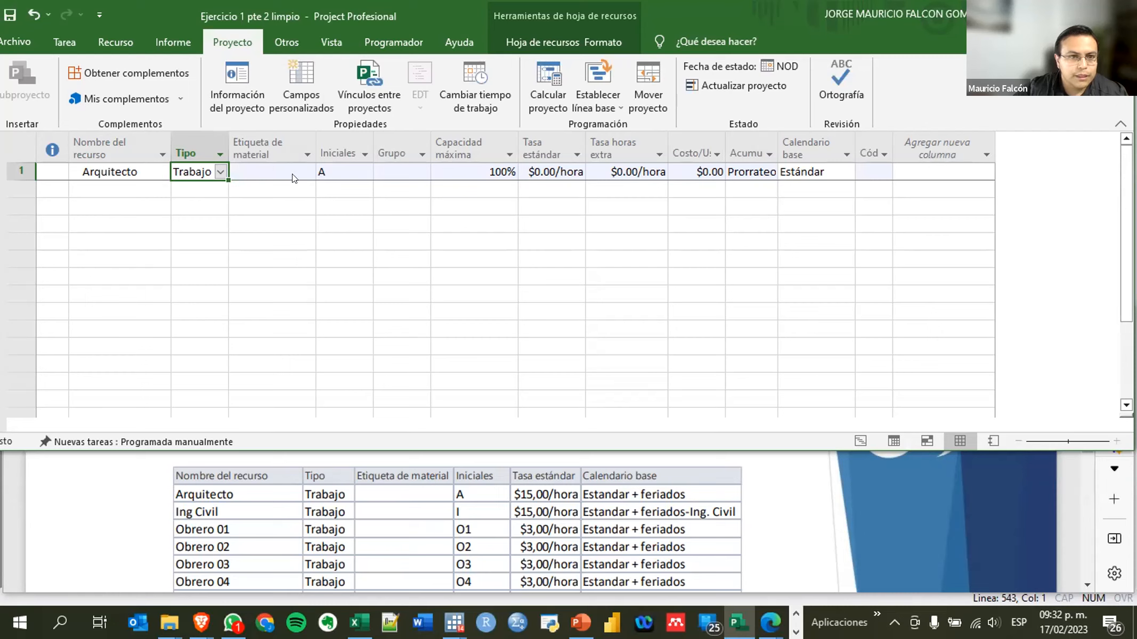
# Check Arquitecto's initials and maximum capacity, and set its Tasa estándar to $15.00/hora
pyautogui.click(345, 169)
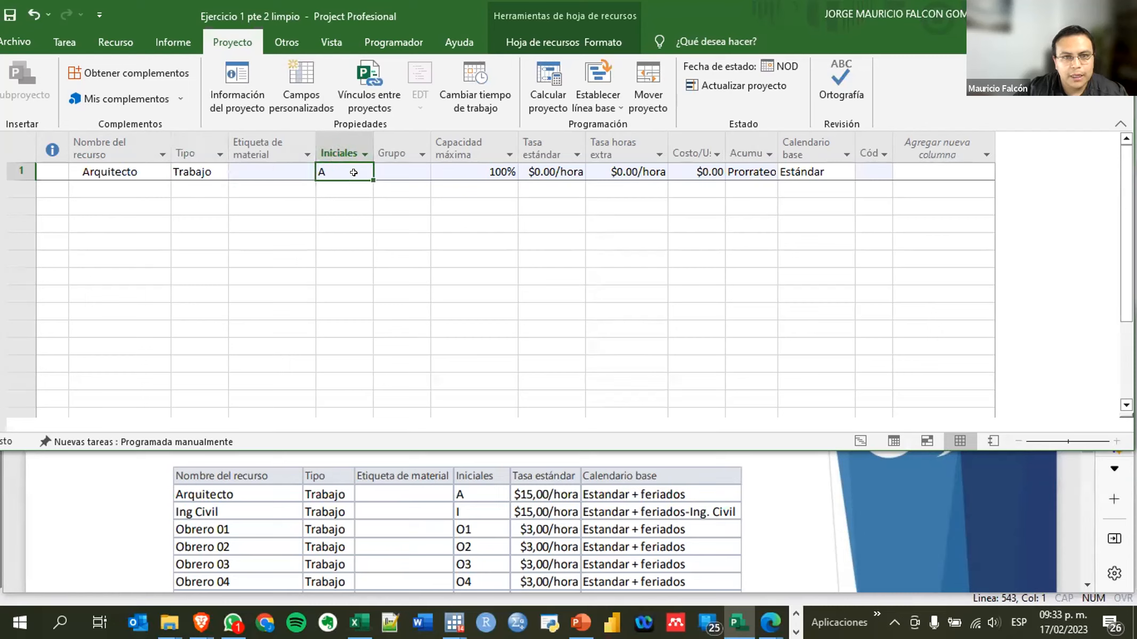
pyautogui.click(463, 171)
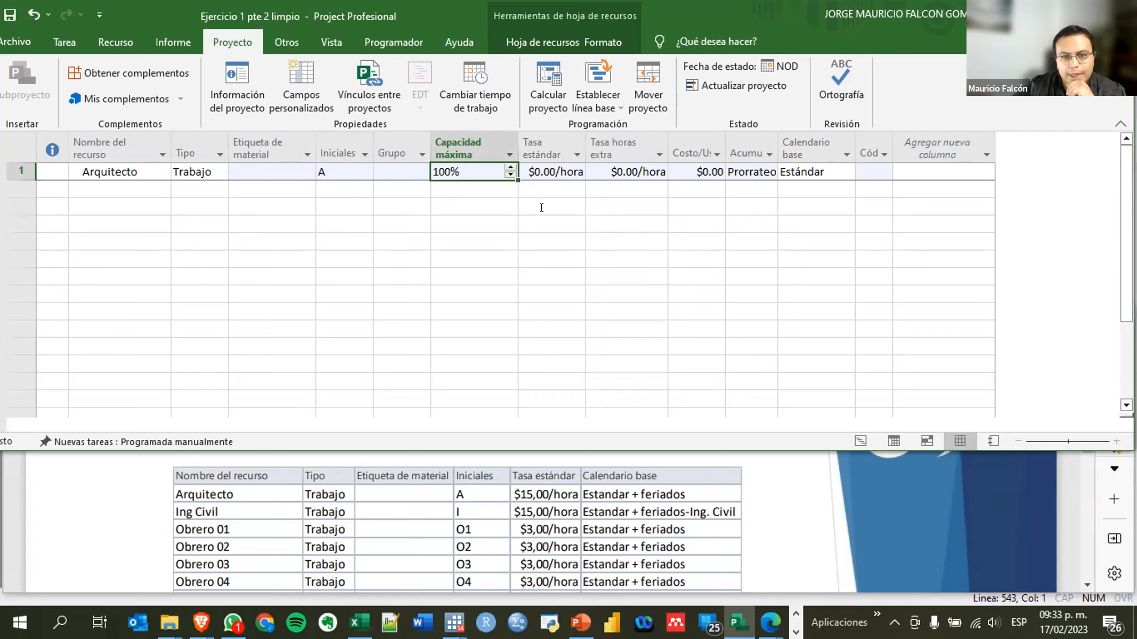
pyautogui.click(541, 171)
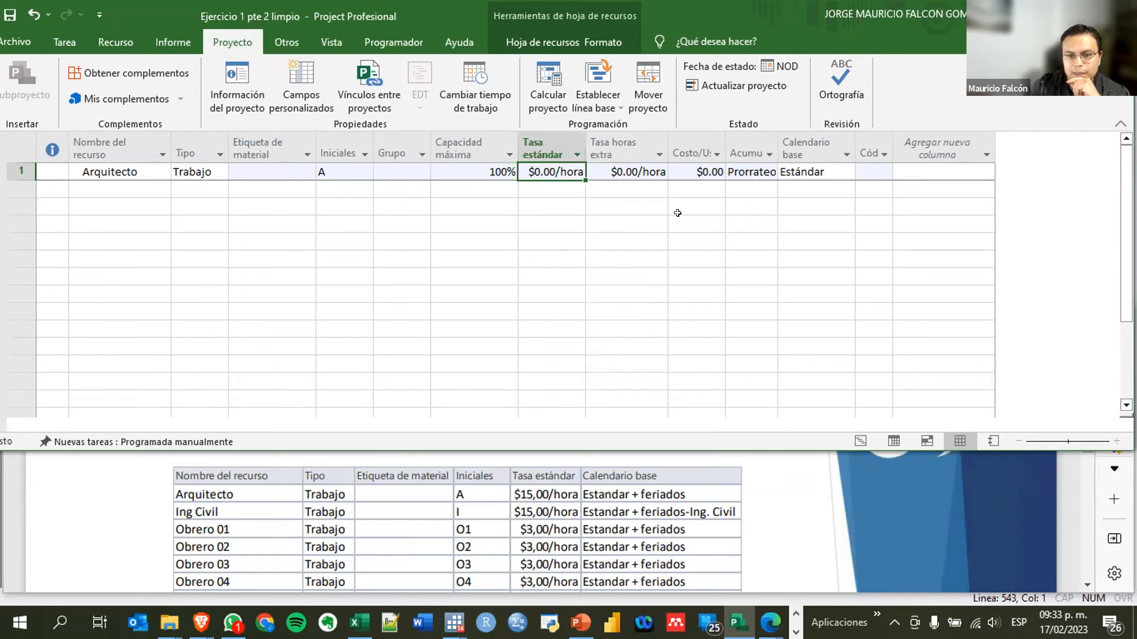
pyautogui.write('15')
pyautogui.press('Return')
pyautogui.press('Right')
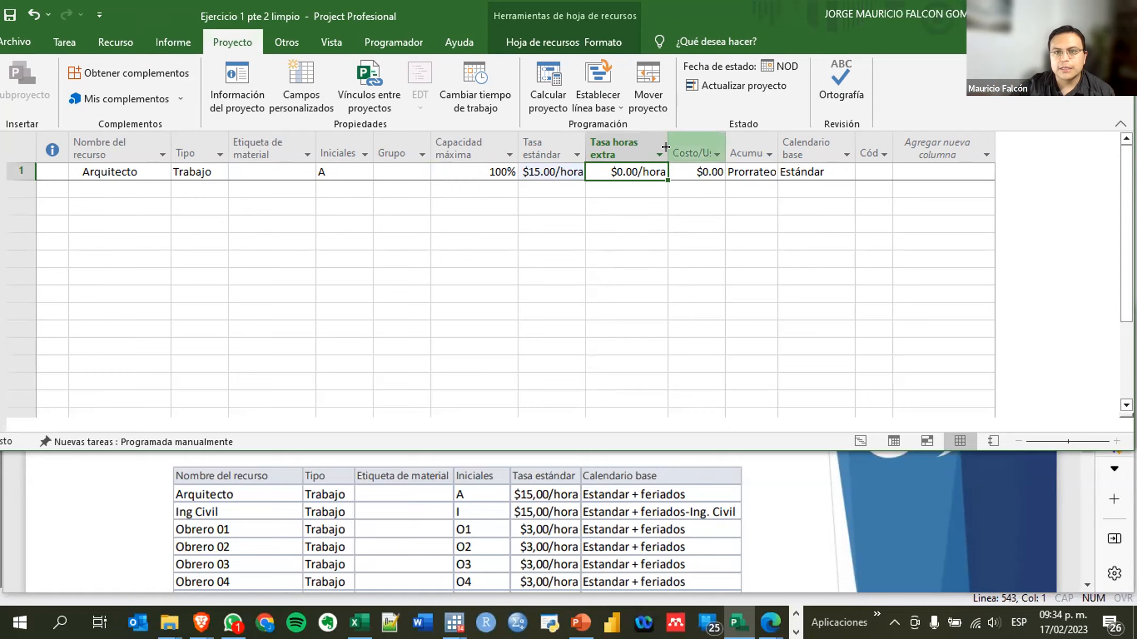
# Widen the Costo/Uso and Acumular columns to show their full headings, and choose Prorrateo as Arquitecto's accrual method
pyautogui.moveTo(719, 153); pyautogui.dragTo(750, 154)
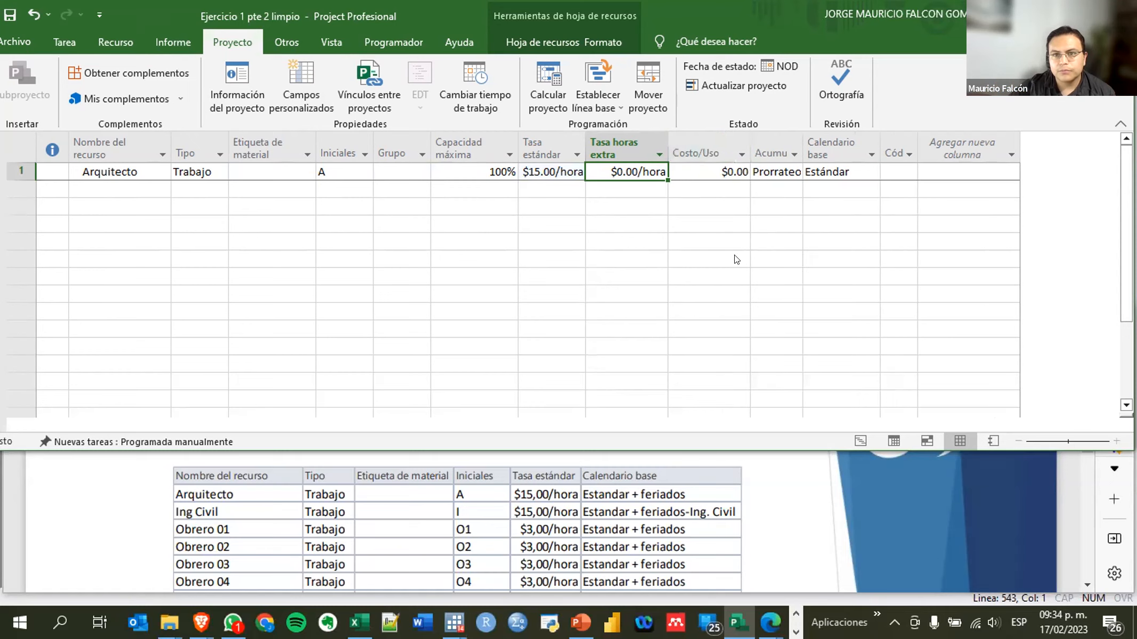
pyautogui.moveTo(798, 131); pyautogui.dragTo(869, 132)
pyautogui.click(779, 147)
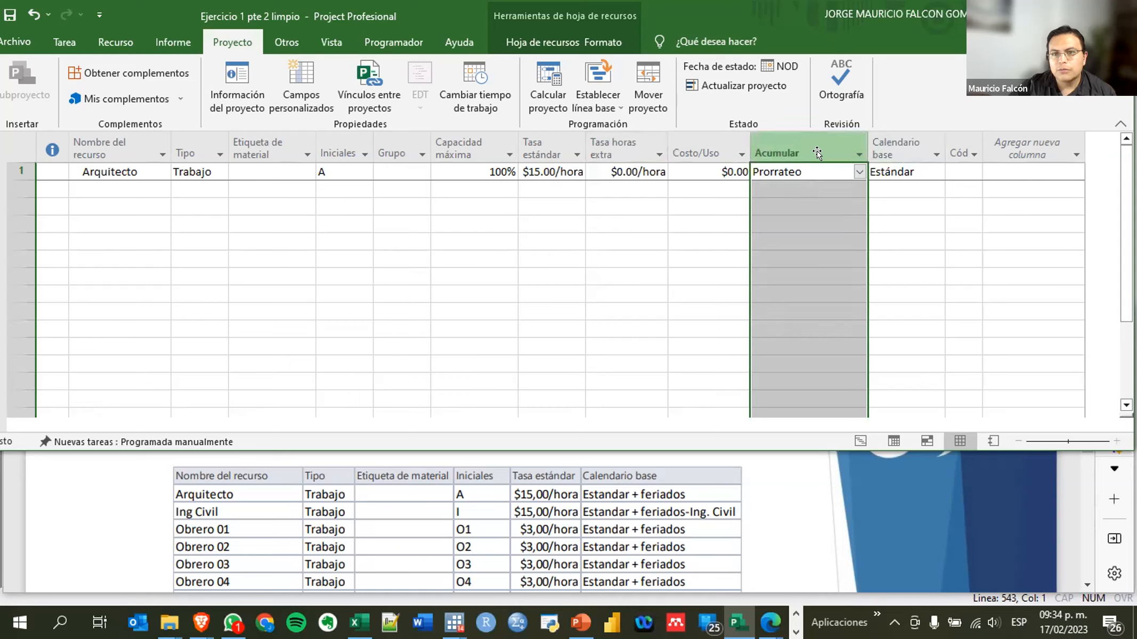
pyautogui.click(856, 166)
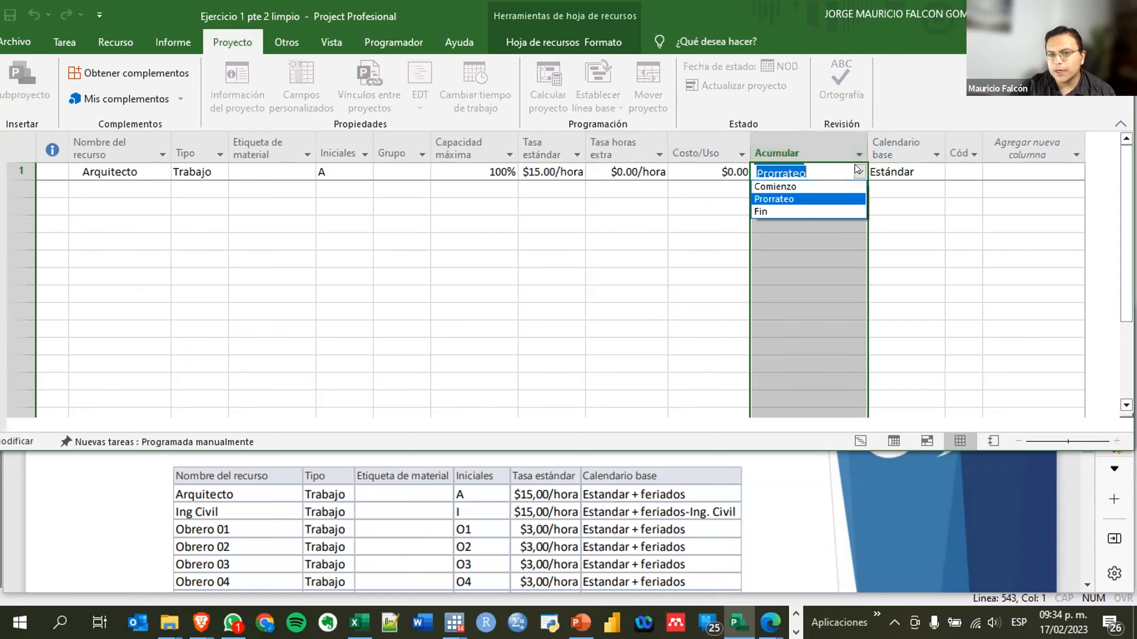
pyautogui.click(777, 200)
pyautogui.click(817, 200)
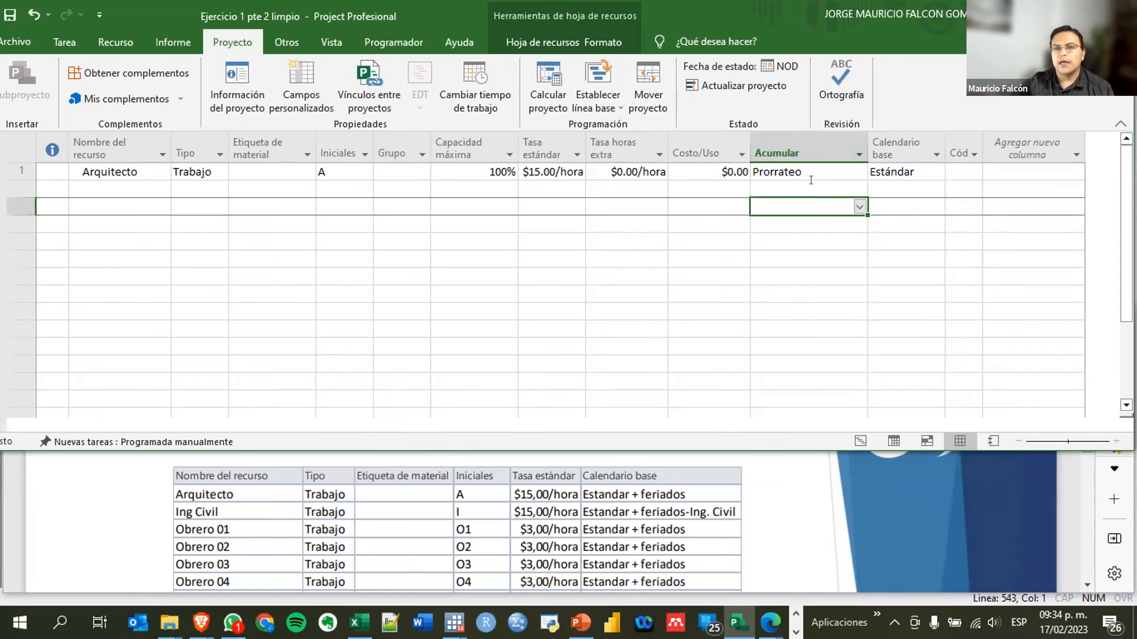
pyautogui.click(818, 176)
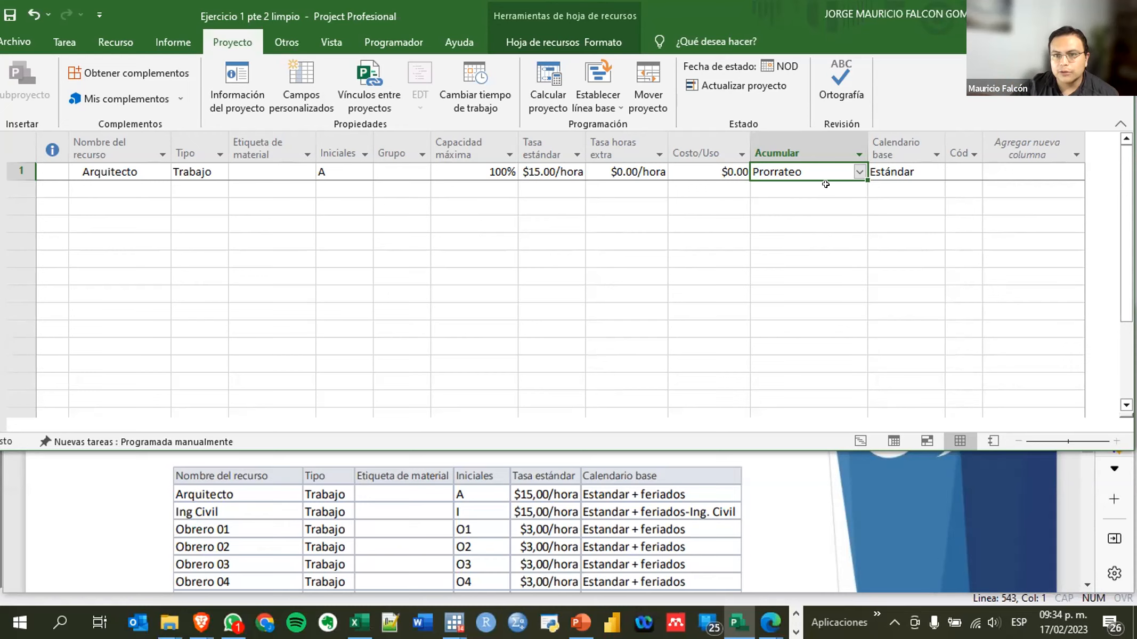
# Set Arquitecto's Calendario base to Estándar modificado and widen that column to fit the calendar name
pyautogui.click(903, 169)
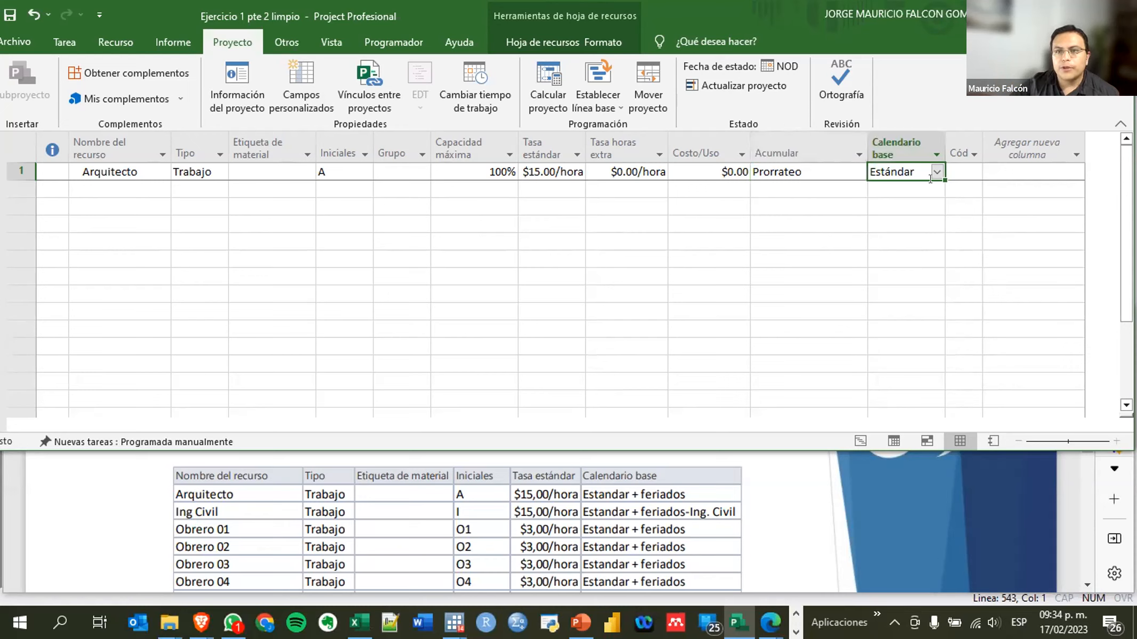
pyautogui.press('BackSpace')
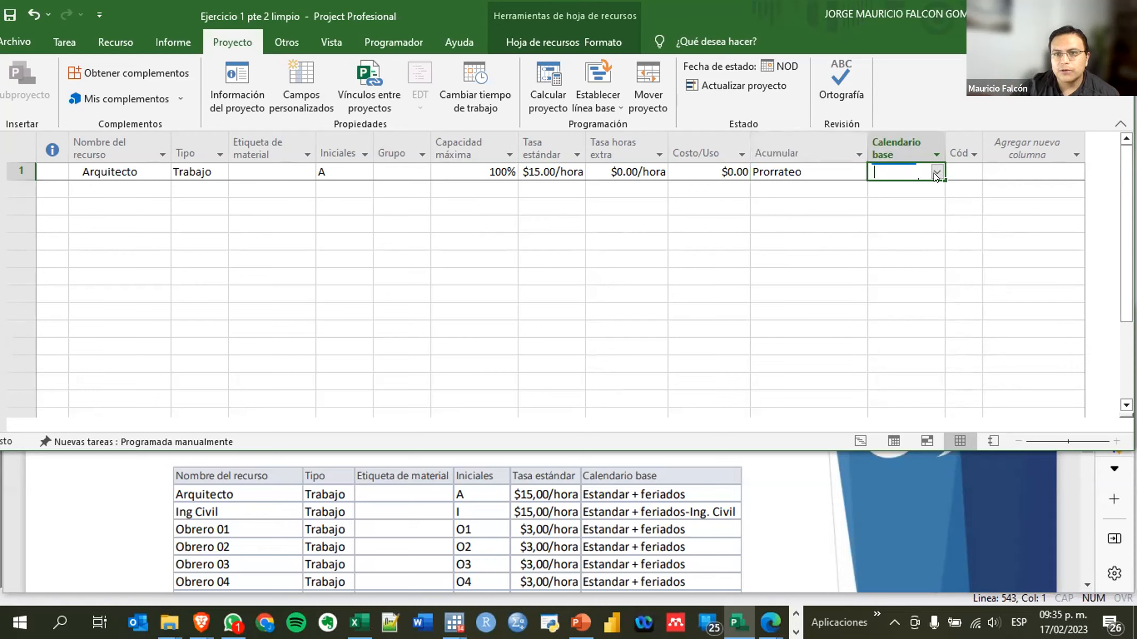
pyautogui.click(937, 172)
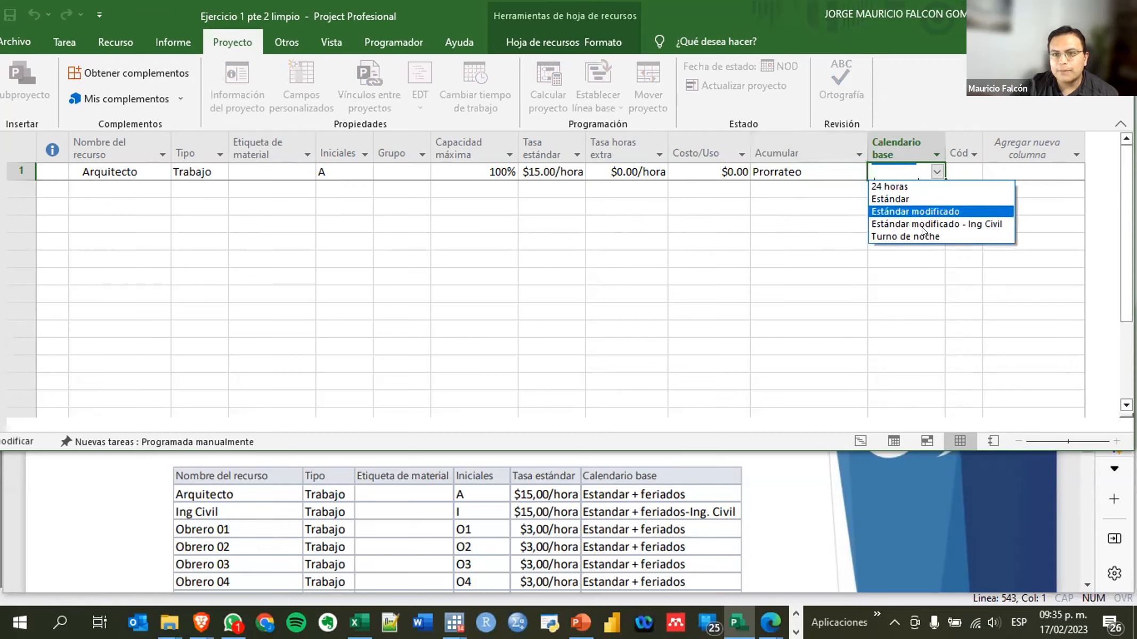
pyautogui.click(926, 211)
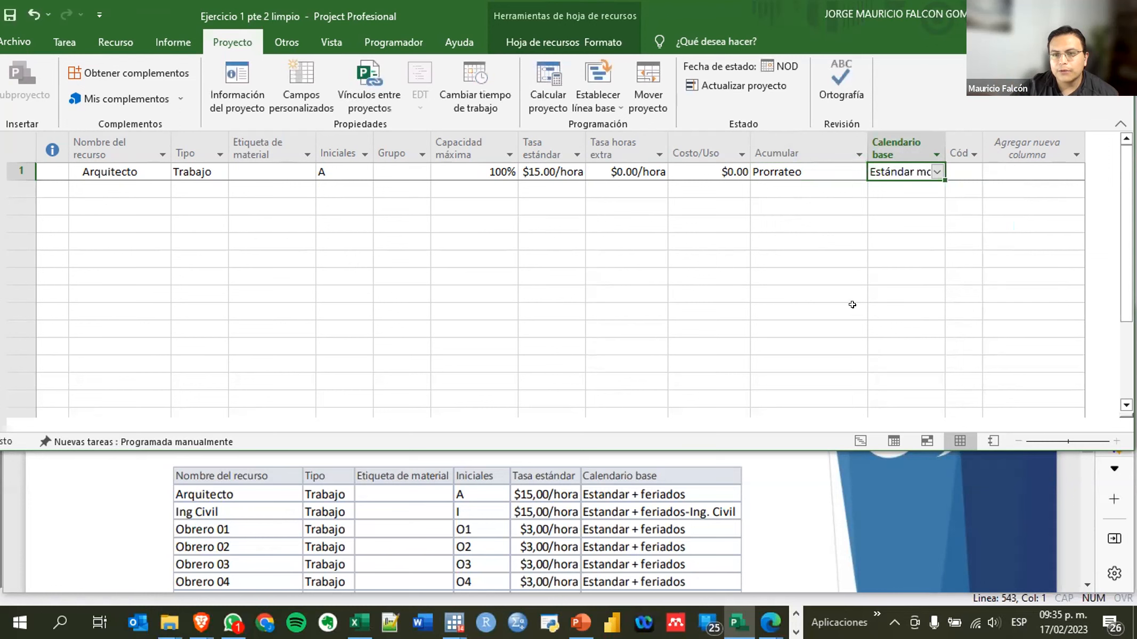
pyautogui.moveTo(946, 142); pyautogui.dragTo(988, 152)
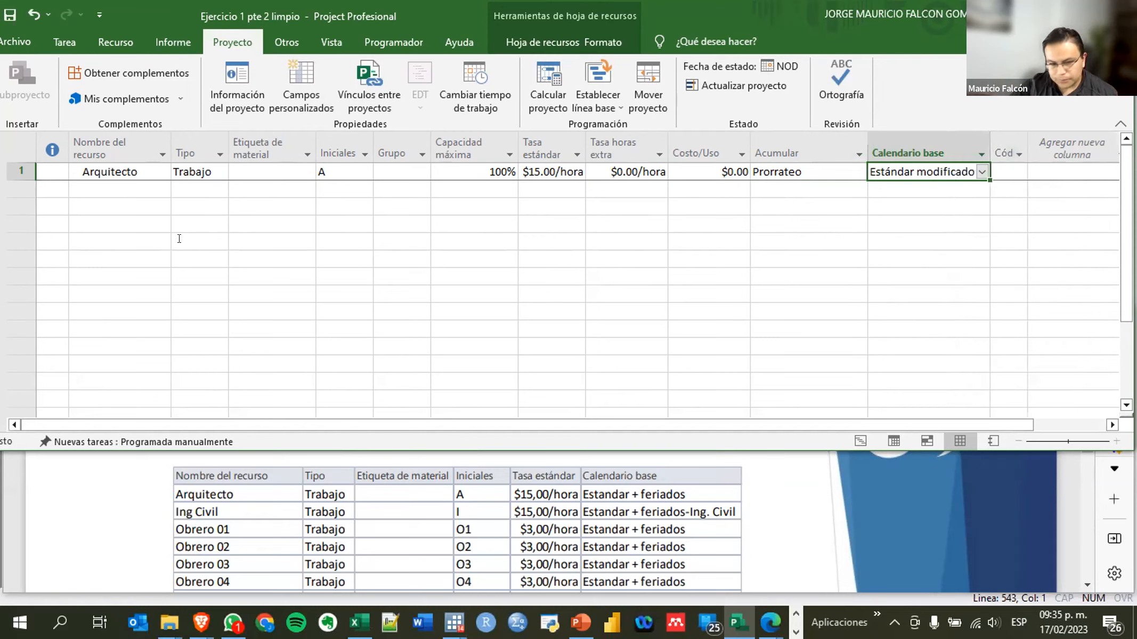
# Enter Ing. Civil as the second resource, in the row below Arquitecto
pyautogui.click(132, 187)
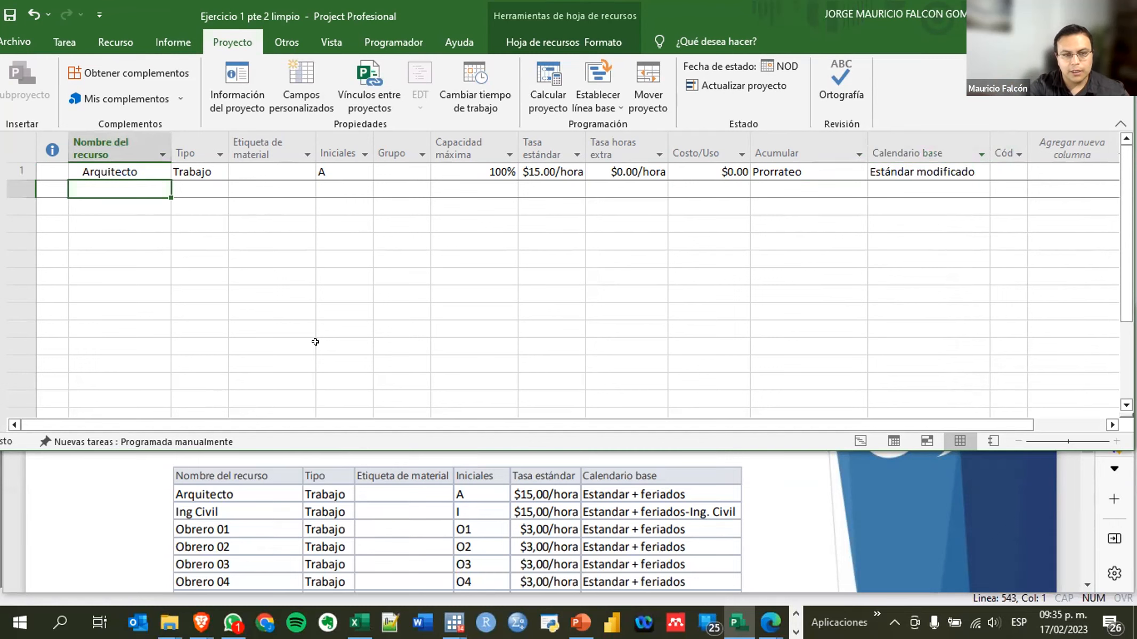
pyautogui.write('In')
pyautogui.write('g. C')
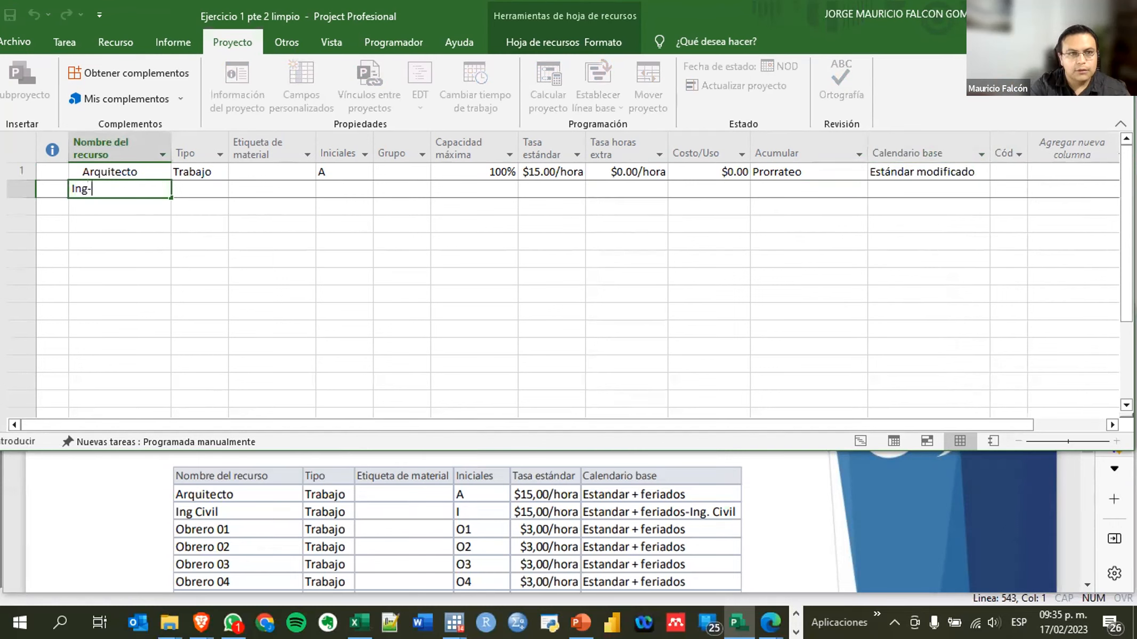
pyautogui.write('ivi')
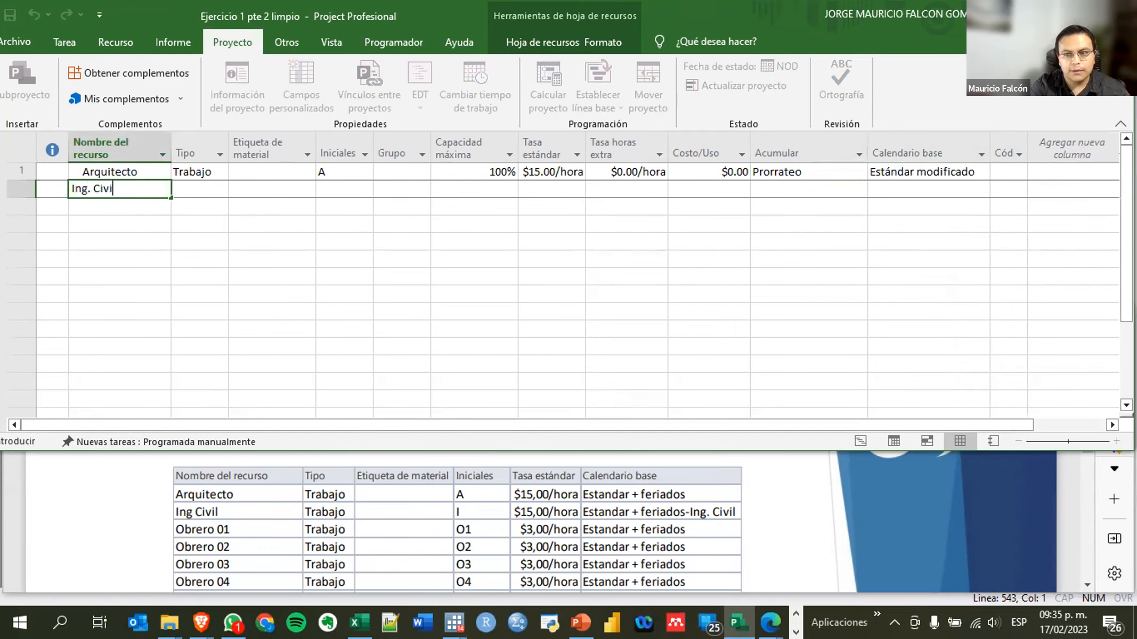
pyautogui.write('l')
pyautogui.press('Return')
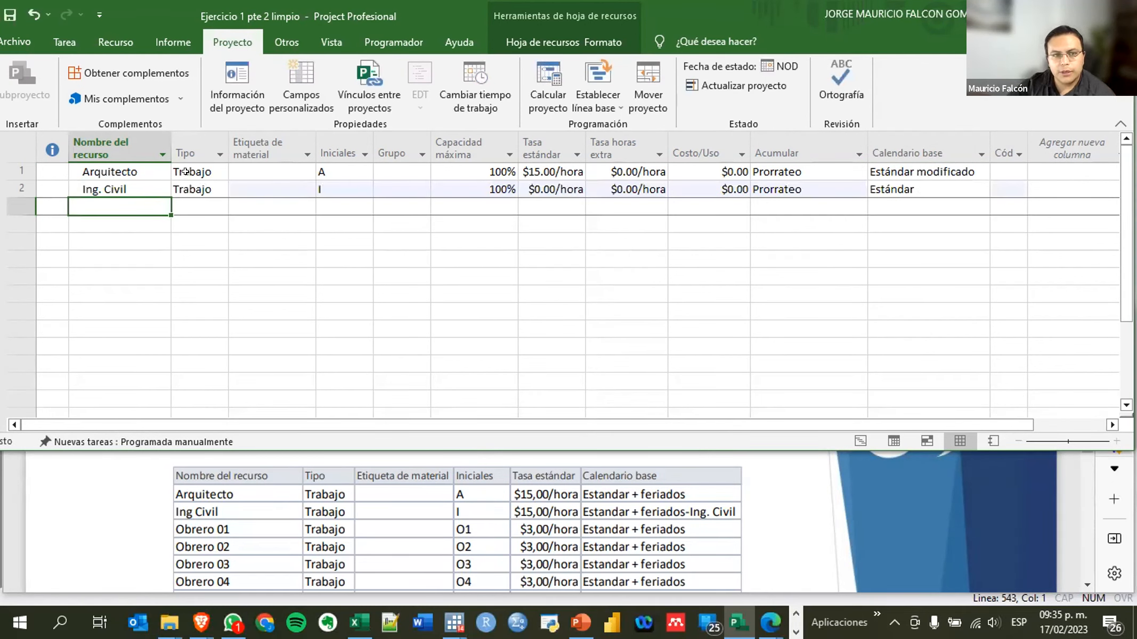
# Check Ing. Civil's initials and set its Tasa estándar to $15.00/hora
pyautogui.click(350, 184)
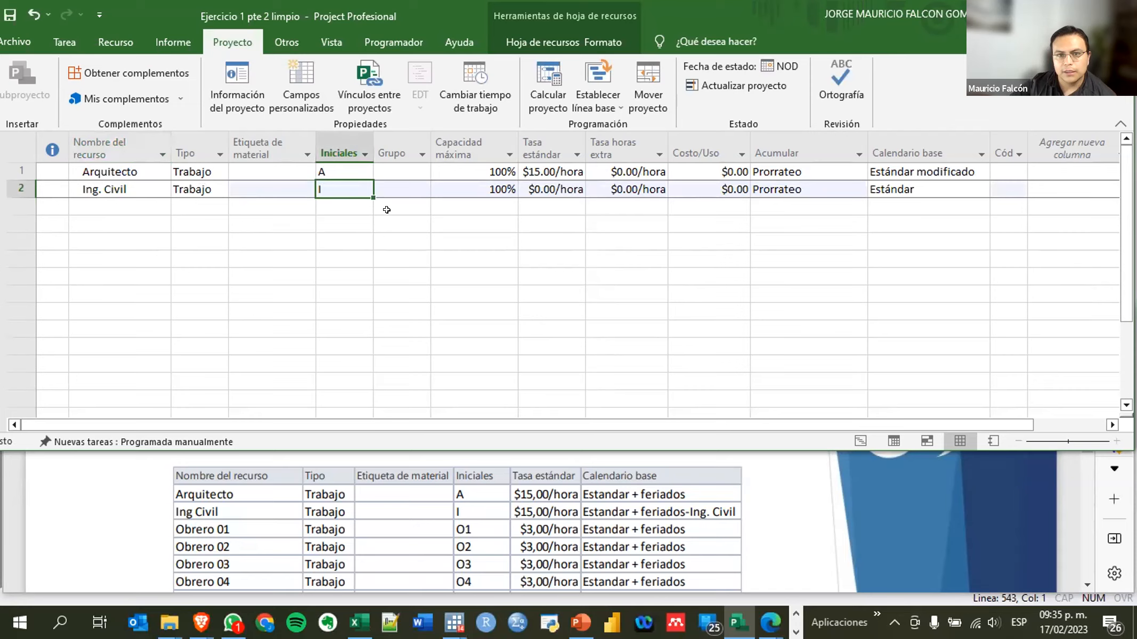
pyautogui.click(555, 184)
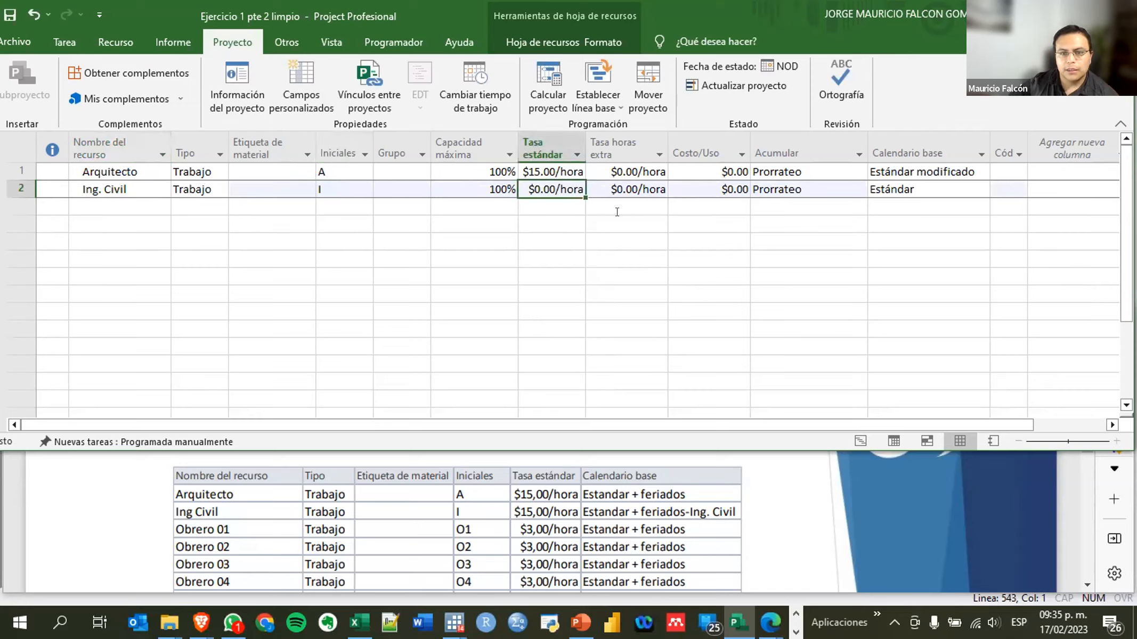
pyautogui.write('4')
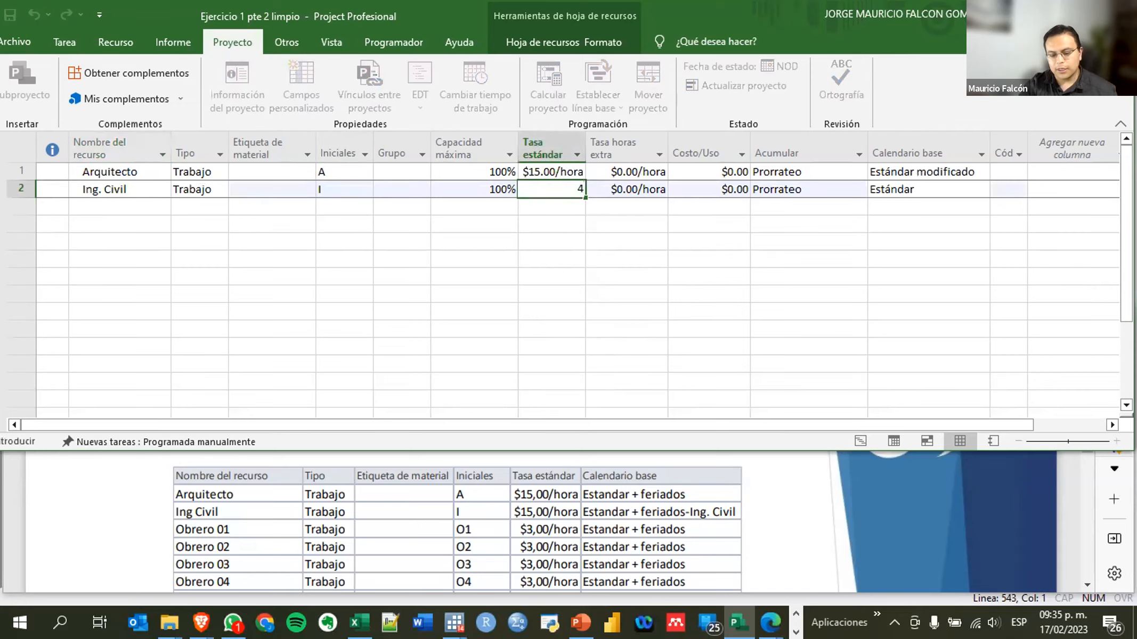
pyautogui.write('15')
pyautogui.press('Return')
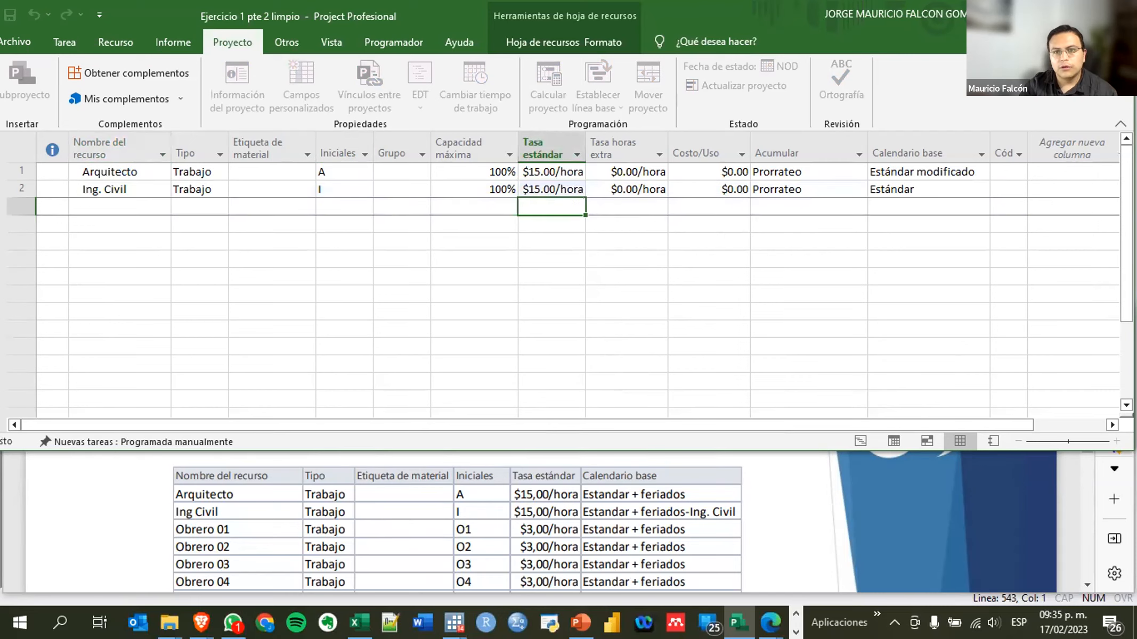
# Set Ing. Civil's Calendario base to Estándar modificado - Ing Civil
pyautogui.press('Up')
pyautogui.press('Right')
pyautogui.press('Right')
pyautogui.press('Right')
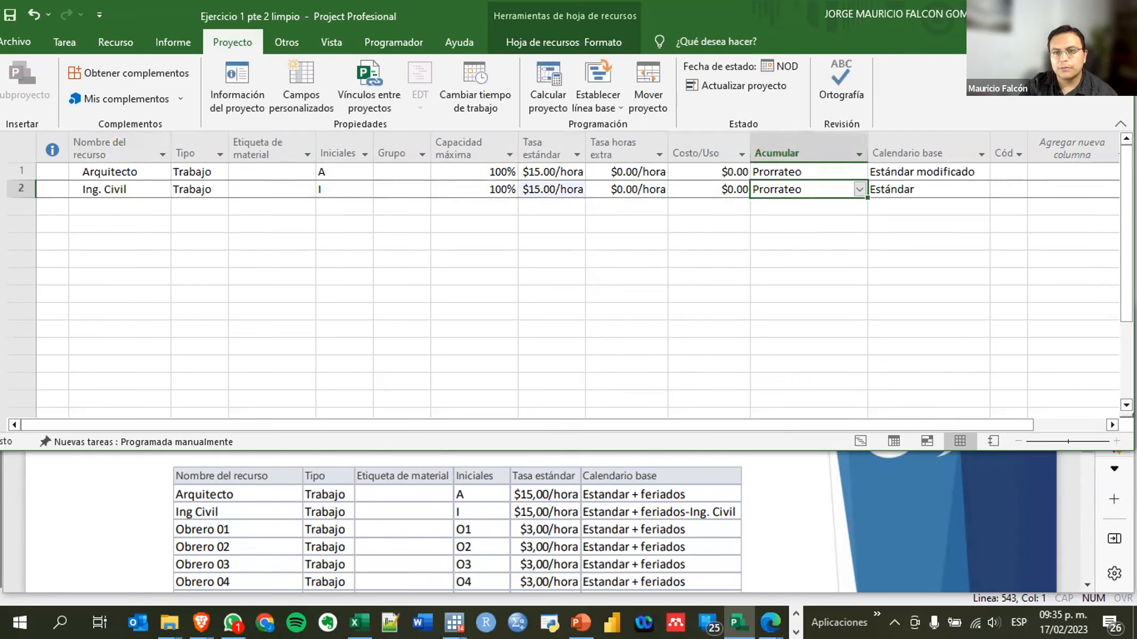
pyautogui.press('Right')
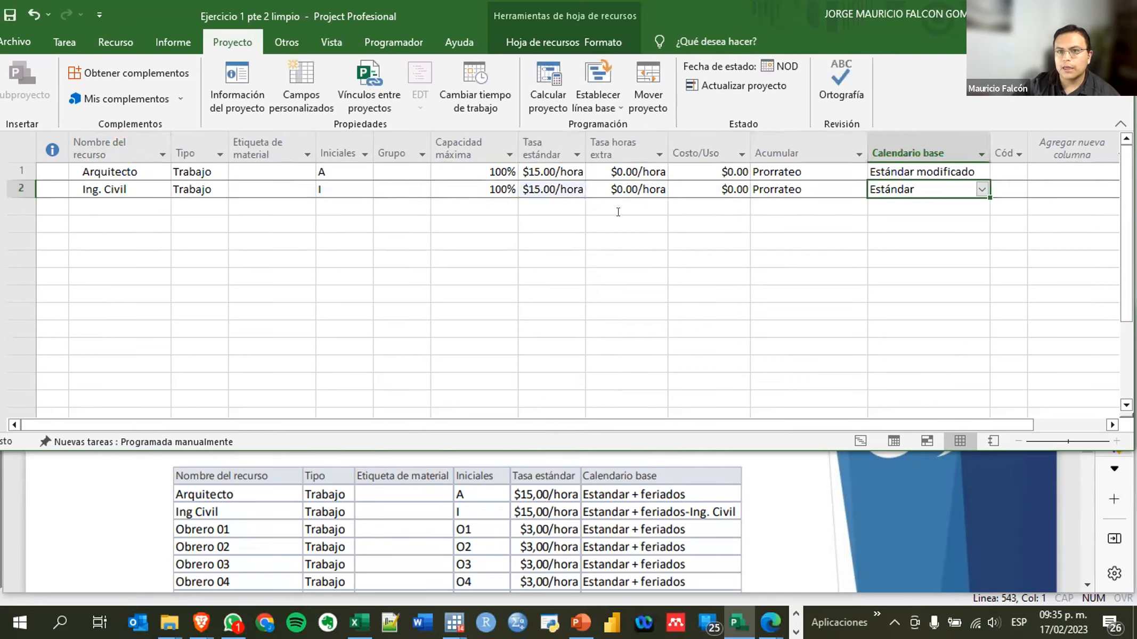
pyautogui.click(970, 187)
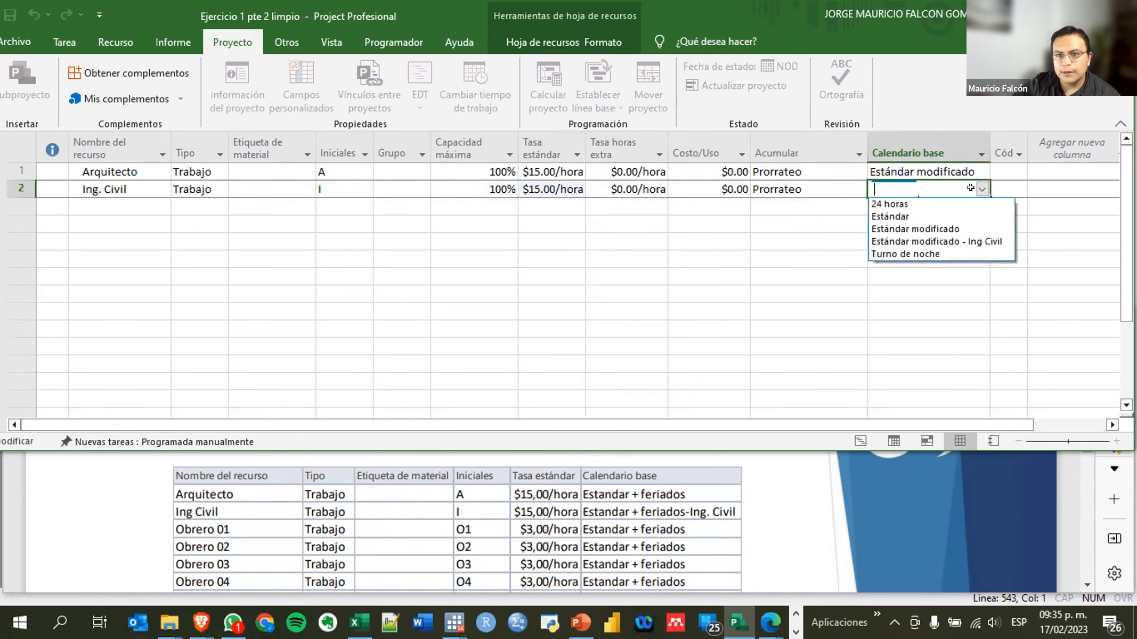
pyautogui.click(966, 242)
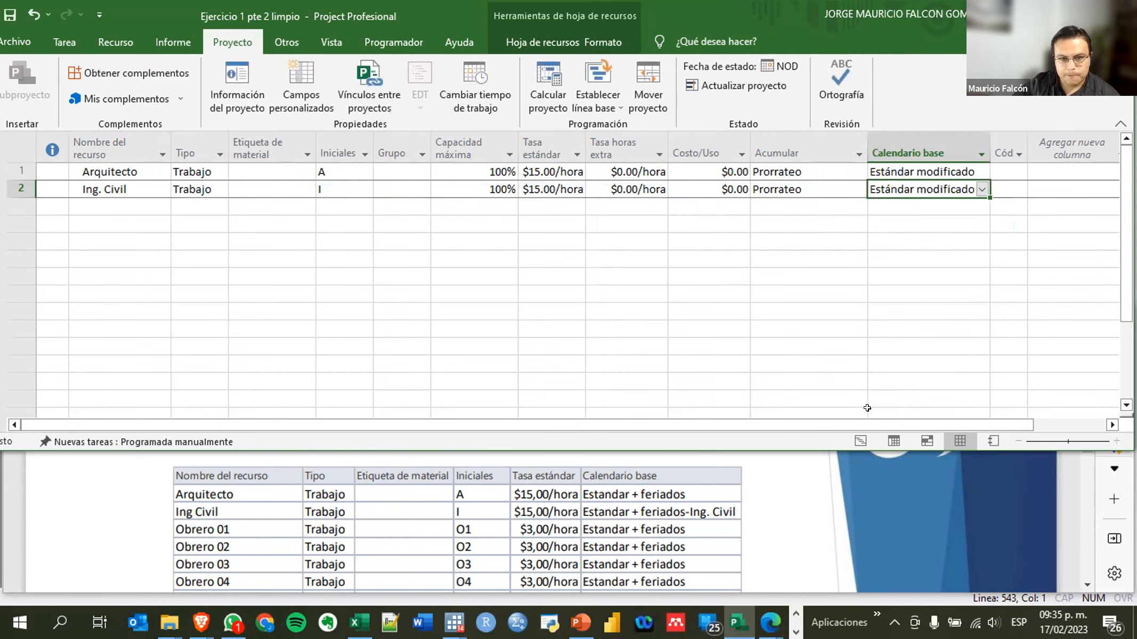
# Find the material resources in the PDF's Cuadro 2 and enter Ladrillo as the third resource, in the row below Ing. Civil
pyautogui.scroll(-3, 566, 516)
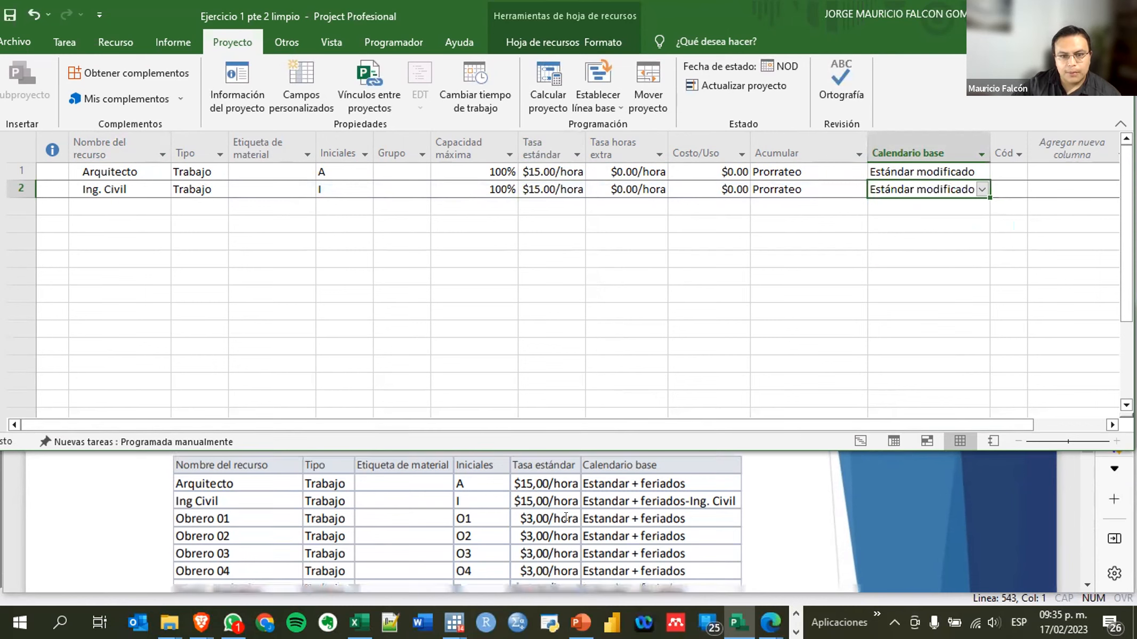
pyautogui.scroll(-2, 566, 516)
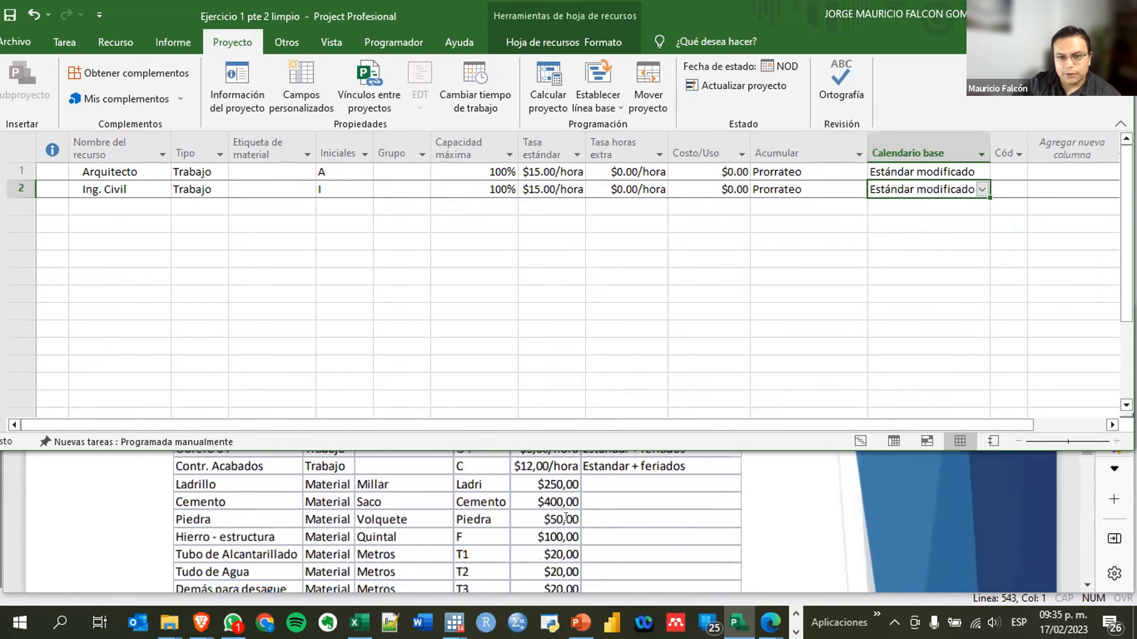
pyautogui.scroll(-1, 567, 515)
pyautogui.scroll(1, 566, 516)
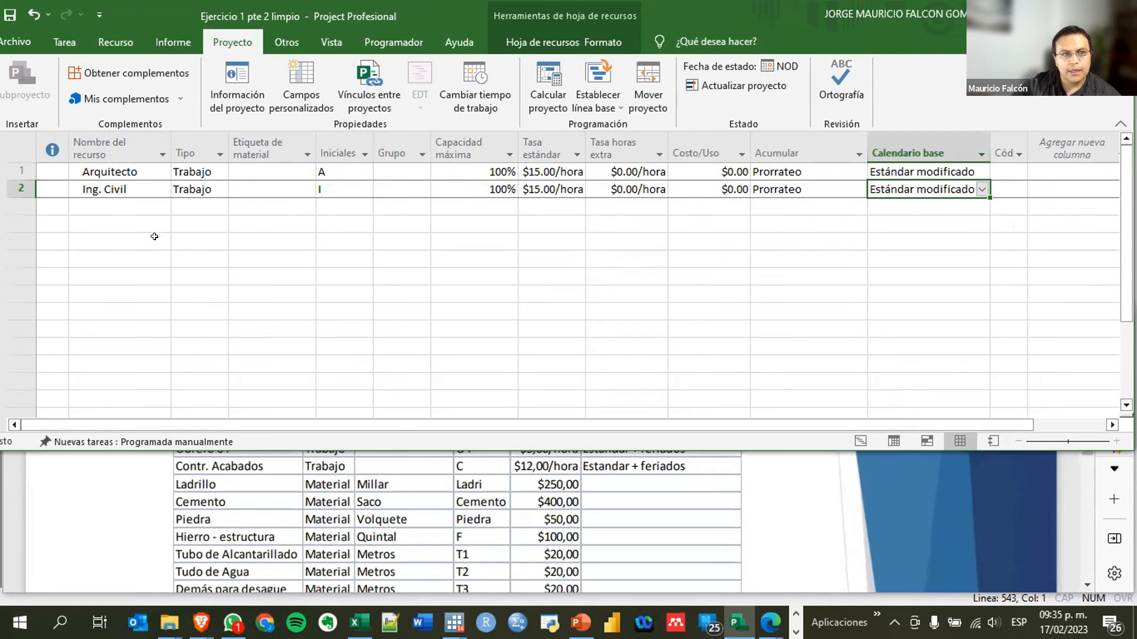
pyautogui.click(109, 207)
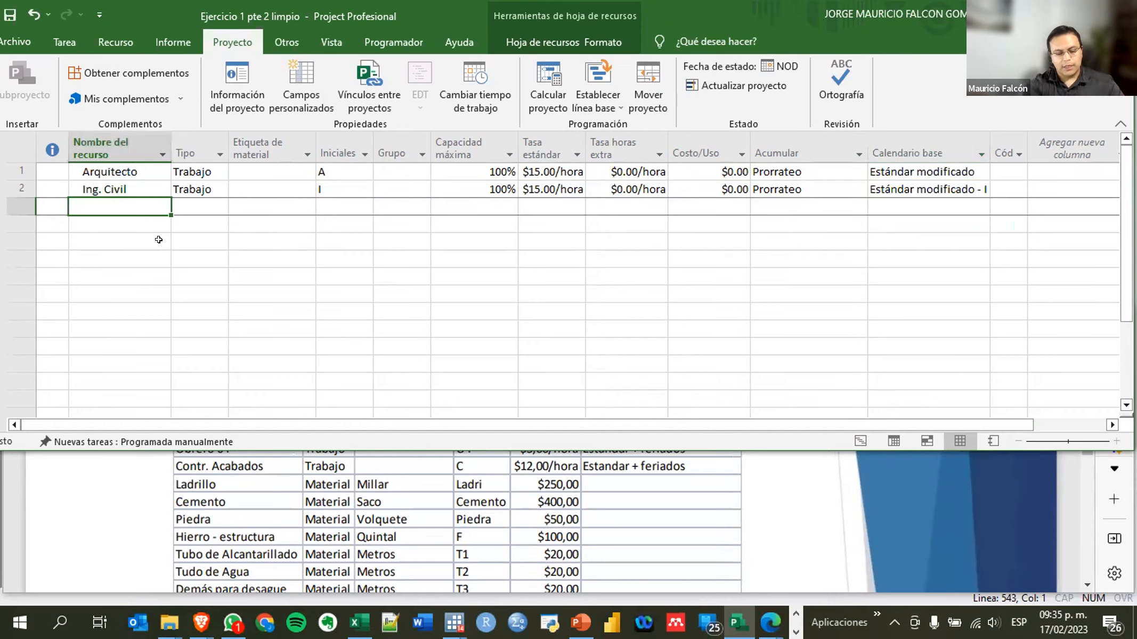
pyautogui.write('Lad')
pyautogui.write('rp')
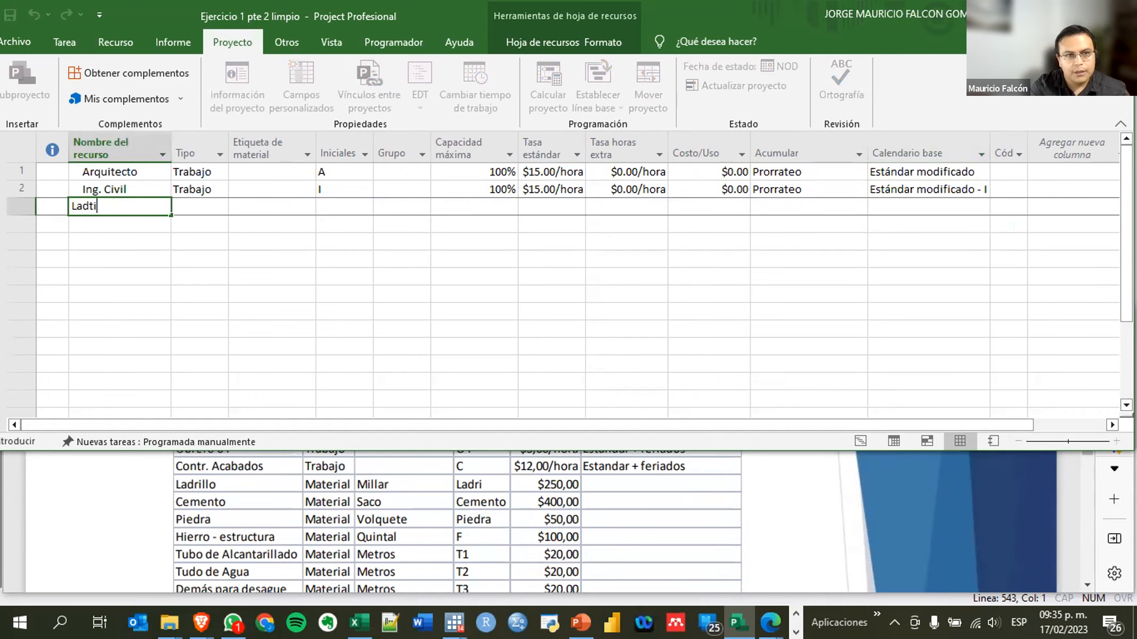
pyautogui.press('BackSpace')
pyautogui.press('BackSpace')
pyautogui.write('rillo')
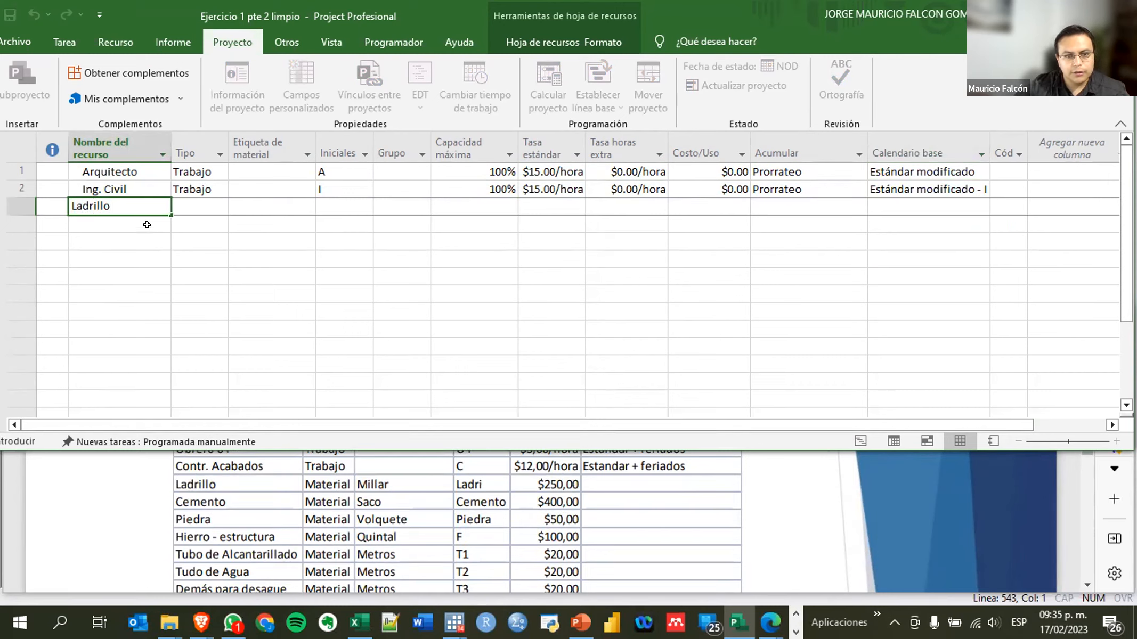
# Set Ladrillo's Tipo to Material and its Etiqueta de material to Millar
pyautogui.click(207, 207)
pyautogui.click(220, 207)
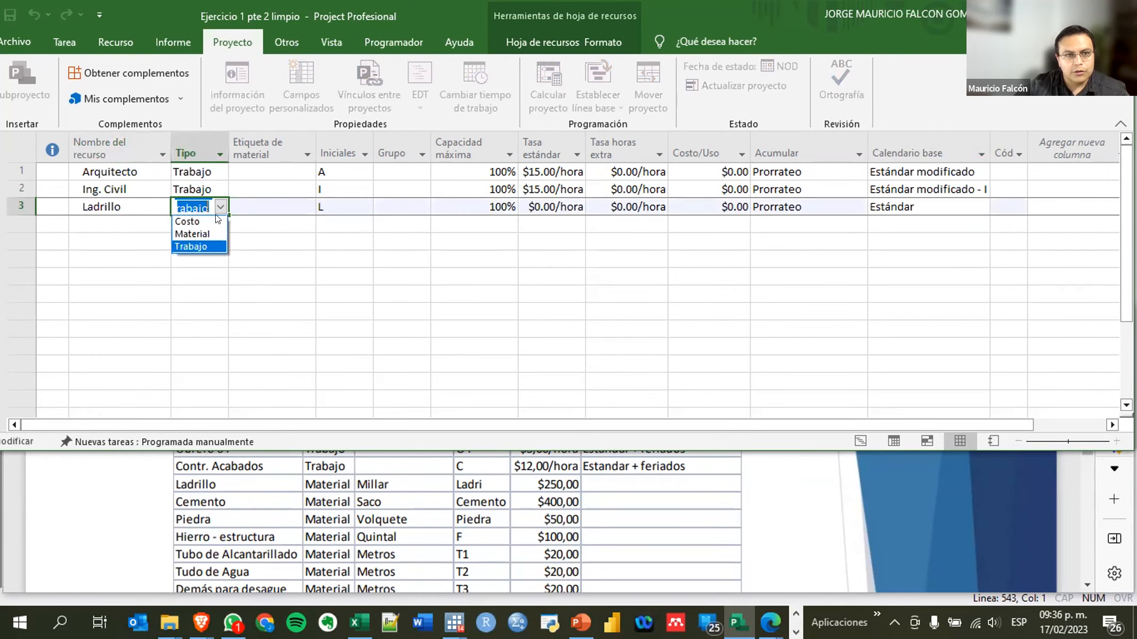
pyautogui.click(198, 226)
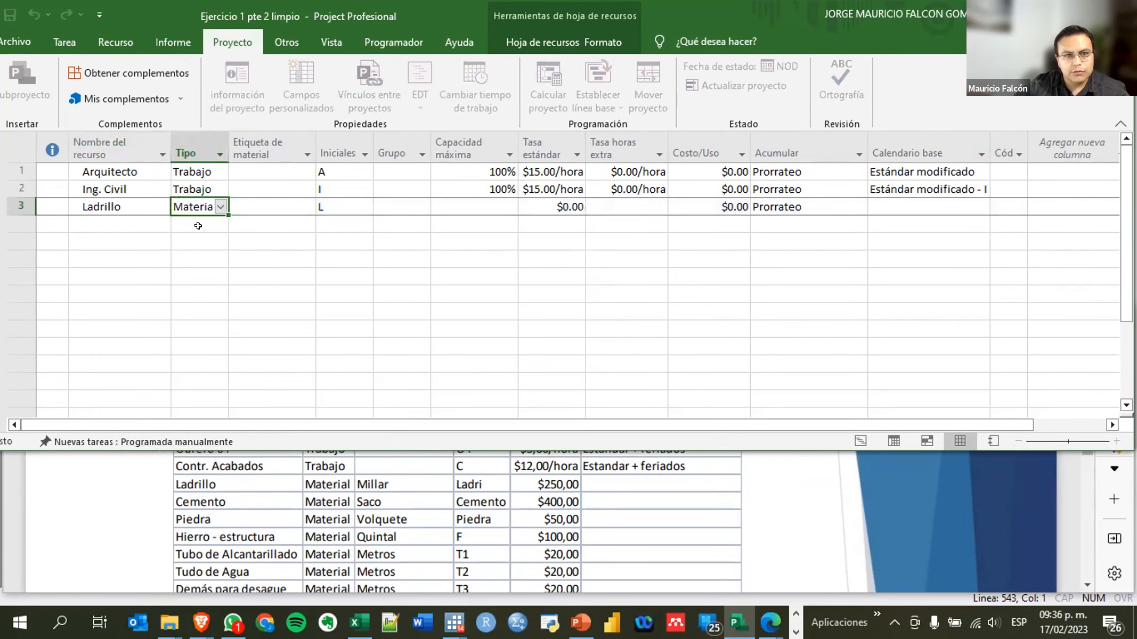
pyautogui.click(266, 204)
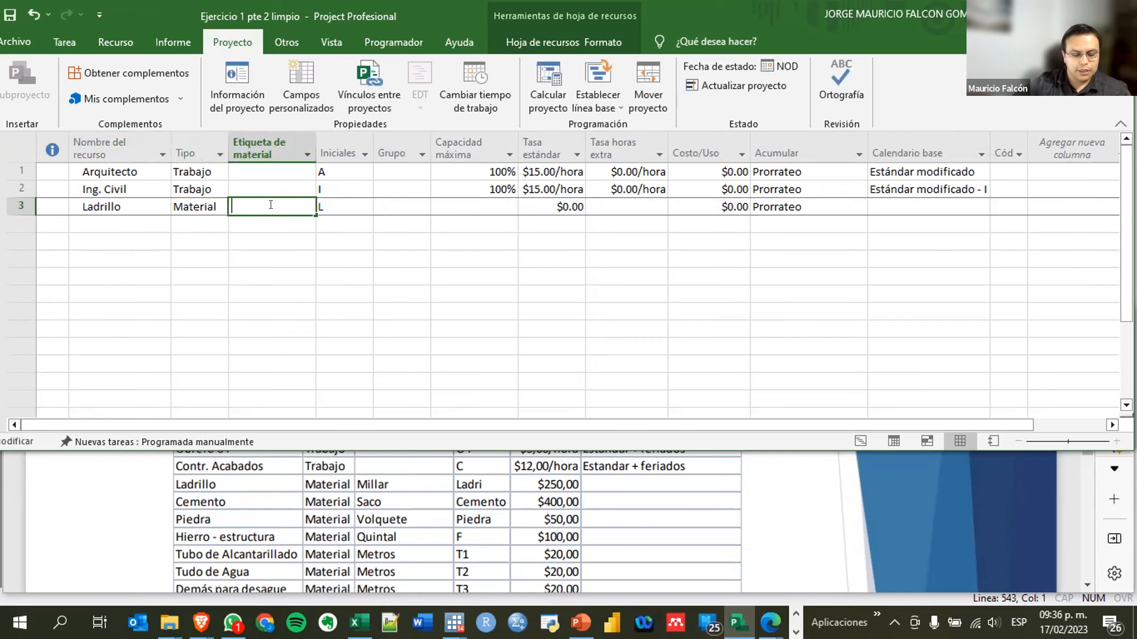
pyautogui.write('Millar')
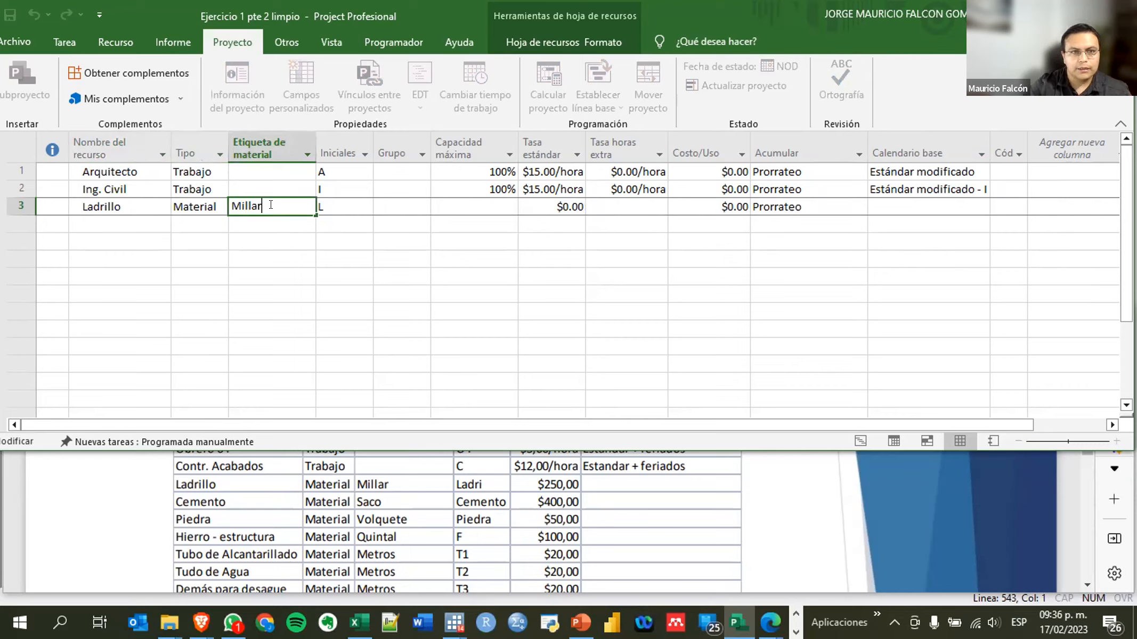
# Set Ladrillo's Tasa estándar to $250.00
pyautogui.click(530, 198)
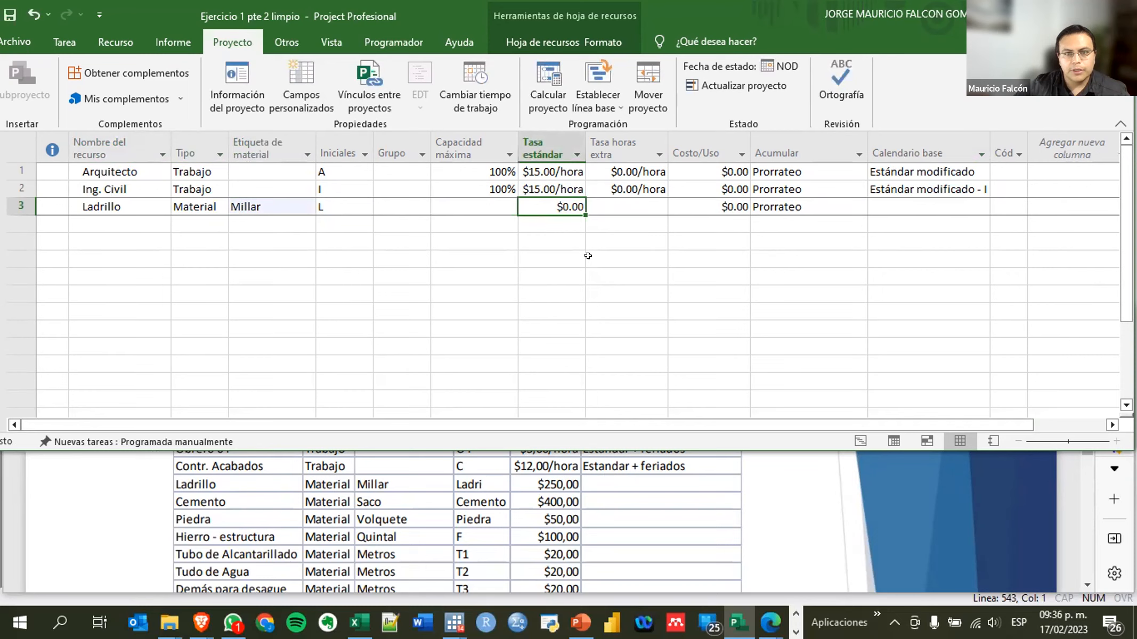
pyautogui.write('250')
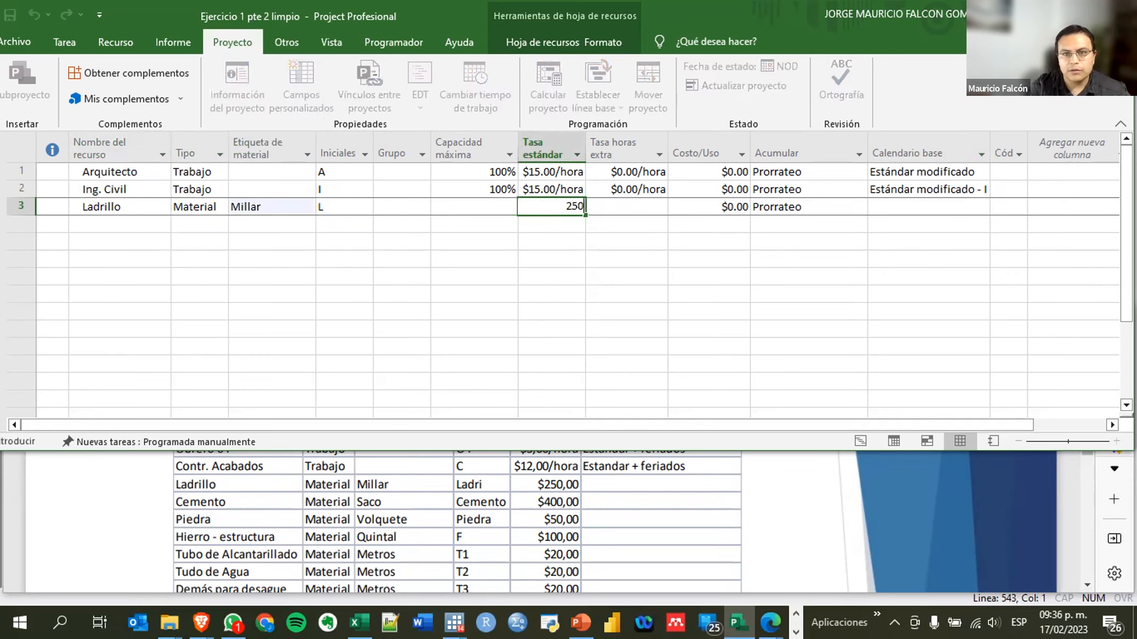
pyautogui.press('Return')
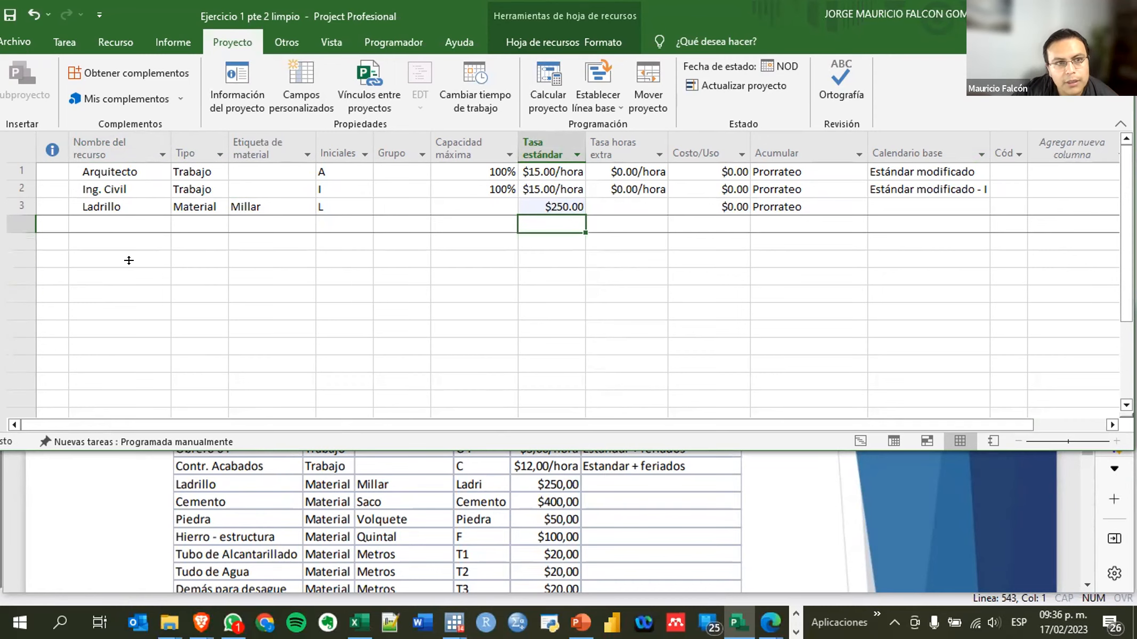
# Maximize the Project window and change from the resource sheet to the Diagrama de Gantt view
pyautogui.click(1077, 15)
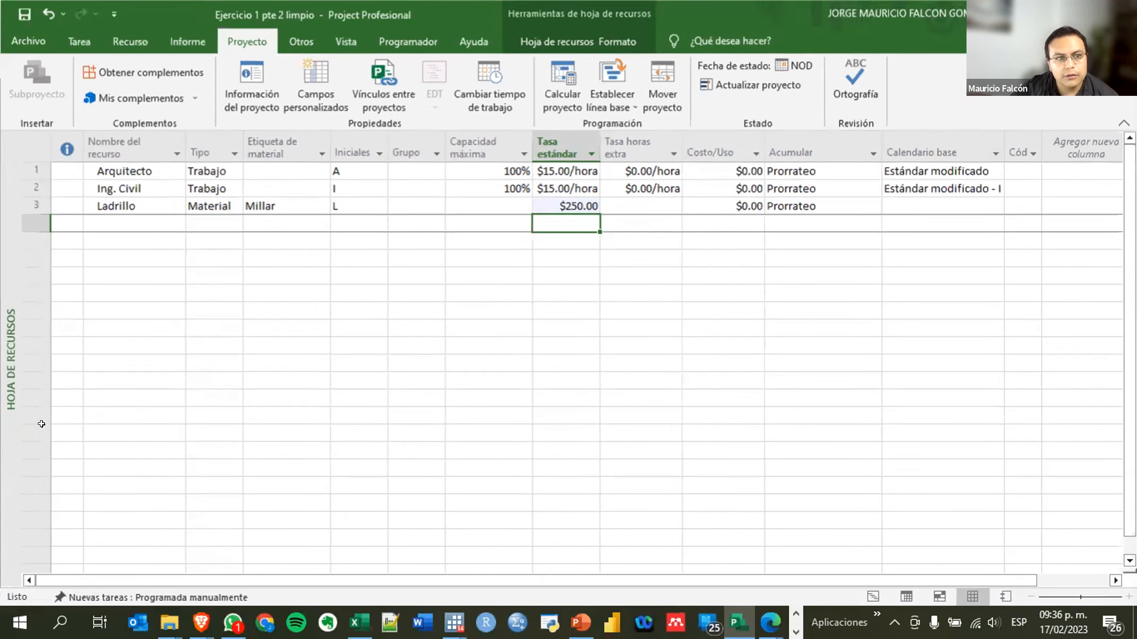
pyautogui.rightClick(8, 338)
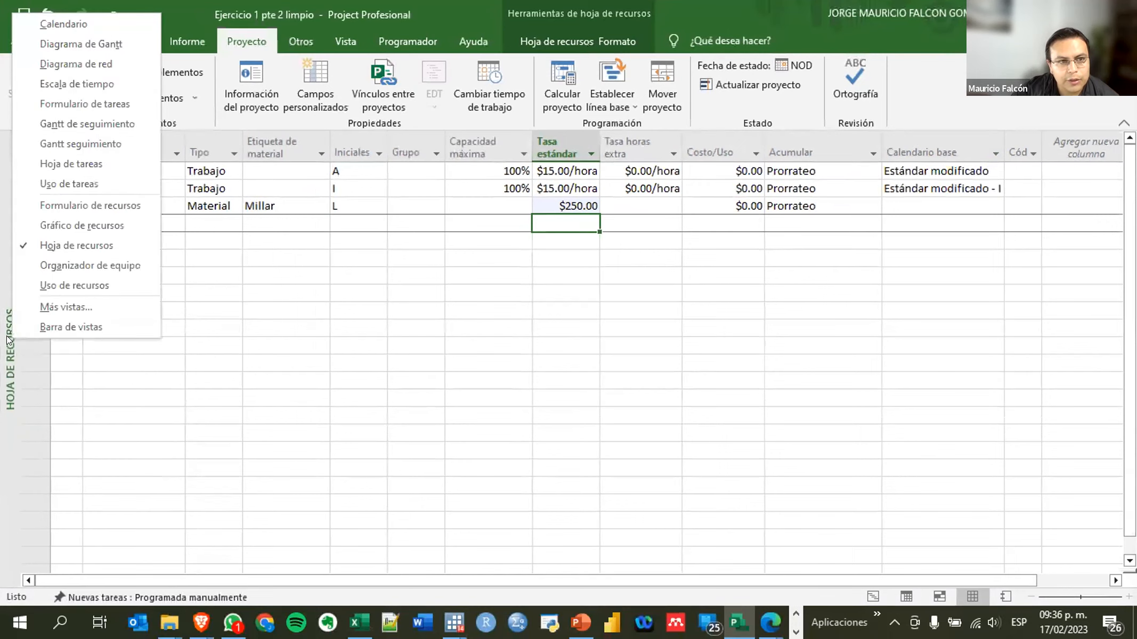
pyautogui.click(521, 169)
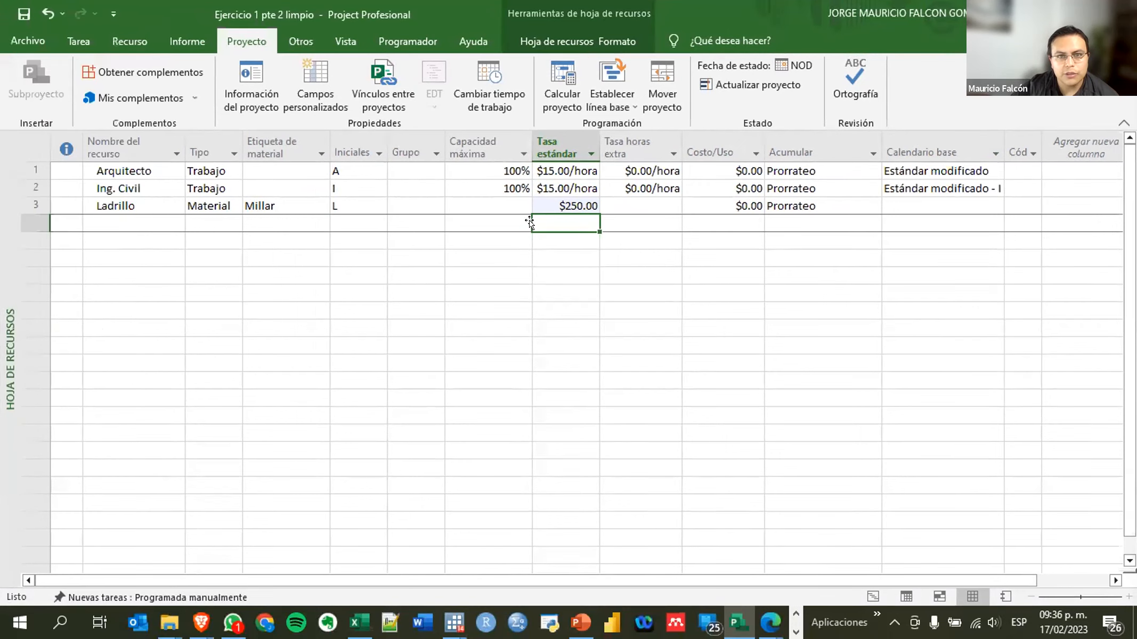
pyautogui.rightClick(9, 400)
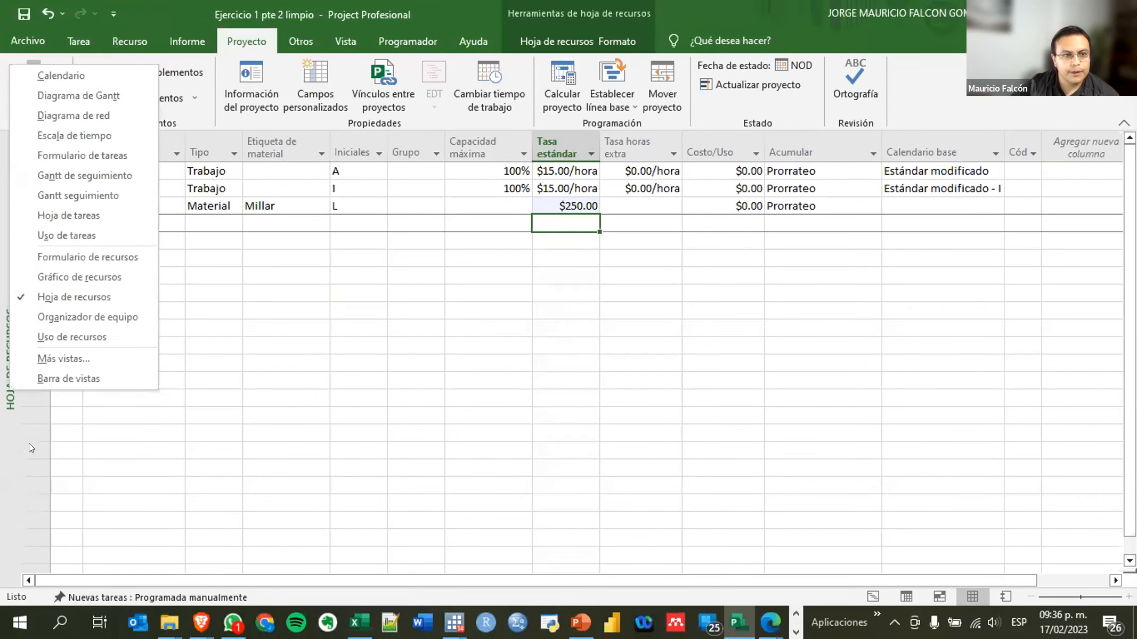
pyautogui.click(80, 97)
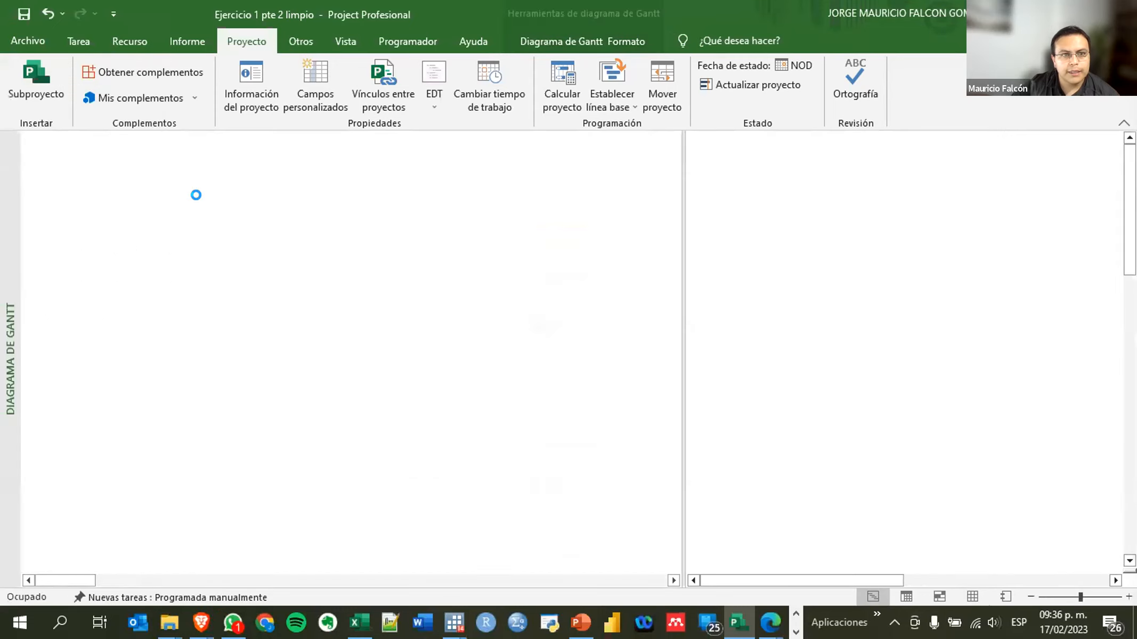
# Widen the Gantt view's task table and add a Nombres de los recursos column after Predecesoras
pyautogui.moveTo(682, 146); pyautogui.dragTo(761, 147)
pyautogui.moveTo(577, 145); pyautogui.dragTo(608, 145)
pyautogui.click(646, 141)
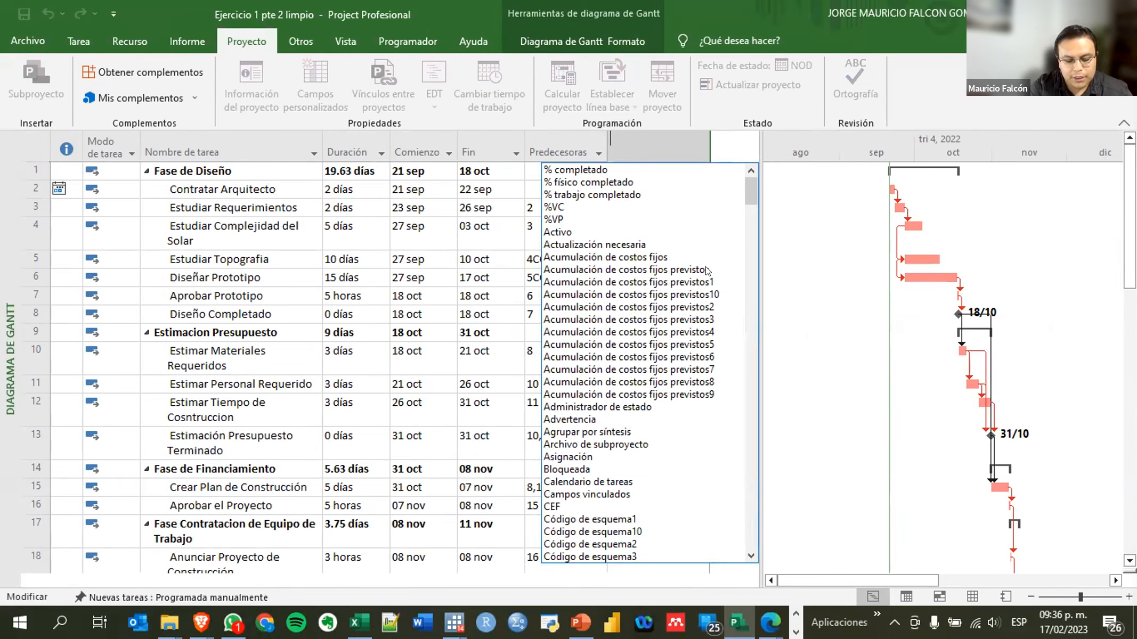
pyautogui.write('nombre')
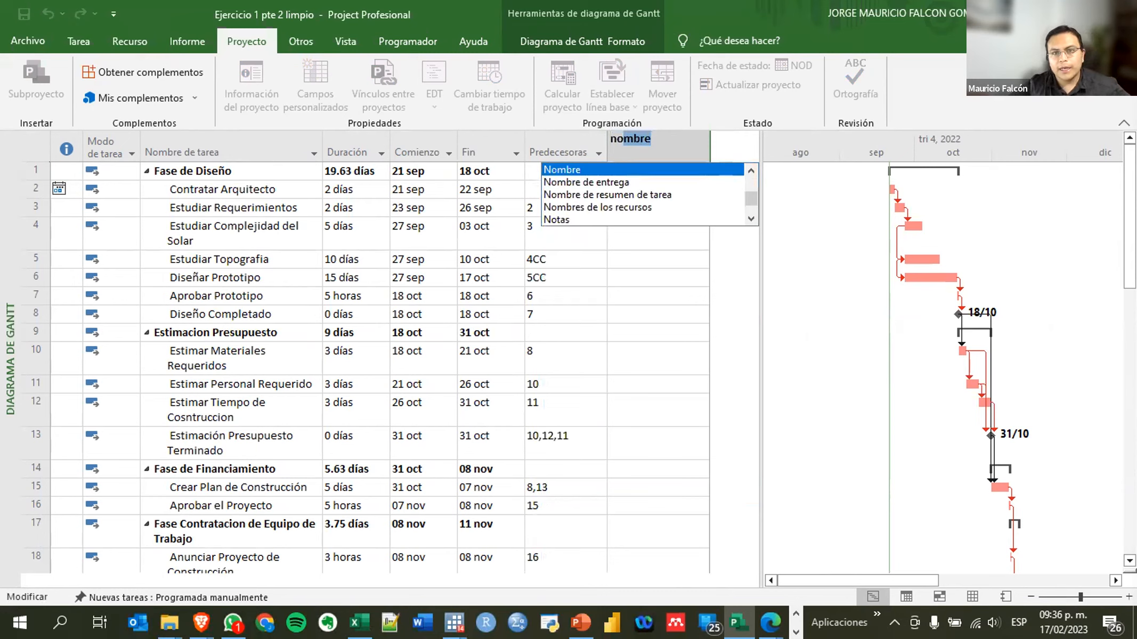
pyautogui.click(634, 208)
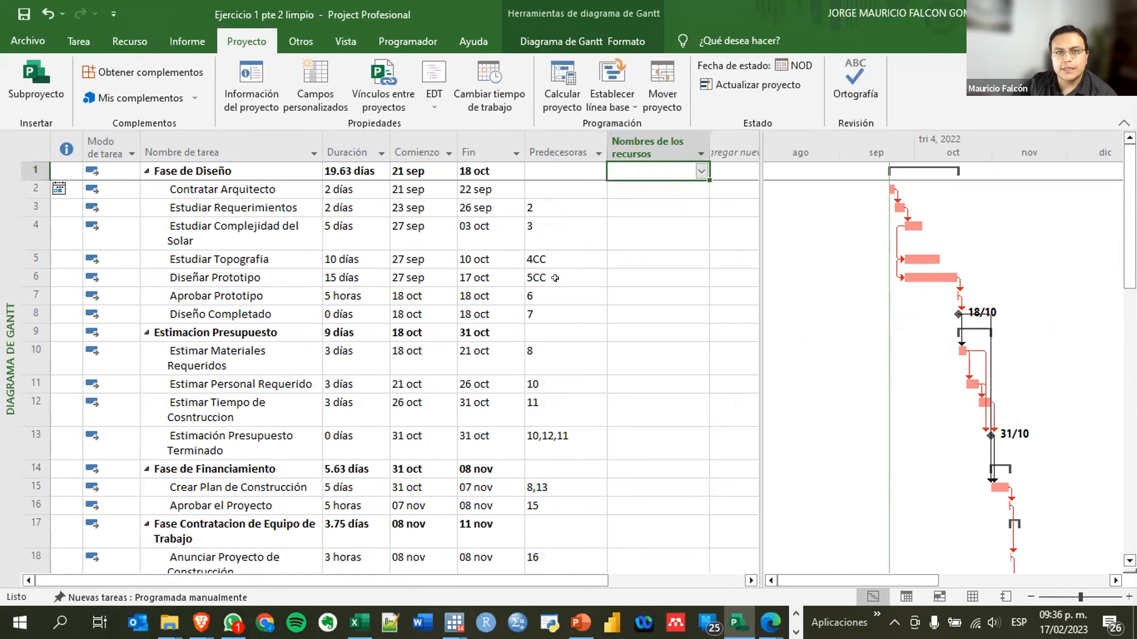
# Select the resource cell of Estudiar Requerimientos and look up Arquitecto's tasks in Cuadro 3, Asignación de recursos, in the exercise PDF
pyautogui.click(620, 185)
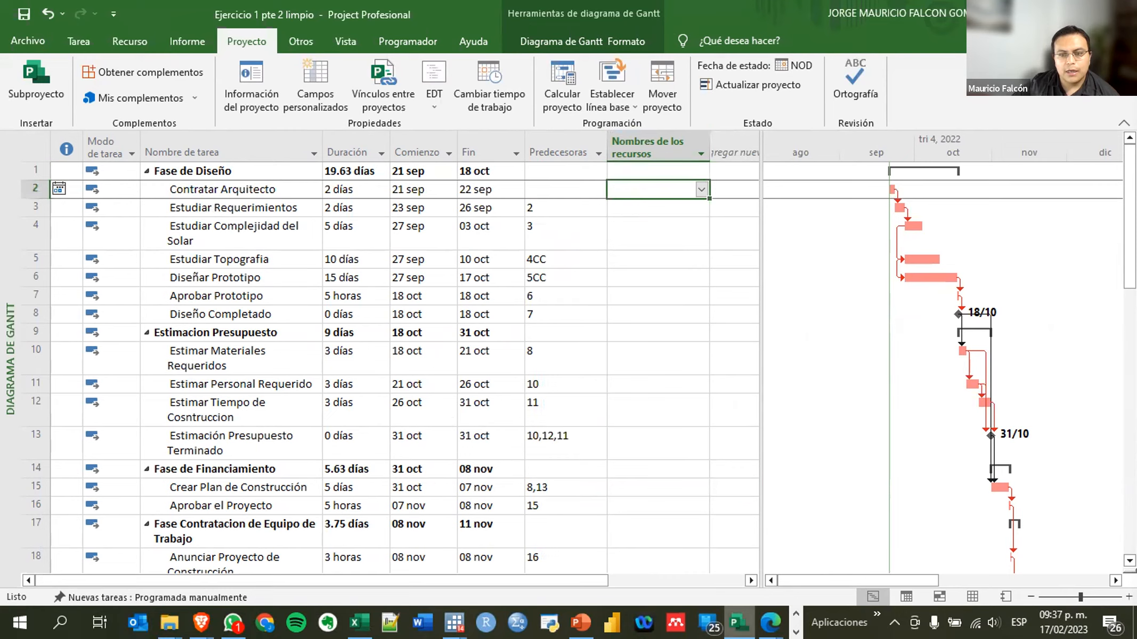
pyautogui.moveTo(769, 622)
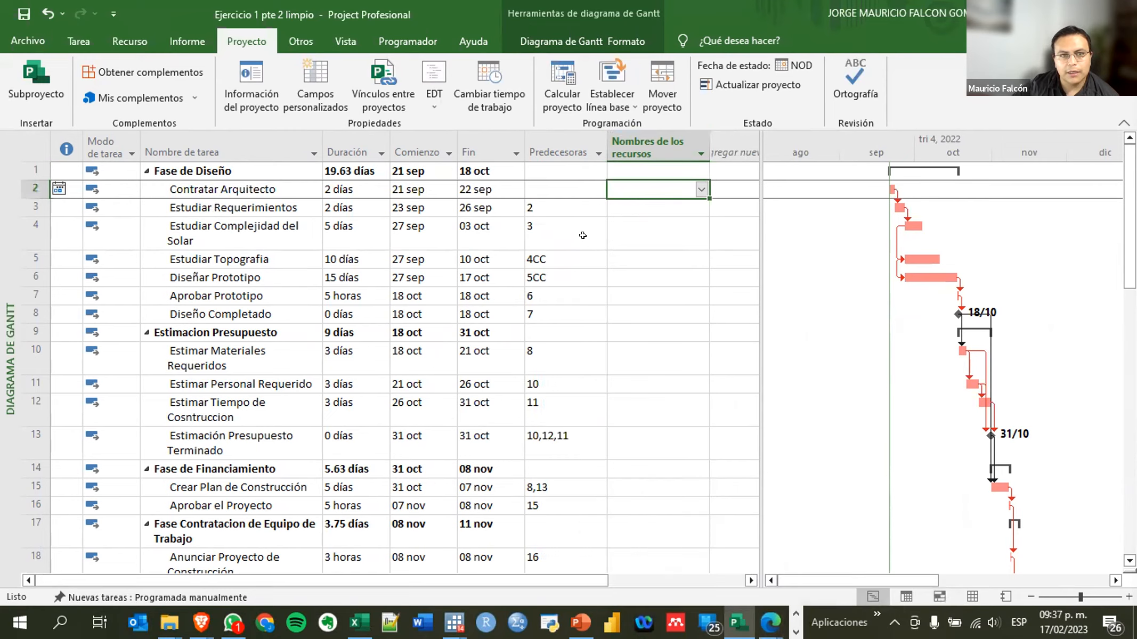
pyautogui.click(610, 210)
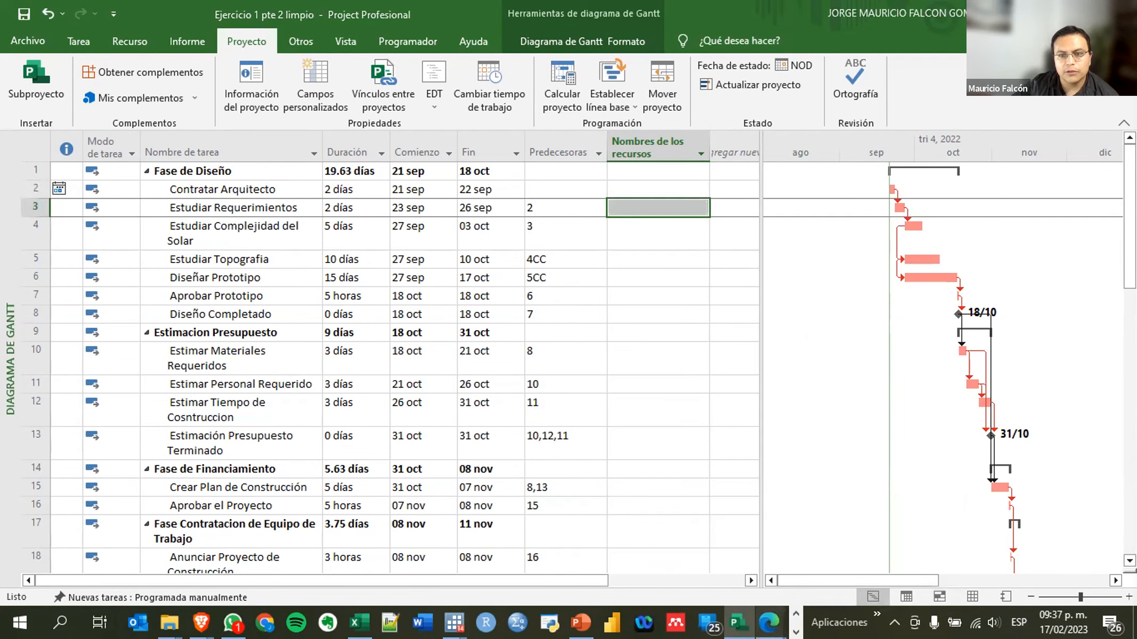
pyautogui.click(676, 549)
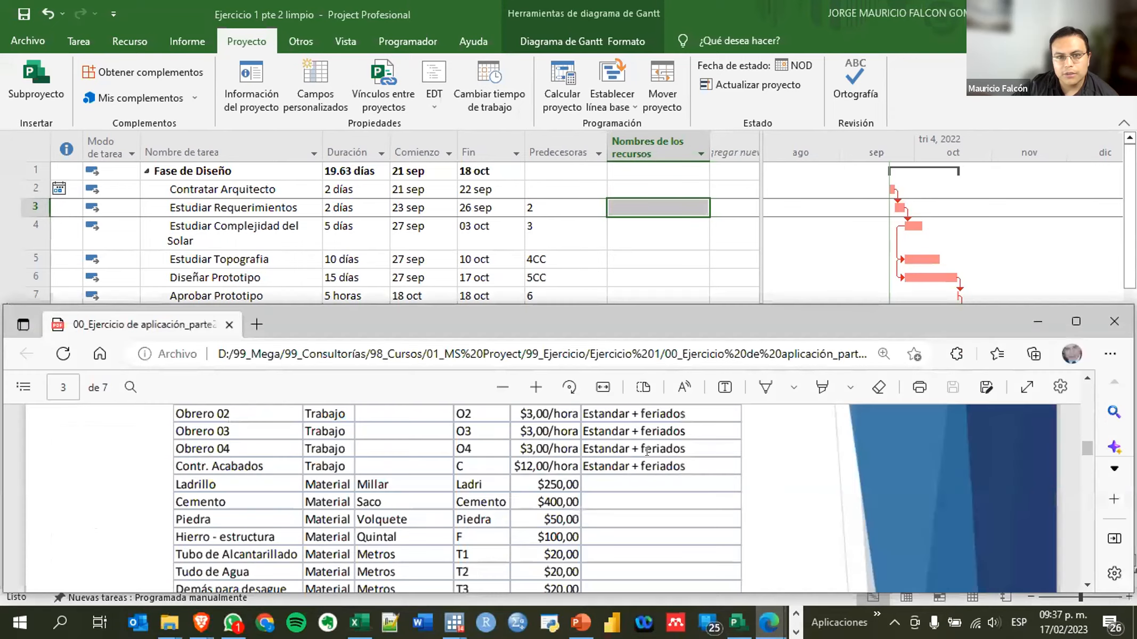
pyautogui.scroll(-2, 646, 451)
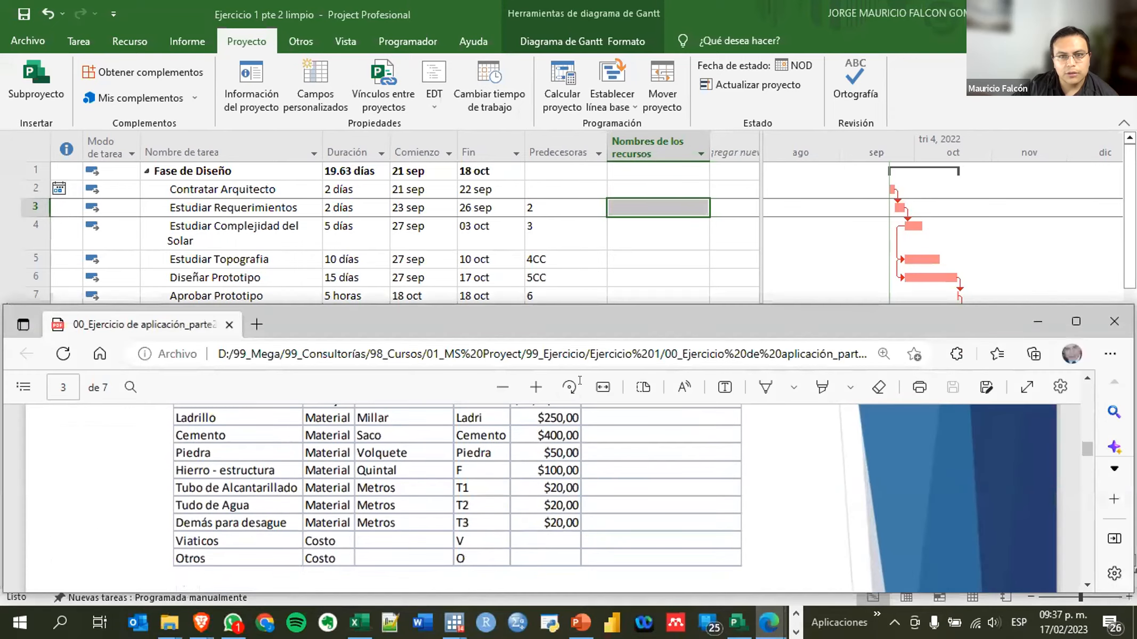
pyautogui.doubleClick(592, 326)
pyautogui.scroll(4, 528, 338)
pyautogui.scroll(-7, 420, 407)
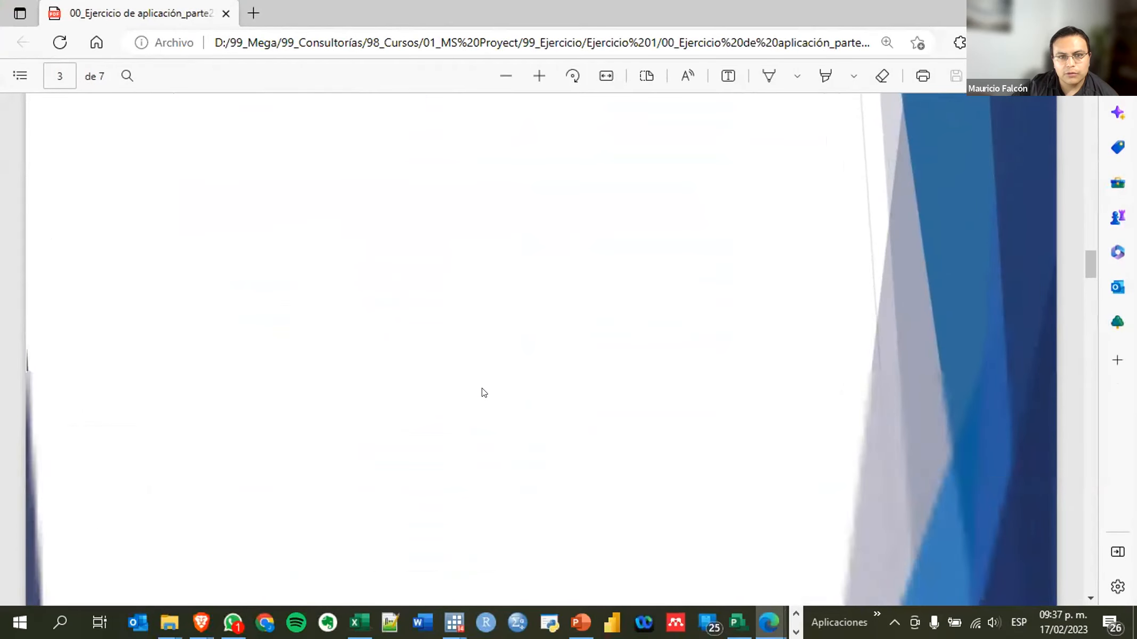
pyautogui.scroll(-8, 483, 392)
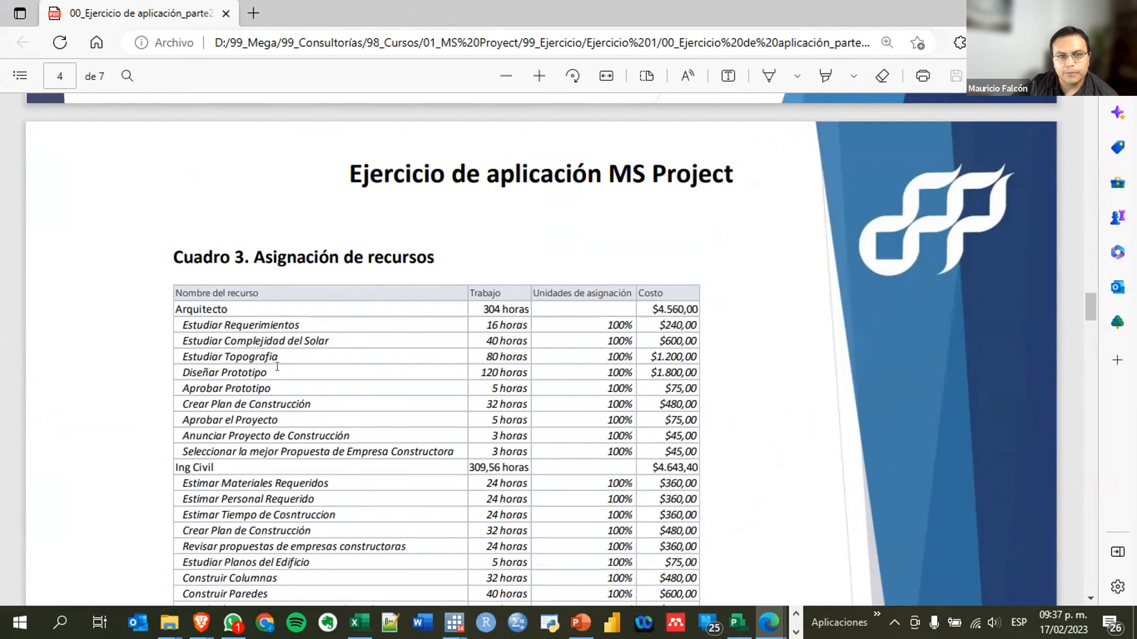
pyautogui.moveTo(181, 325); pyautogui.dragTo(329, 341)
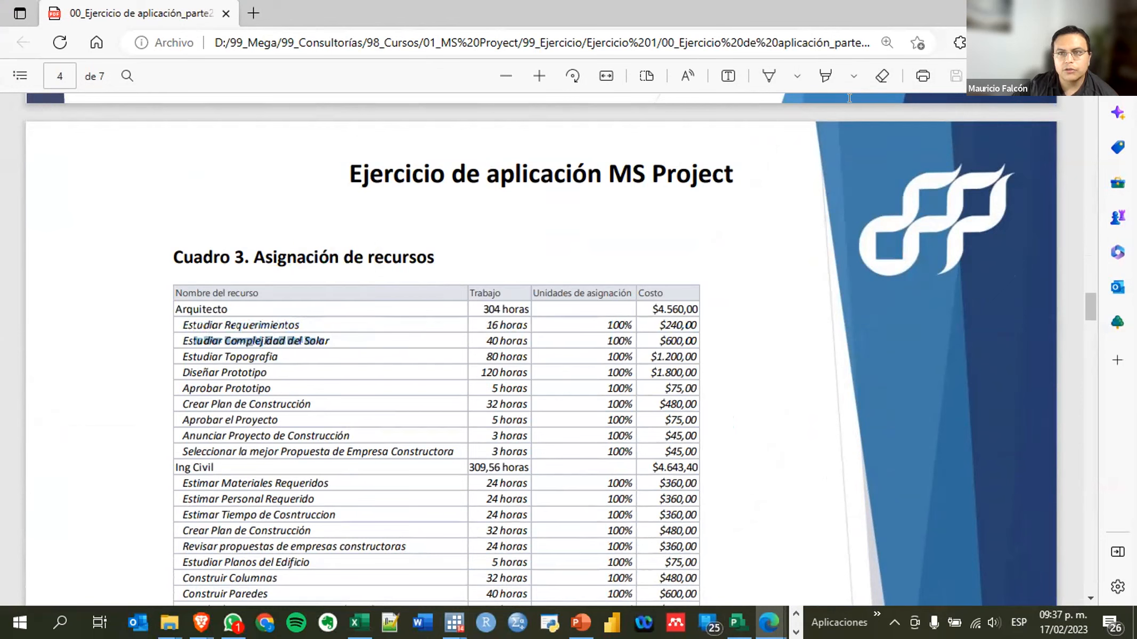
# Arrange the exercise PDF and Project windows one above the other so the Cuadro 3 assignments and the task table show together
pyautogui.moveTo(604, 7); pyautogui.dragTo(651, 274)
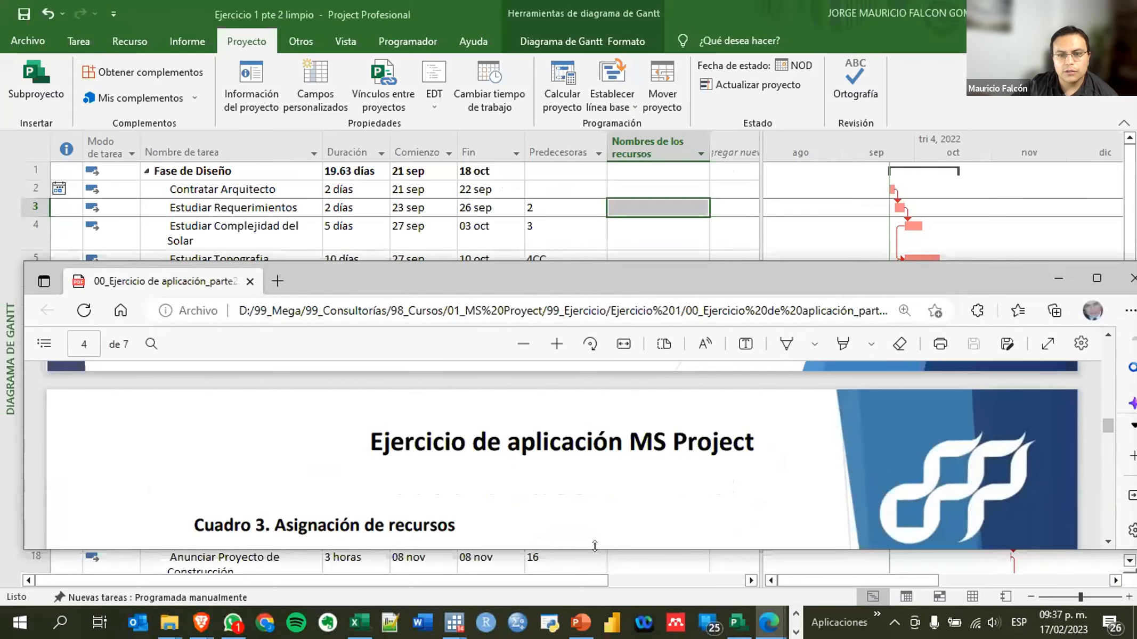
pyautogui.moveTo(601, 543); pyautogui.dragTo(601, 606)
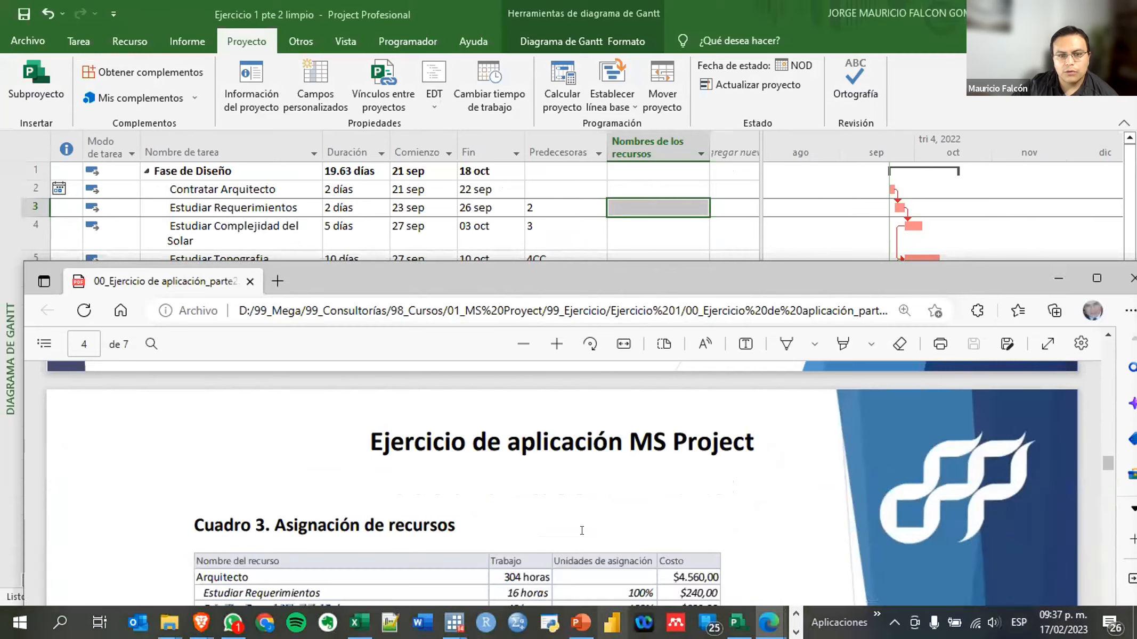
pyautogui.scroll(-3, 573, 510)
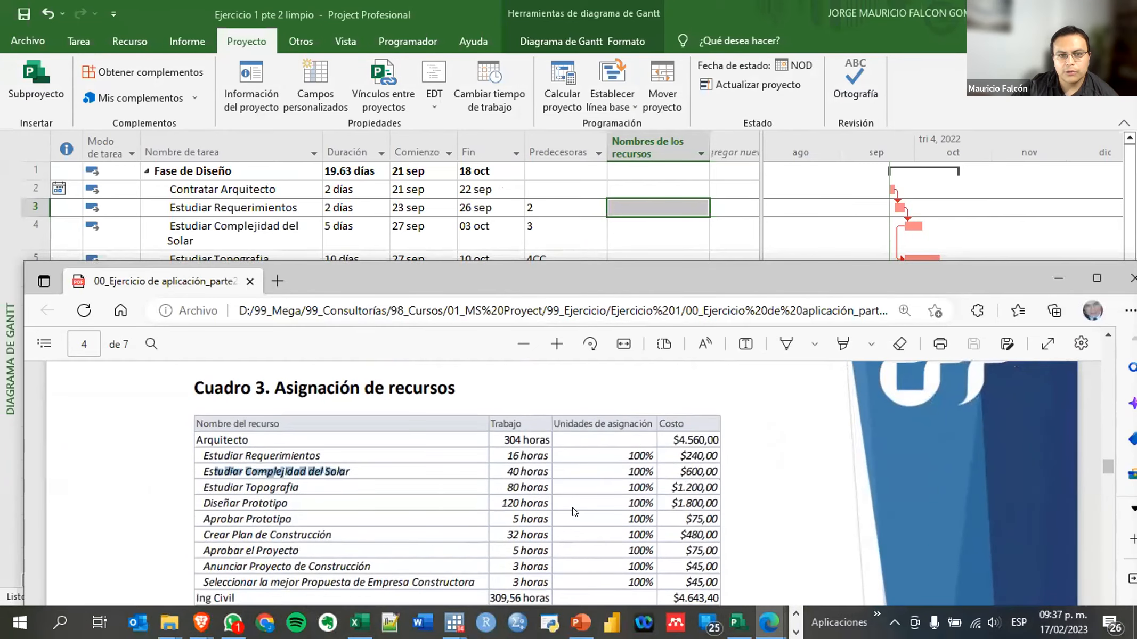
pyautogui.scroll(-3, 573, 511)
pyautogui.scroll(2, 573, 510)
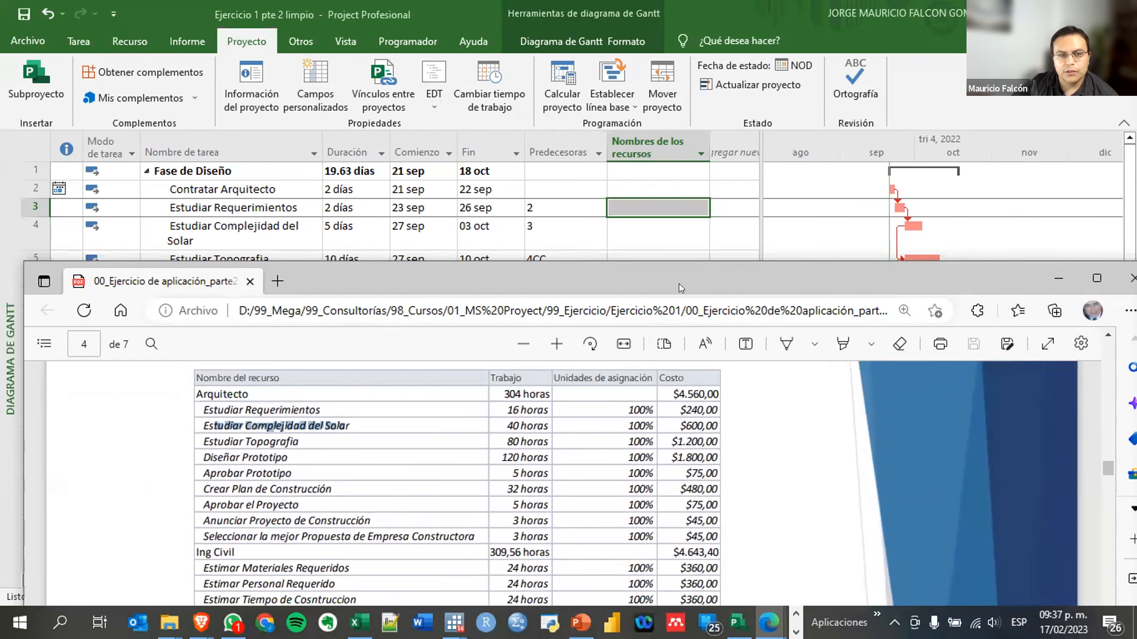
pyautogui.moveTo(679, 284); pyautogui.dragTo(670, 346)
pyautogui.click(692, 7)
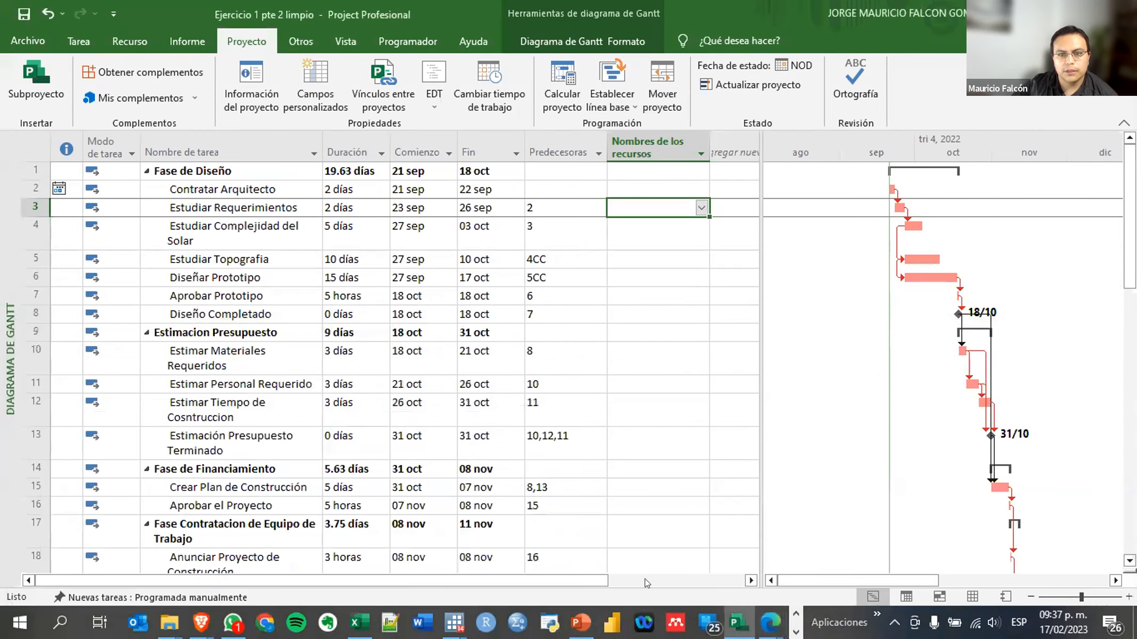
pyautogui.click(769, 622)
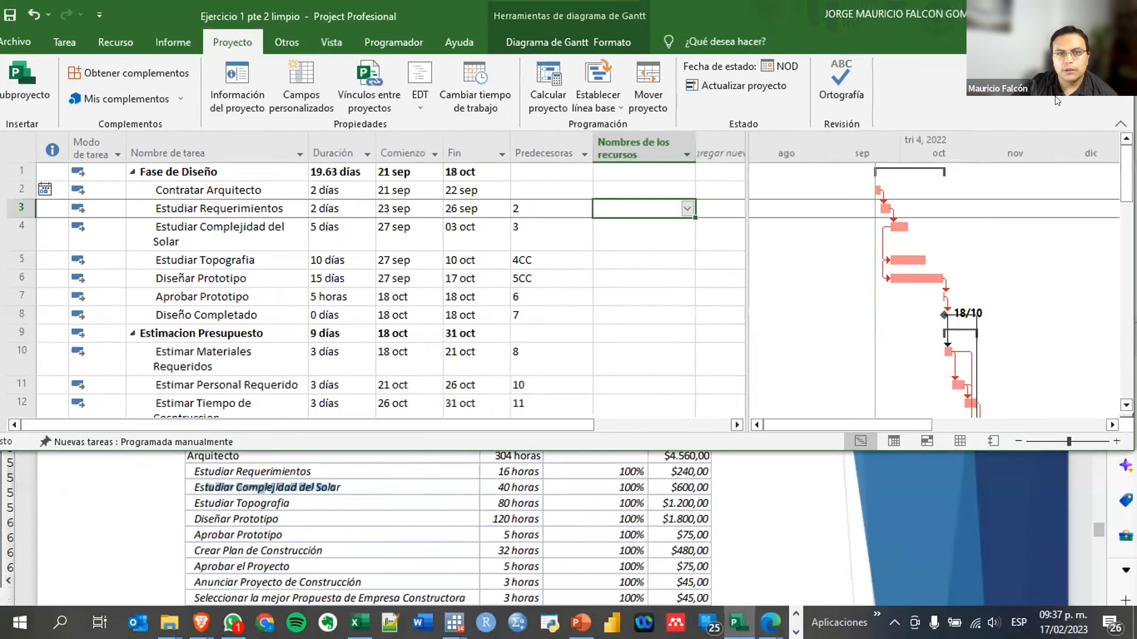
# Assign the resource Arquitecto to the task Estudiar Requerimientos
pyautogui.click(620, 259)
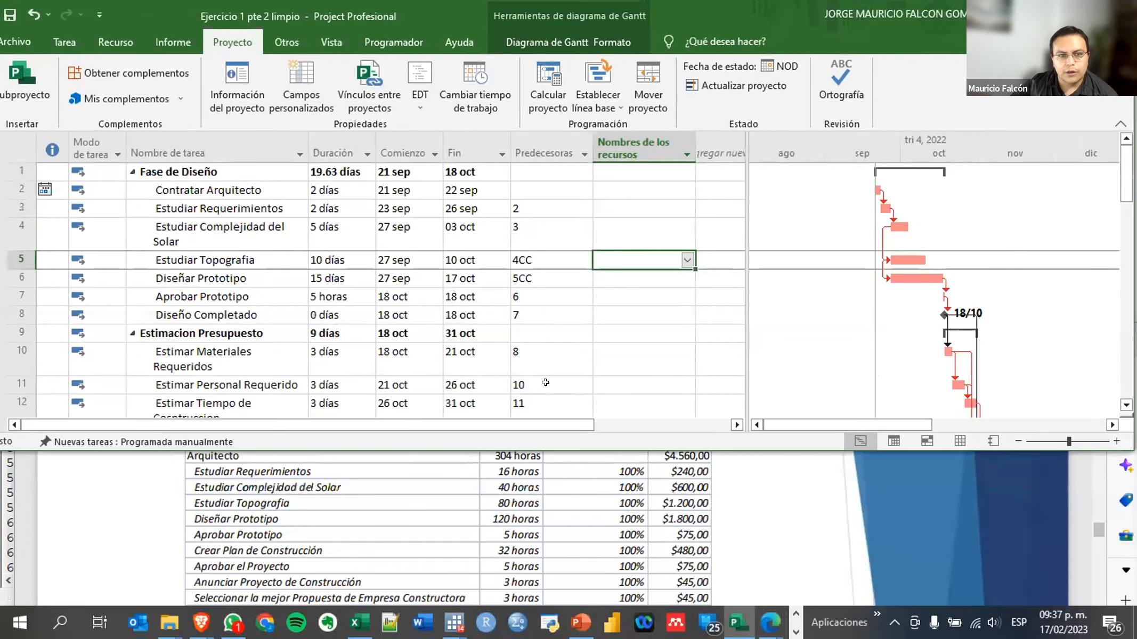
pyautogui.click(213, 208)
pyautogui.click(571, 207)
pyautogui.click(654, 211)
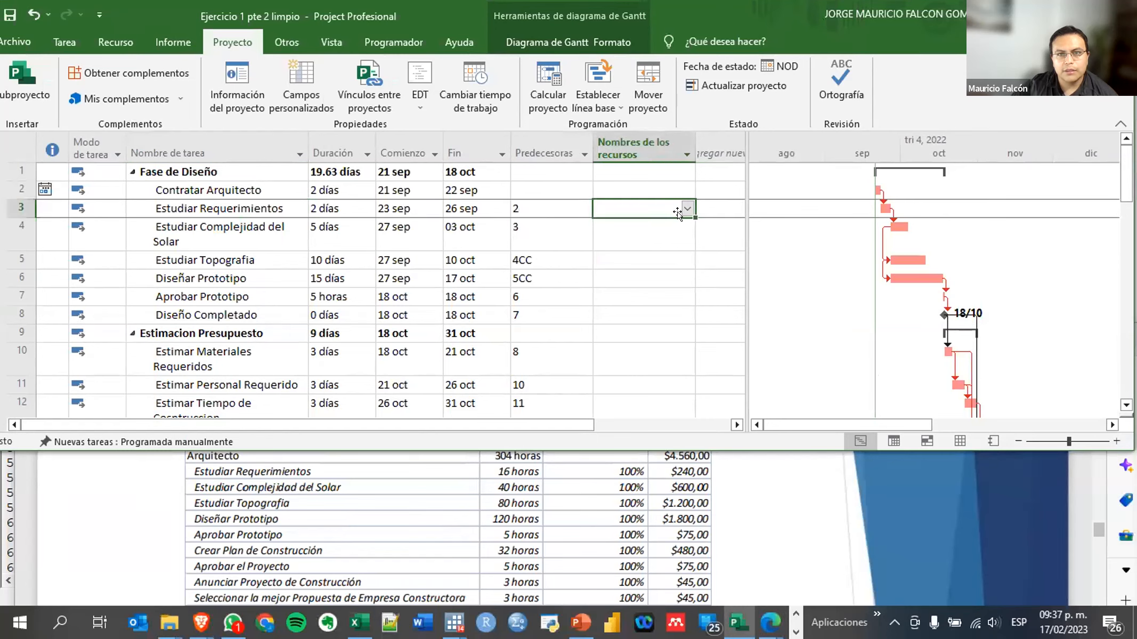
pyautogui.click(687, 208)
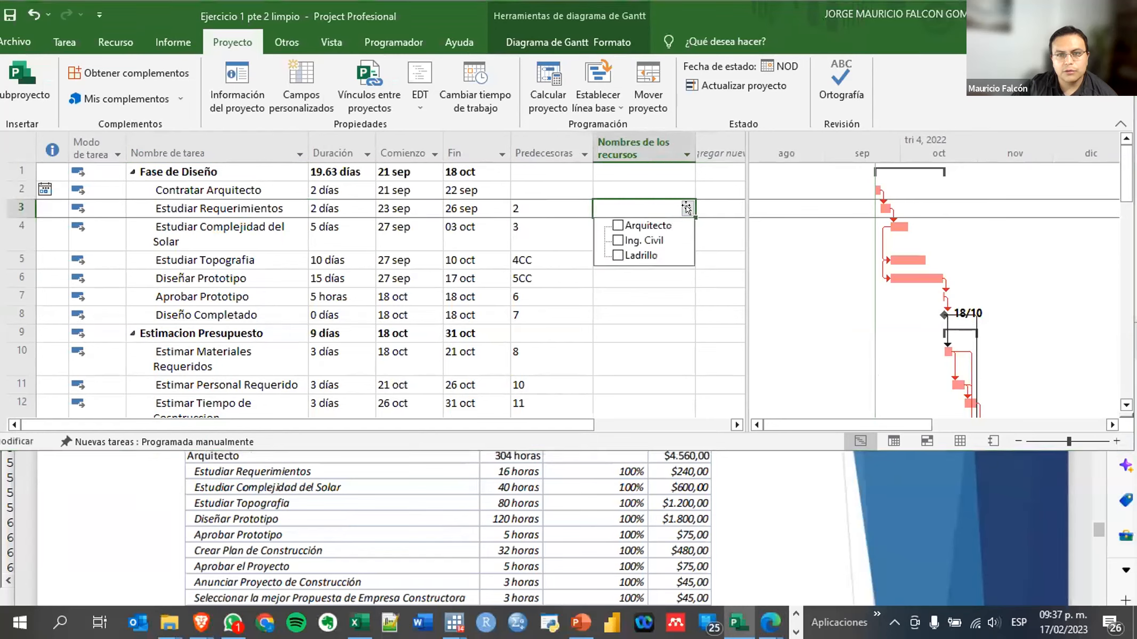
pyautogui.click(616, 225)
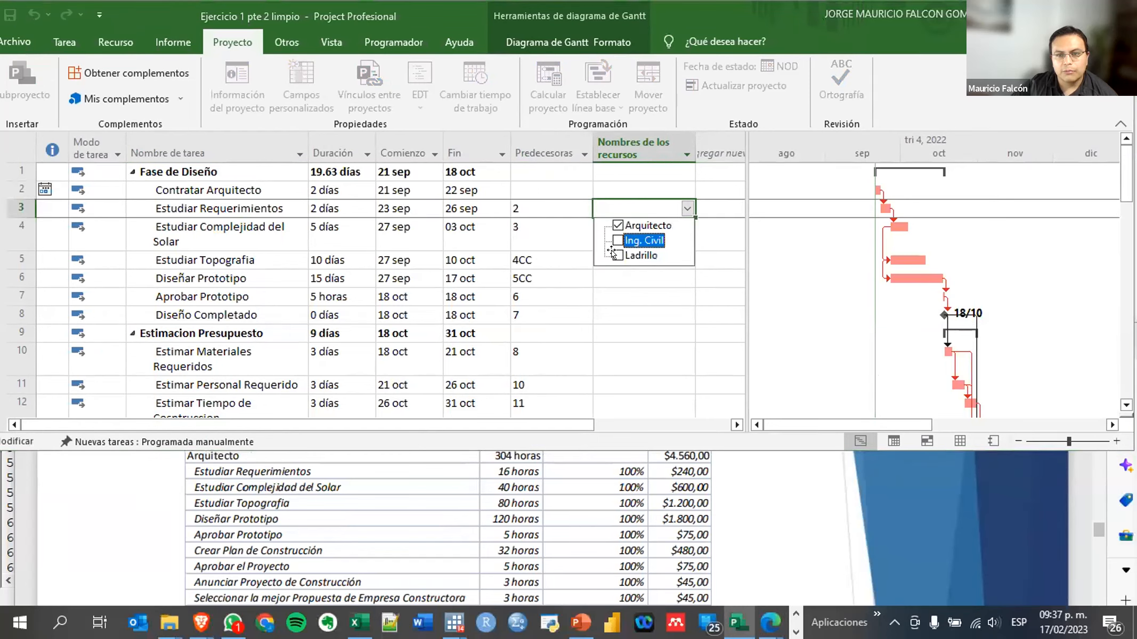
pyautogui.click(650, 223)
pyautogui.click(617, 226)
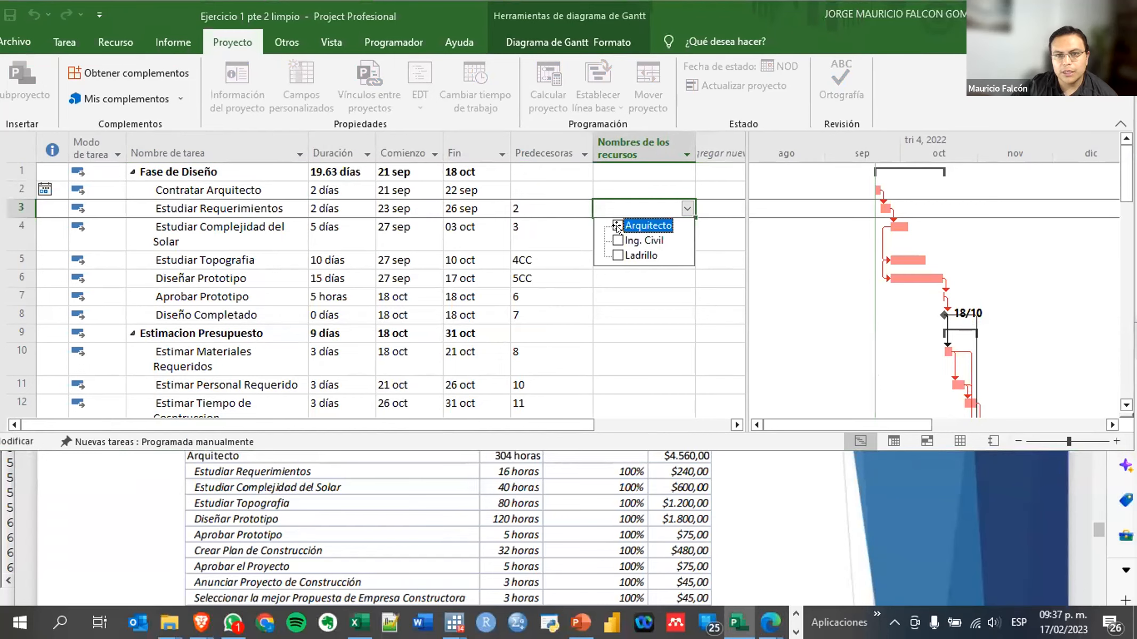
pyautogui.click(729, 228)
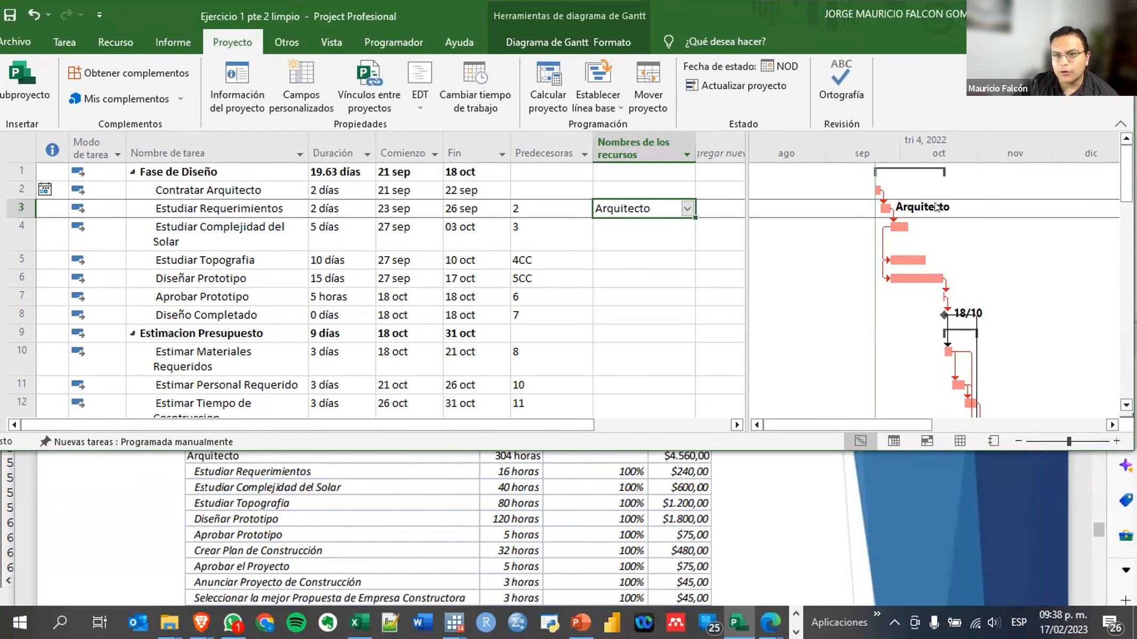
# Assign the resource Arquitecto to the task Estudiar Complejidad del Solar
pyautogui.moveTo(910, 422); pyautogui.dragTo(930, 422)
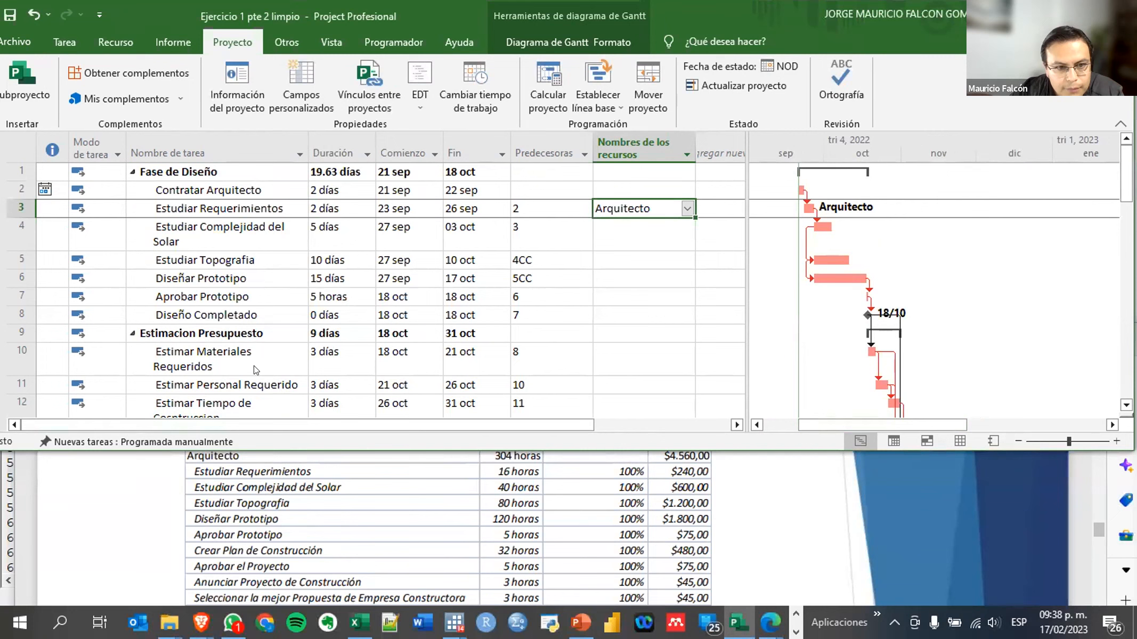
pyautogui.click(669, 247)
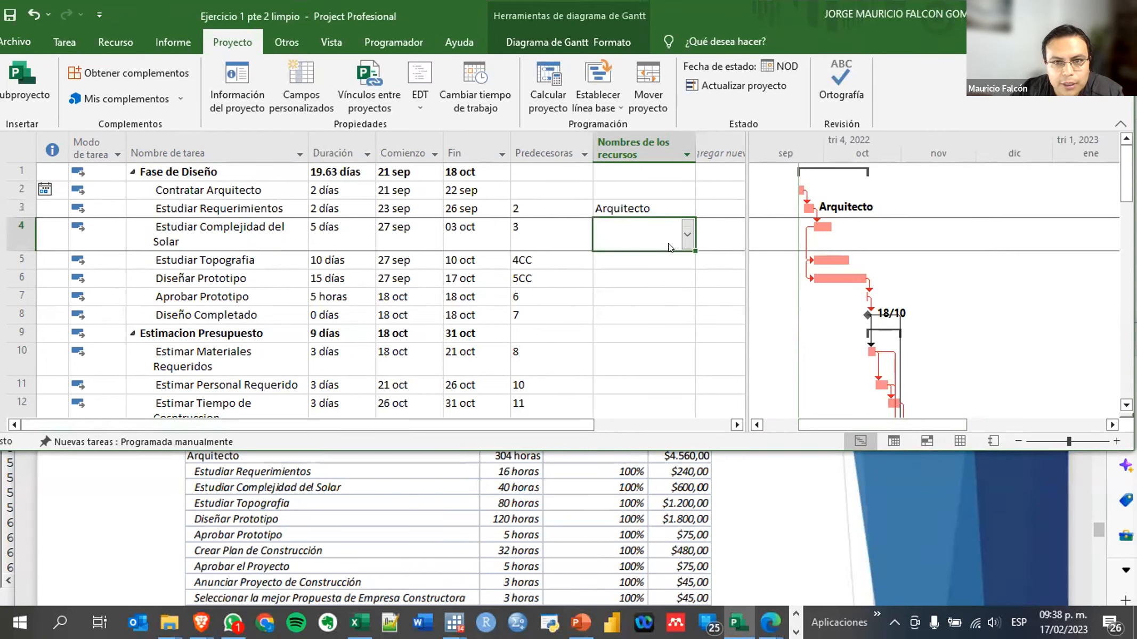
pyautogui.click(687, 242)
pyautogui.click(618, 258)
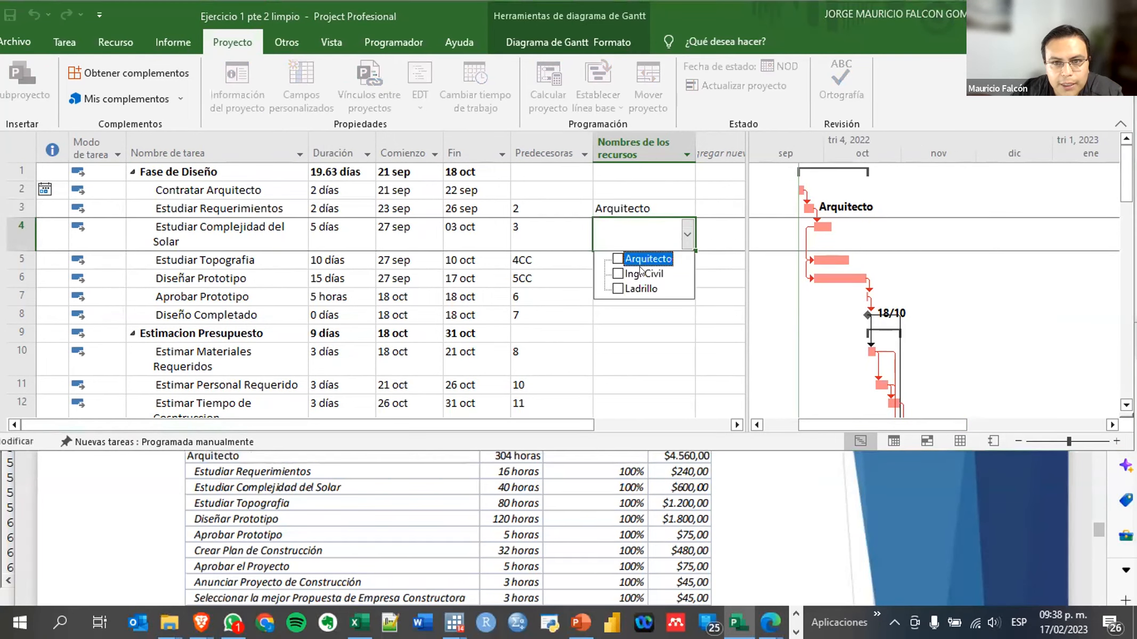
pyautogui.click(734, 272)
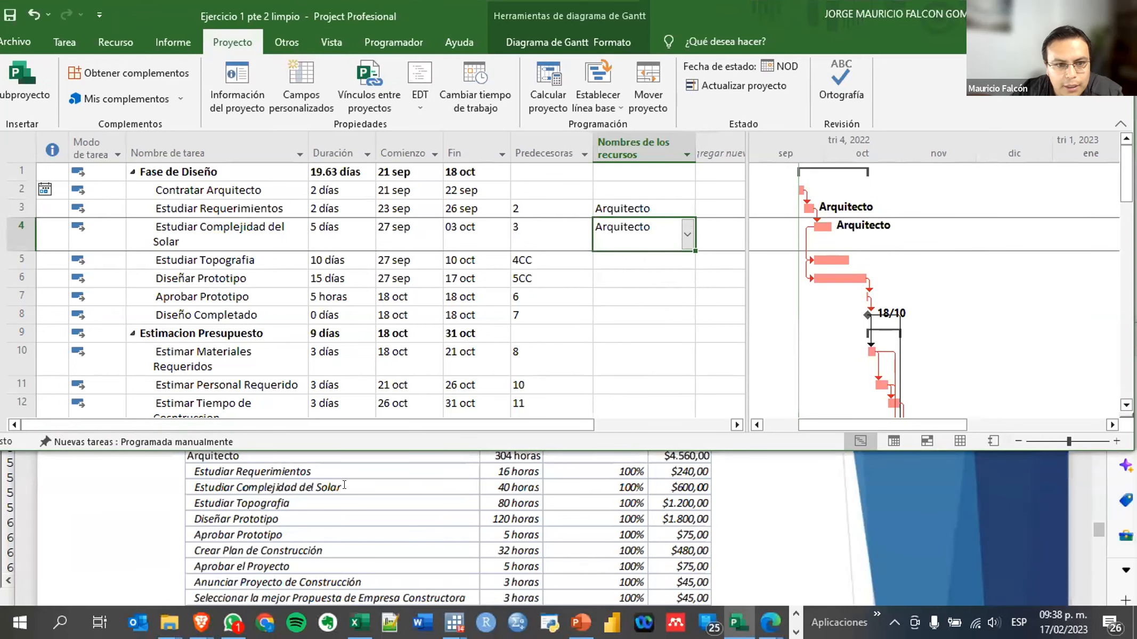
# Assign Arquitecto to both Estudiar Topografia and Diseñar Prototipo
pyautogui.click(639, 260)
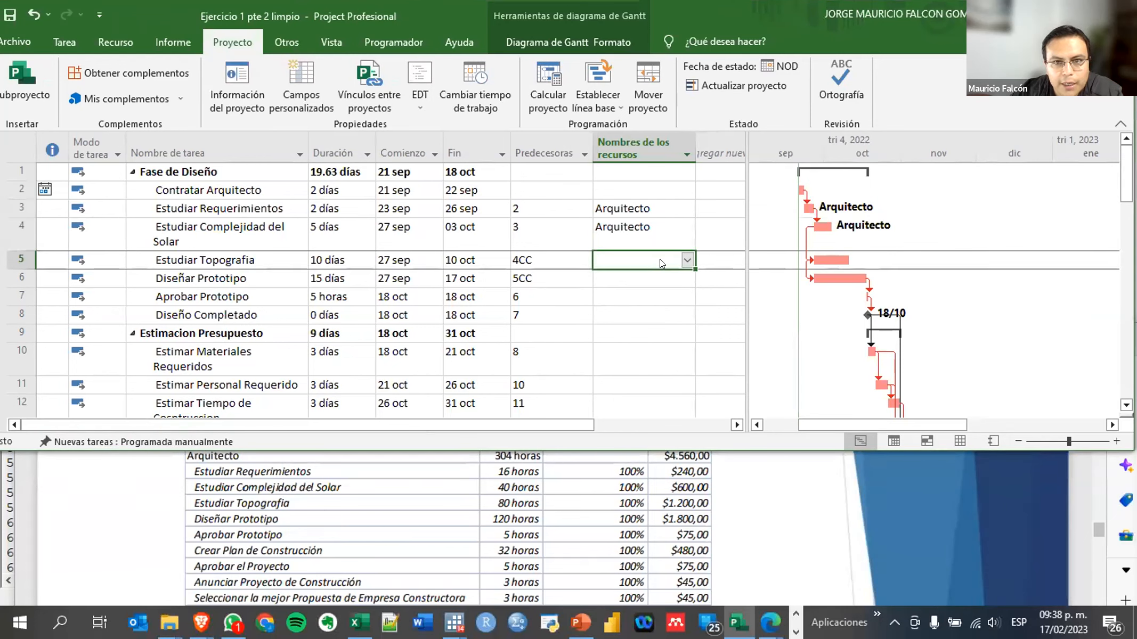
pyautogui.click(687, 260)
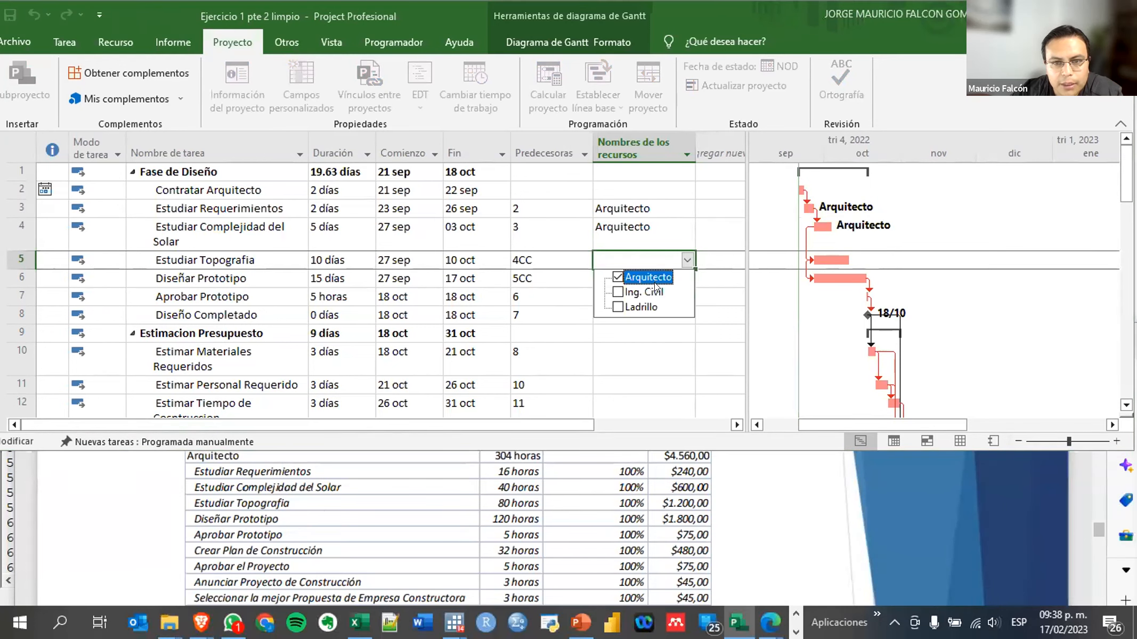
pyautogui.click(718, 289)
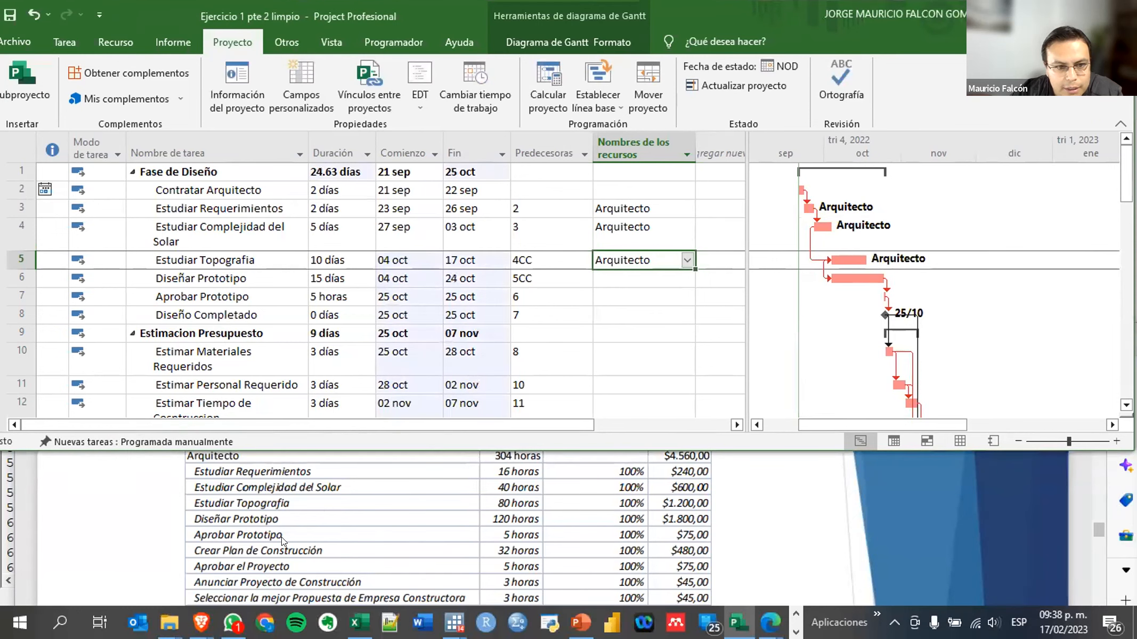
pyautogui.click(627, 277)
pyautogui.click(691, 279)
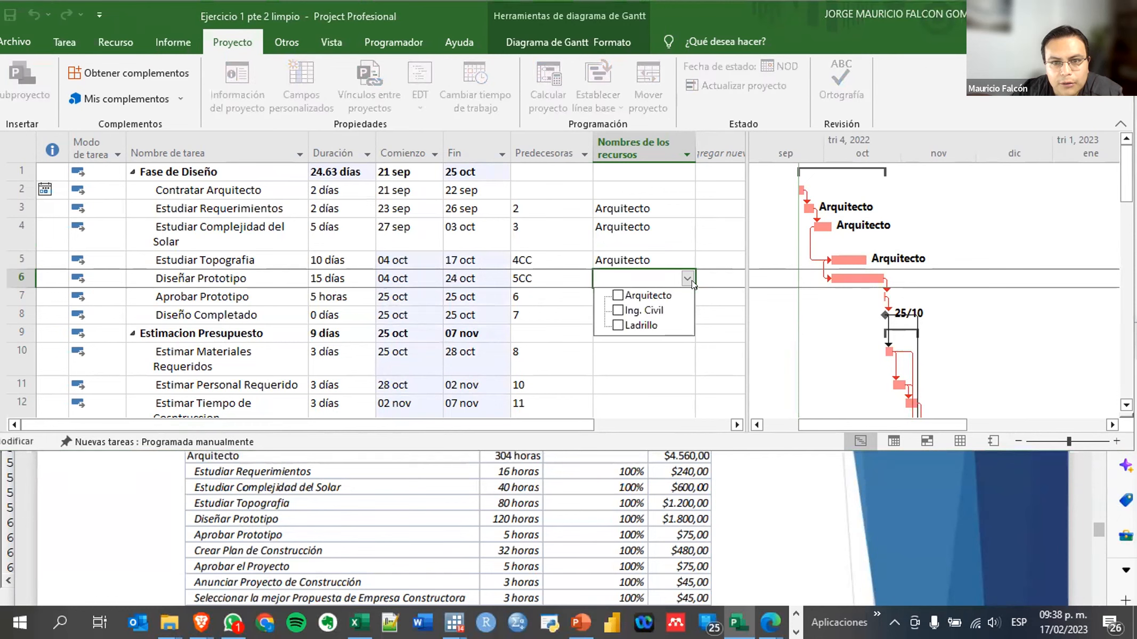
pyautogui.click(642, 295)
pyautogui.click(731, 328)
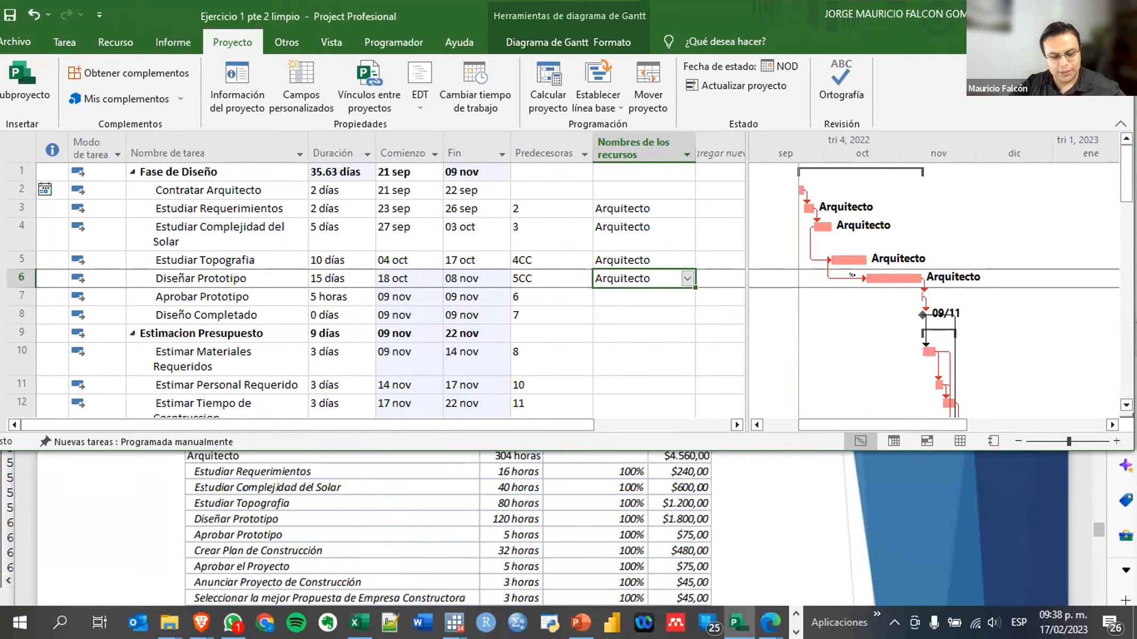
# Undo the Arquitecto assignments from Diseñar Prototipo back to Estudiar Requerimientos and redo all of them to compare the Gantt schedule
pyautogui.hotkey('ctrl', 'z')
pyautogui.hotkey('ctrl', 'z')
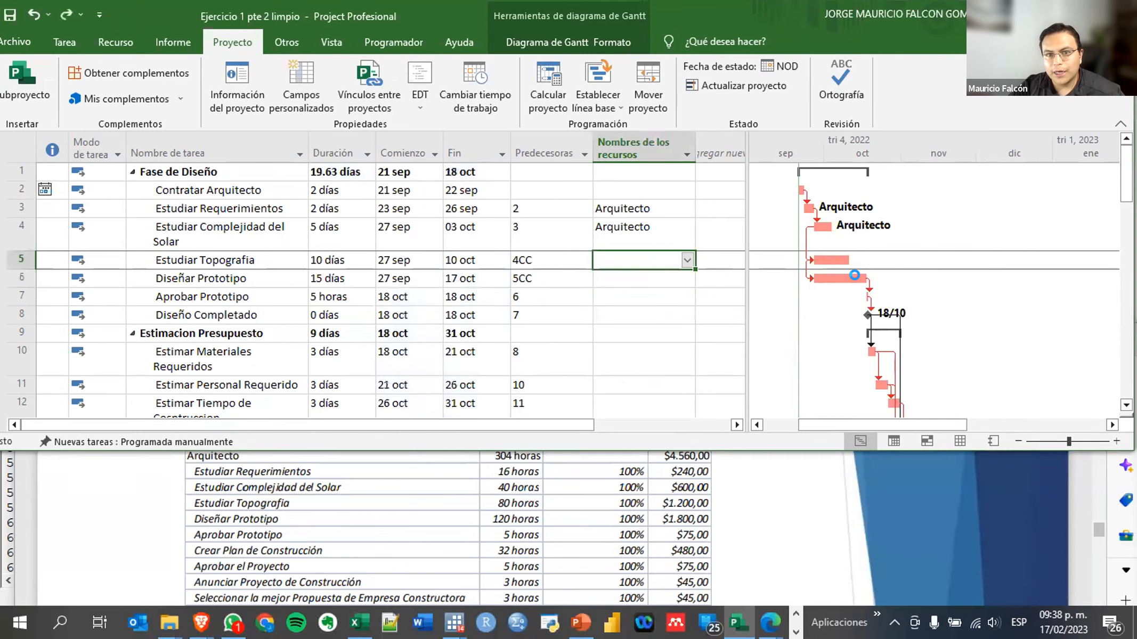
pyautogui.hotkey('ctrl', 'z')
pyautogui.hotkey('ctrl', 'z')
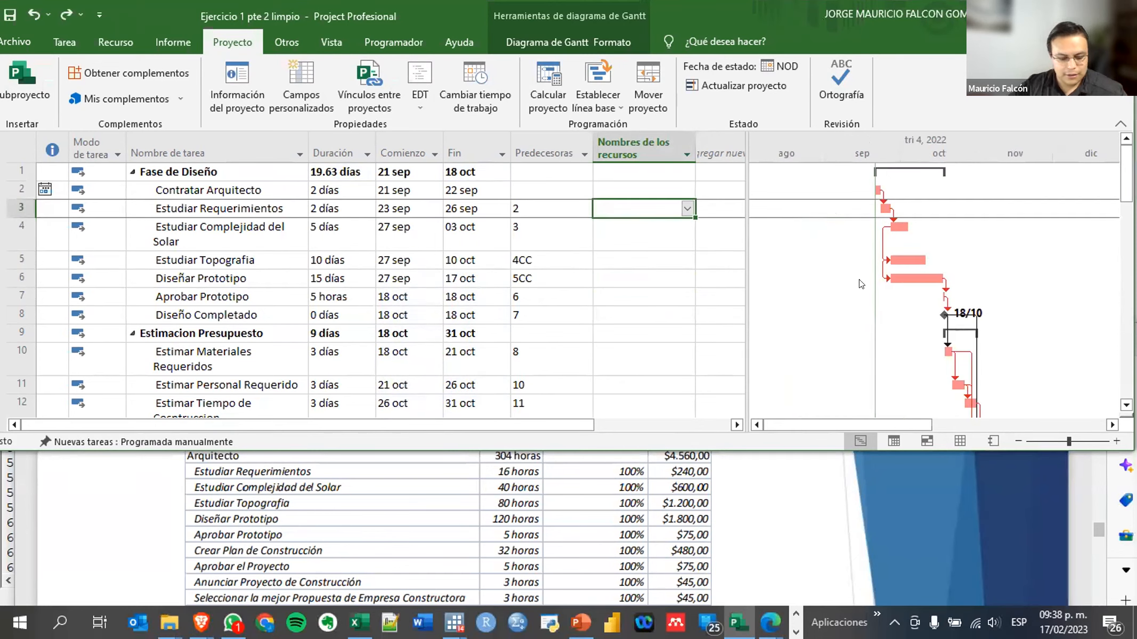
pyautogui.hotkey('ctrl', 'y')
pyautogui.hotkey('ctrl', 'y')
pyautogui.hotkey('ctrl', 'y')
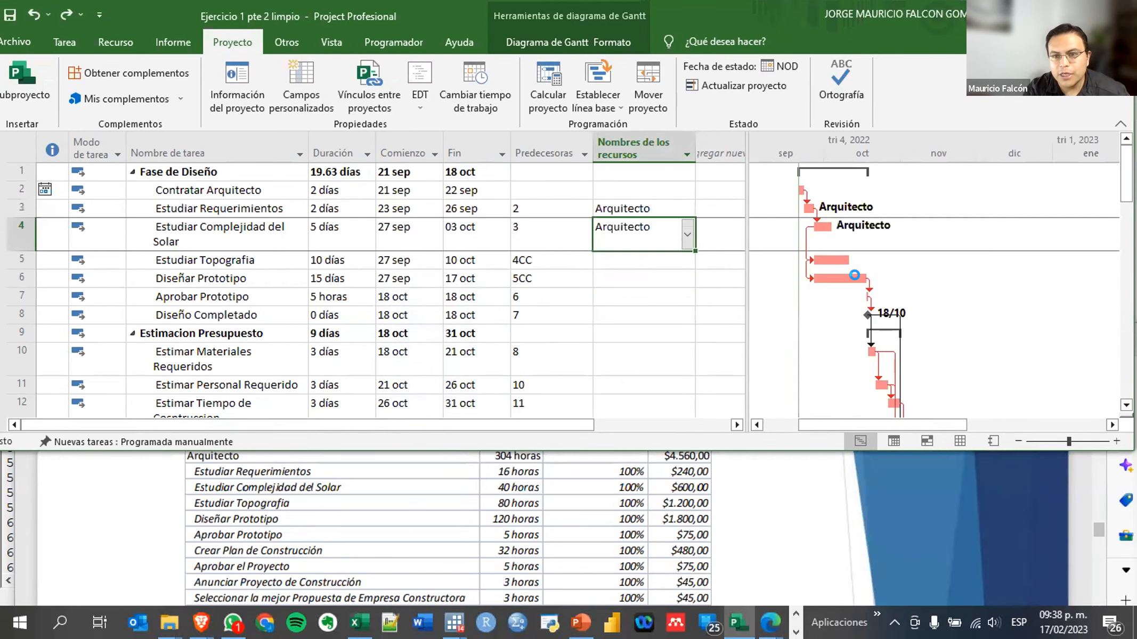
pyautogui.hotkey('ctrl', 'y')
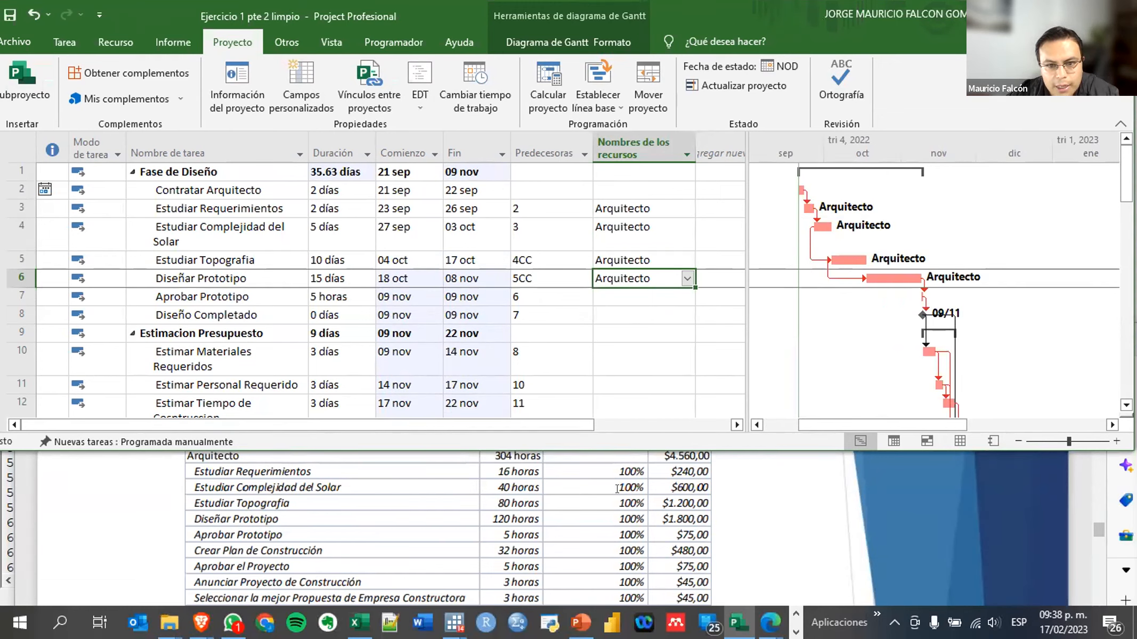
# Assign only Arquitecto to the task Aprobar Prototipo, following Cuadro 3
pyautogui.scroll(-1, 265, 528)
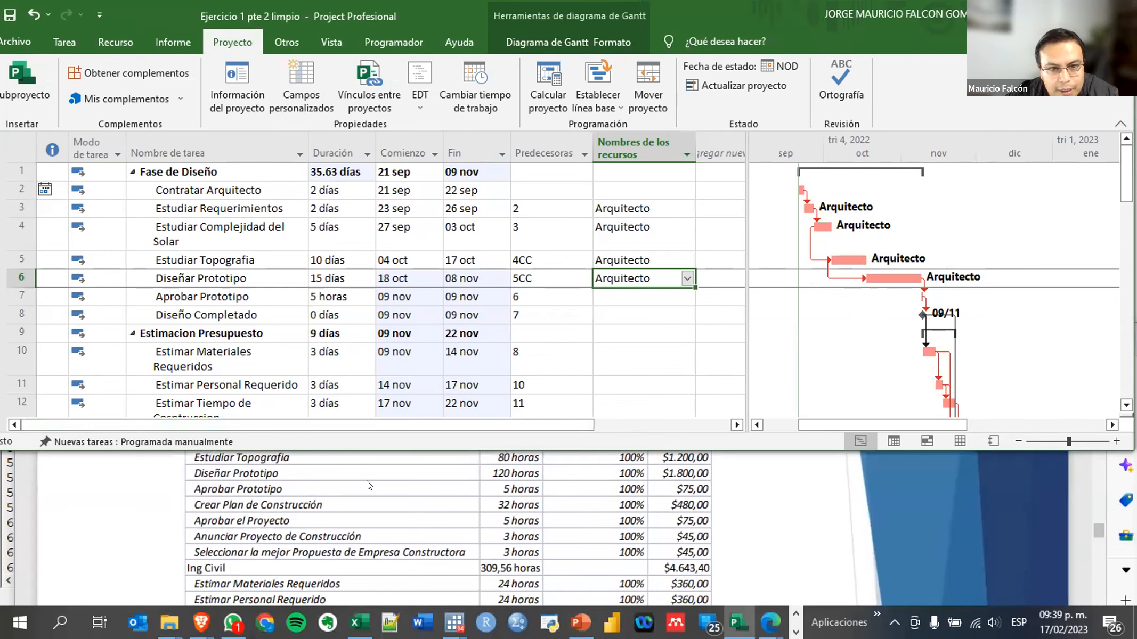
pyautogui.click(675, 298)
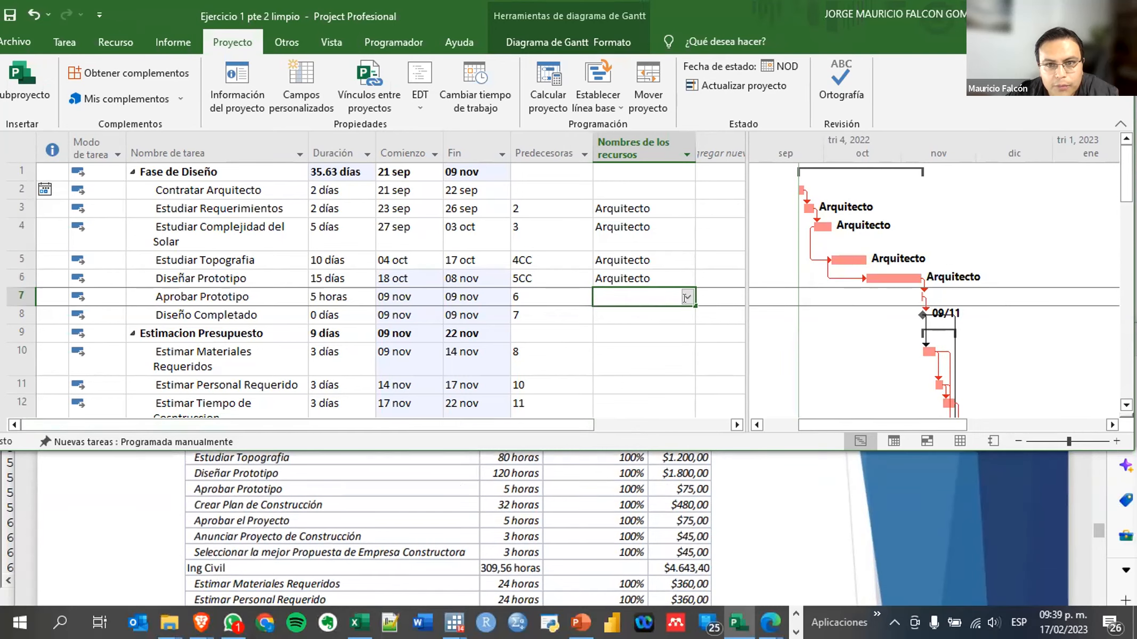
pyautogui.click(687, 297)
pyautogui.click(644, 328)
pyautogui.click(659, 314)
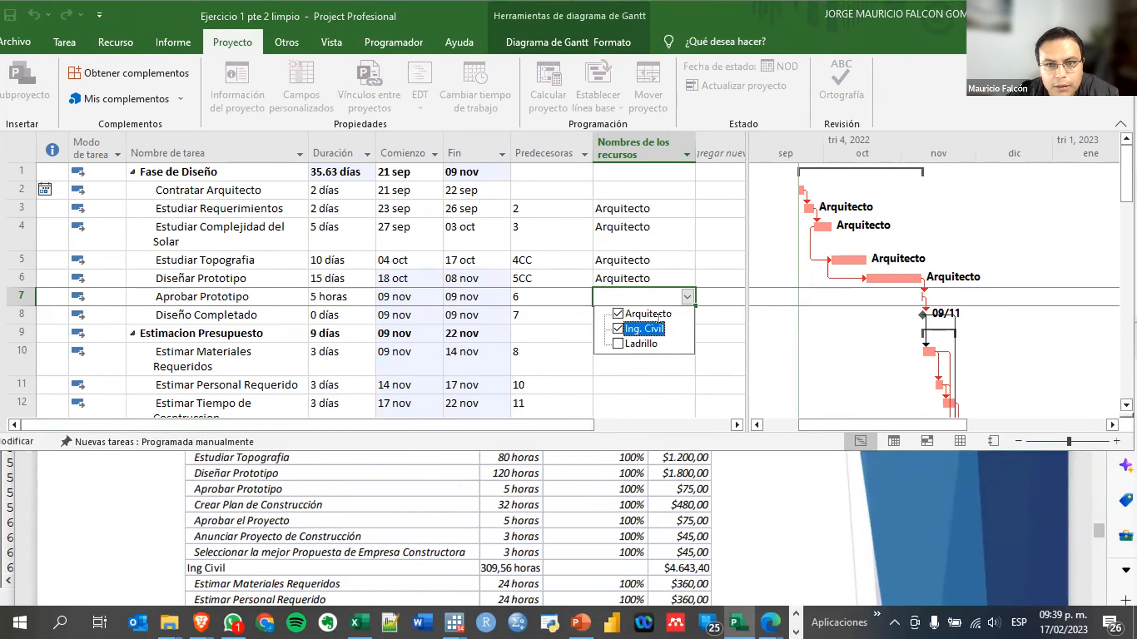
pyautogui.press('Return')
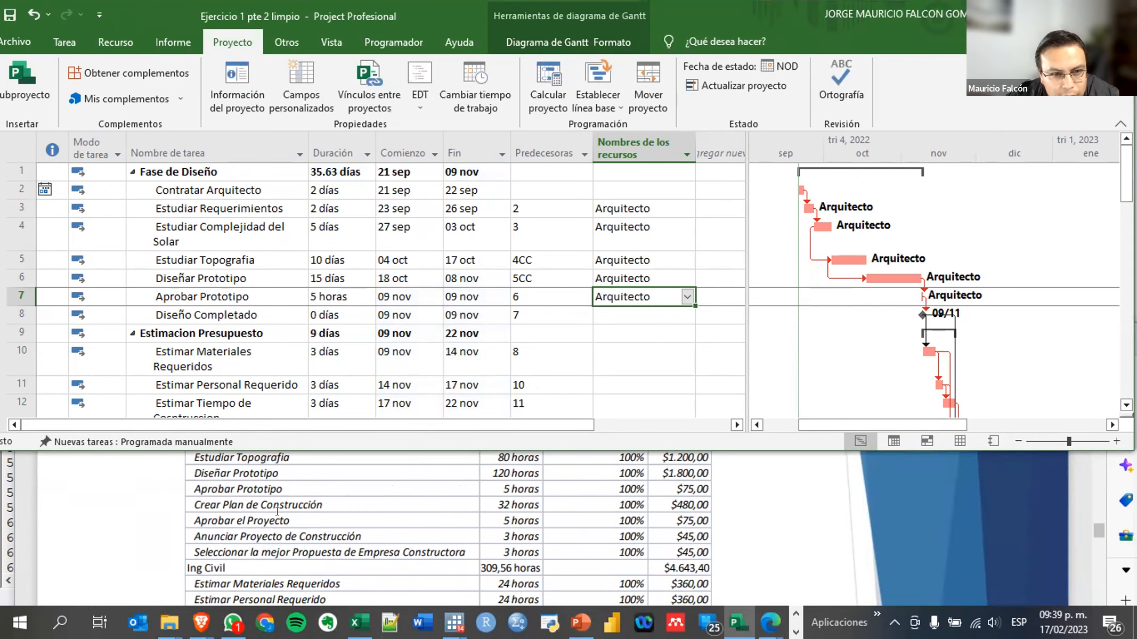
# Assign Arquitecto to Crear Plan de Construcción in the Fase de Financiamiento
pyautogui.click(250, 355)
pyautogui.scroll(-2, 251, 357)
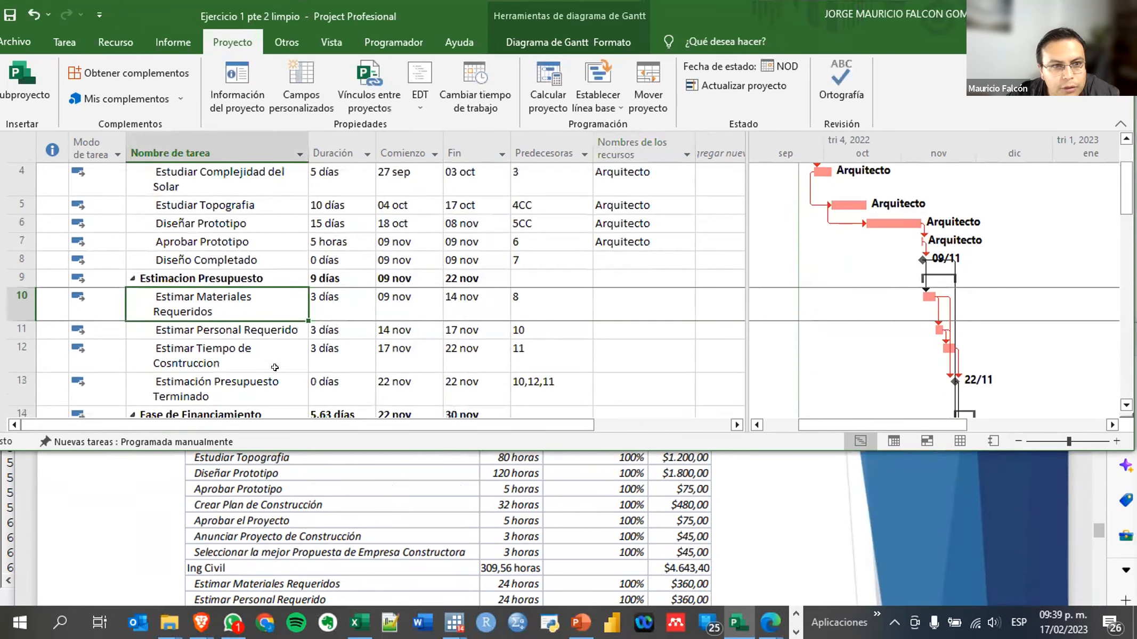
pyautogui.click(625, 359)
pyautogui.click(687, 364)
pyautogui.click(618, 380)
pyautogui.click(626, 309)
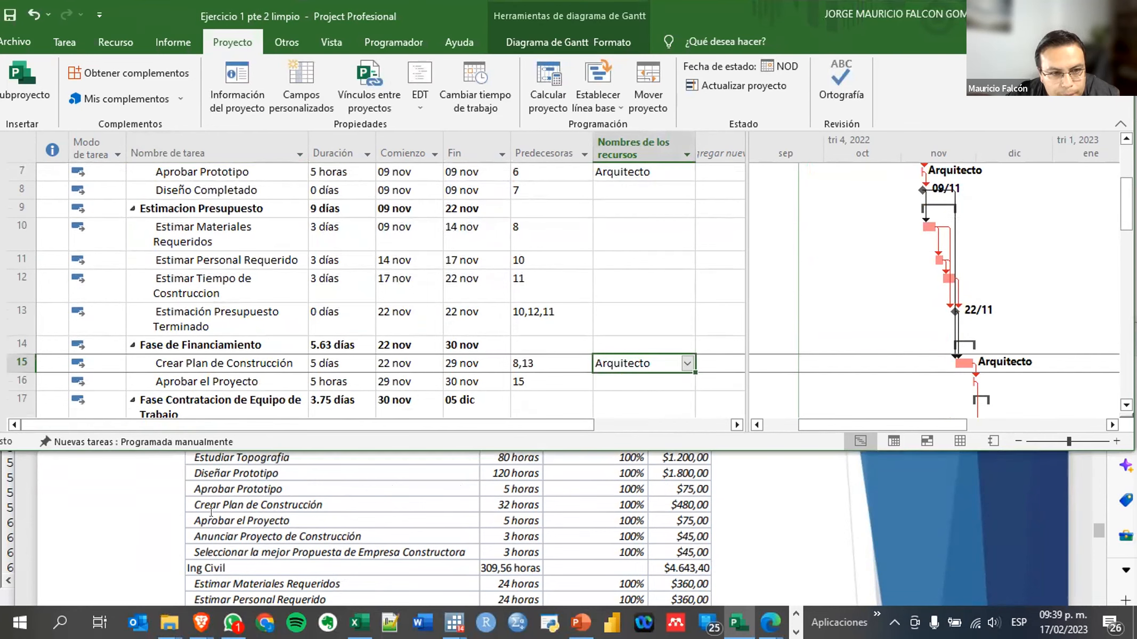
# Assign Arquitecto to Aprobar el Proyecto in the Fase de Financiamiento
pyautogui.scroll(-1, 301, 539)
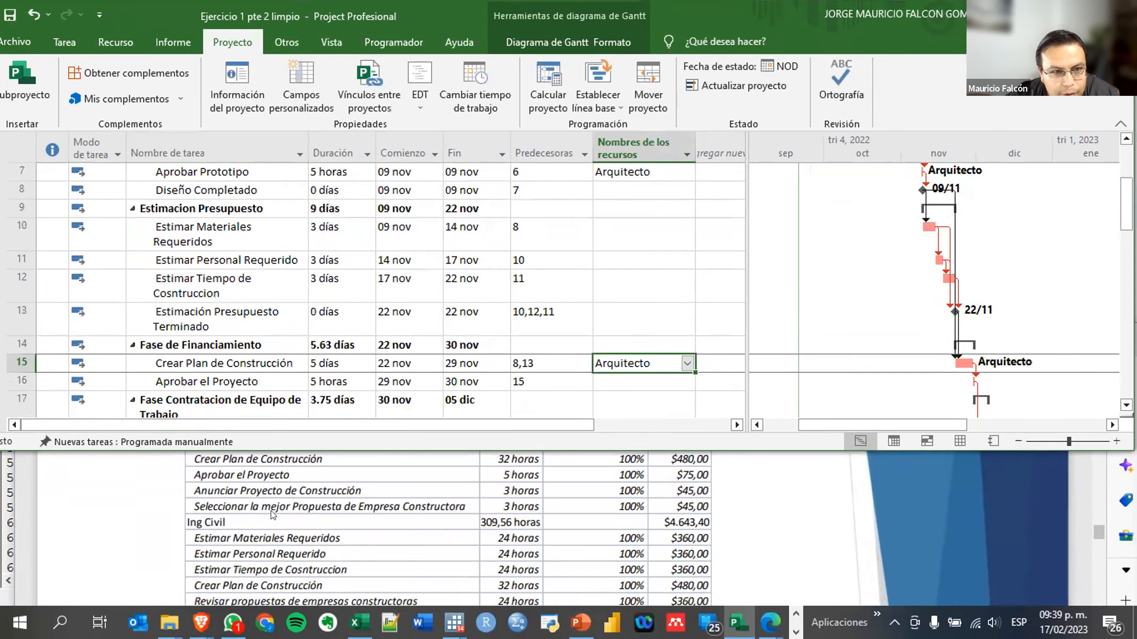
pyautogui.click(613, 381)
pyautogui.click(687, 381)
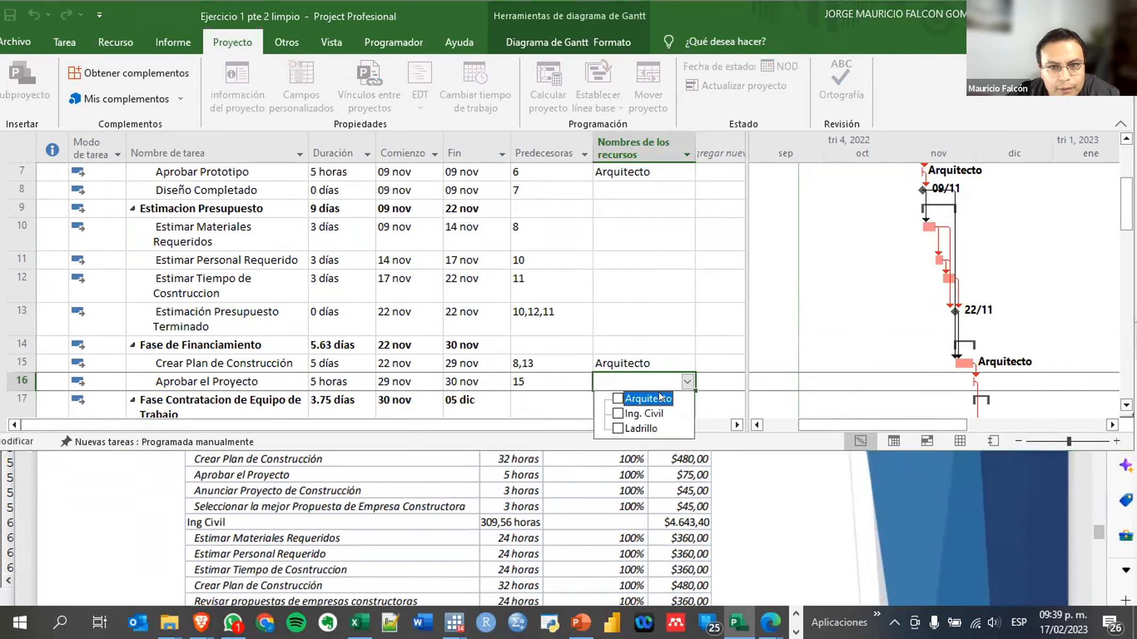
pyautogui.click(618, 399)
pyautogui.click(634, 387)
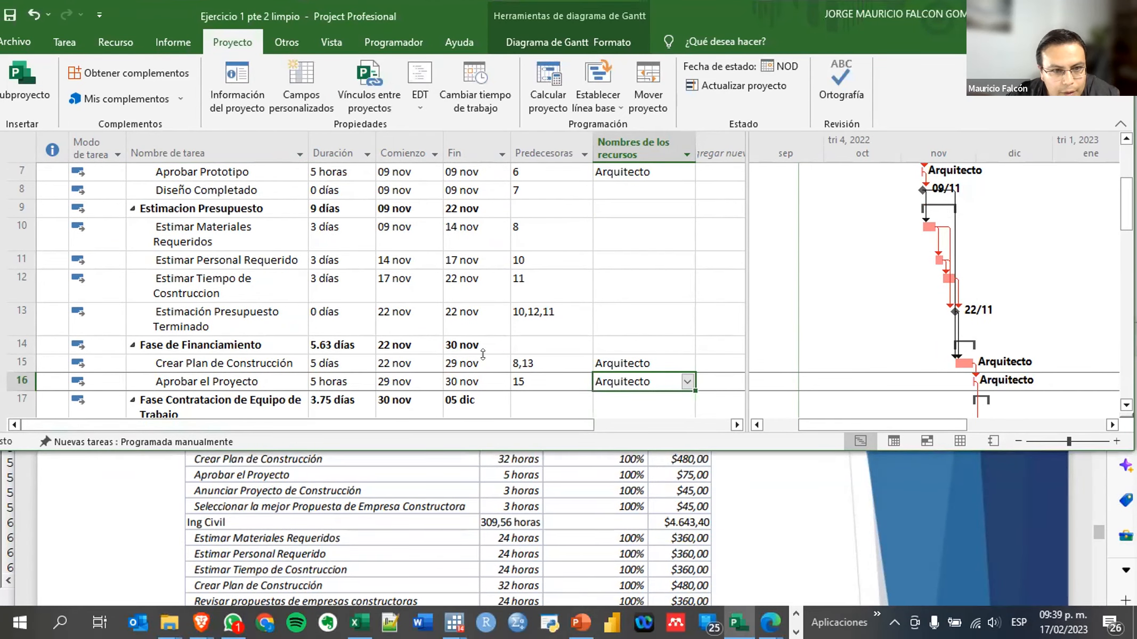
# Assign Arquitecto to Anunciar Proyecto de Construcción in the Fase Contratacion de Equipo de Trabajo
pyautogui.scroll(-3, 510, 331)
pyautogui.scroll(-1, 510, 331)
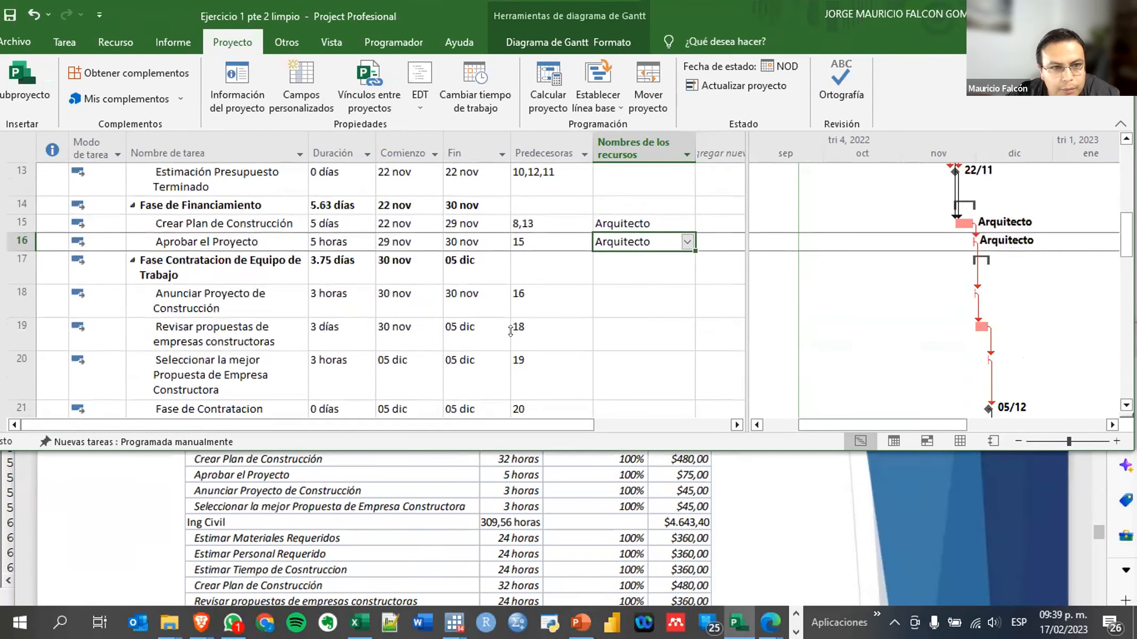
pyautogui.click(646, 298)
pyautogui.click(688, 301)
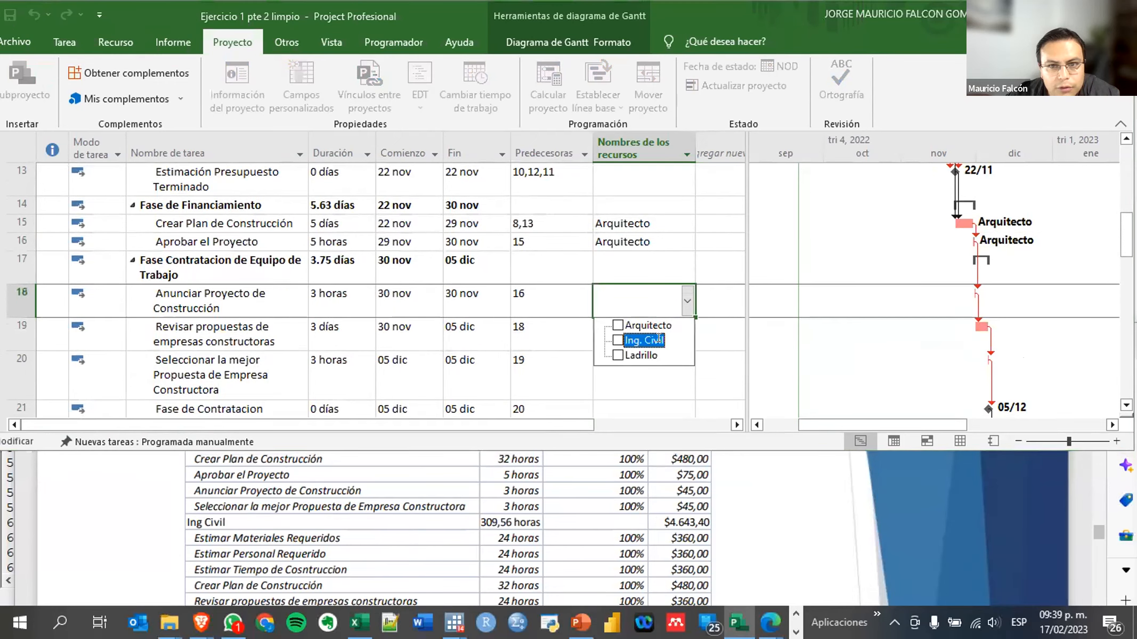
pyautogui.click(612, 327)
pyautogui.click(567, 332)
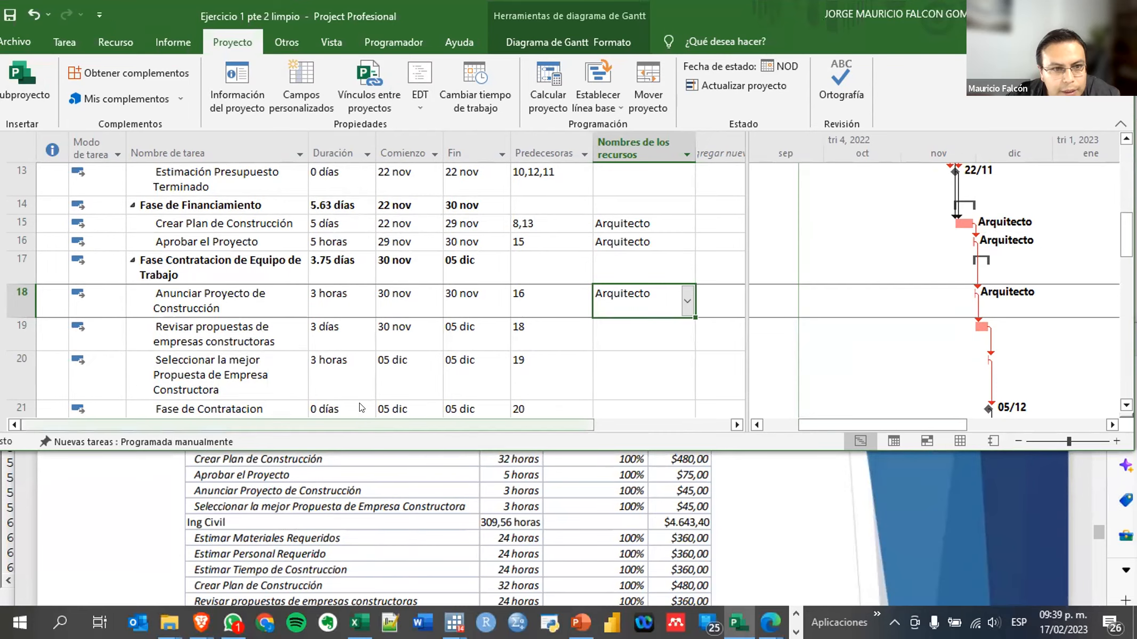
# Assign Arquitecto to the task Seleccionar la mejor Propuesta de Empresa Constructora
pyautogui.scroll(-1, 365, 408)
pyautogui.click(682, 314)
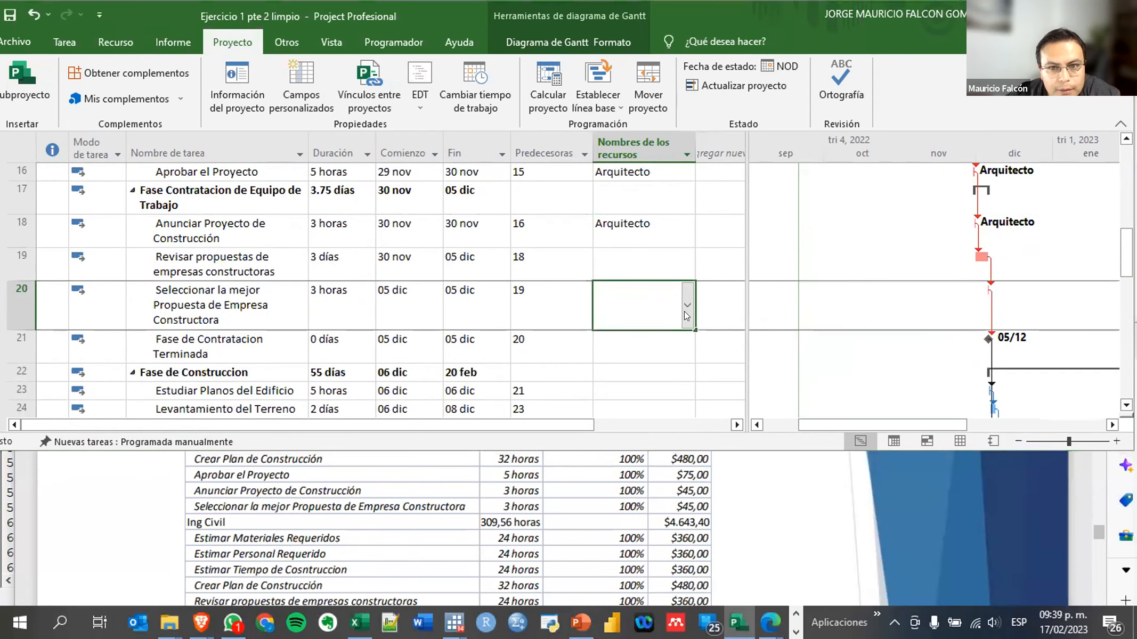
pyautogui.click(682, 314)
pyautogui.press('space')
pyautogui.press('Down')
pyautogui.press('Down')
pyautogui.press('Return')
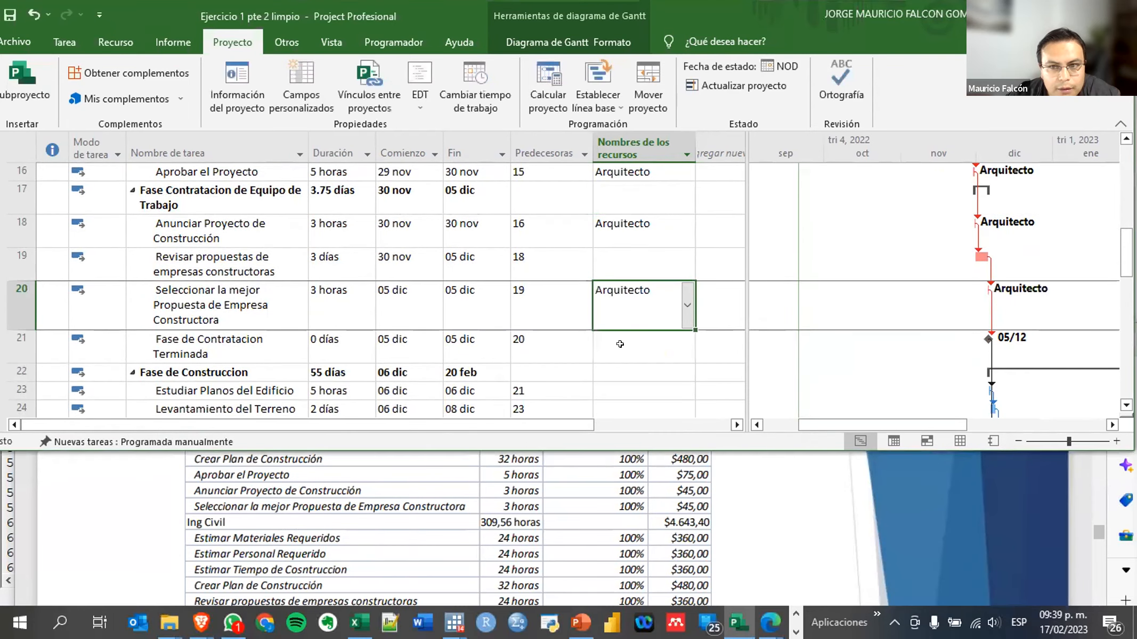
pyautogui.scroll(5, 918, 284)
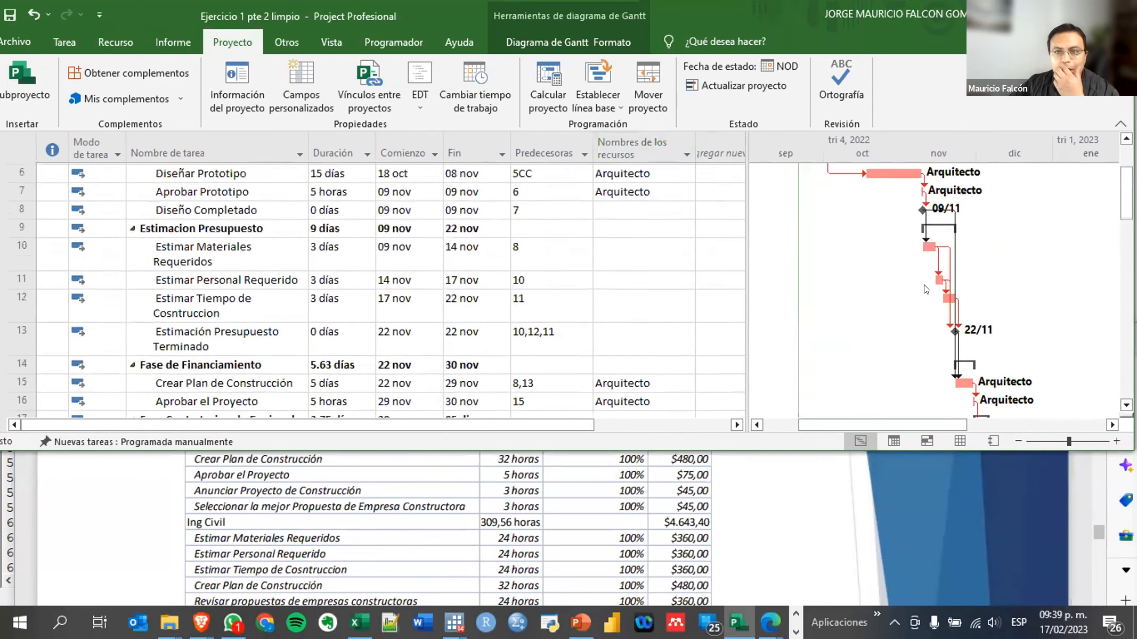
pyautogui.scroll(1, 933, 289)
pyautogui.scroll(-7, 907, 265)
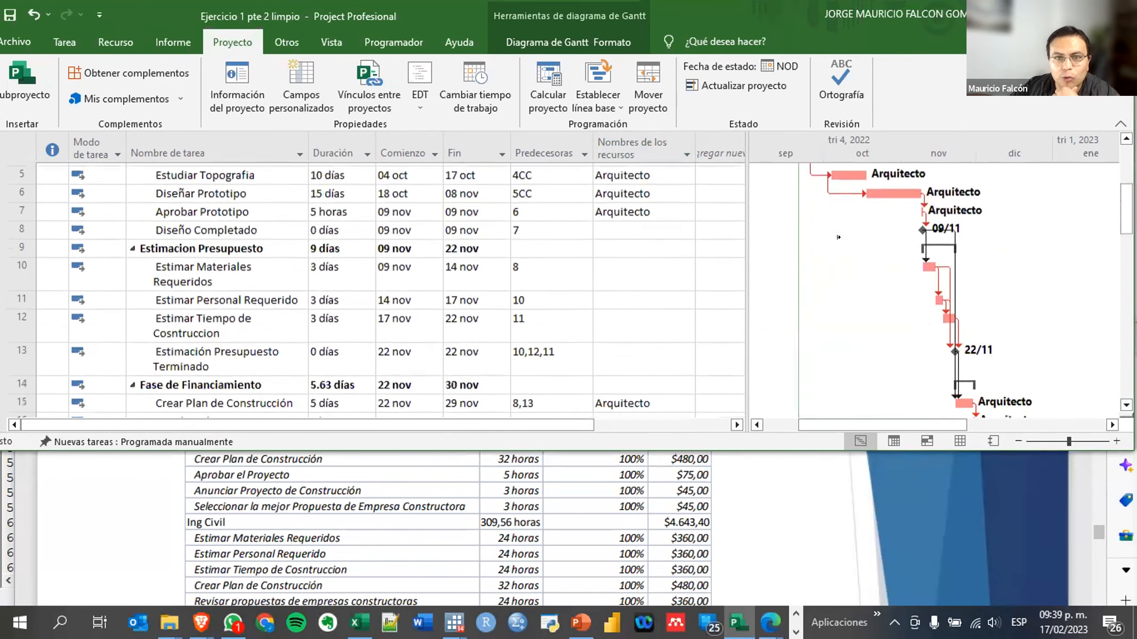
# Compare Arquitecto's assigned tasks in the Gantt table with the Arquitecto tasks, work hours and costs in Cuadro 3 of the exercise PDF
pyautogui.scroll(7, 838, 237)
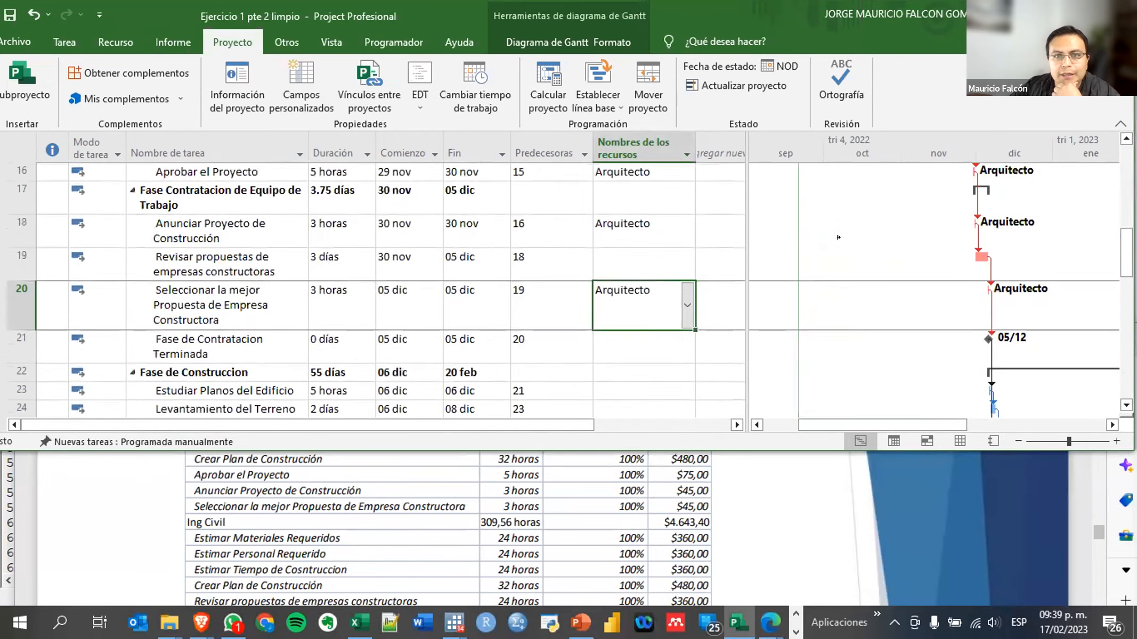
pyautogui.scroll(-1, 838, 237)
pyautogui.scroll(-4, 838, 237)
pyautogui.click(640, 304)
pyautogui.scroll(-3, 731, 301)
pyautogui.scroll(4, 731, 301)
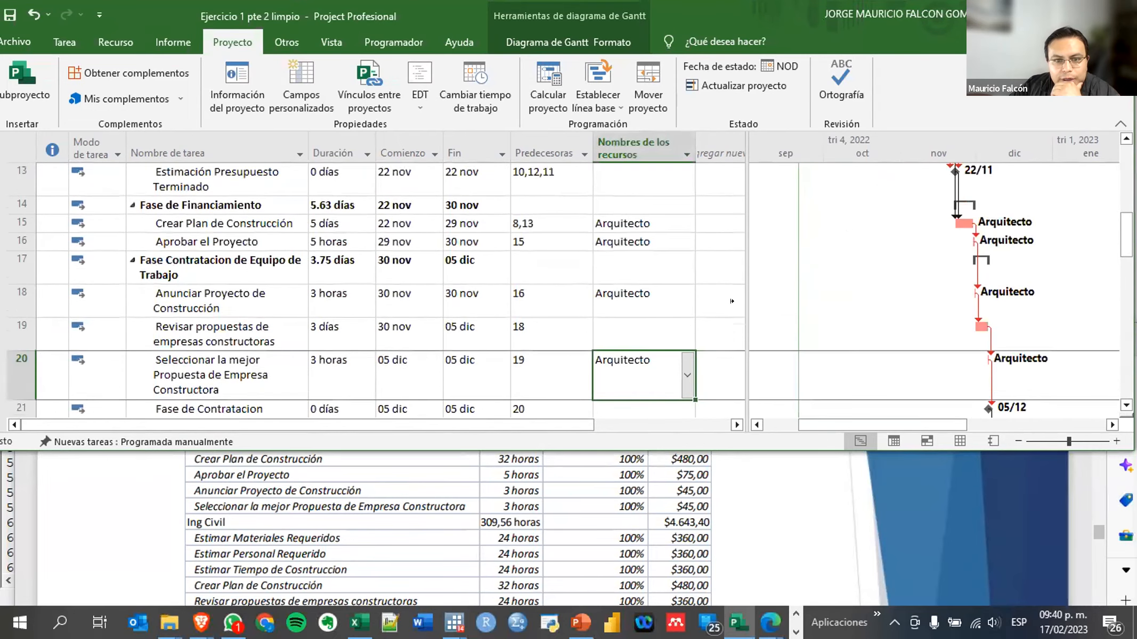
pyautogui.click(513, 516)
pyautogui.scroll(4, 513, 515)
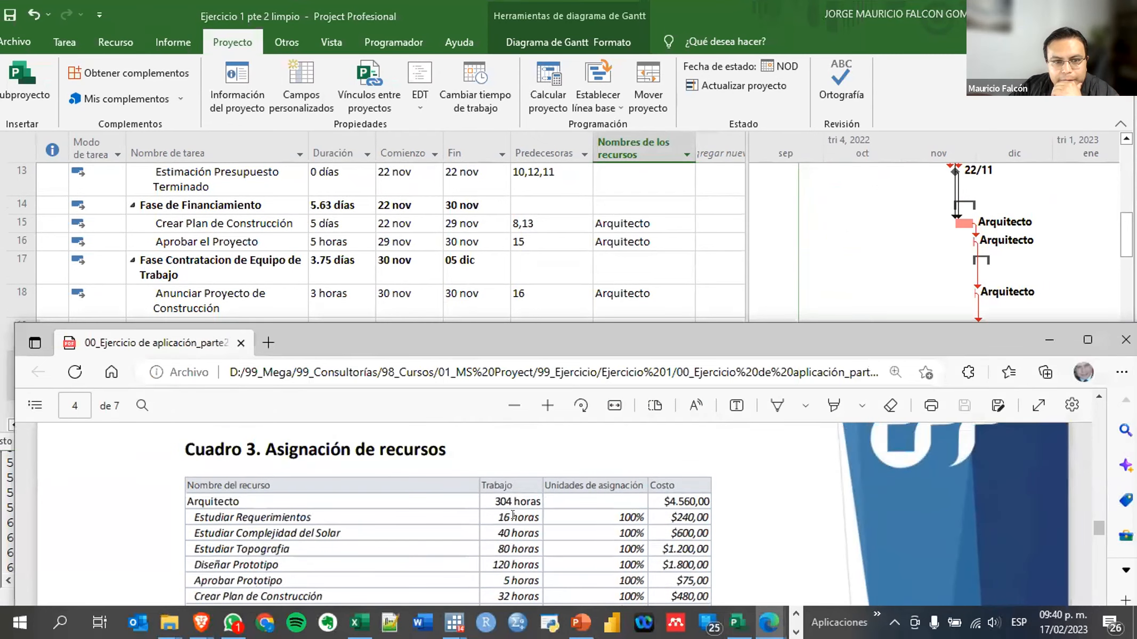
pyautogui.scroll(-1, 317, 490)
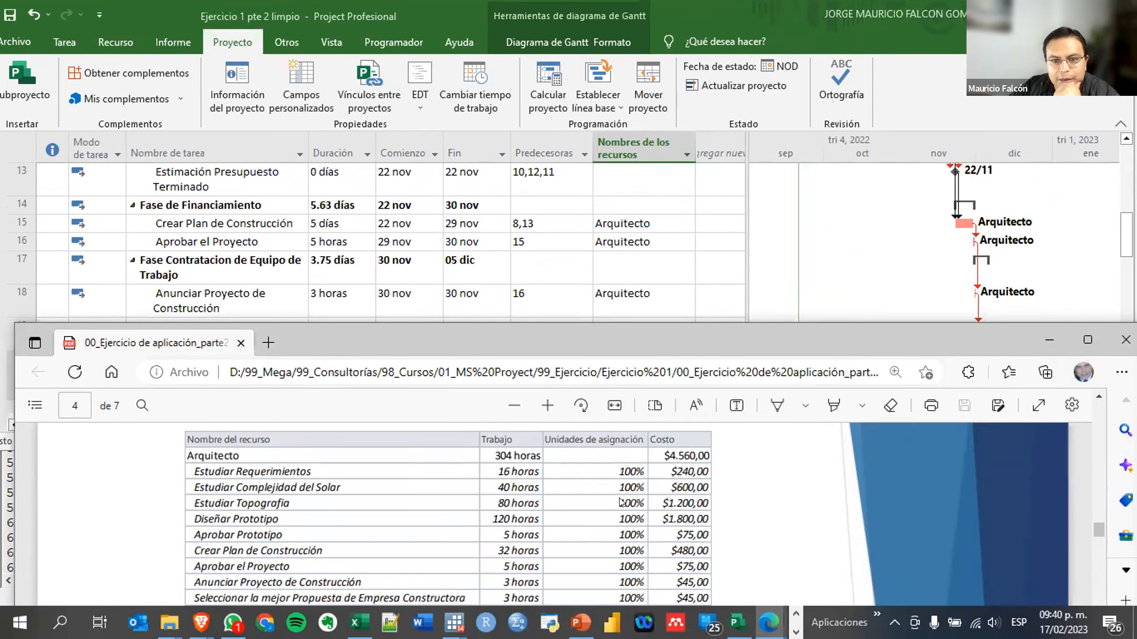
pyautogui.scroll(-2, 630, 514)
pyautogui.scroll(2, 631, 515)
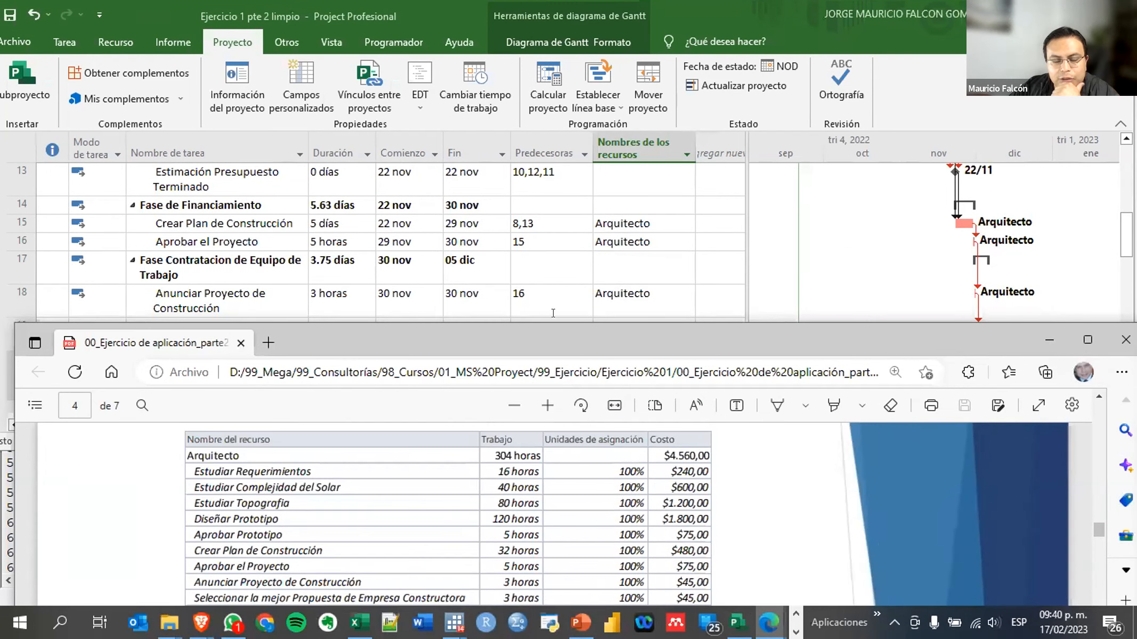
pyautogui.click(532, 262)
pyautogui.click(696, 462)
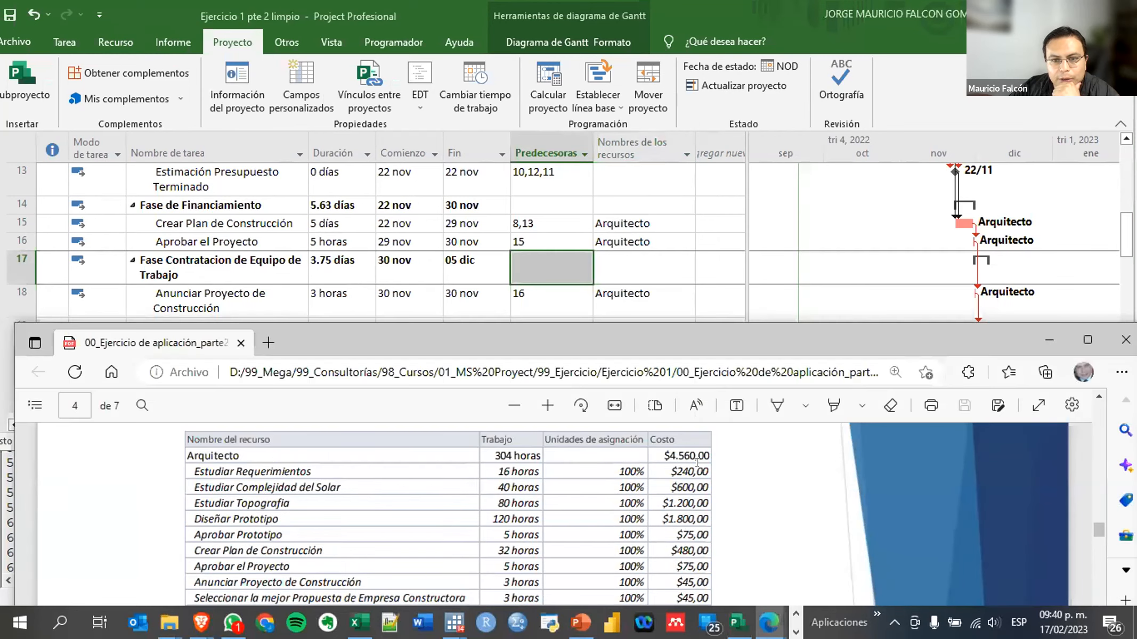
# Return to Project, maximize its window and switch to the Uso de recursos view
pyautogui.click(525, 230)
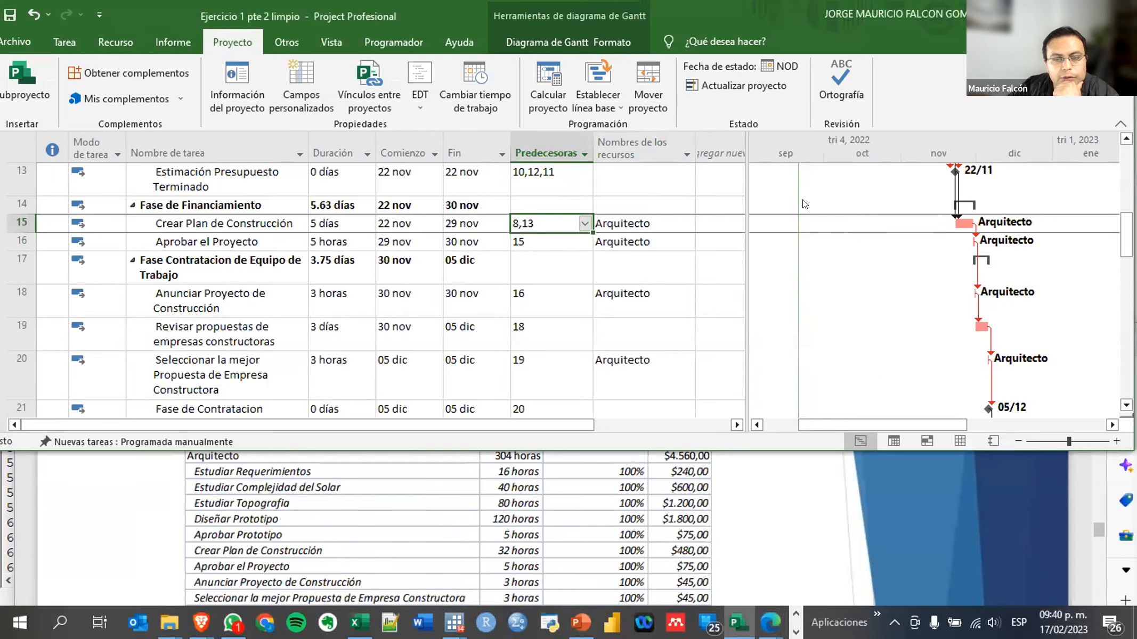
pyautogui.click(1078, 15)
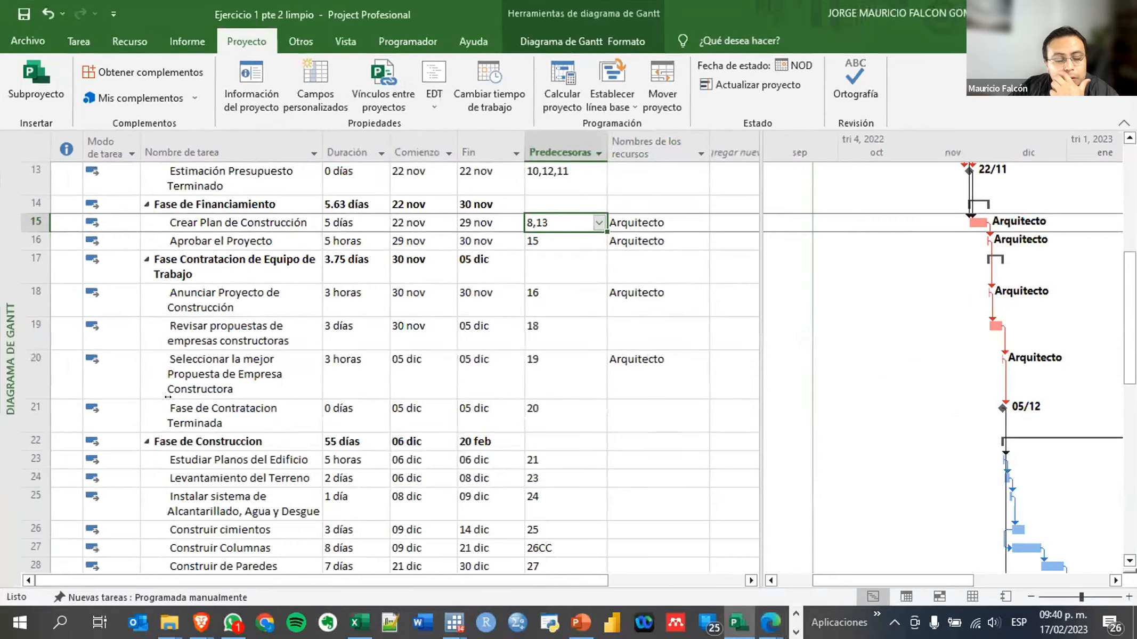
pyautogui.rightClick(9, 365)
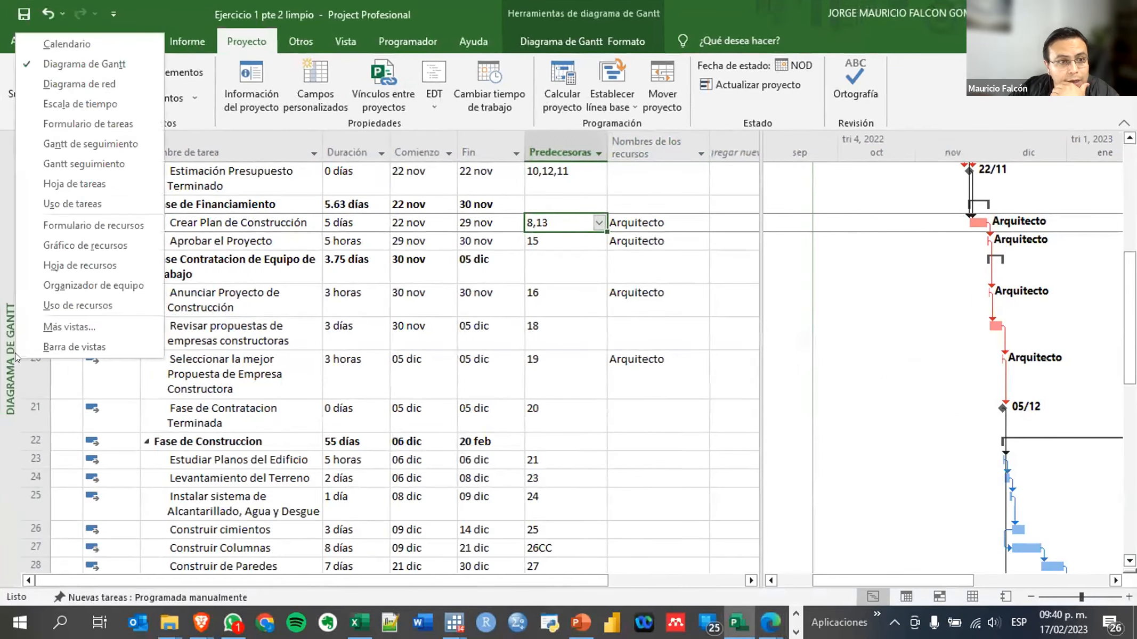
pyautogui.rightClick(5, 395)
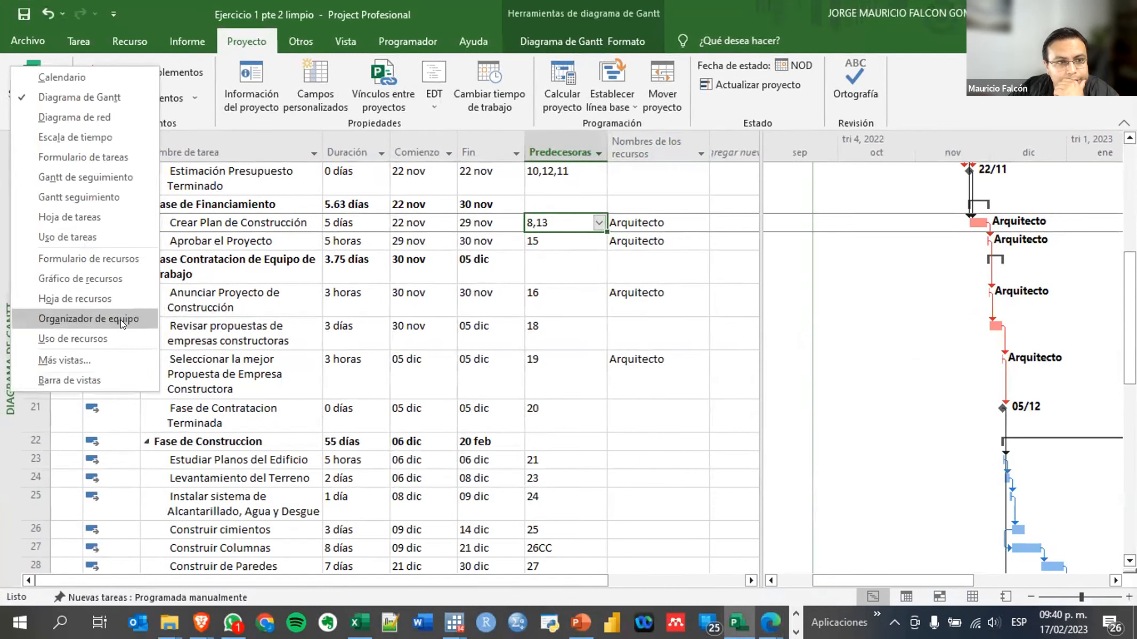
pyautogui.click(120, 339)
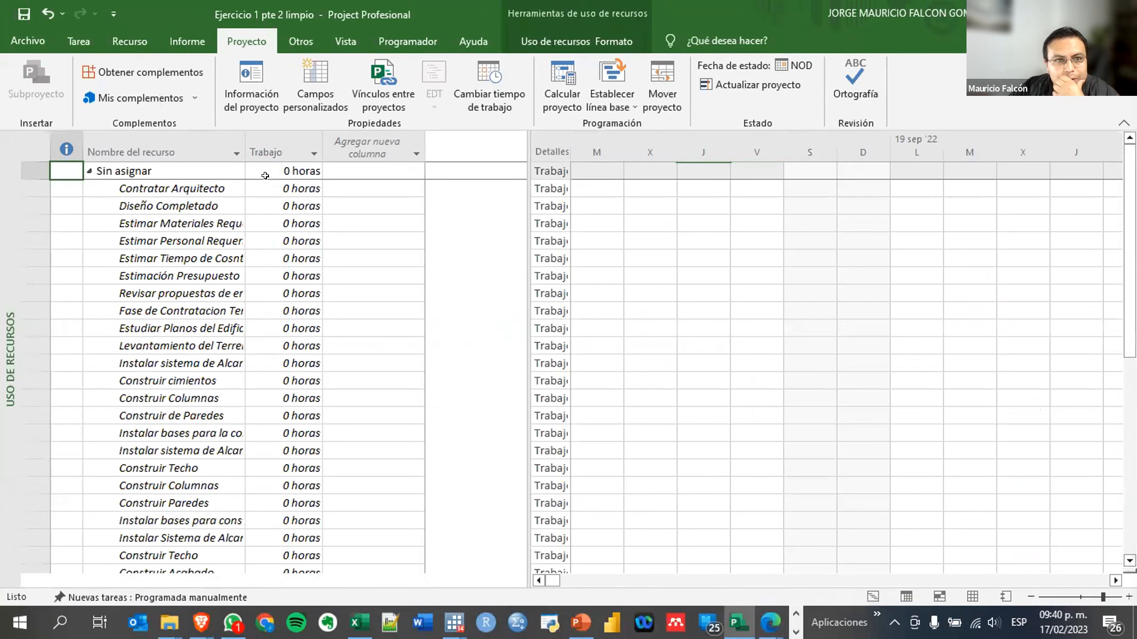
# Widen the Nombre del recurso column so that the task names fit, and look through the unassigned tasks
pyautogui.moveTo(246, 145); pyautogui.dragTo(295, 145)
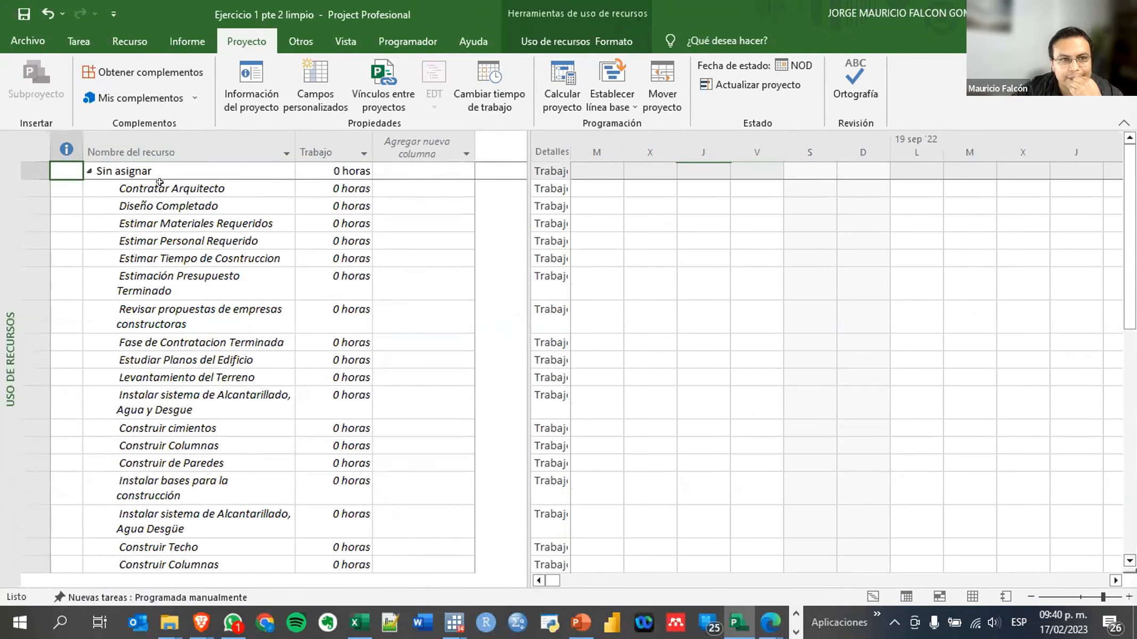
pyautogui.scroll(-2, 223, 289)
pyautogui.scroll(-2, 223, 289)
pyautogui.scroll(4, 277, 264)
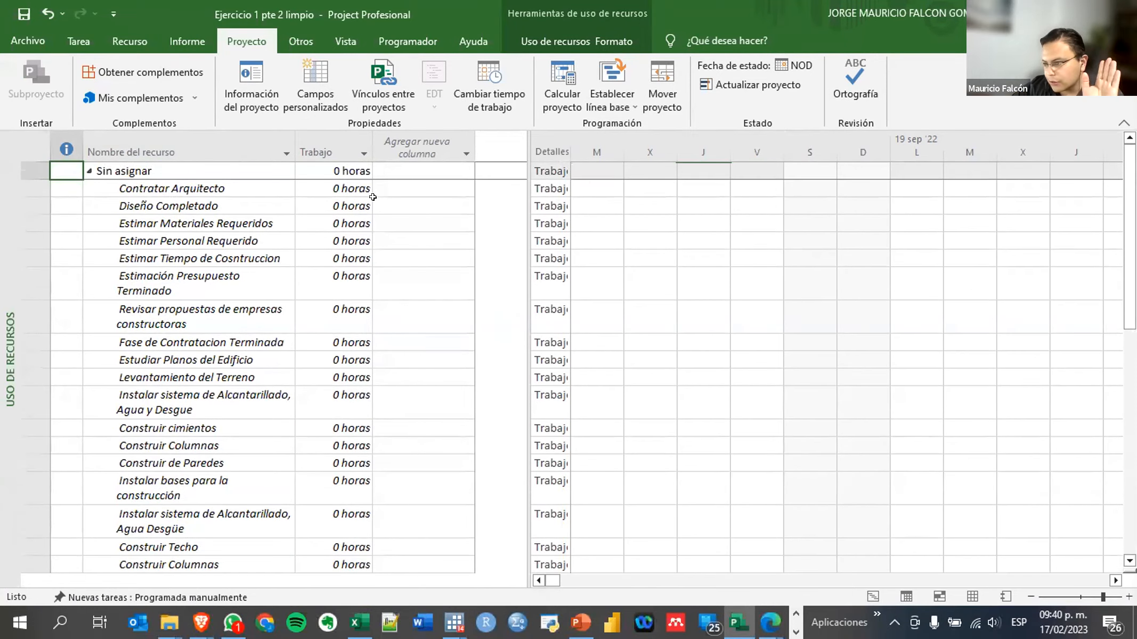
# Add a Costo column to the resource usage table beside Trabajo
pyautogui.click(407, 143)
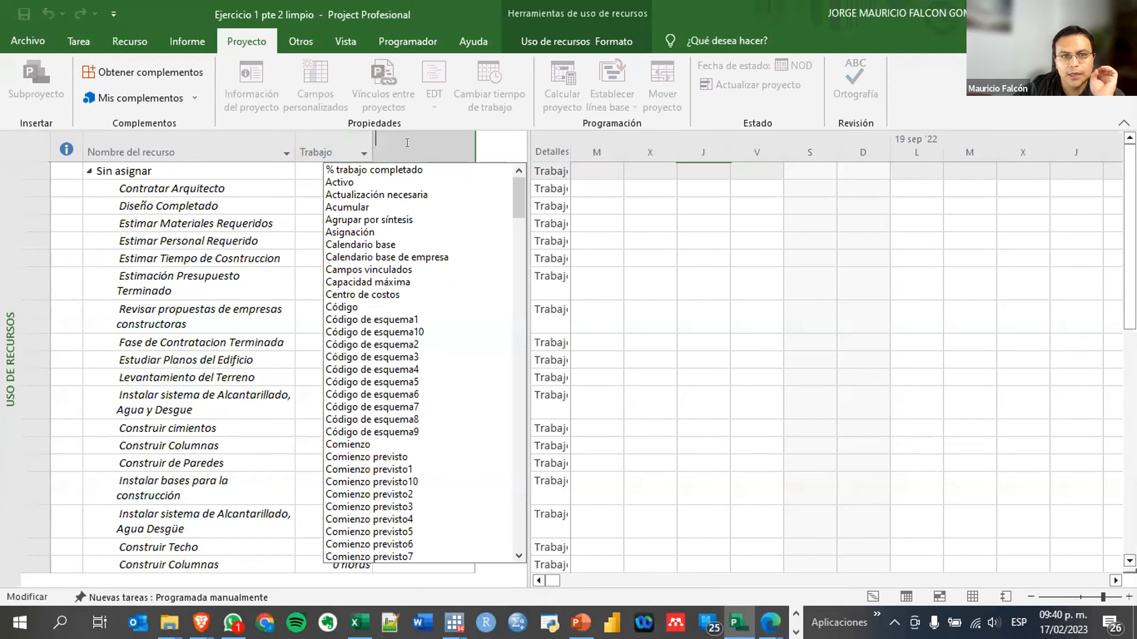
pyautogui.write('costo')
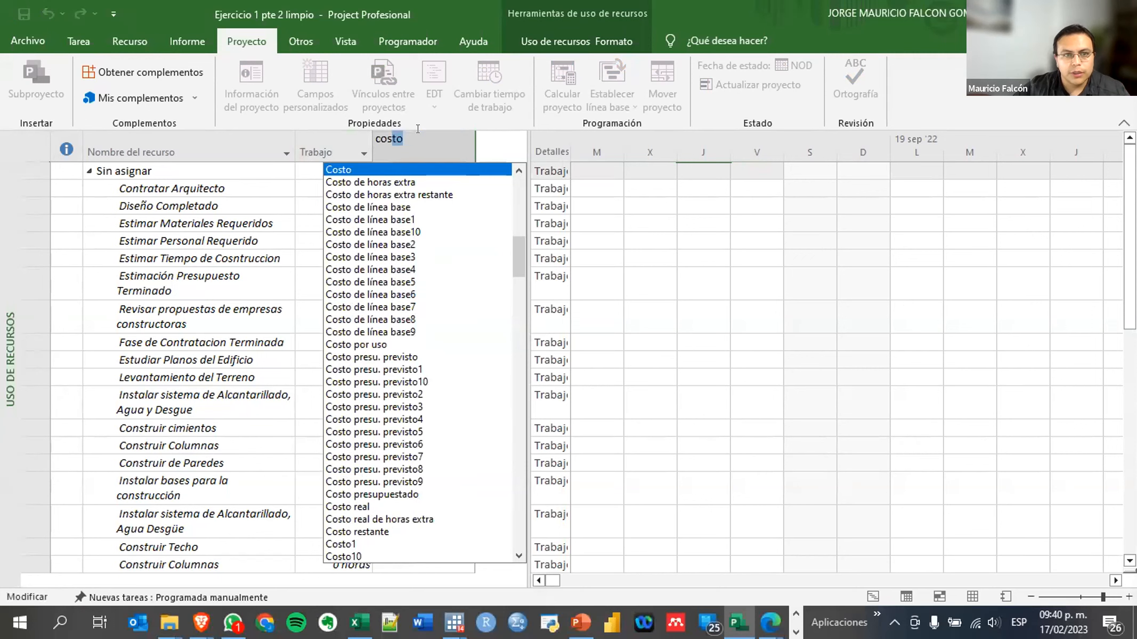
pyautogui.click(394, 169)
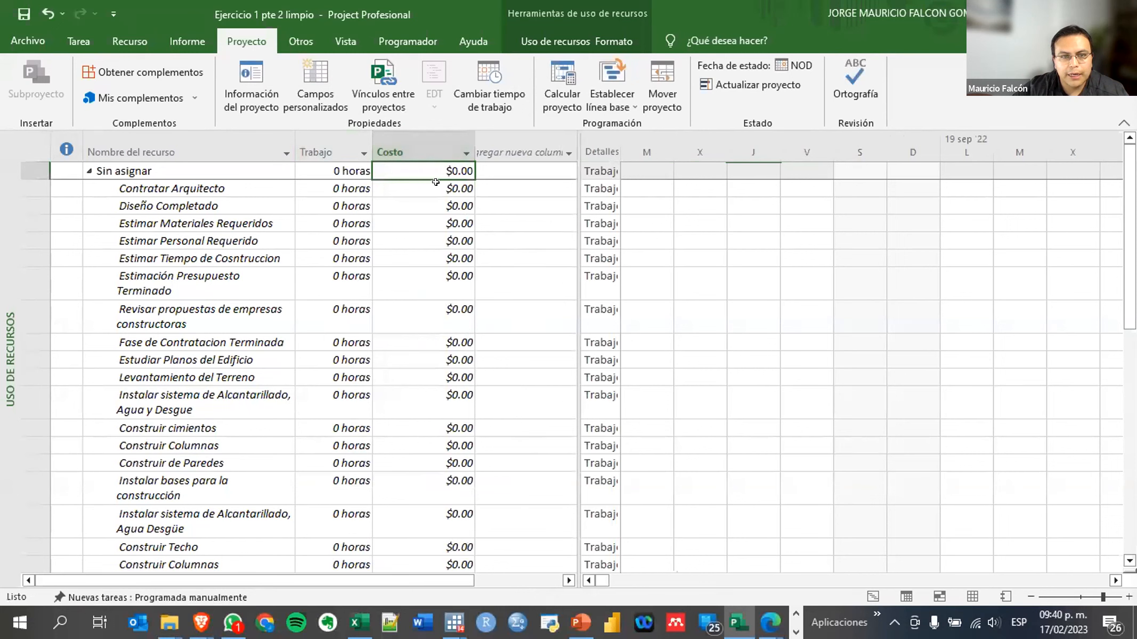
# Set the Trabajo of the unassigned task Contratar Arquitecto to 8 hours
pyautogui.click(328, 185)
pyautogui.write('8')
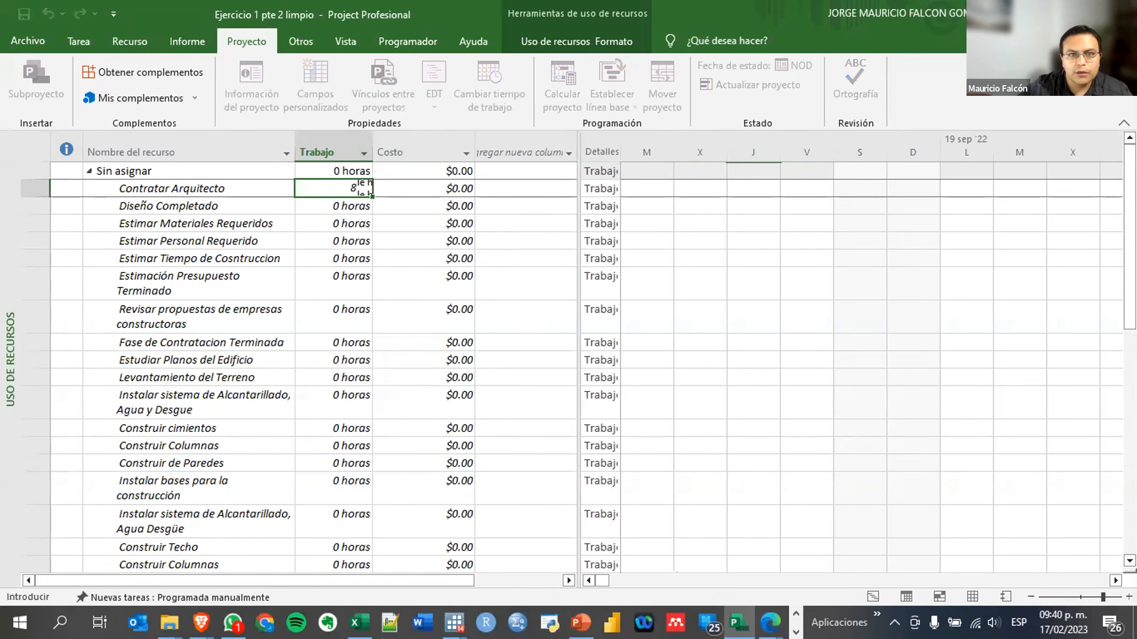
pyautogui.press('Return')
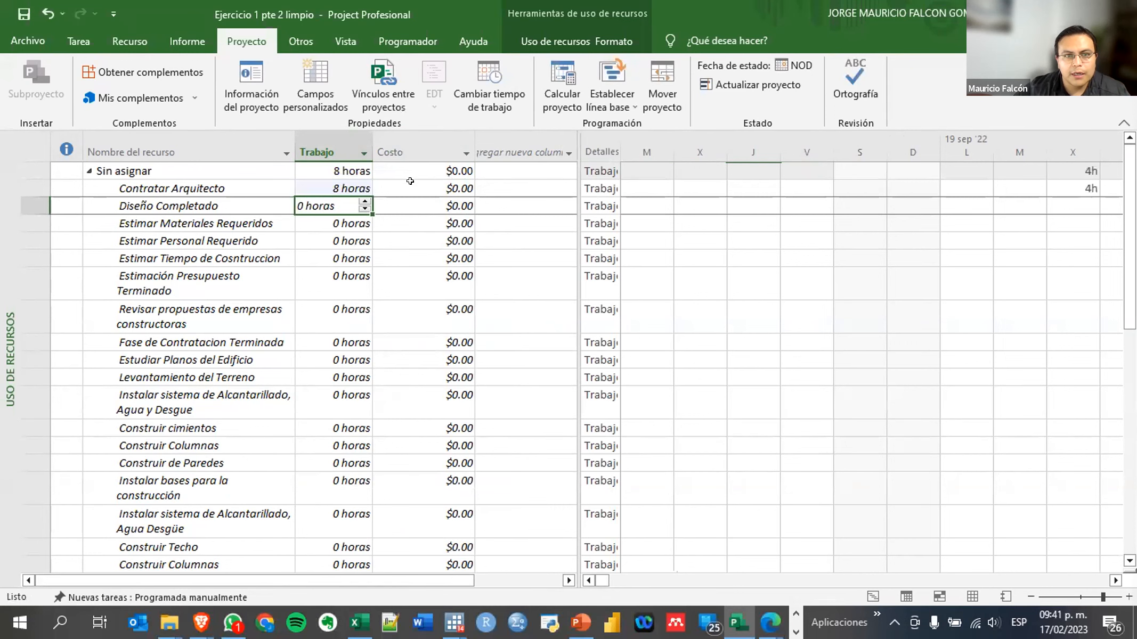
# Check the column name in Cuadro 3 and try to add a column for the assignment units by entering its name
pyautogui.click(480, 143)
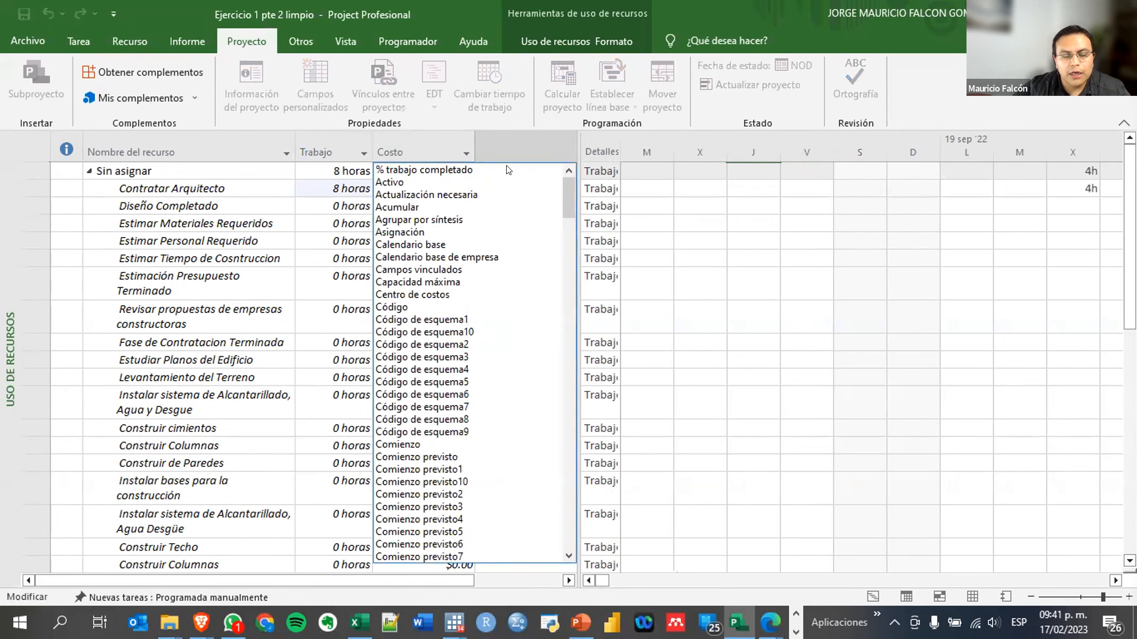
pyautogui.hotkey('alt', 'Tab')
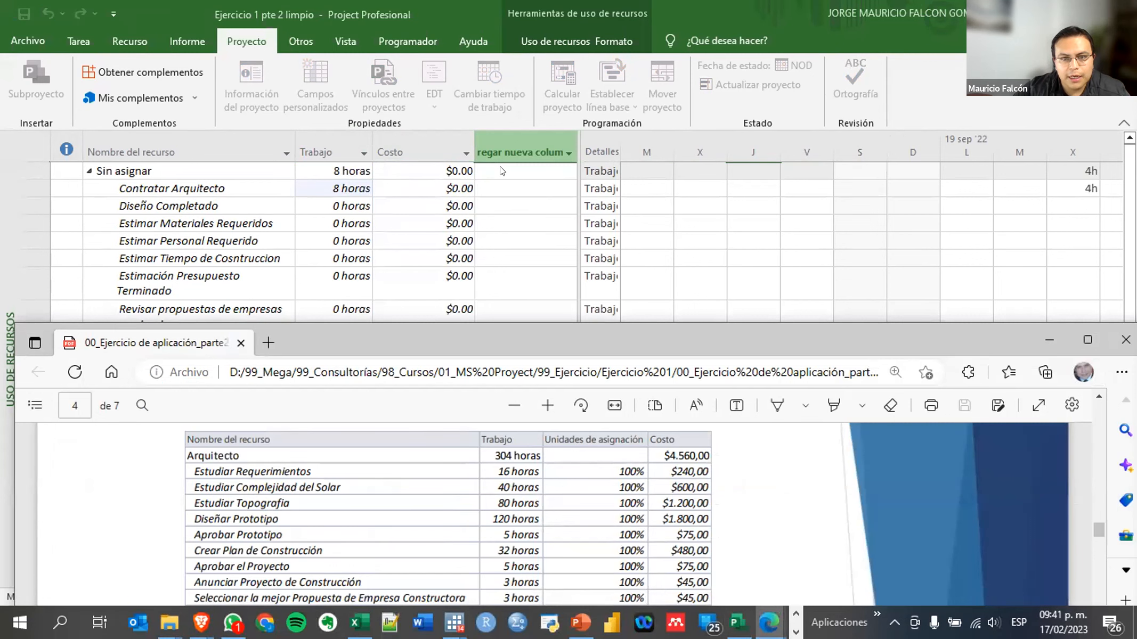
pyautogui.click(508, 134)
pyautogui.write('un')
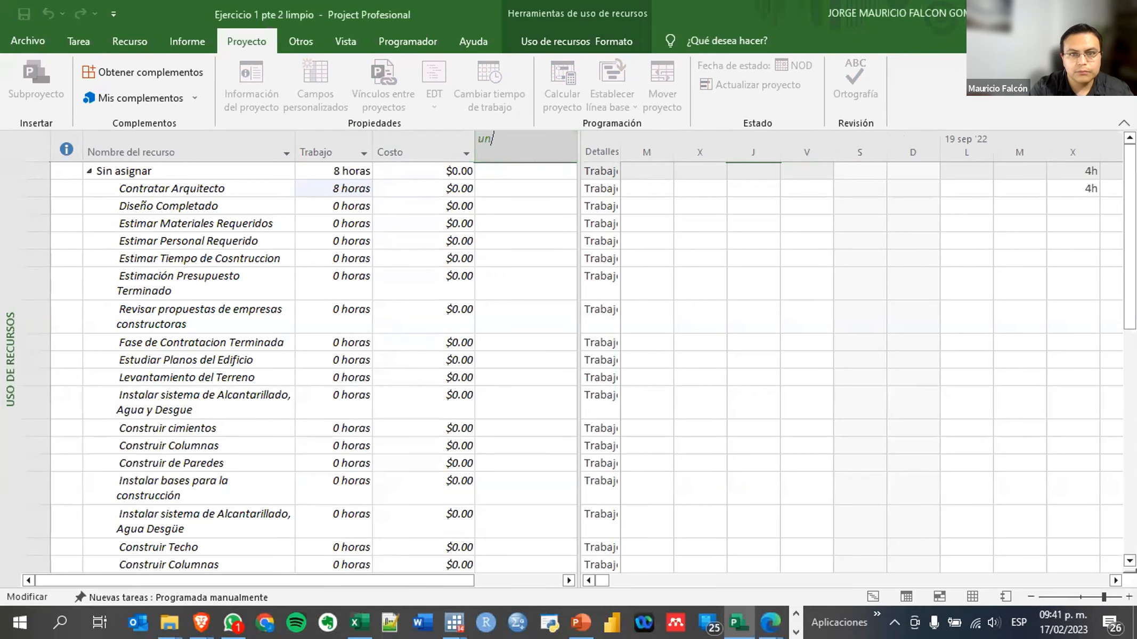
pyautogui.write('idades de as')
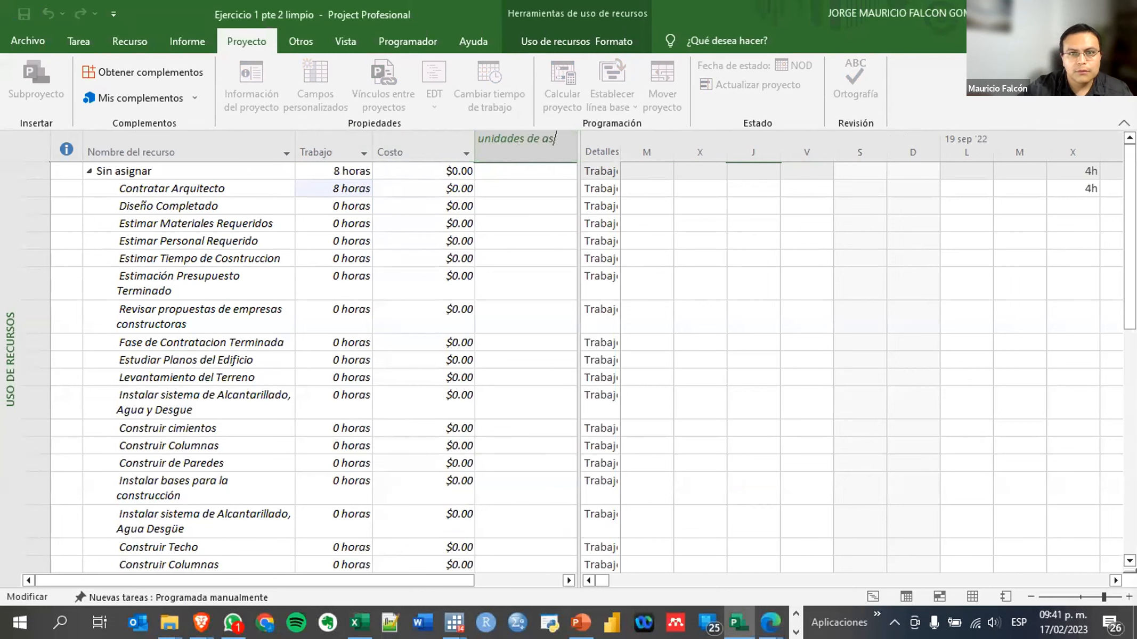
pyautogui.press('Return')
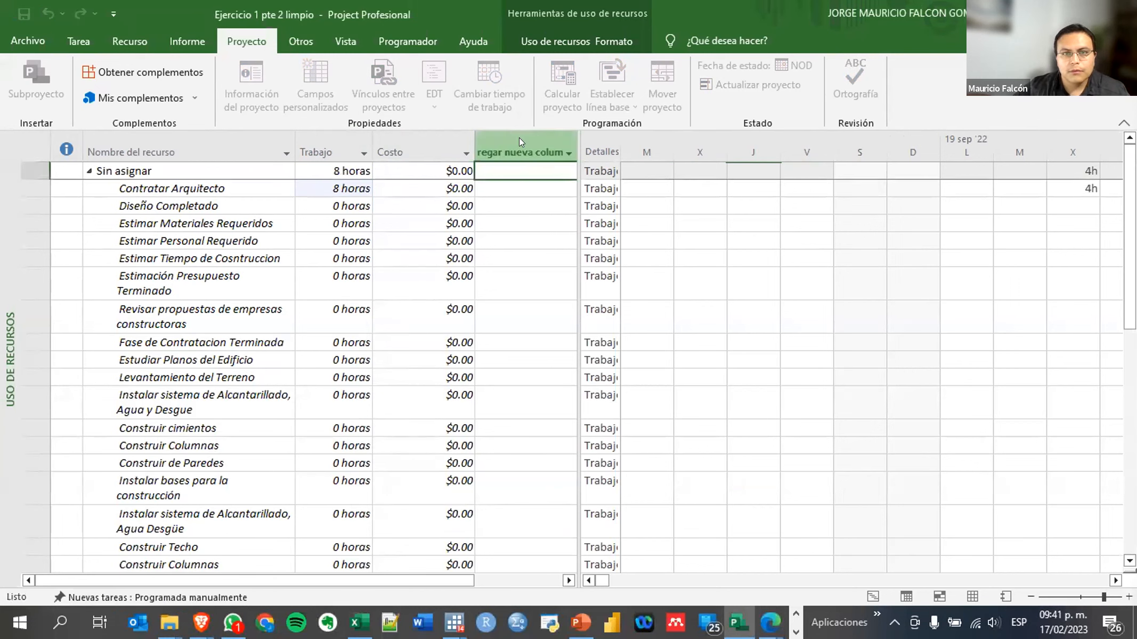
# Add the Unidades de asignación column beside Costo in the resource usage table
pyautogui.click(564, 146)
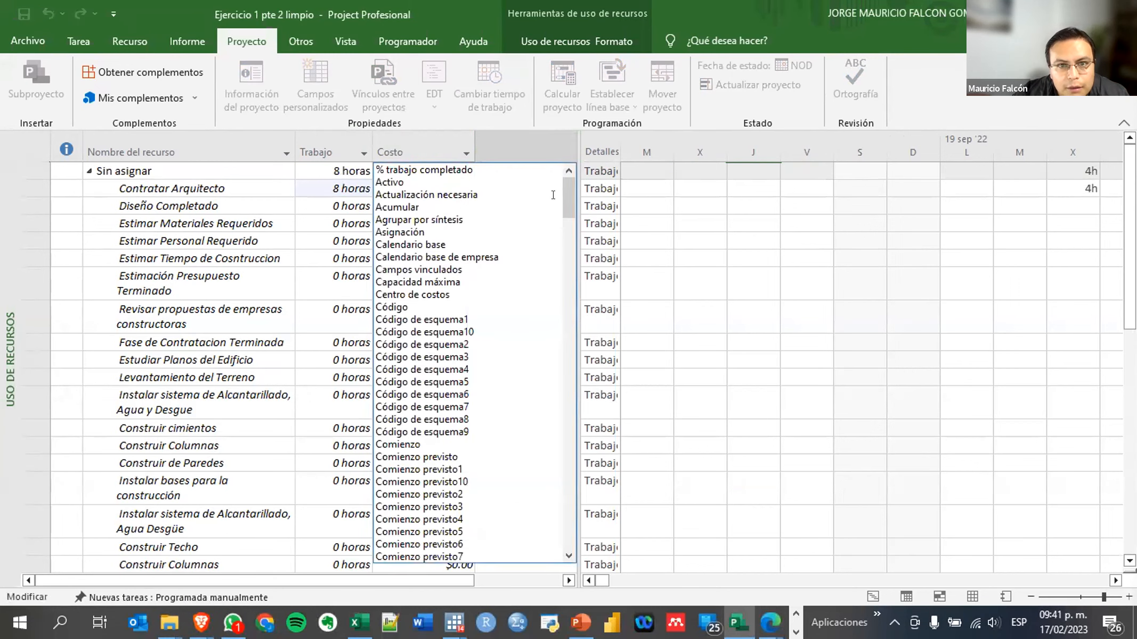
pyautogui.scroll(-20, 545, 364)
pyautogui.scroll(-20, 545, 364)
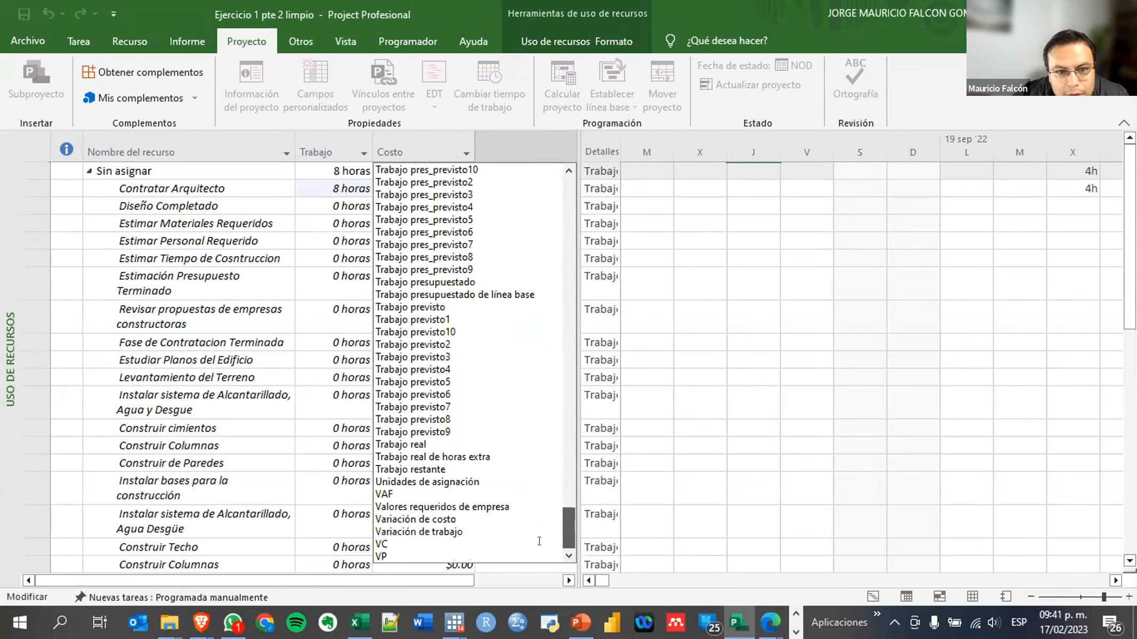
pyautogui.click(428, 481)
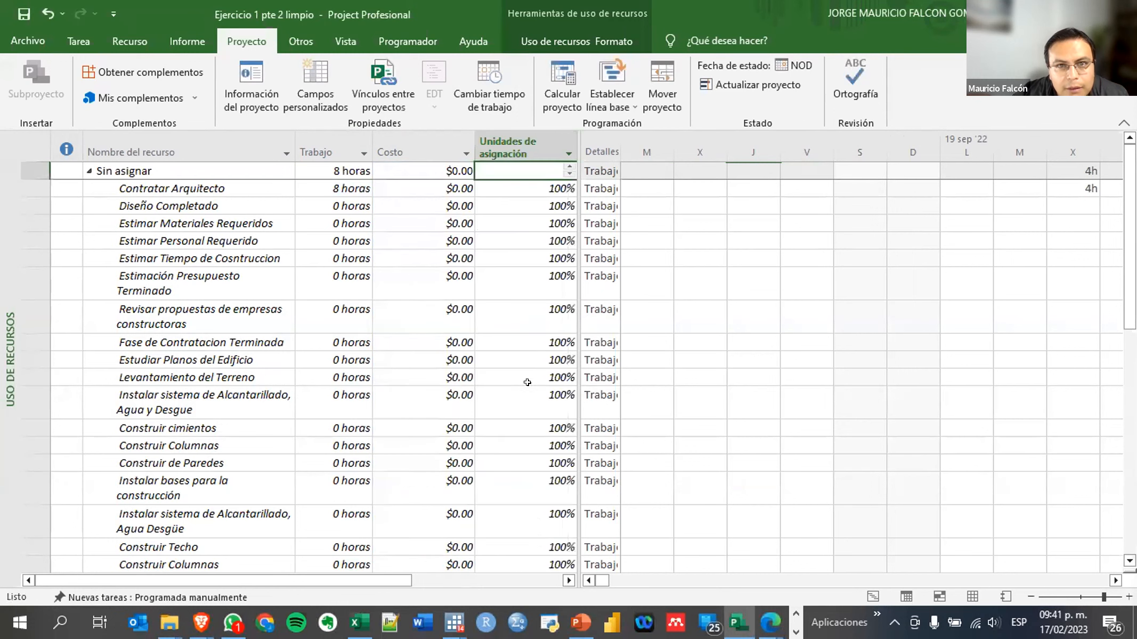
# Check Cuadro 3 in the PDF and set the Trabajo of the unassigned task Contratar Arquitecto to 0 hours
pyautogui.click(354, 186)
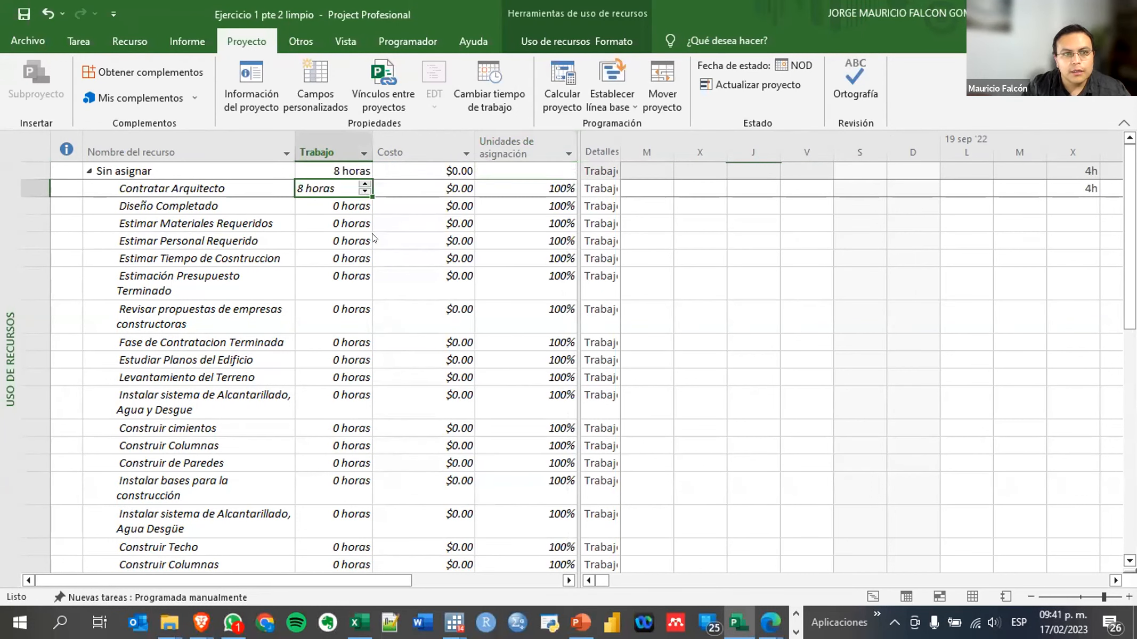
pyautogui.hotkey('alt', 'Tab')
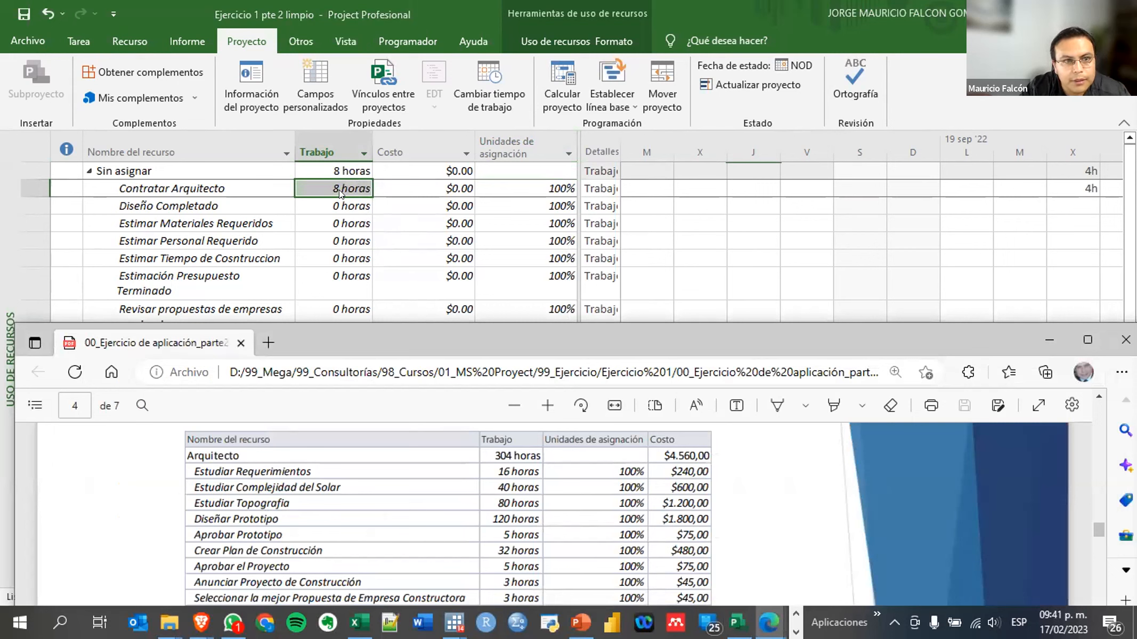
pyautogui.press('Down')
pyautogui.press('Down')
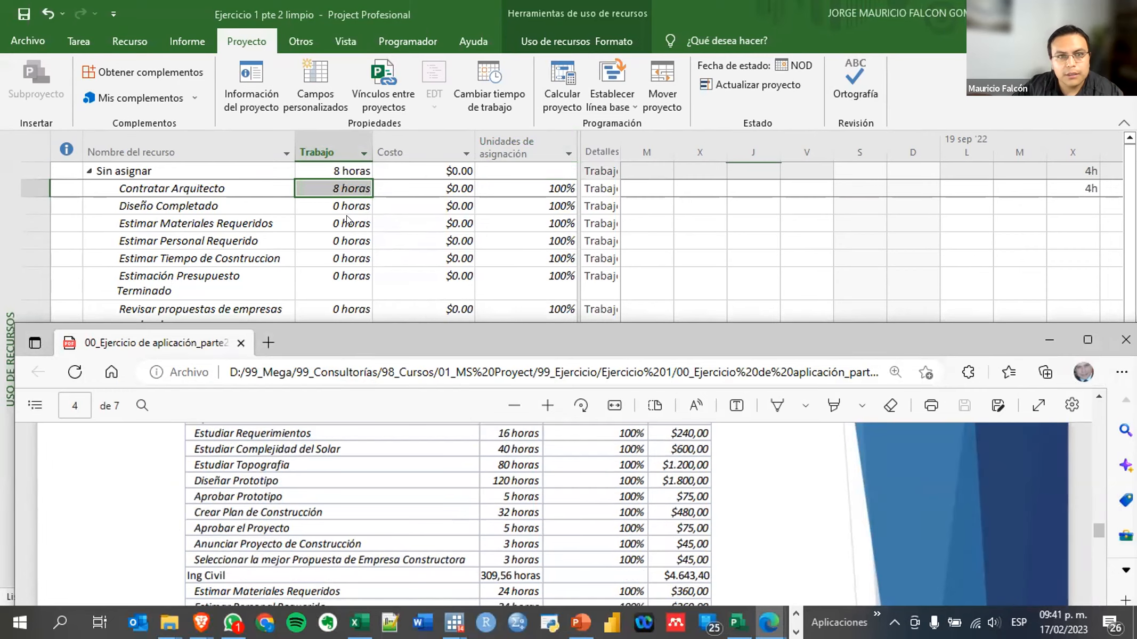
pyautogui.click(351, 187)
pyautogui.write('0')
pyautogui.click(341, 216)
pyautogui.click(342, 207)
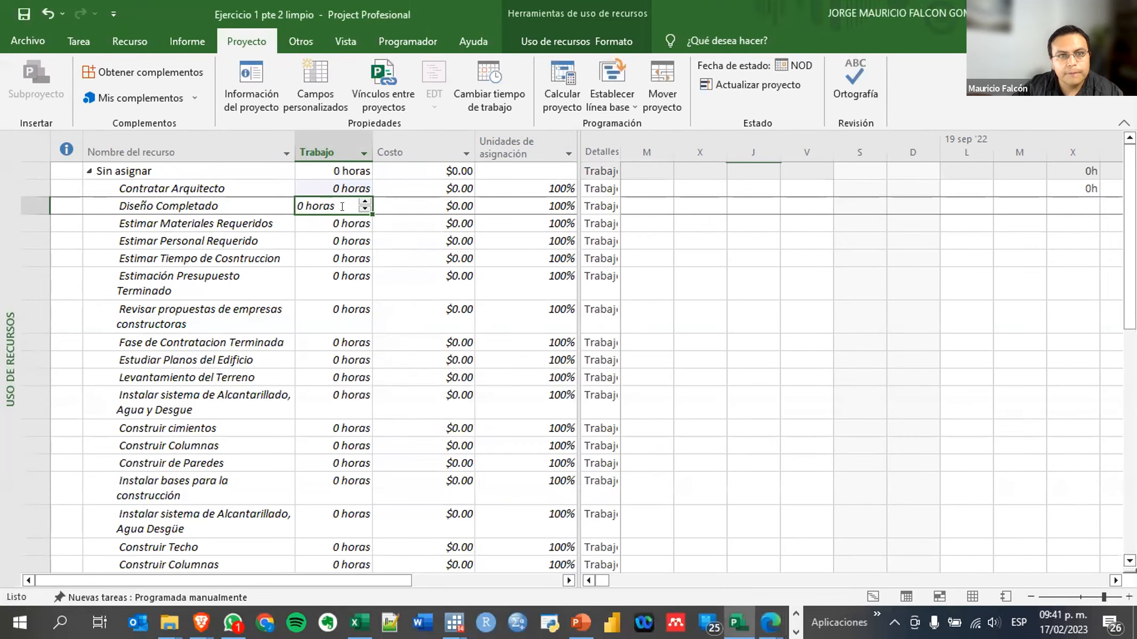
# Look over Cuadro 3 again and collapse the Sin asignar group in the resource usage table
pyautogui.hotkey('alt', 'Tab')
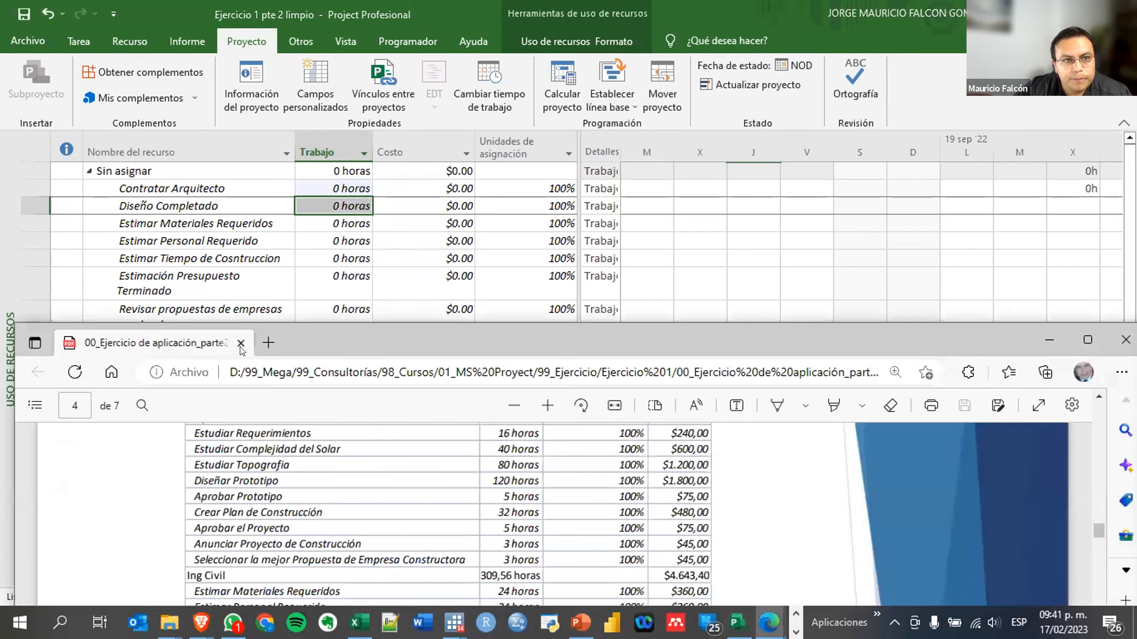
pyautogui.scroll(-3, 276, 249)
pyautogui.scroll(3, 276, 250)
pyautogui.hotkey('alt', 'Tab')
pyautogui.click(89, 171)
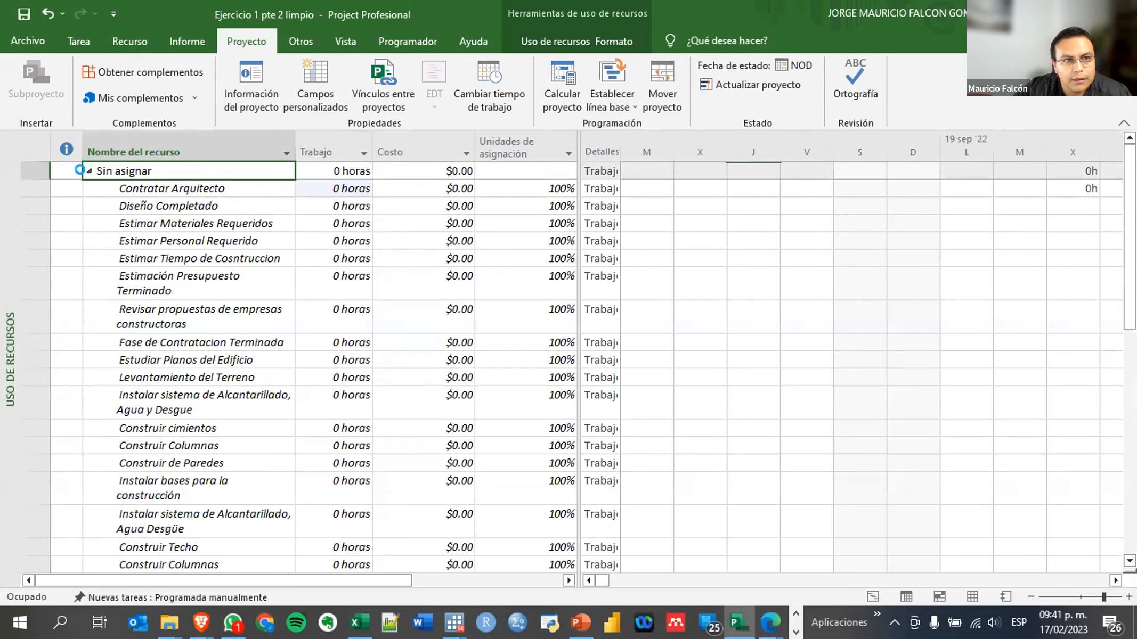
# Compare the Trabajo hours of Arquitecto's tasks with Cuadro 3, lowering the PDF window so both task lists can be read
pyautogui.click(347, 203)
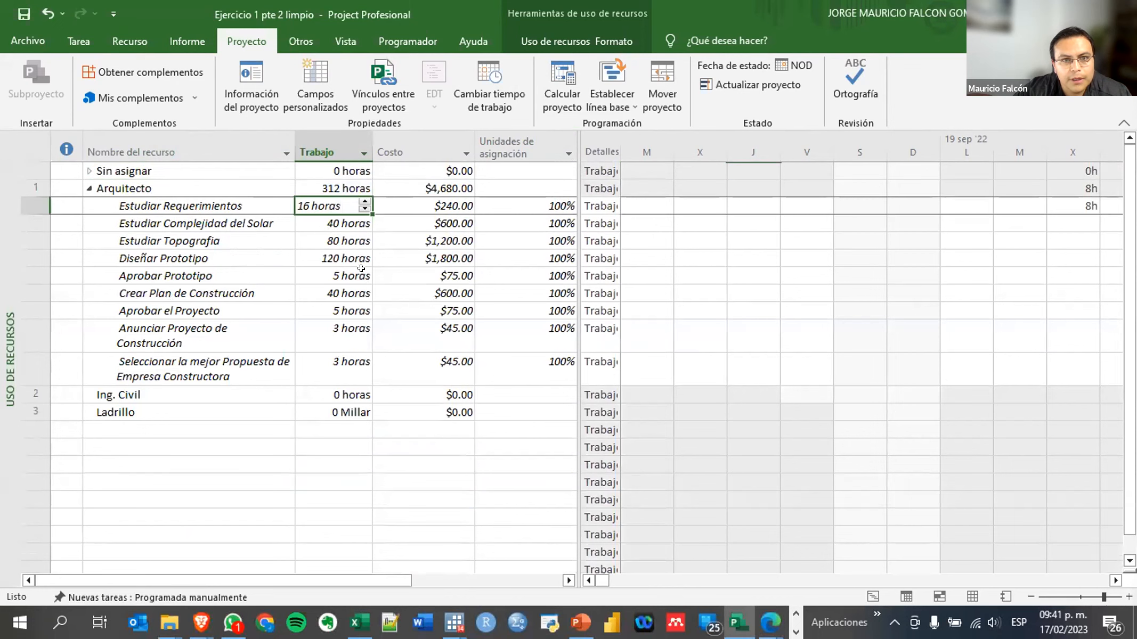
pyautogui.click(346, 241)
pyautogui.click(334, 202)
pyautogui.click(339, 224)
pyautogui.hotkey('alt', 'Tab')
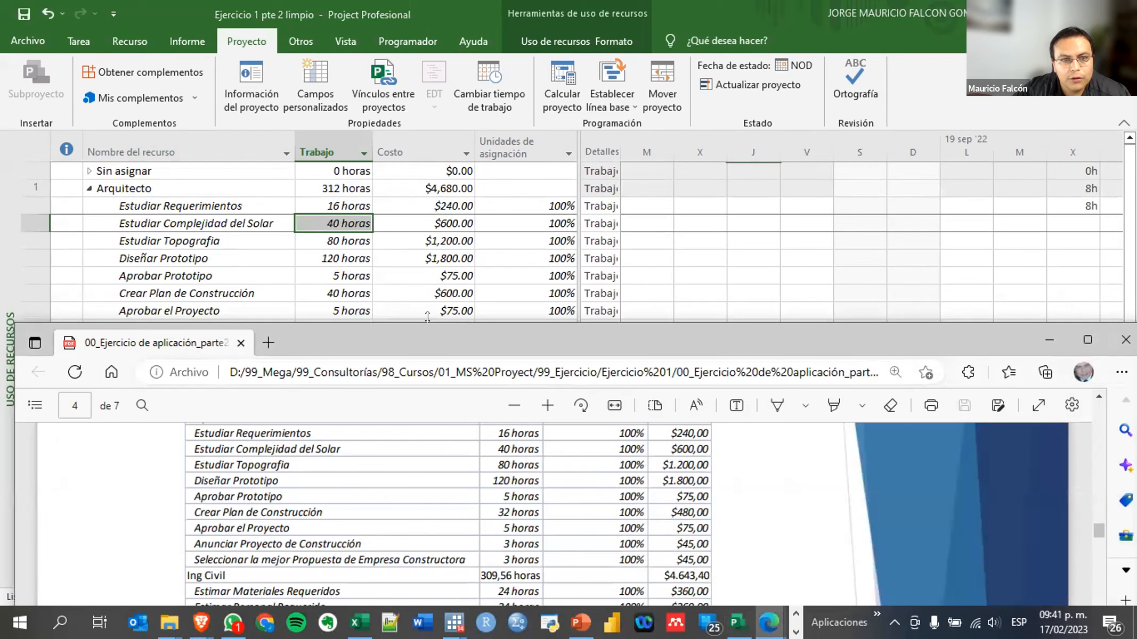
pyautogui.moveTo(428, 317); pyautogui.dragTo(427, 383)
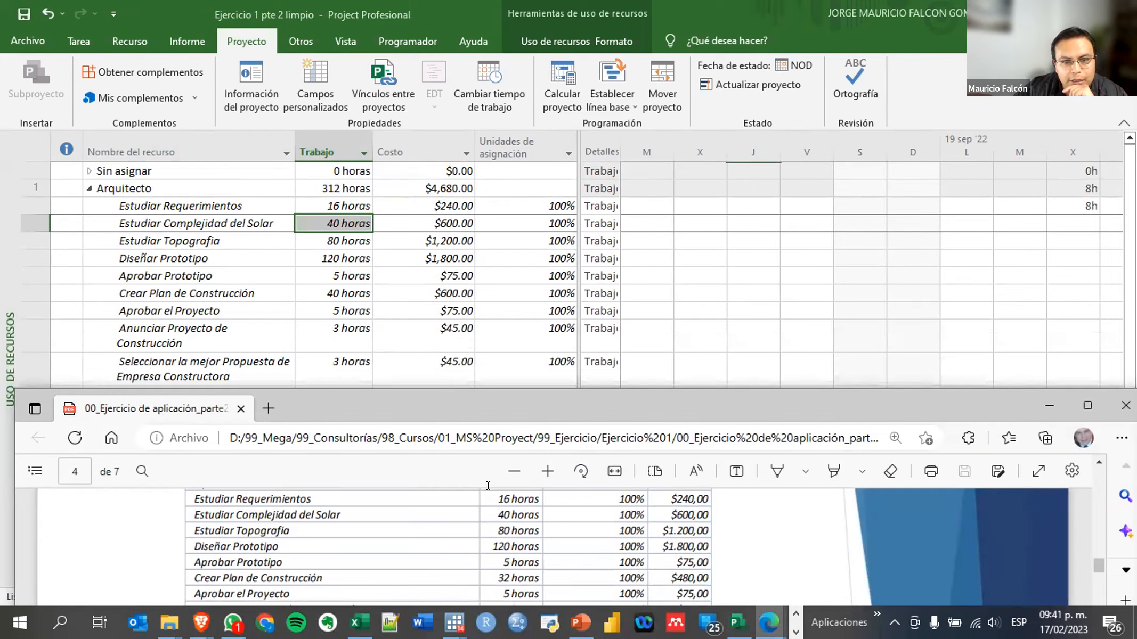
# Check the Trabajo of Arquitecto's first tasks, starting with Estudiar Requerimientos, against Cuadro 3 in the PDF
pyautogui.scroll(1, 491, 512)
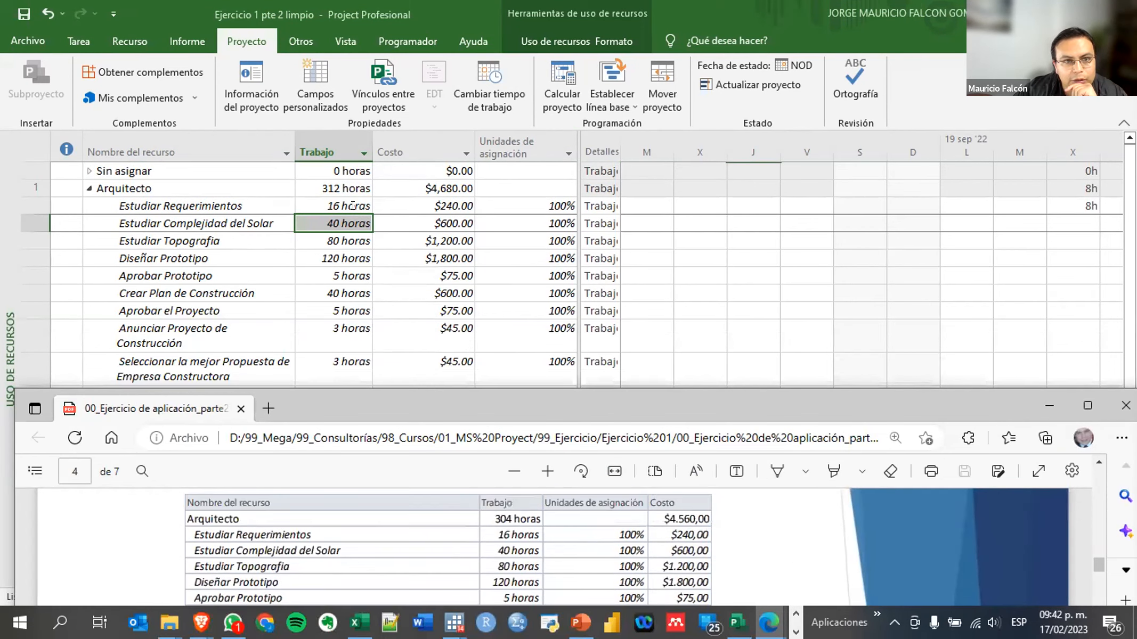
pyautogui.click(339, 206)
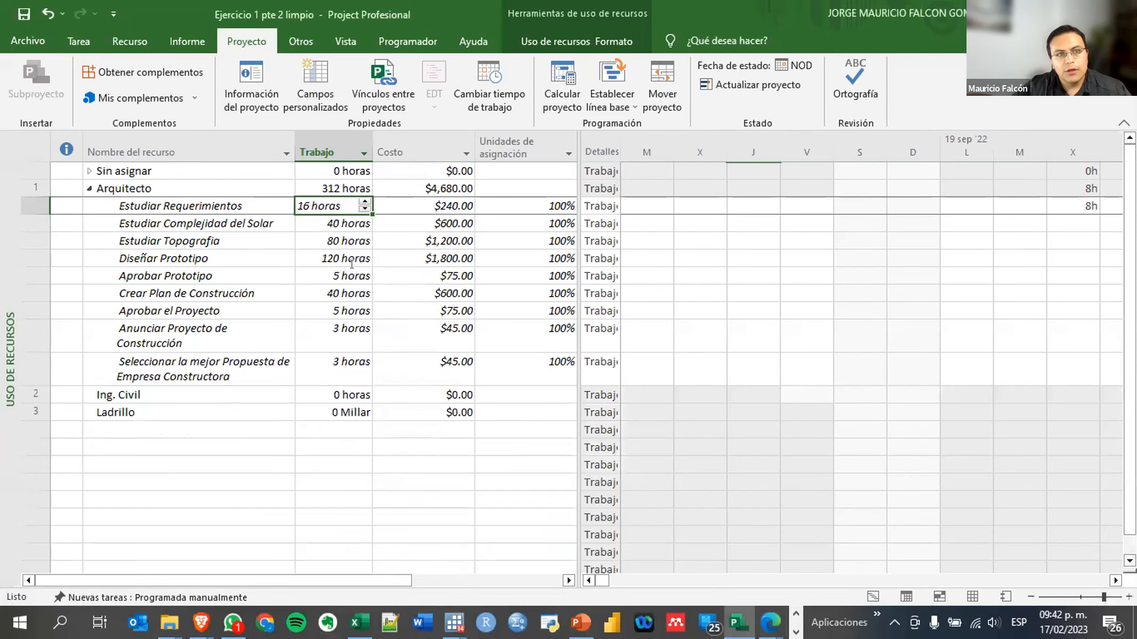
pyautogui.press('Return')
pyautogui.hotkey('alt', 'Tab')
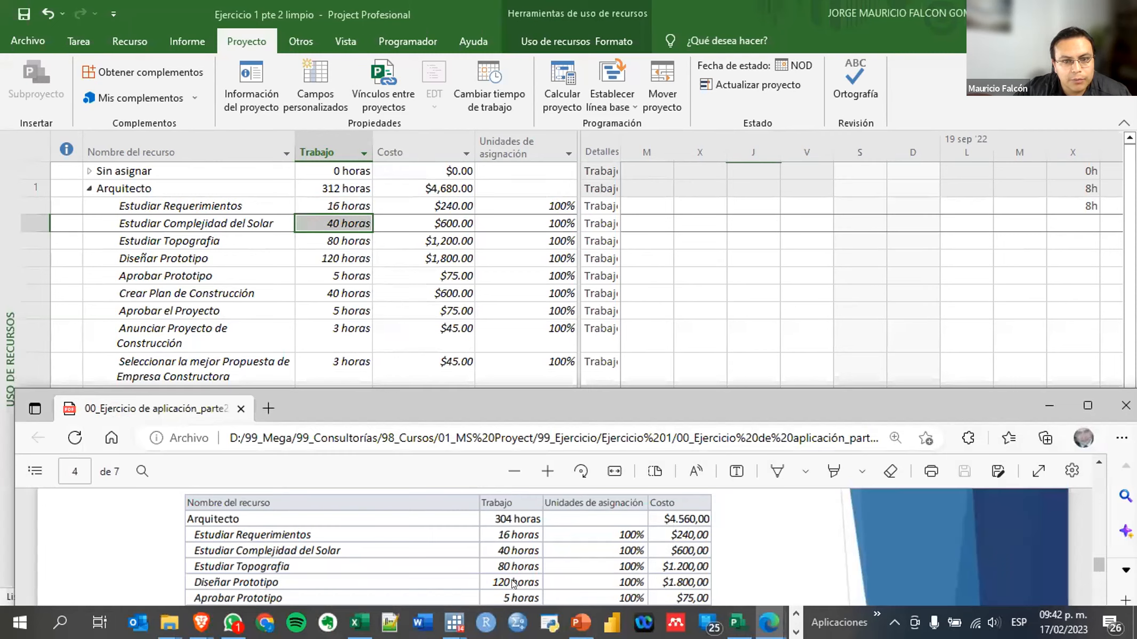
pyautogui.scroll(-1, 522, 582)
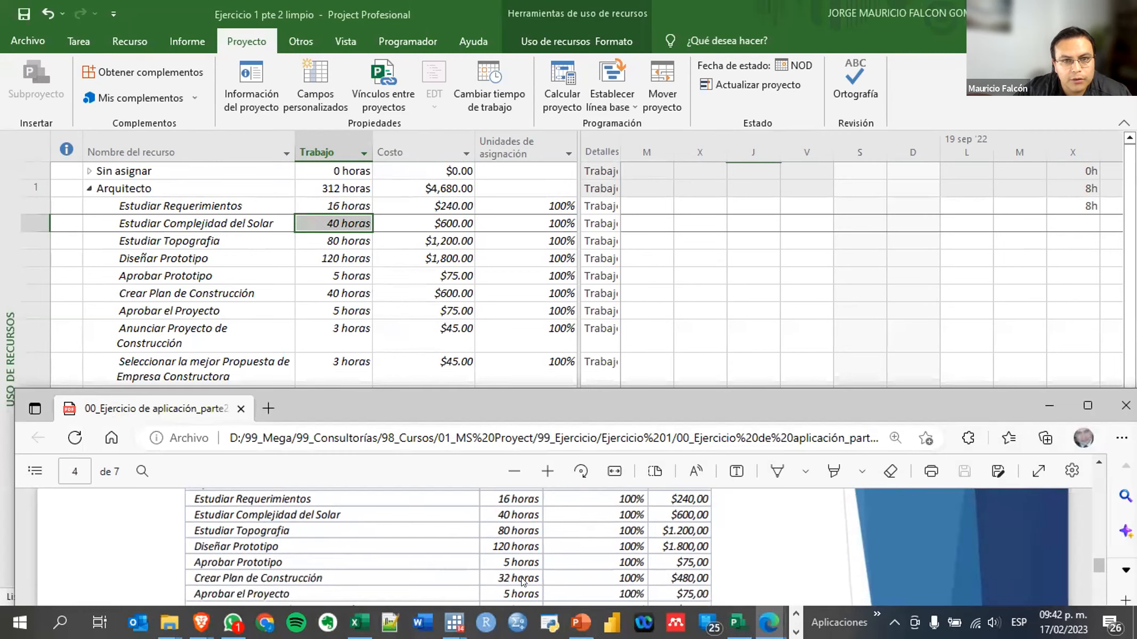
pyautogui.scroll(-1, 522, 581)
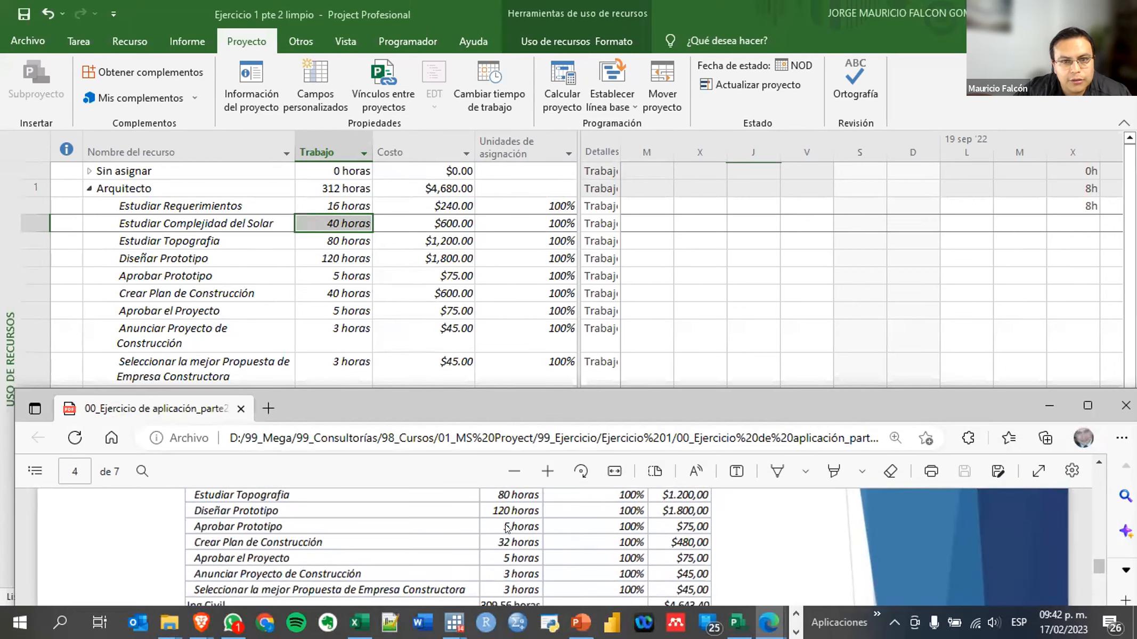
# Compare the Trabajo of Estudiar Topografía, Diseñar Prototipo, Aprobar Prototipo and Crear Plan de Construcción with Cuadro 3
pyautogui.click(337, 240)
pyautogui.click(332, 259)
pyautogui.click(330, 276)
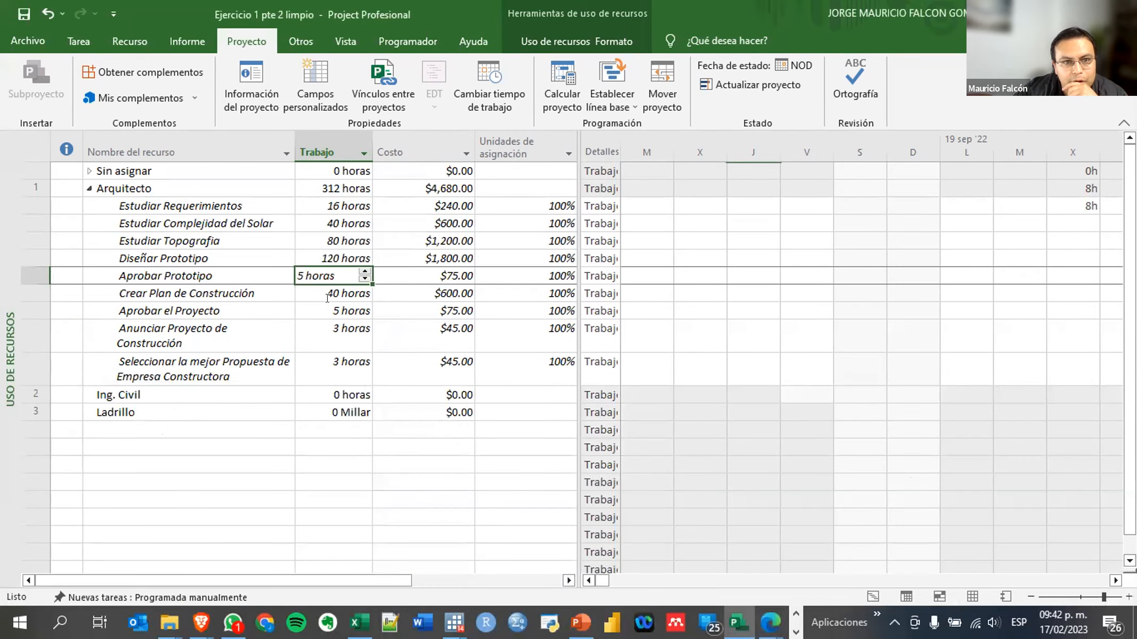
pyautogui.click(327, 294)
pyautogui.hotkey('alt', 'Tab')
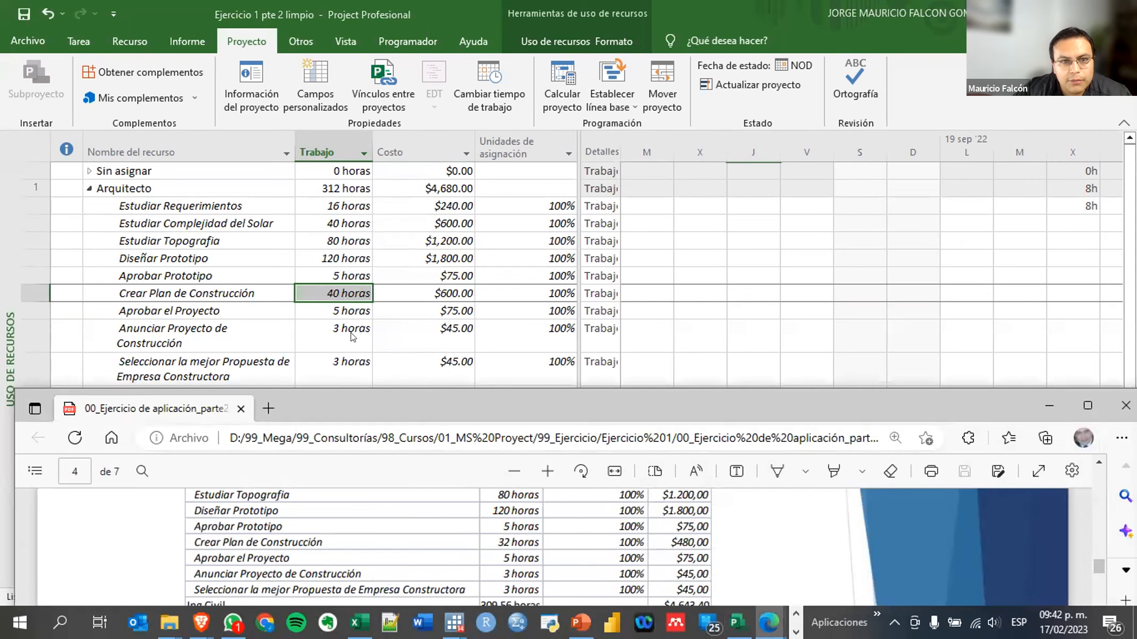
pyautogui.scroll(-3, 352, 335)
pyautogui.scroll(3, 384, 330)
# Try 50% as the Unidades de asignación of Diseñar Prototipo and restore it to 100%
pyautogui.click(546, 259)
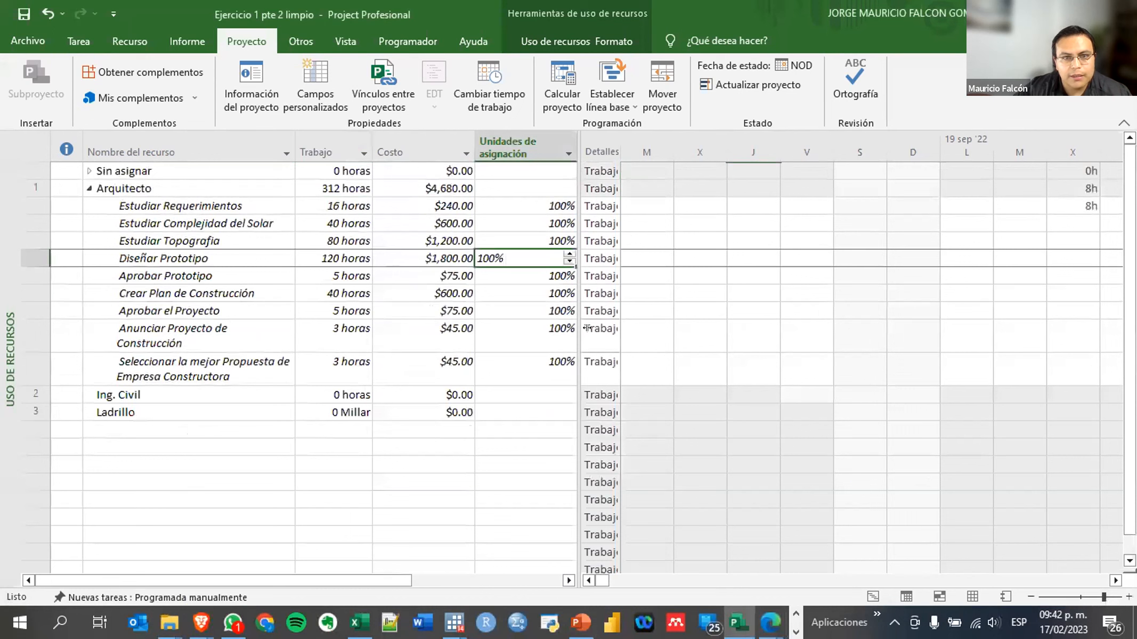
pyautogui.write('50')
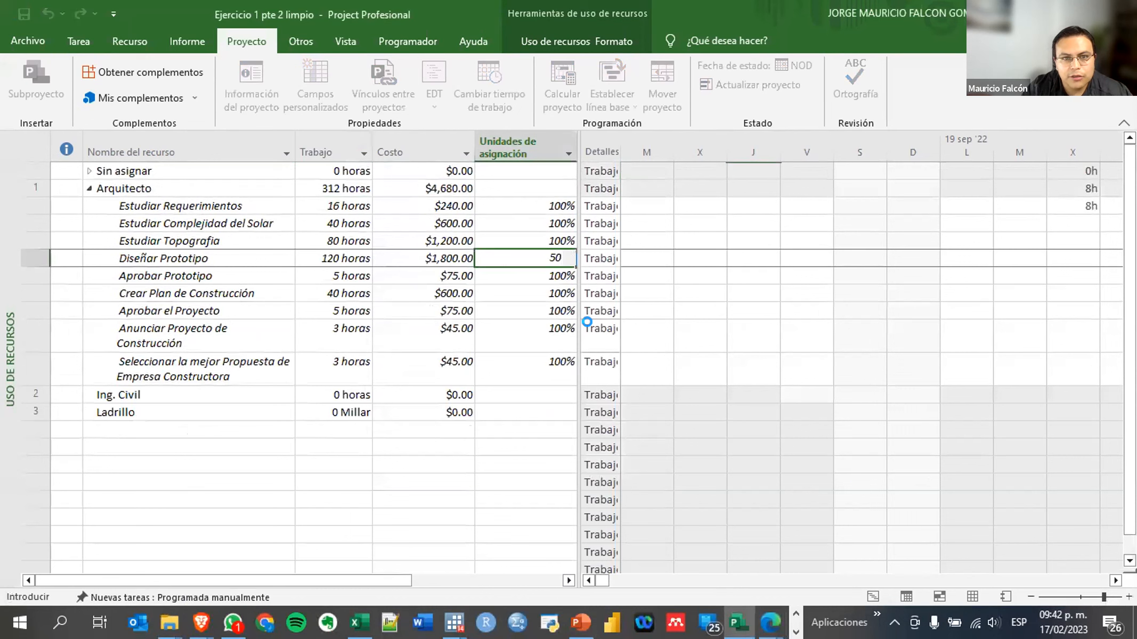
pyautogui.press('Return')
pyautogui.press('Up')
pyautogui.write('100')
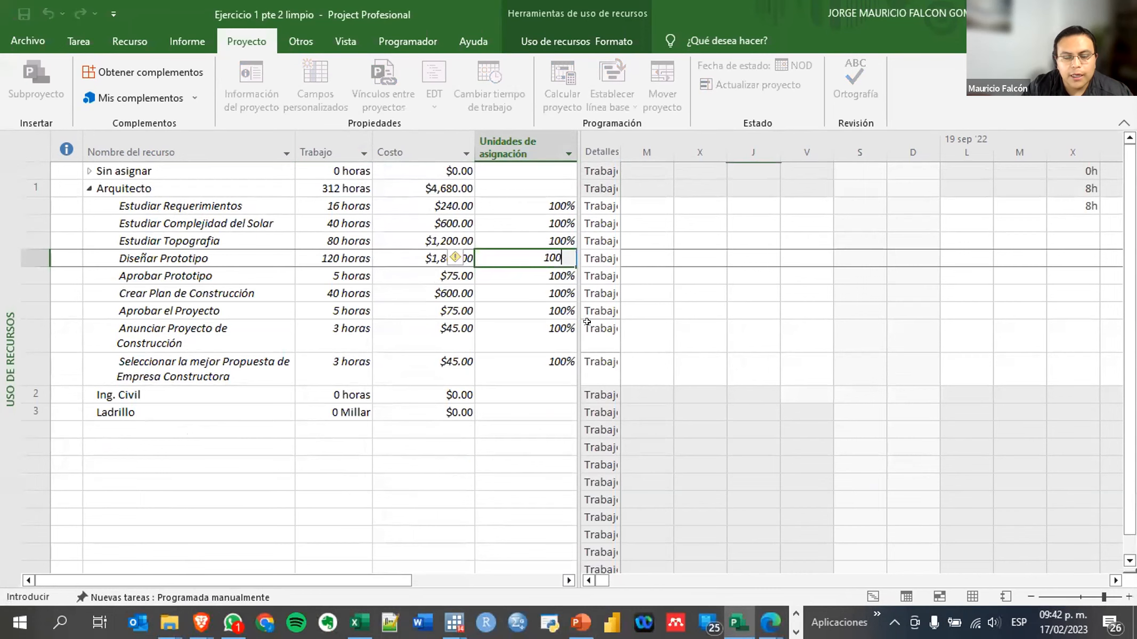
pyautogui.press('Return')
# Recheck Cuadro 3 in the PDF and add a Costo column to the task table of the Diagrama de Gantt
pyautogui.hotkey('alt', 'Tab')
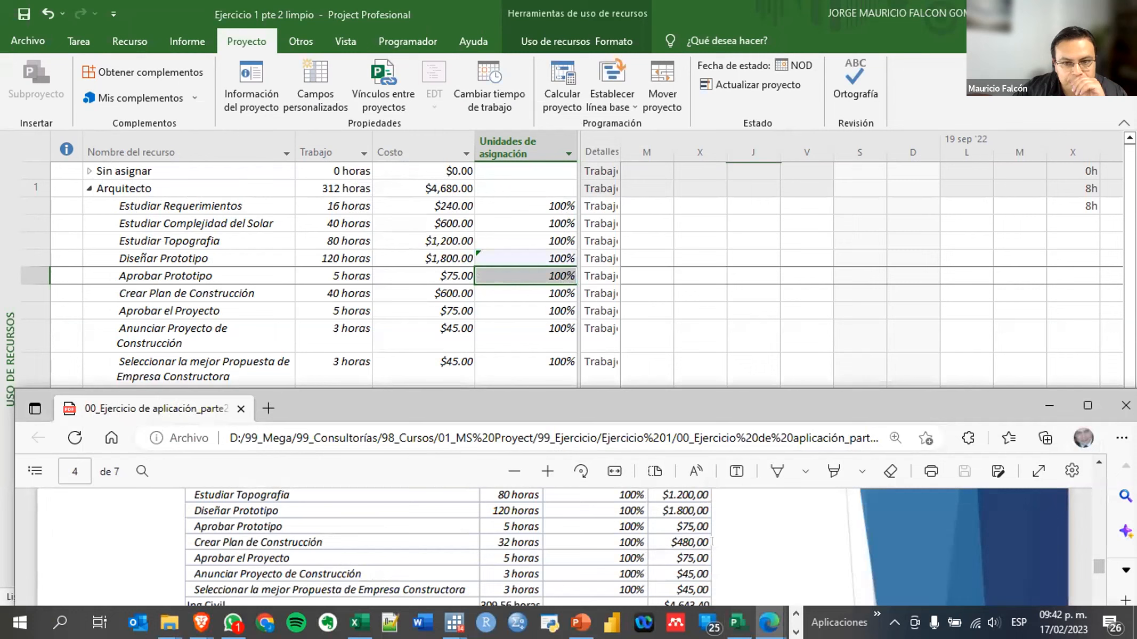
pyautogui.scroll(2, 712, 542)
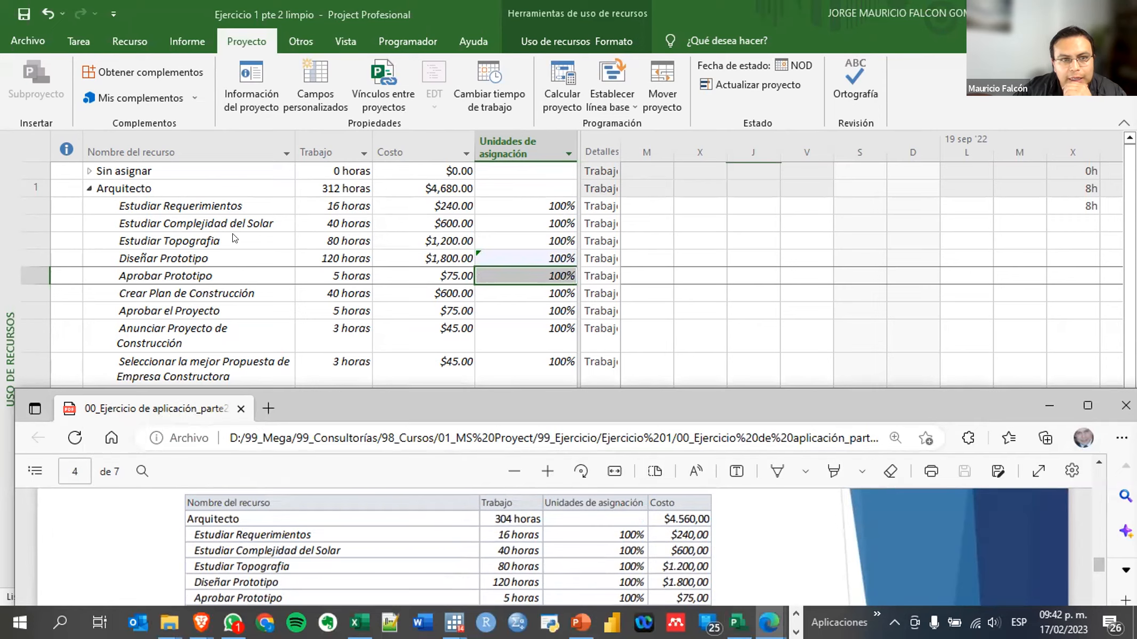
pyautogui.rightClick(14, 330)
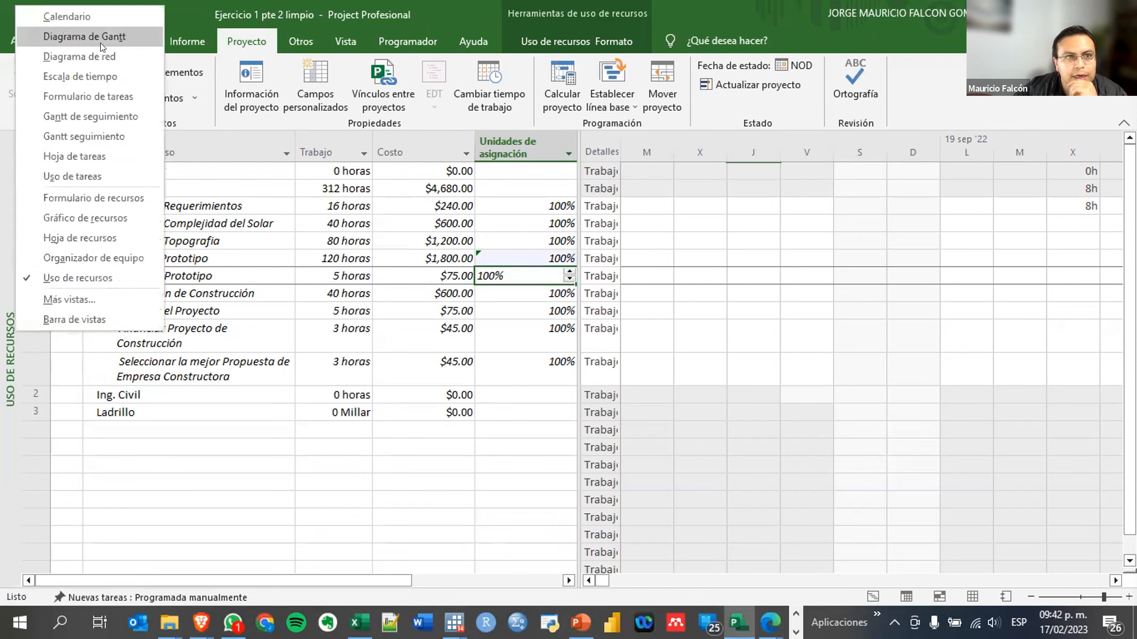
pyautogui.click(100, 36)
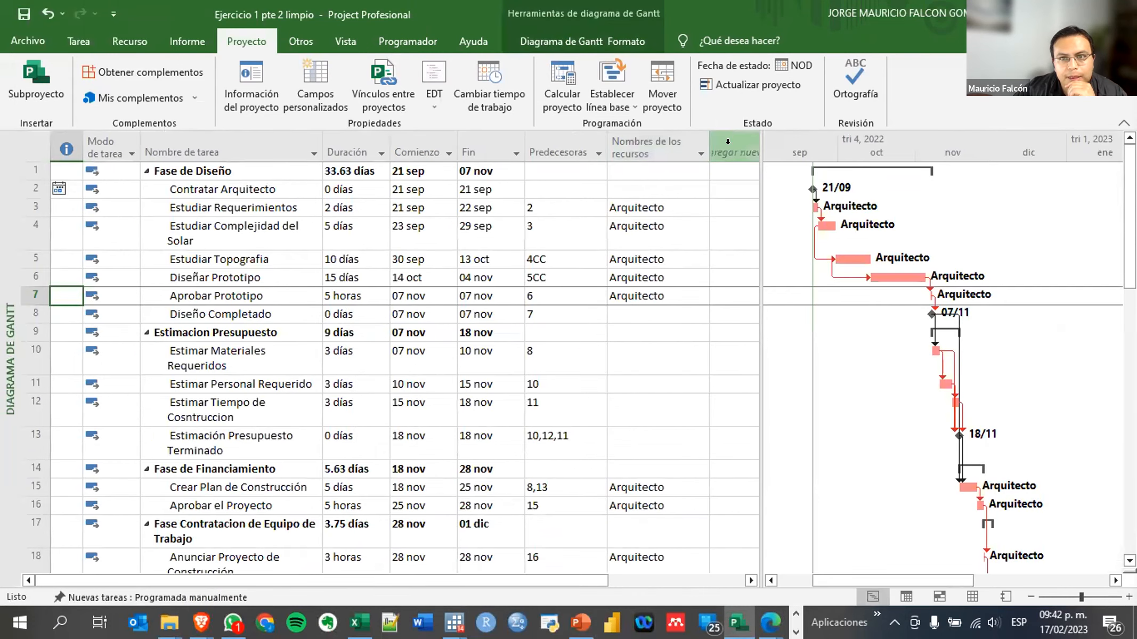
pyautogui.click(704, 154)
pyautogui.write('co')
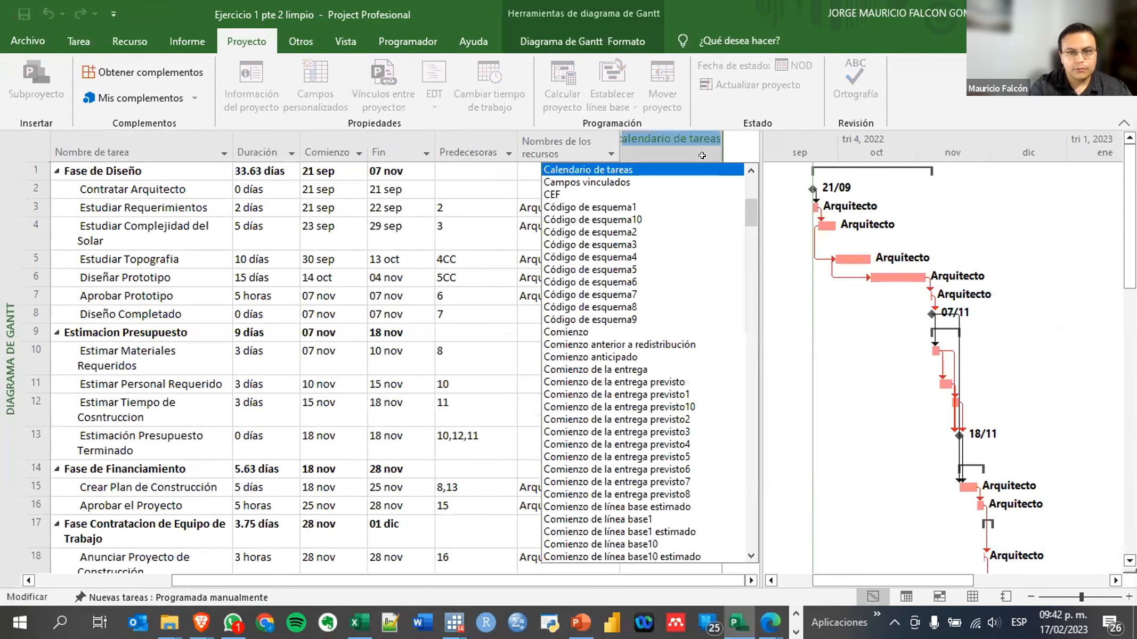
pyautogui.write('sto')
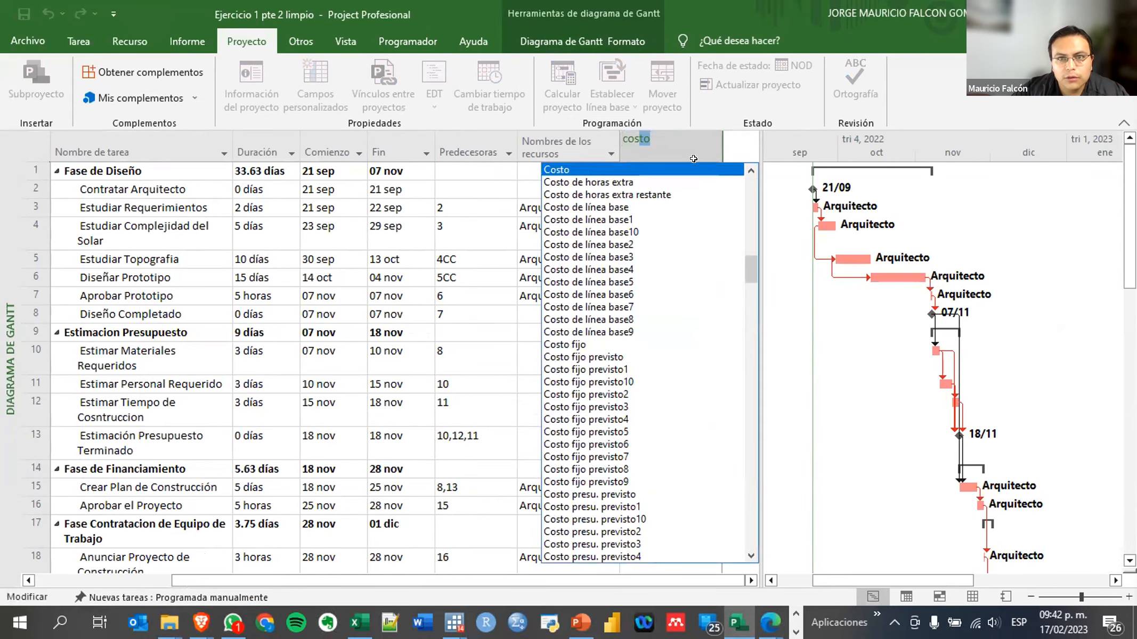
pyautogui.press('Return')
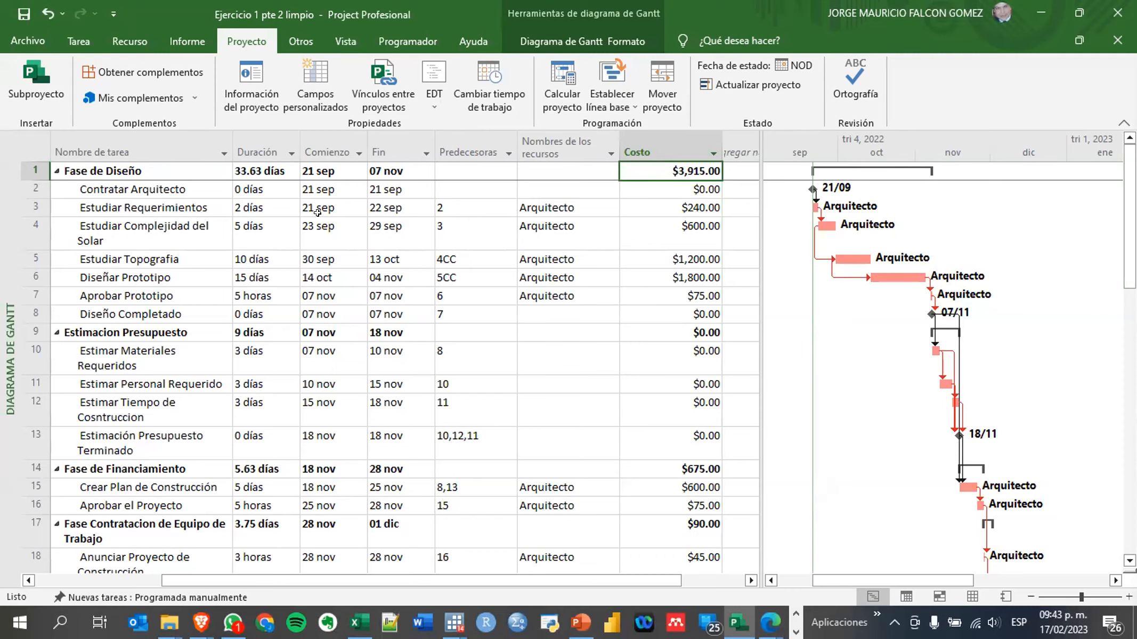
# Return to the Uso de recursos view and review the Trabajo hours of all Arquitecto tasks
pyautogui.rightClick(13, 340)
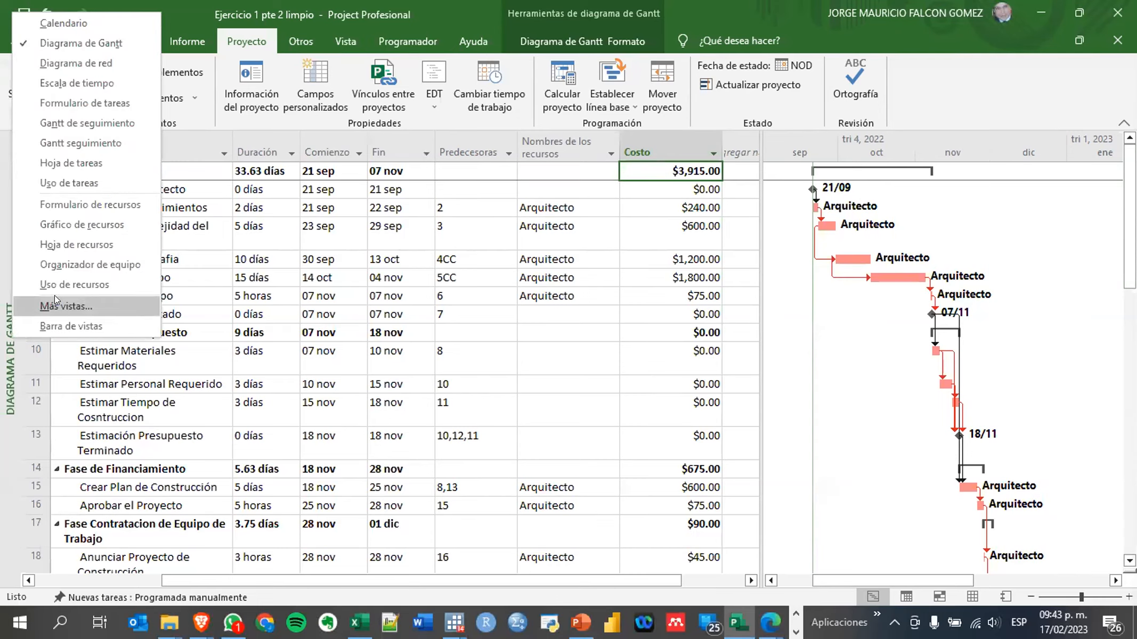
pyautogui.click(54, 281)
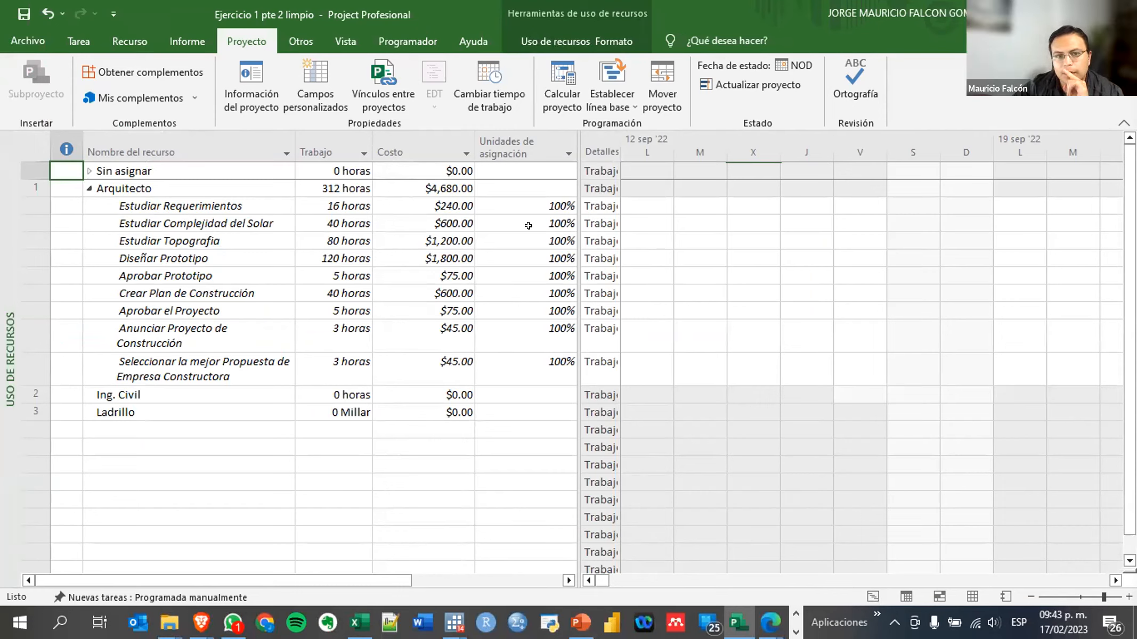
pyautogui.moveTo(333, 205); pyautogui.dragTo(322, 362)
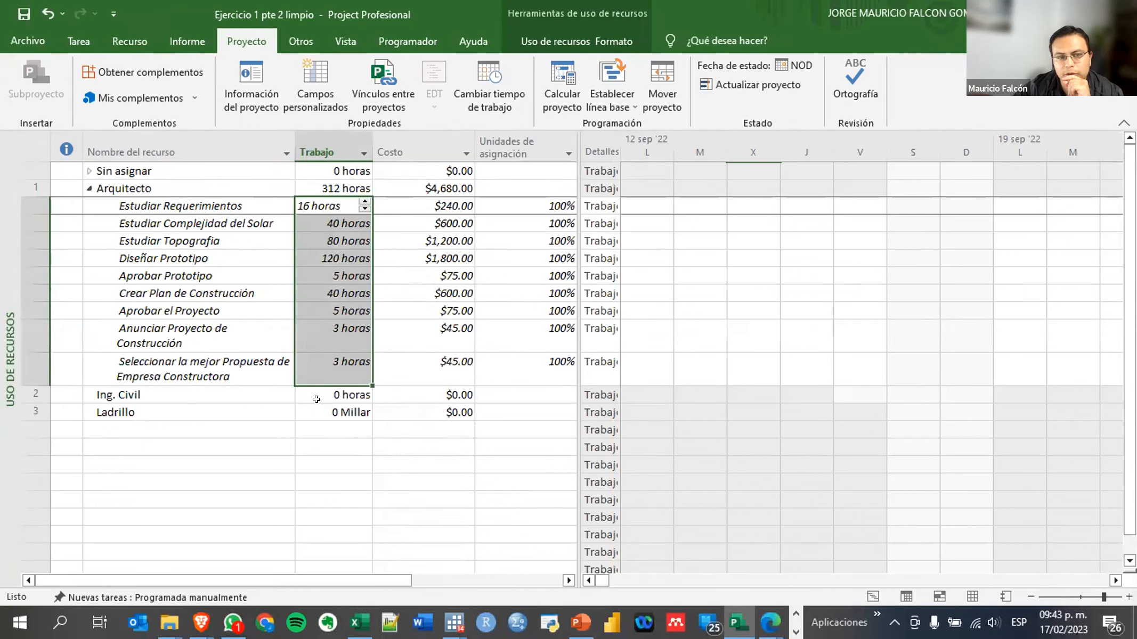
# Inspect the duration and assigned resource of Estudiar Complejidad del Solar in the Diagrama de Gantt
pyautogui.rightClick(12, 378)
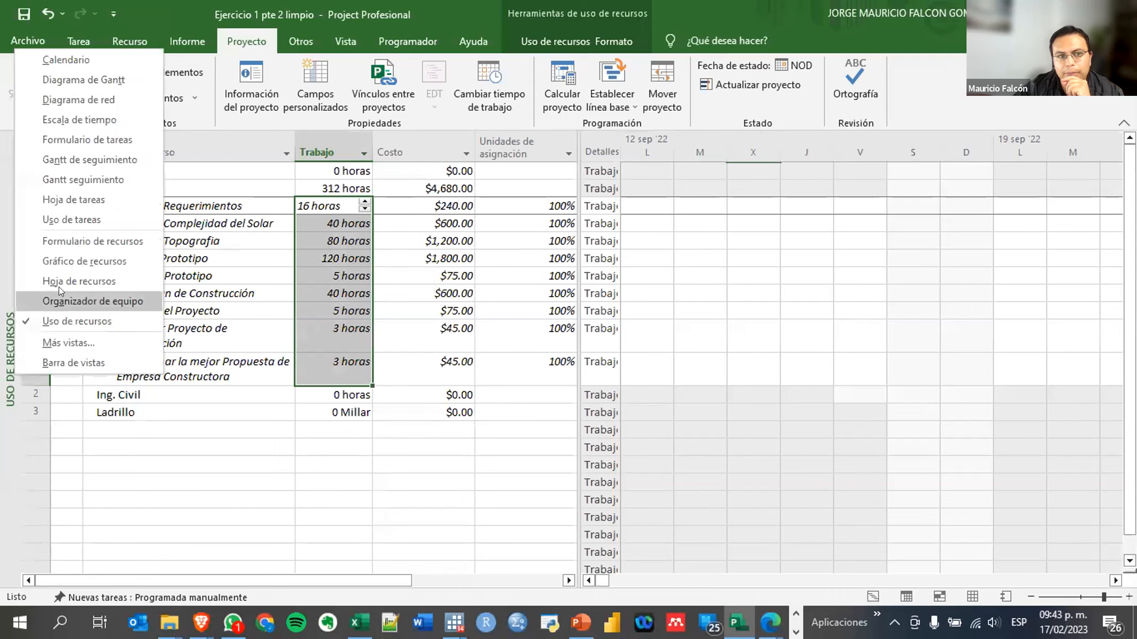
pyautogui.click(81, 83)
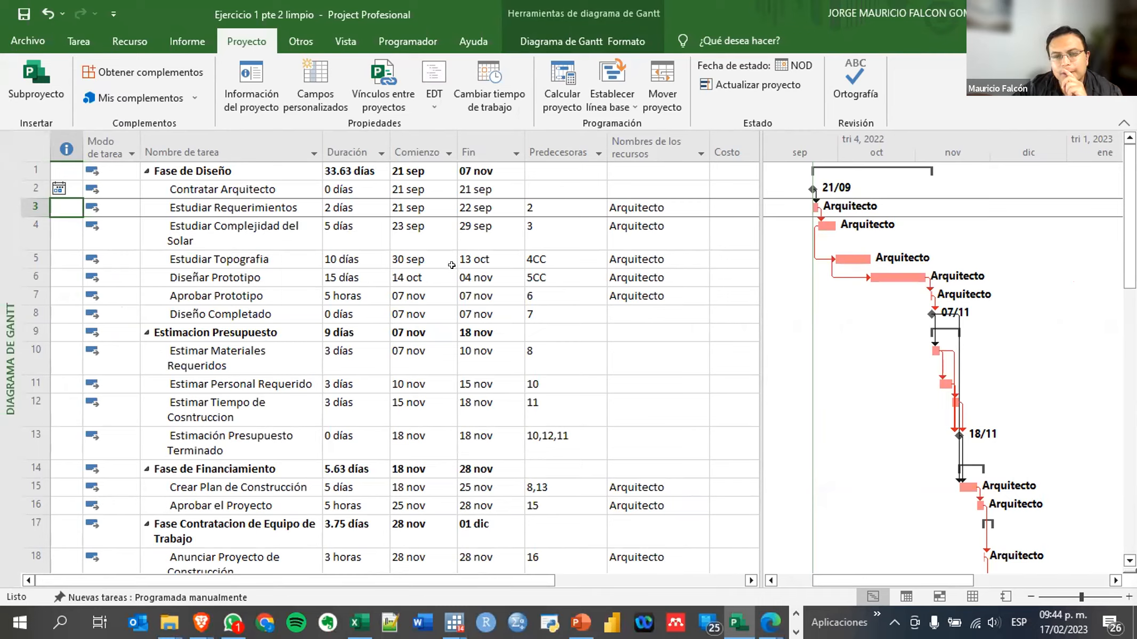
pyautogui.click(330, 226)
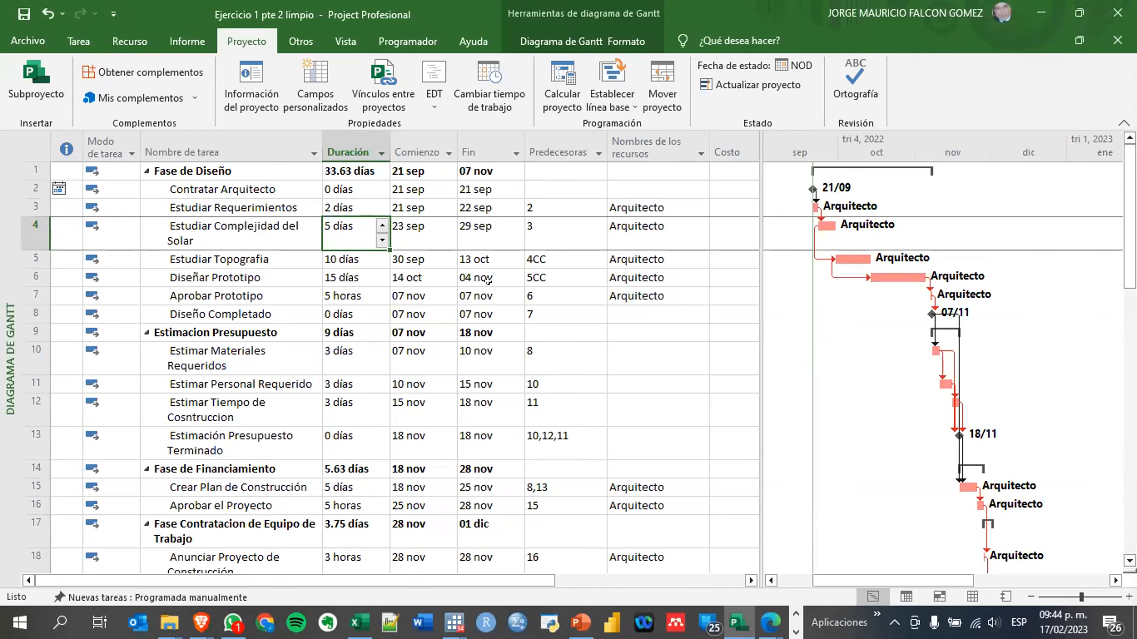
pyautogui.click(633, 229)
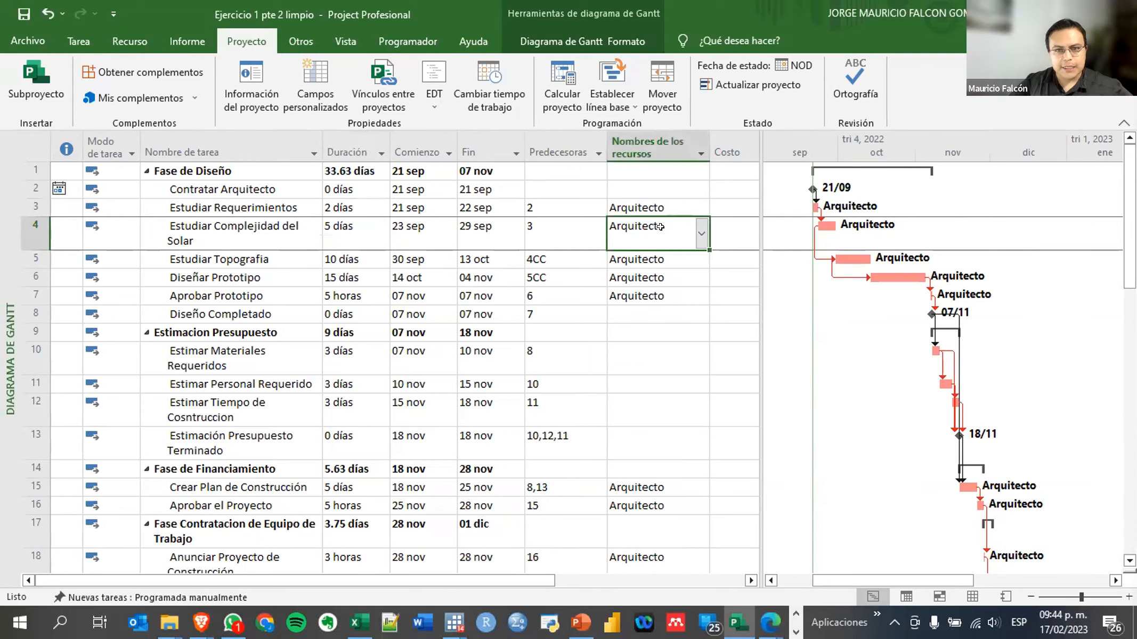
pyautogui.click(701, 233)
pyautogui.click(701, 233)
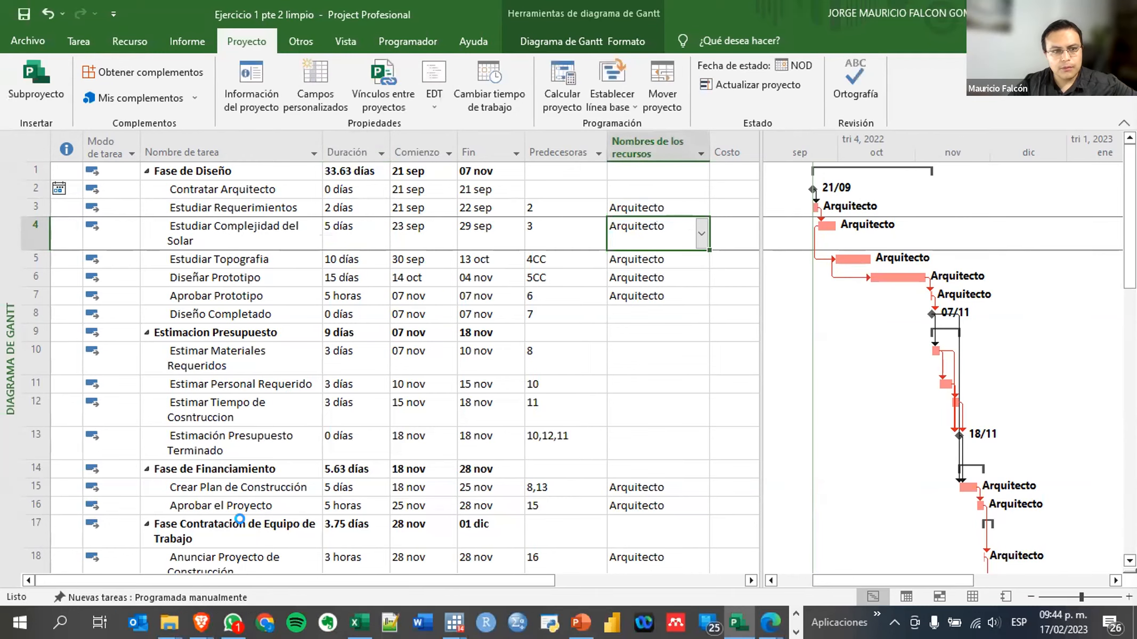
# Go back to Uso de recursos and check the Trabajo of Estudiar Complejidad del Solar
pyautogui.rightClick(6, 409)
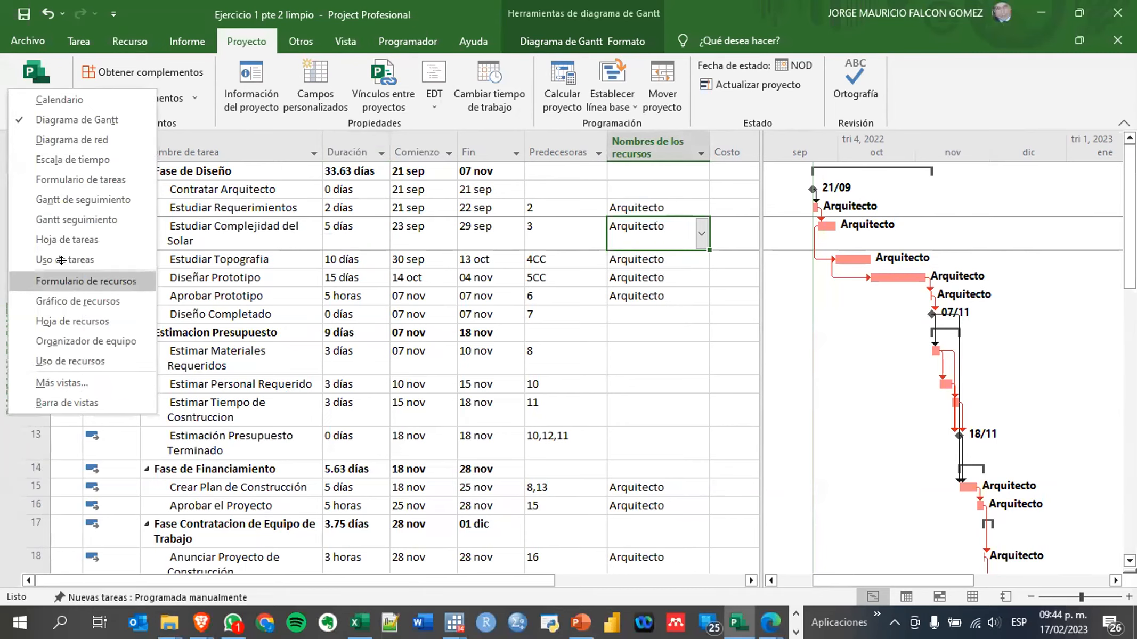
pyautogui.click(66, 360)
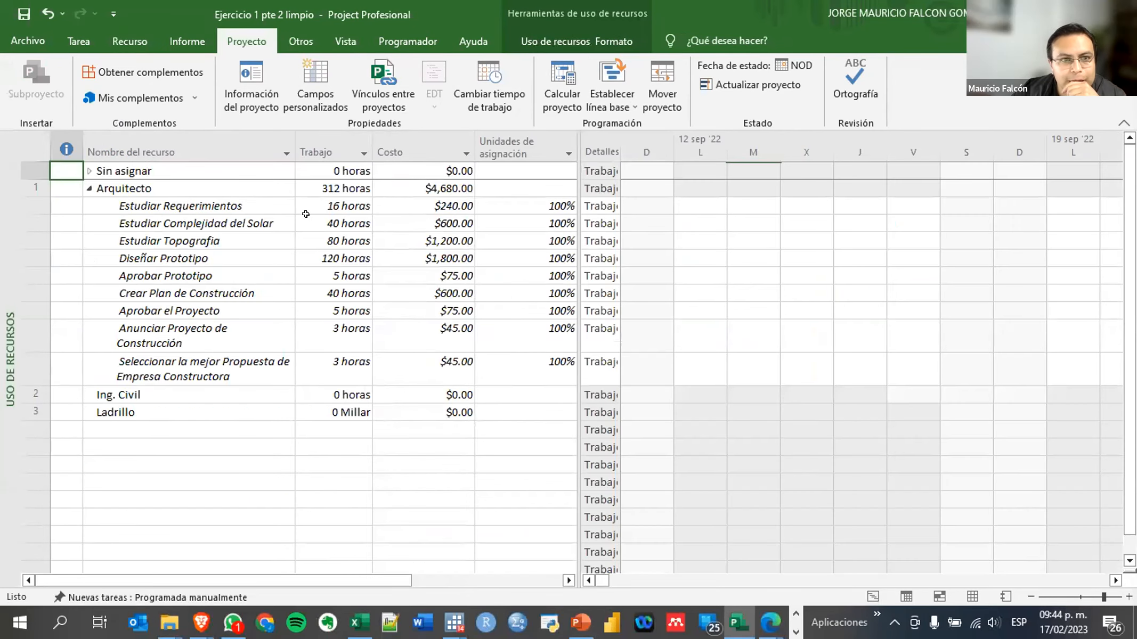
pyautogui.click(307, 216)
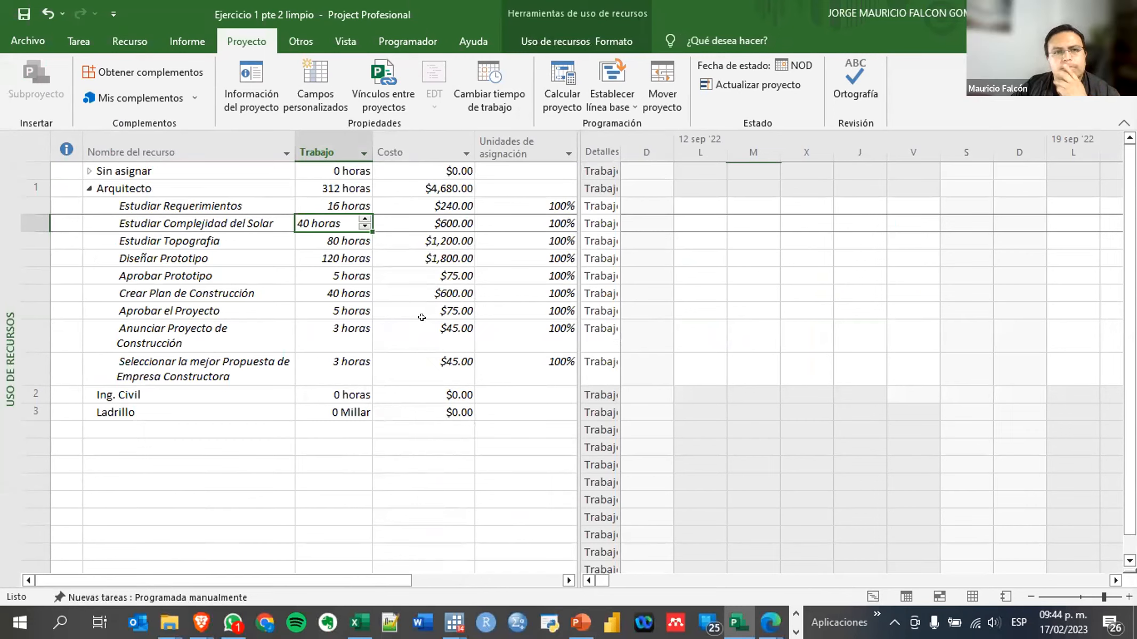
# Set the project's default start time to 08:30 a. m. and default end time to 05:30 p. m. in the scheduling options
pyautogui.click(28, 40)
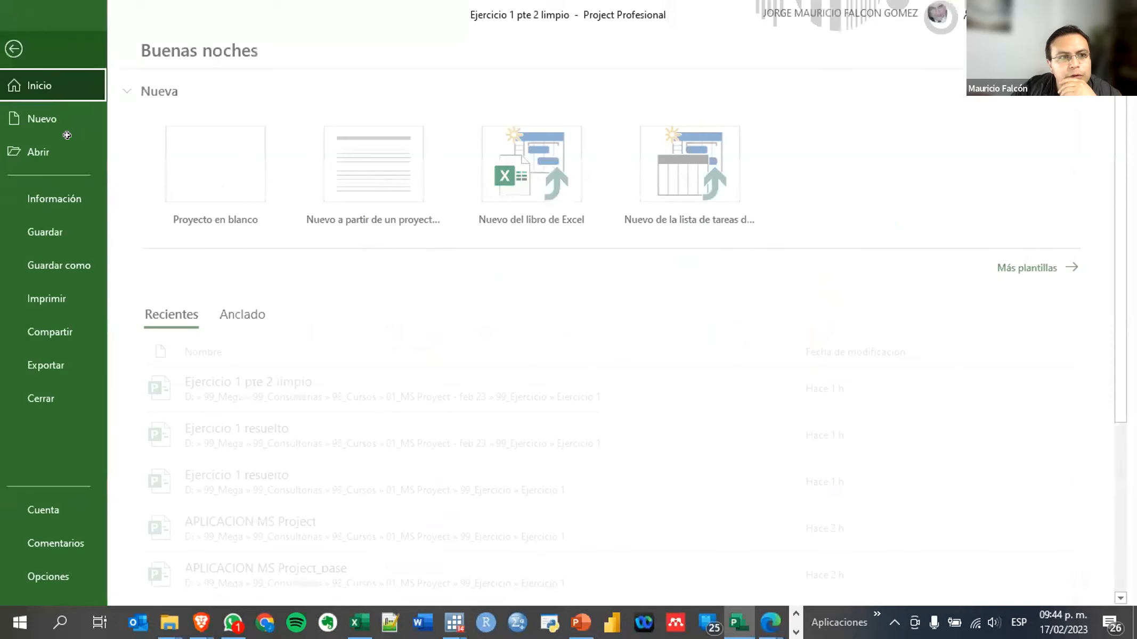
pyautogui.click(61, 570)
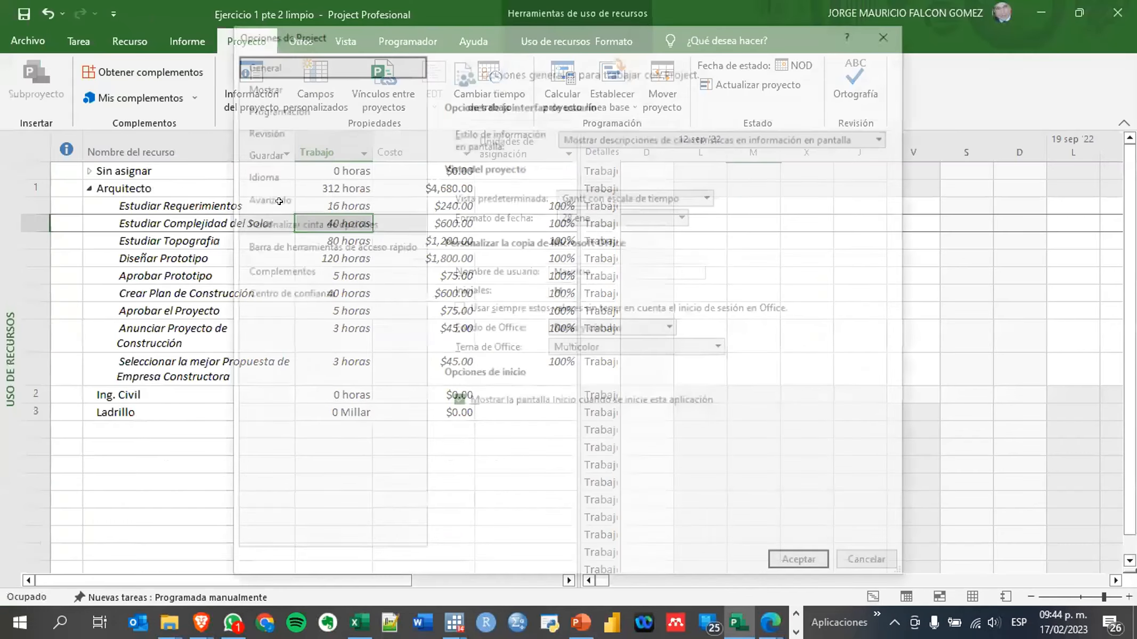
pyautogui.click(273, 106)
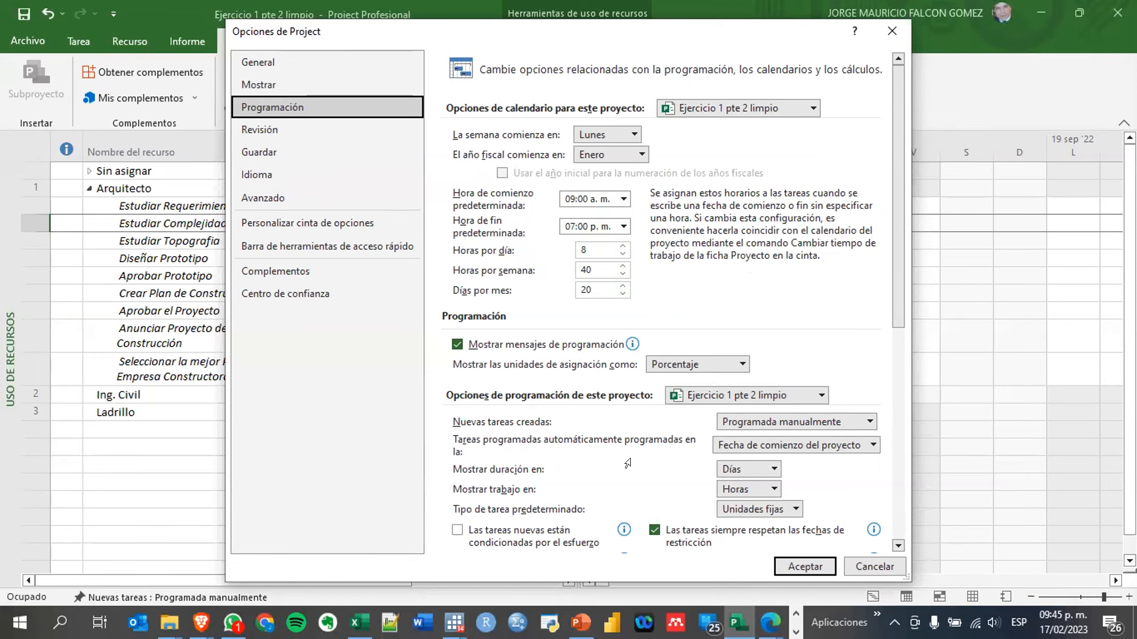
pyautogui.click(616, 198)
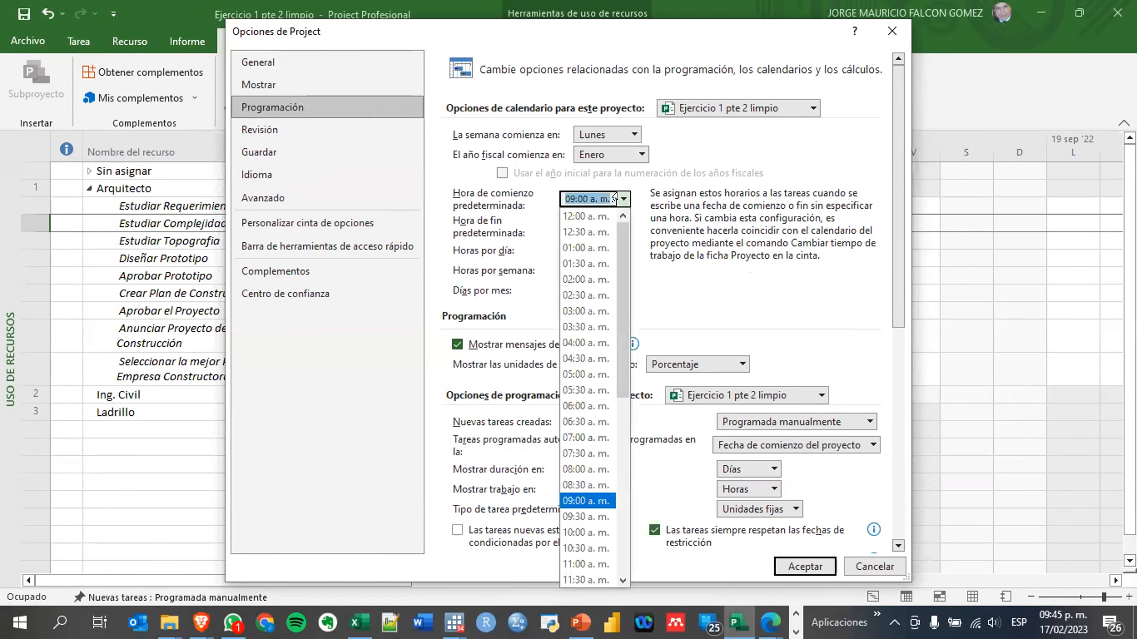
pyautogui.click(615, 199)
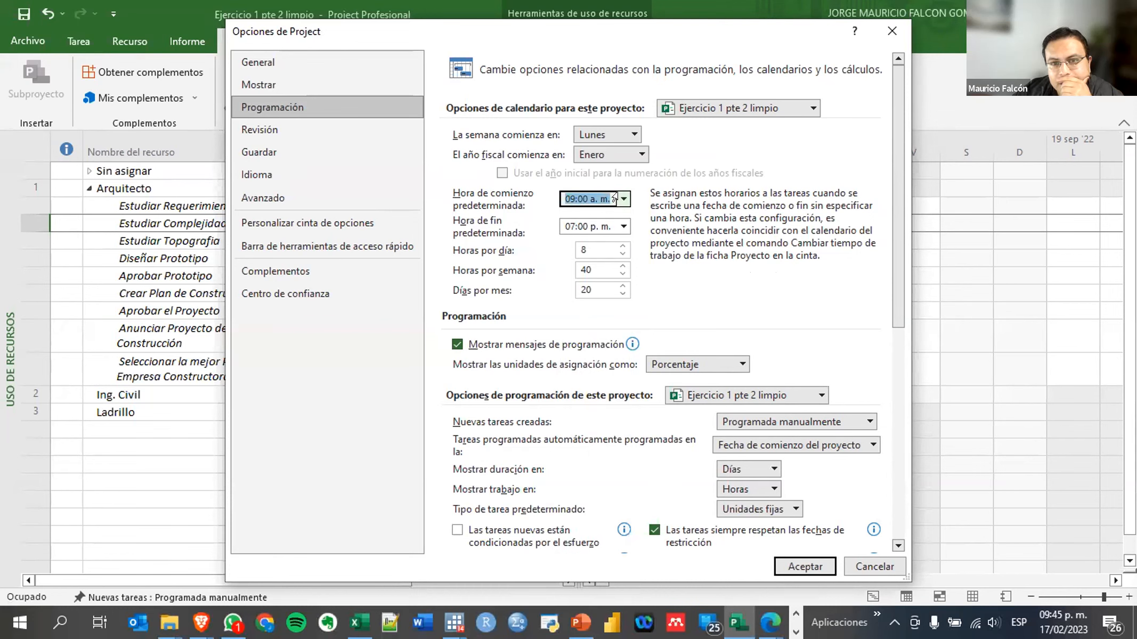
pyautogui.click(615, 199)
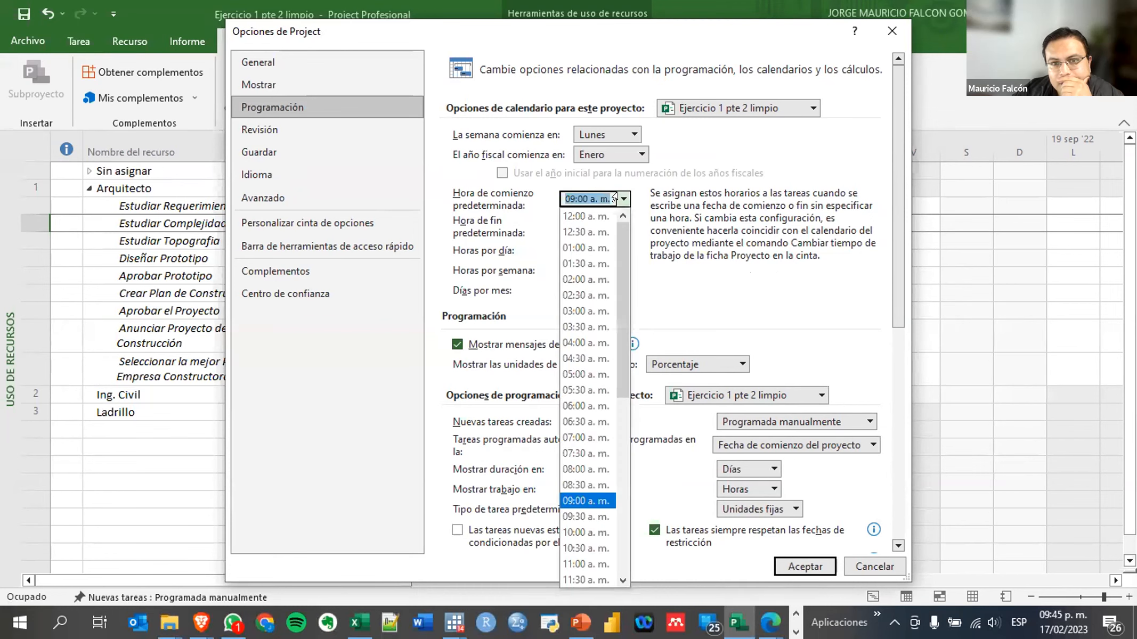
pyautogui.click(569, 485)
pyautogui.click(622, 226)
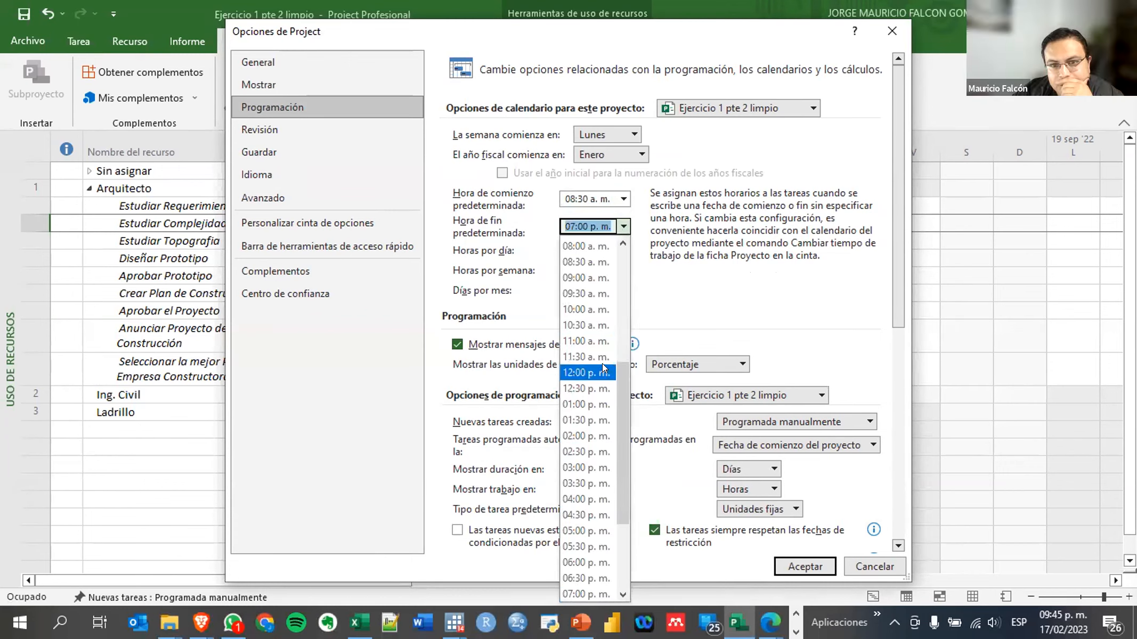
pyautogui.click(601, 547)
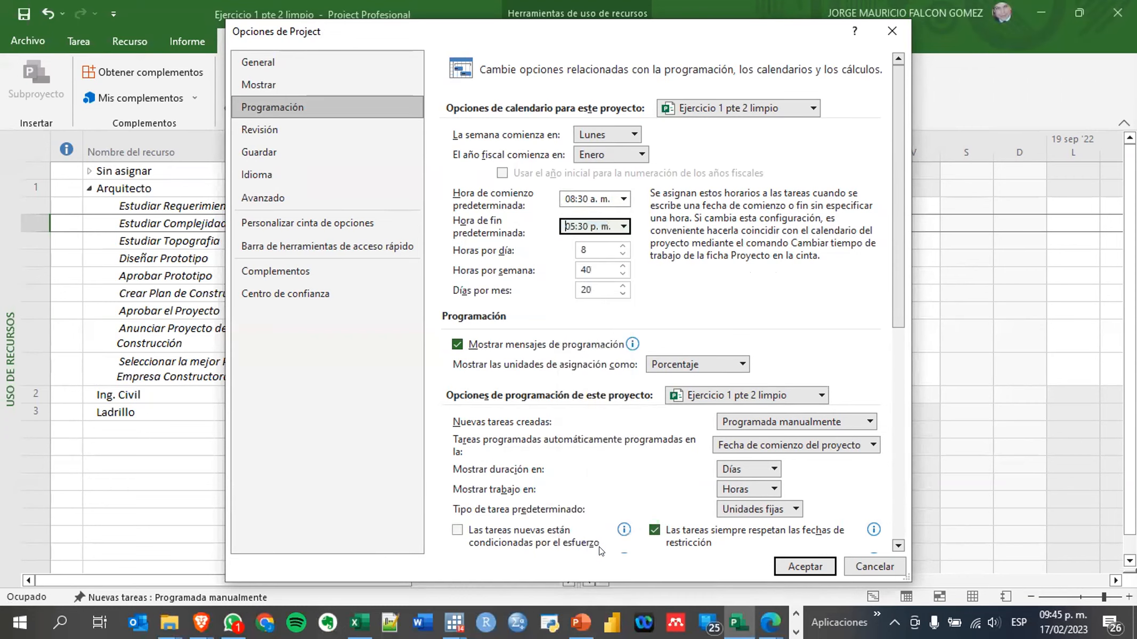
pyautogui.click(805, 566)
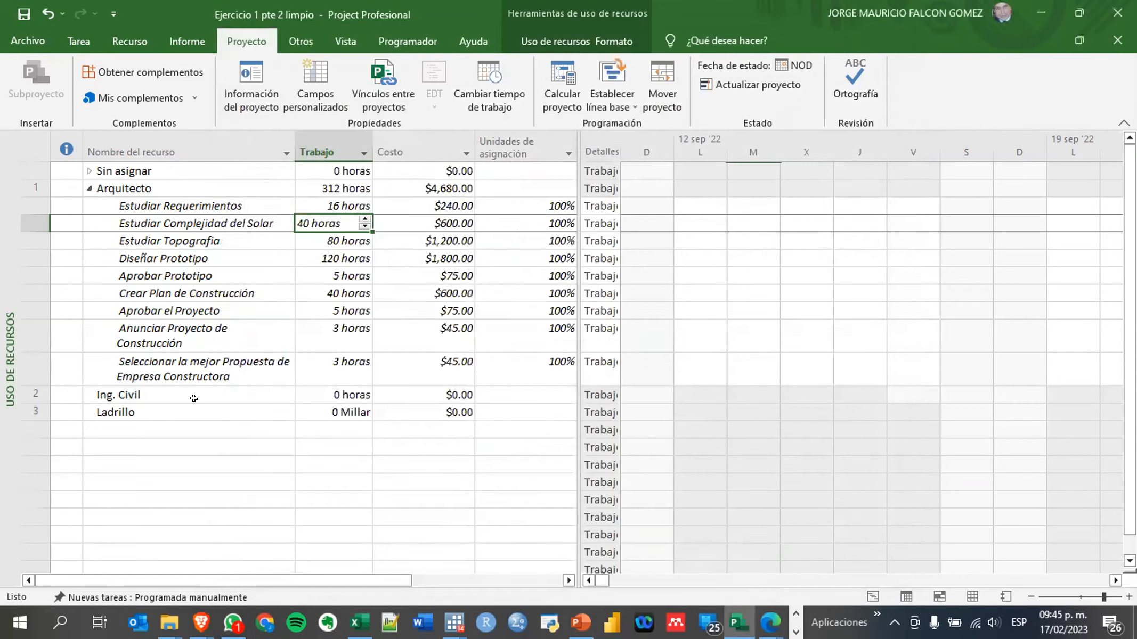
# Switch to the Diagrama de Gantt and recheck the default working times in the scheduling options
pyautogui.rightClick(6, 391)
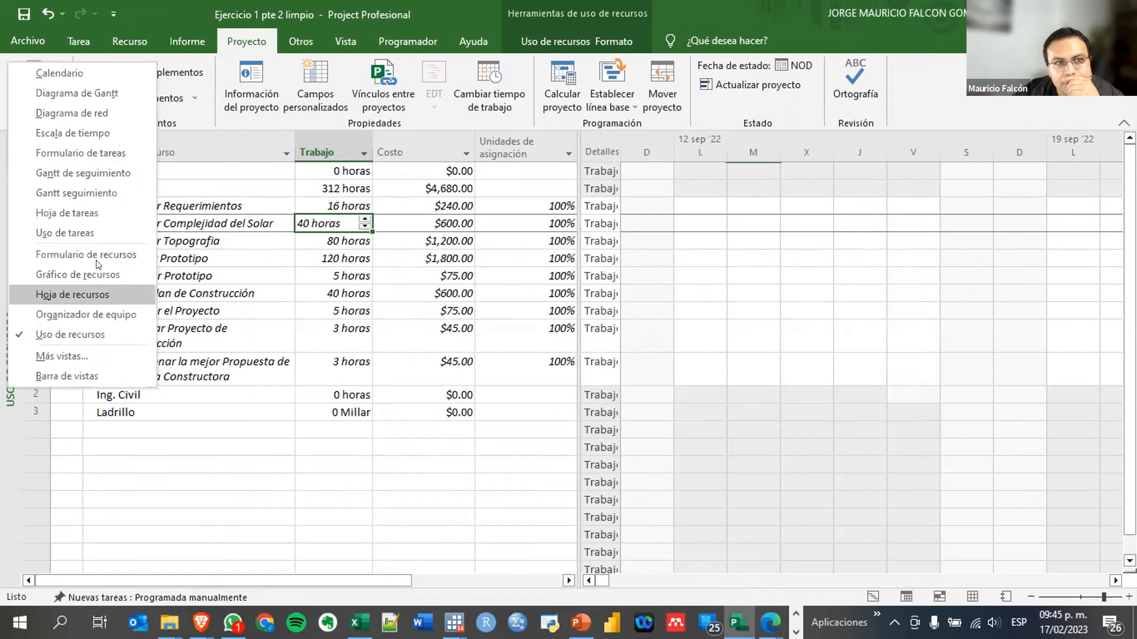
pyautogui.click(82, 94)
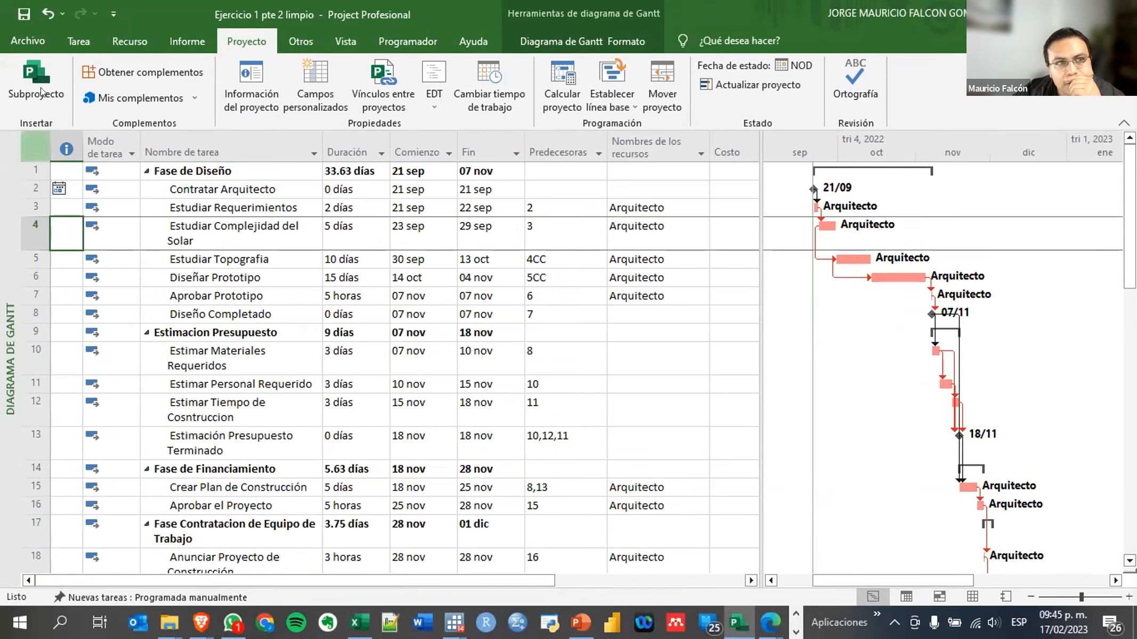
pyautogui.click(26, 32)
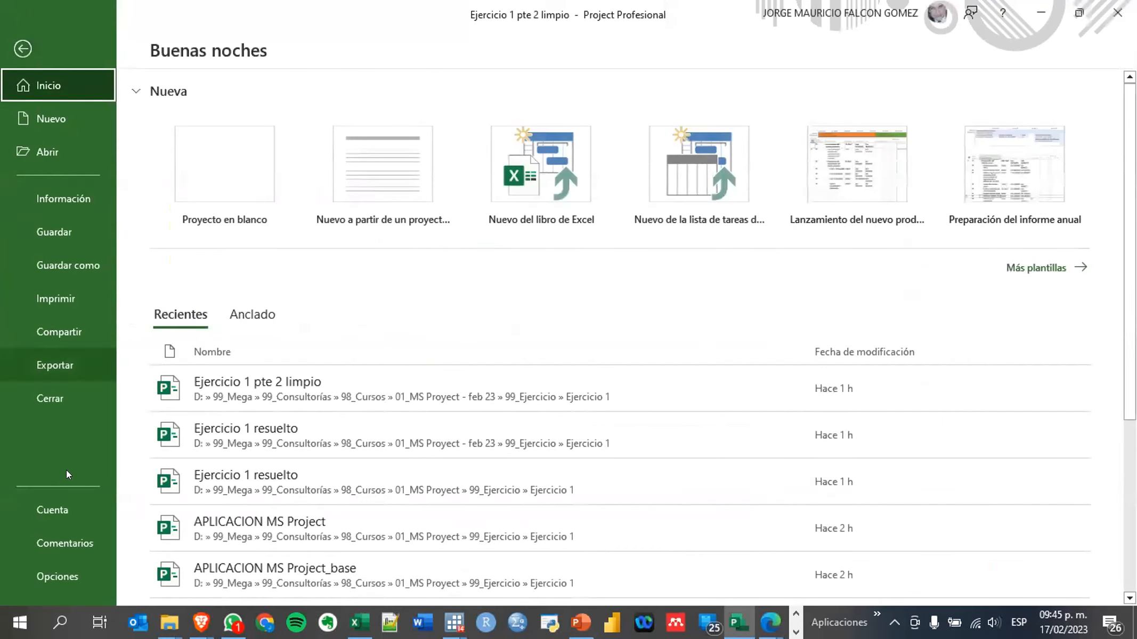
pyautogui.press('Escape')
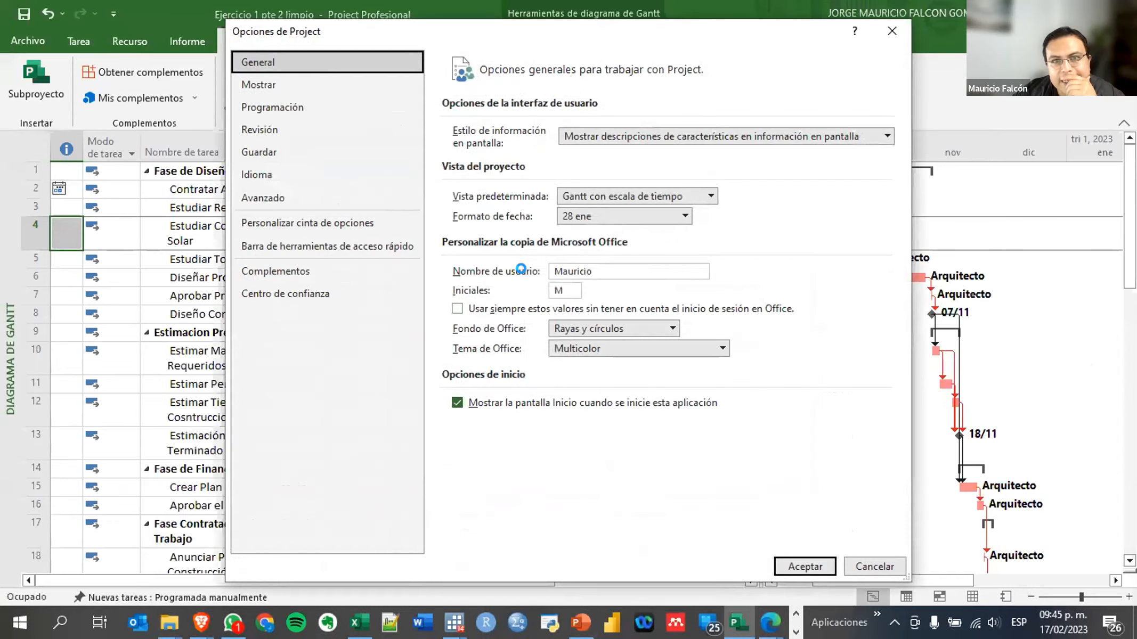
pyautogui.click(273, 104)
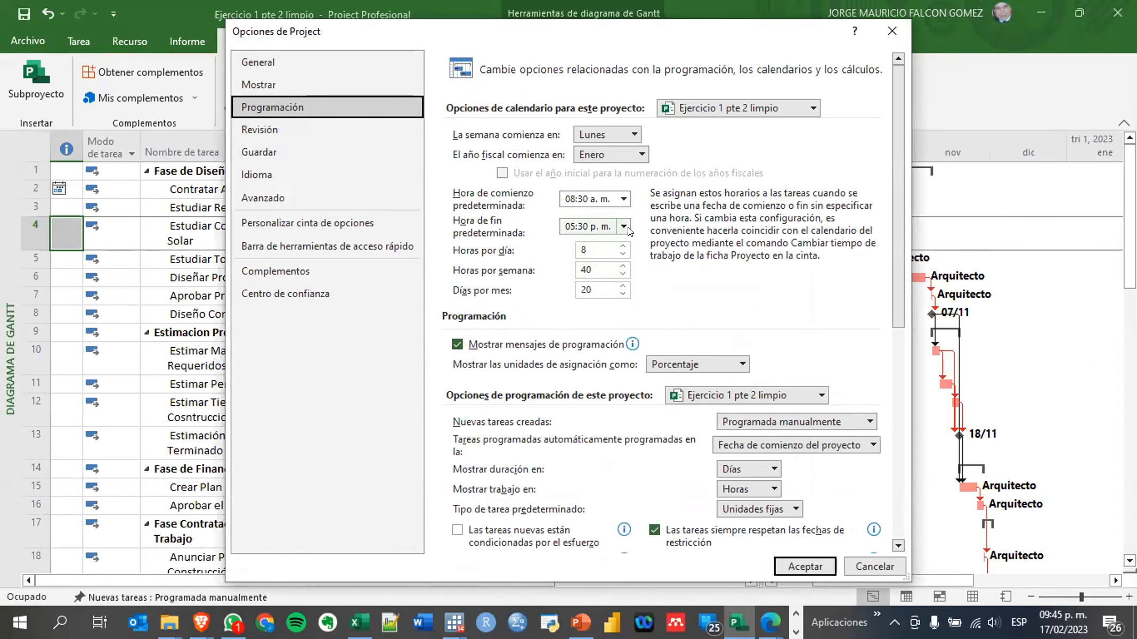
pyautogui.click(805, 567)
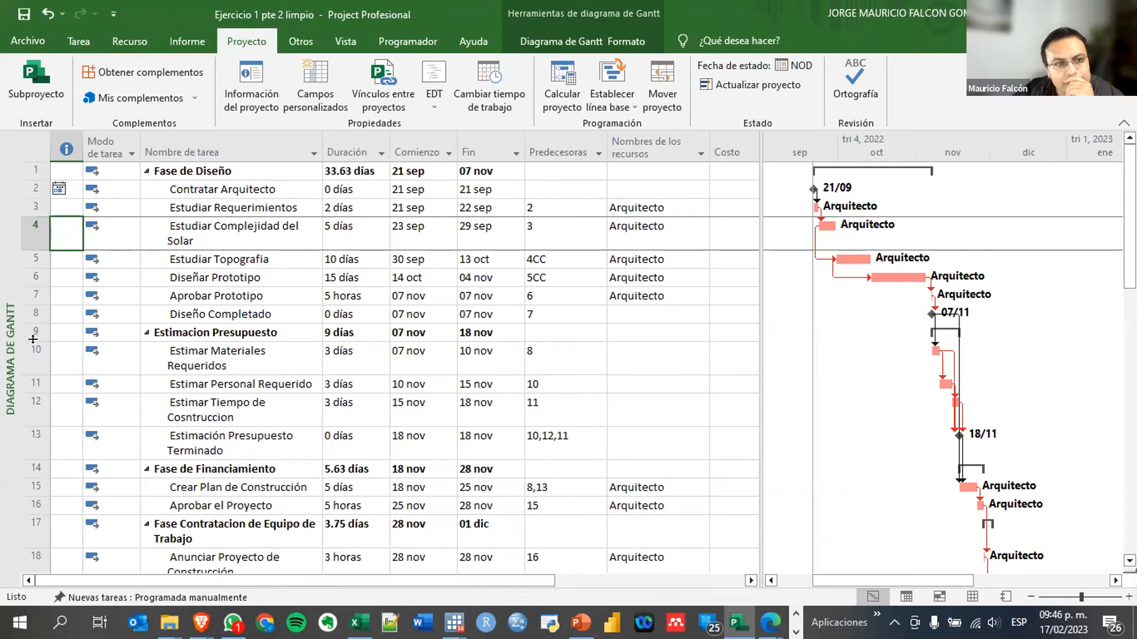
# Check Arquitecto's Capacidad máxima in the Hoja de recursos and return to the Diagrama de Gantt
pyautogui.rightClick(9, 338)
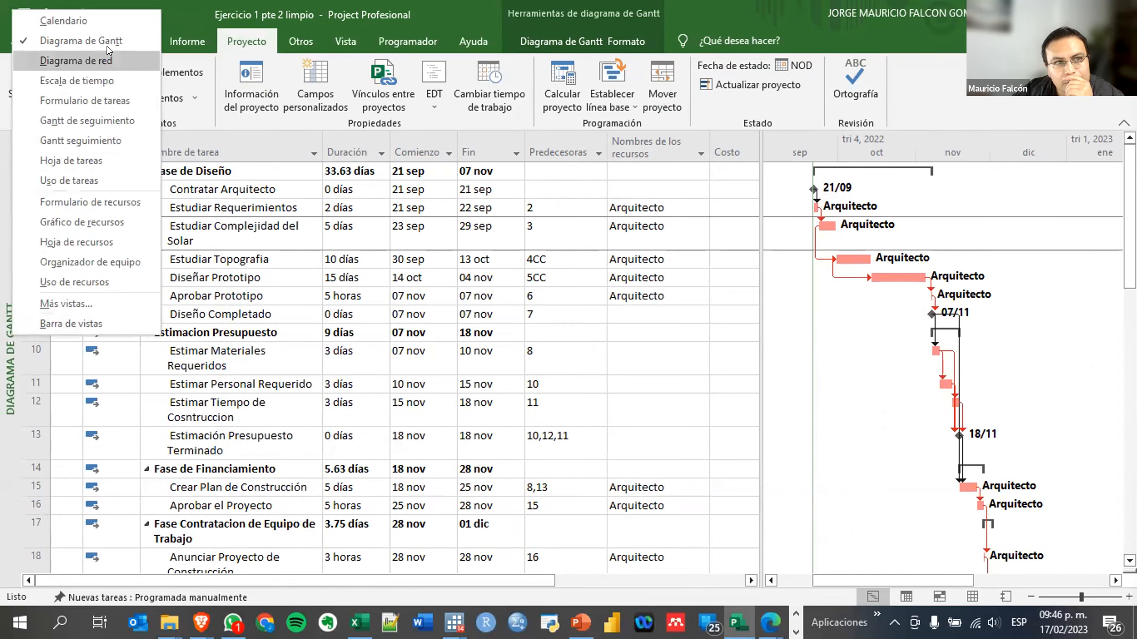
pyautogui.click(63, 240)
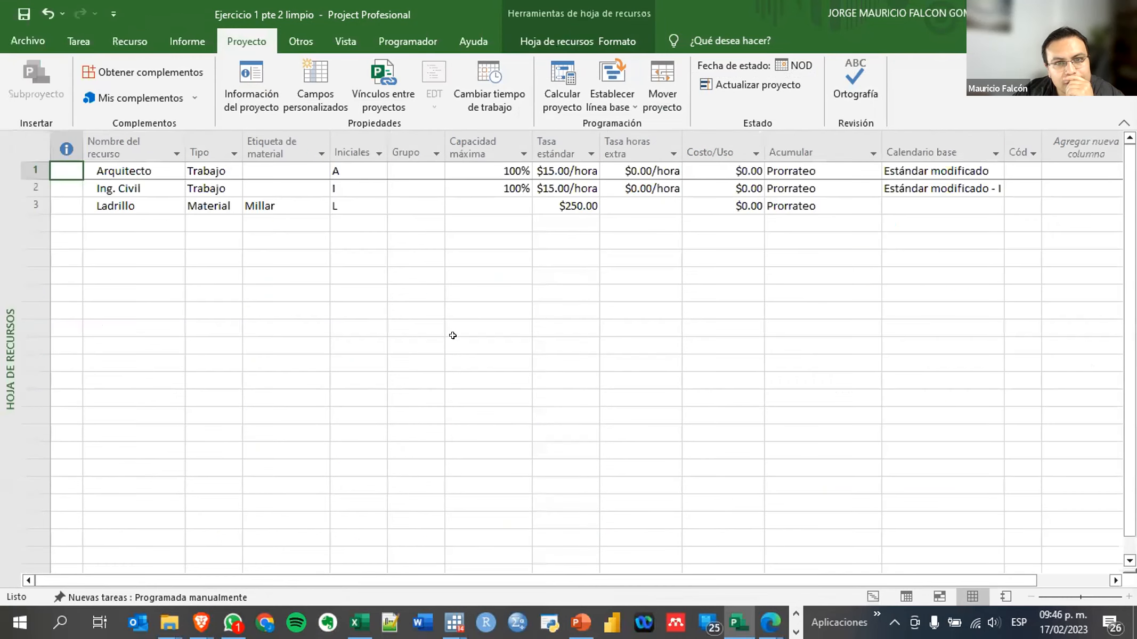
pyautogui.click(505, 169)
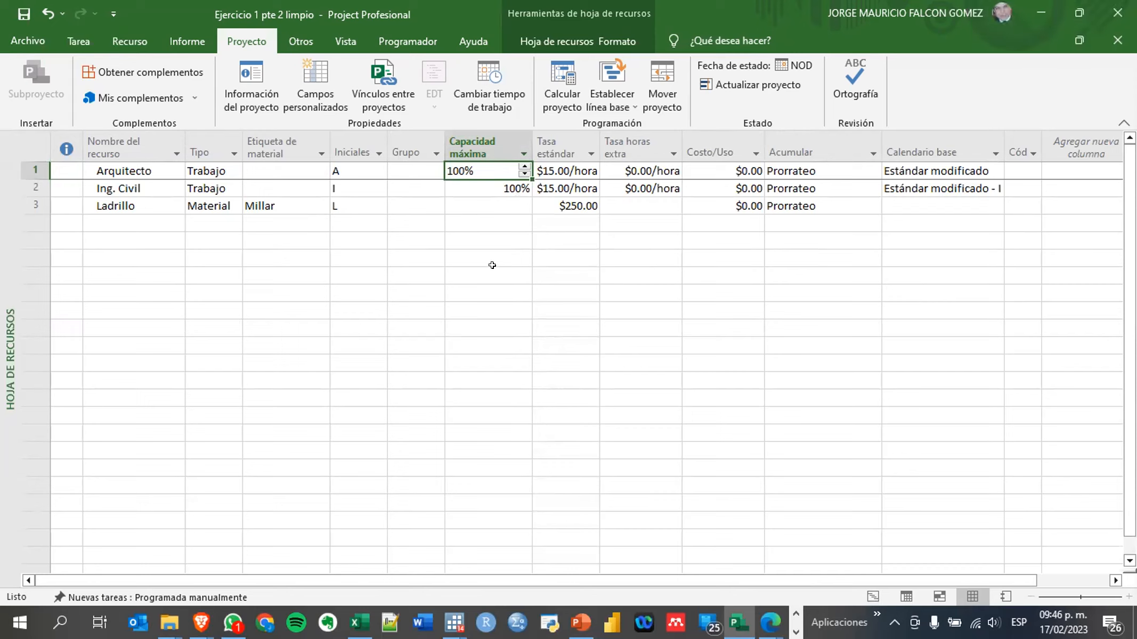
pyautogui.rightClick(8, 278)
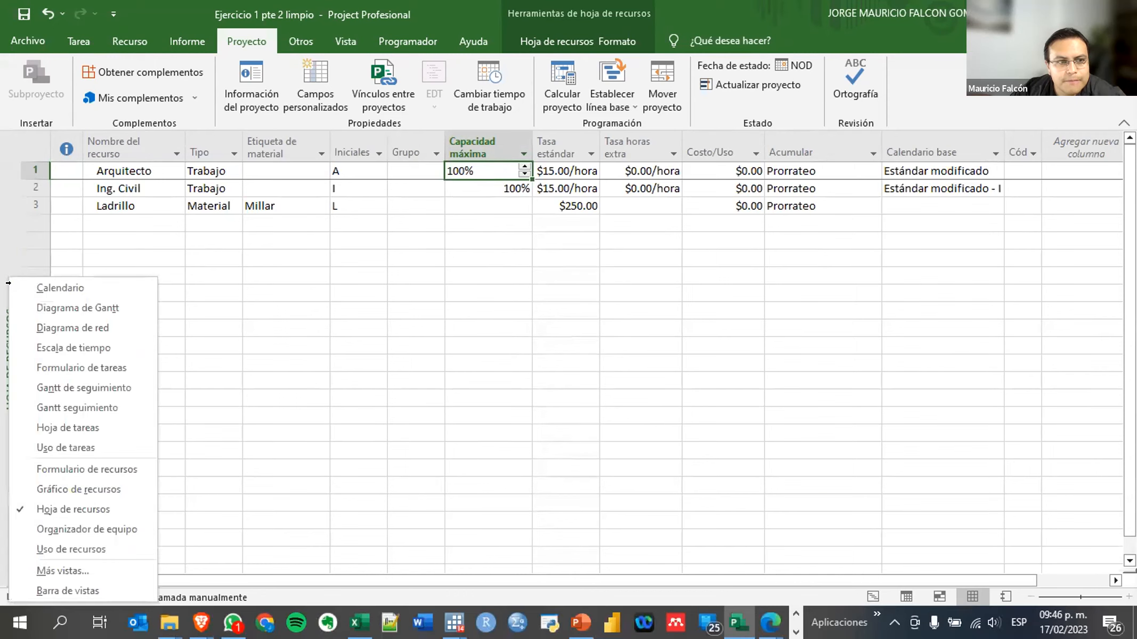
pyautogui.click(50, 308)
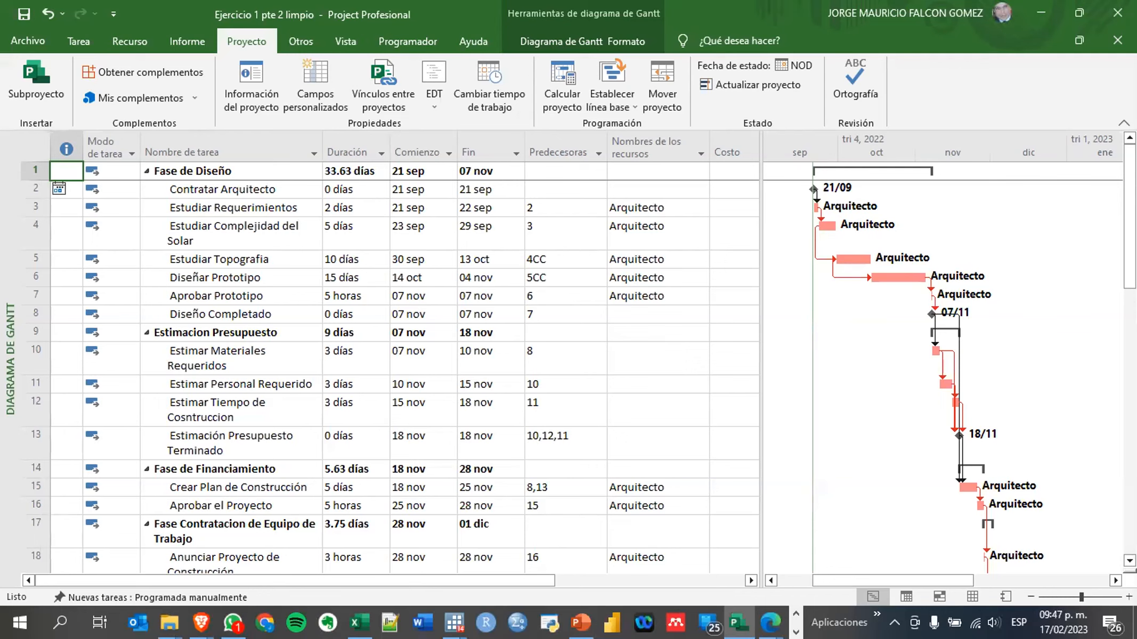
# Widen the Calendario base column in the Hoja de recursos and reselect Estándar modificado as Arquitecto's base calendar
pyautogui.rightClick(8, 380)
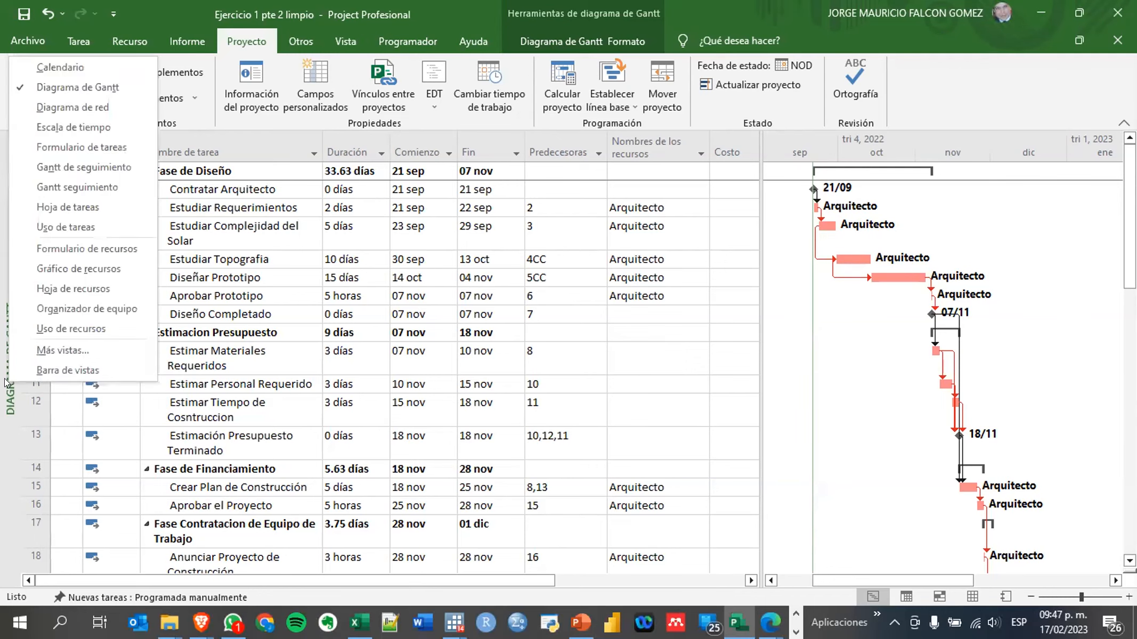
pyautogui.click(71, 291)
pyautogui.click(971, 170)
pyautogui.moveTo(1042, 142); pyautogui.dragTo(1070, 141)
pyautogui.click(1060, 168)
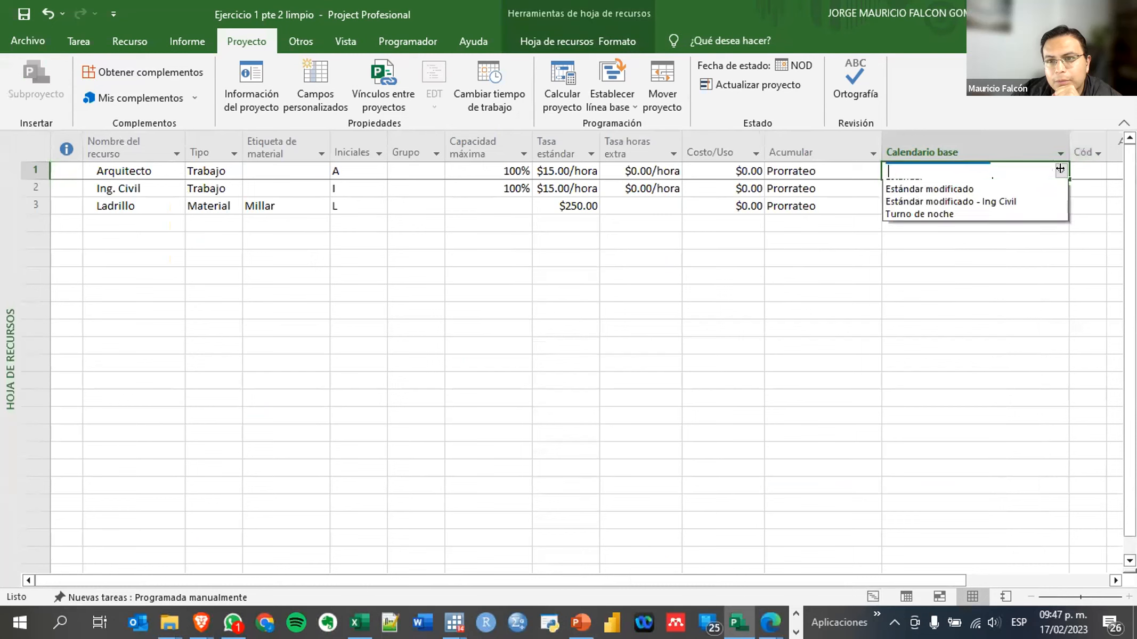
pyautogui.click(1021, 226)
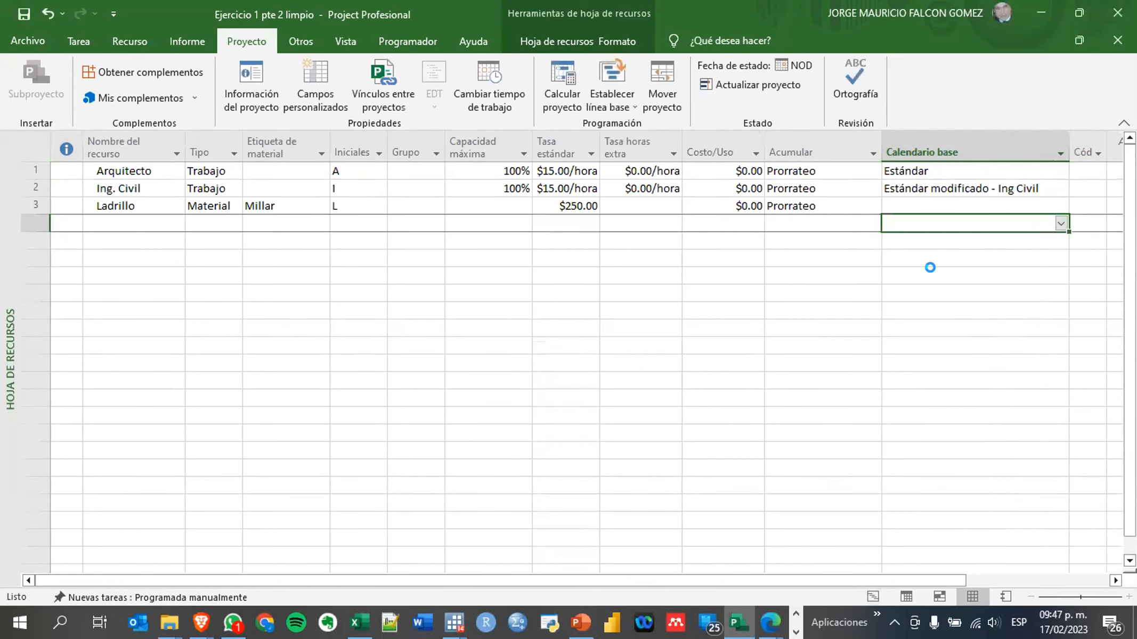
pyautogui.click(998, 169)
pyautogui.click(1060, 170)
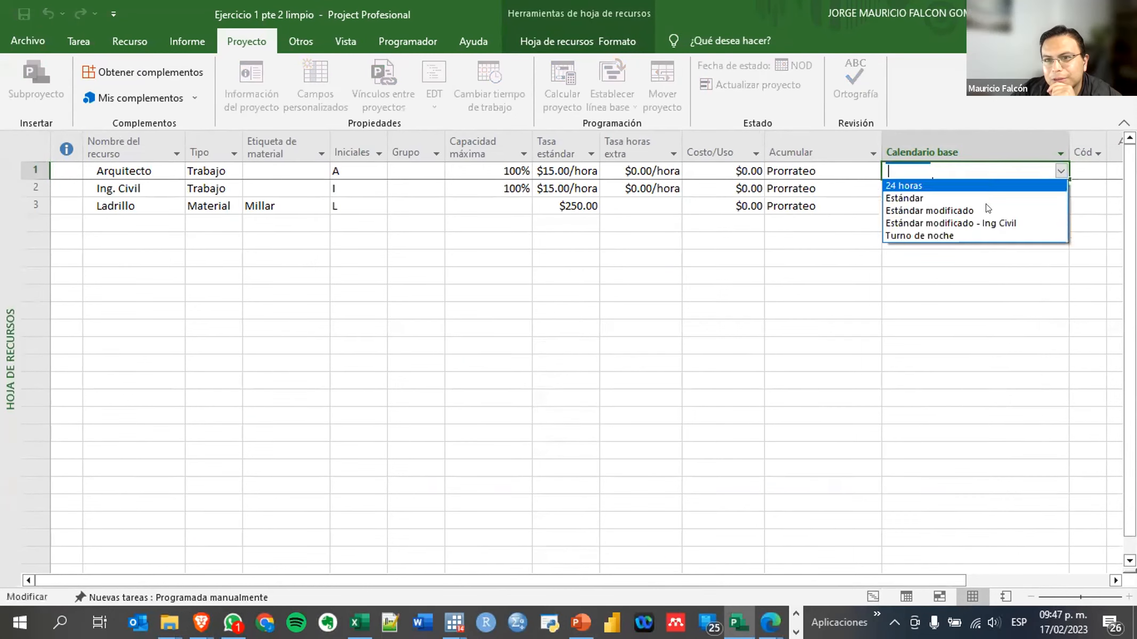
pyautogui.click(978, 211)
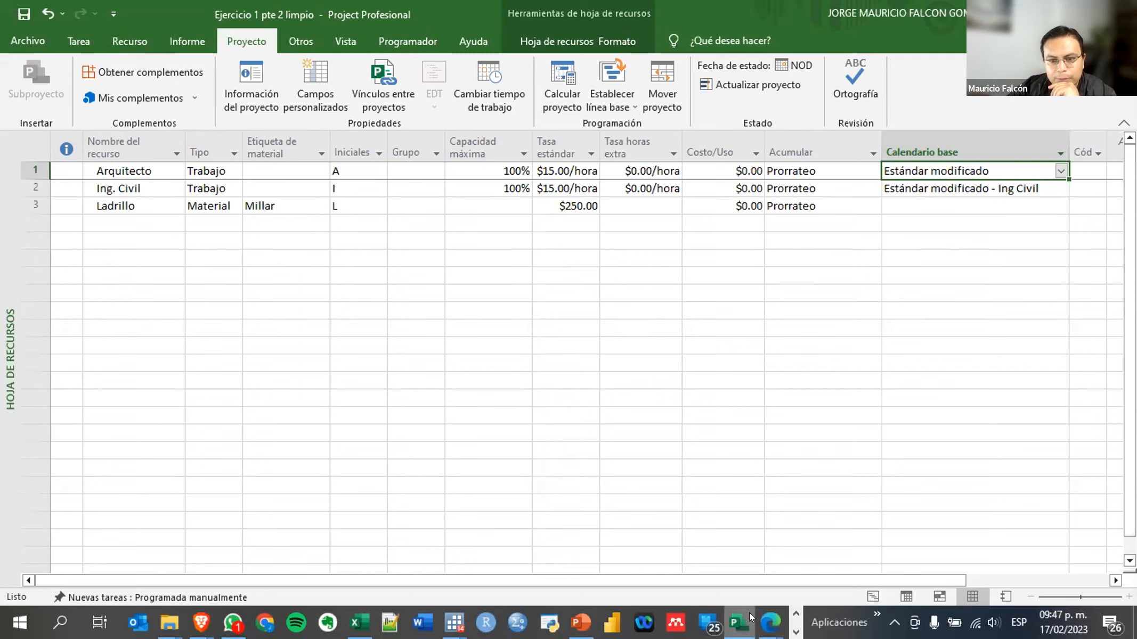
# Switch to the exercise PDF in Edge and review the task list with durations and dates in Cuadro 1
pyautogui.moveTo(774, 620)
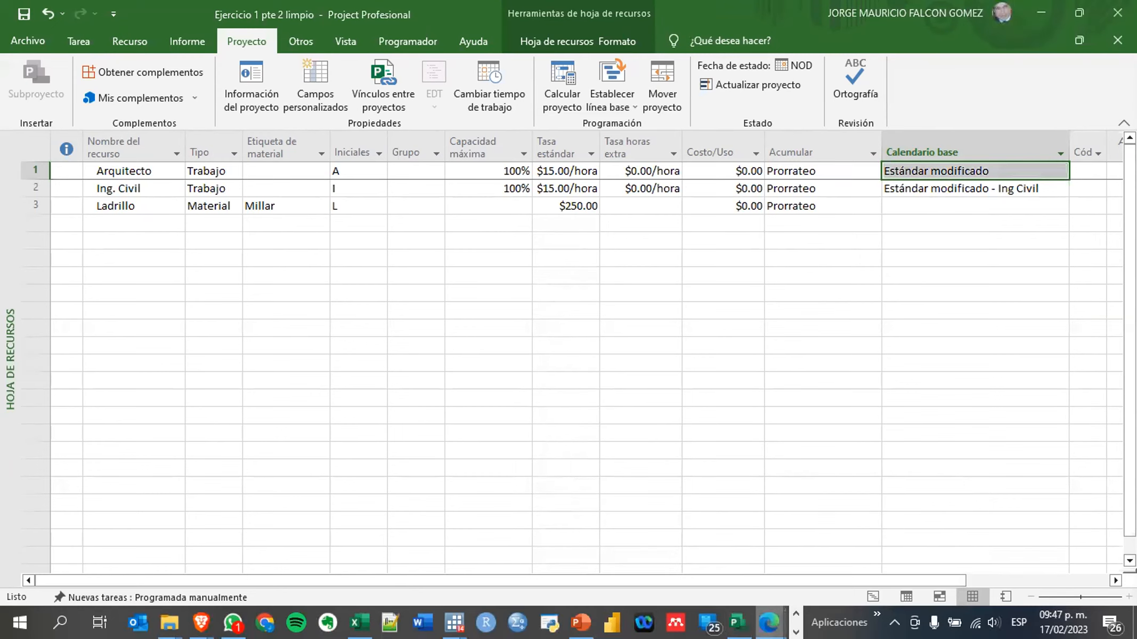
pyautogui.click(843, 565)
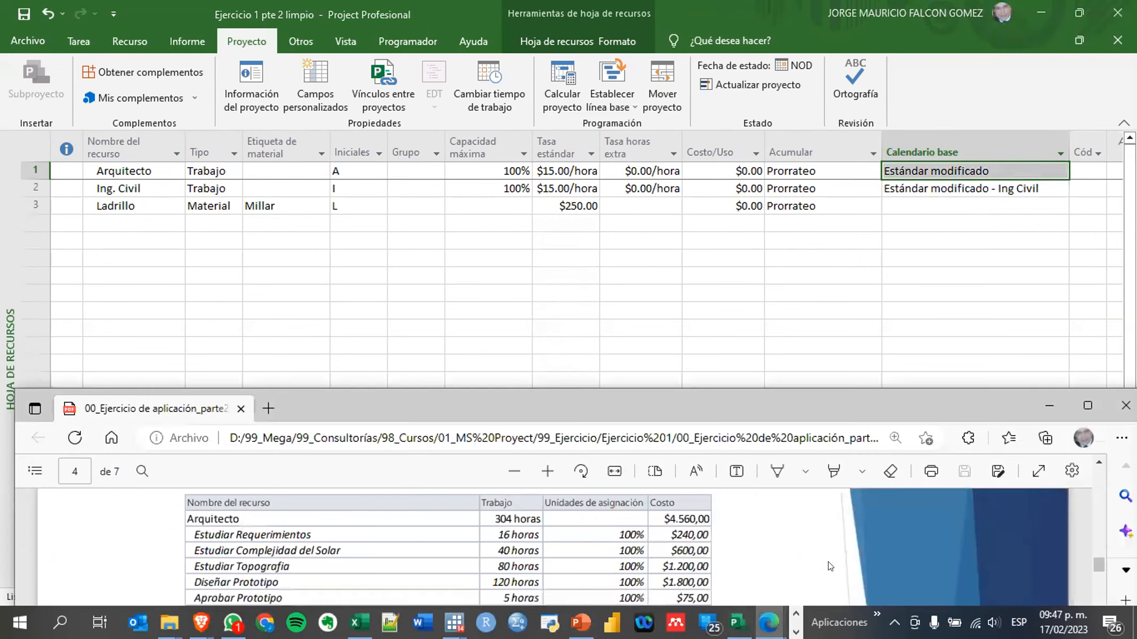
pyautogui.doubleClick(696, 393)
pyautogui.scroll(-15, 697, 477)
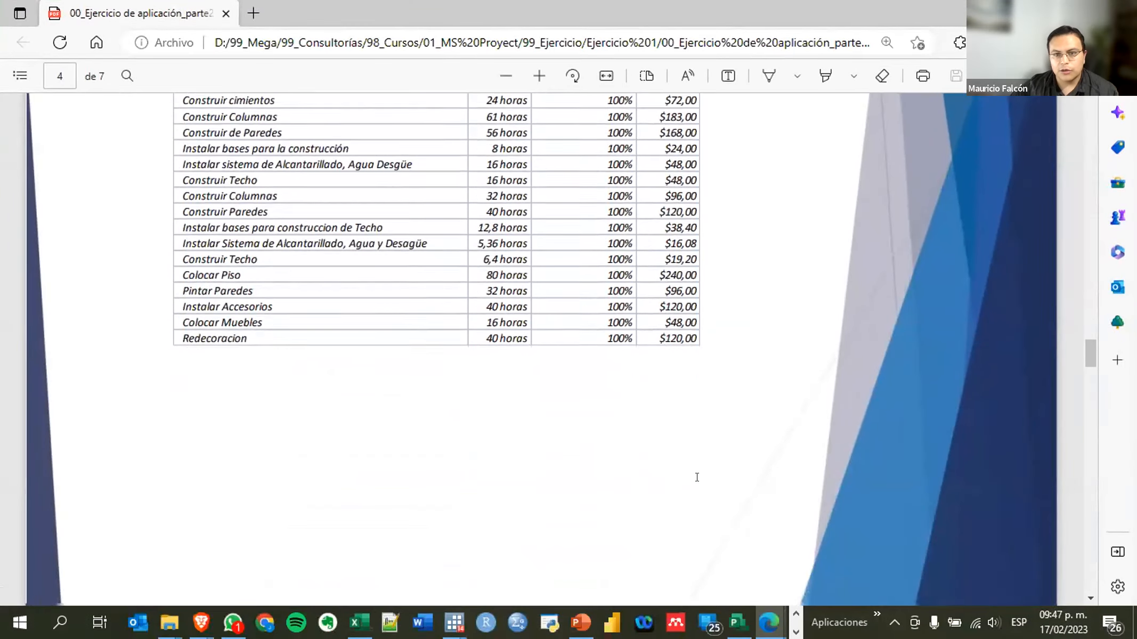
pyautogui.scroll(15, 697, 476)
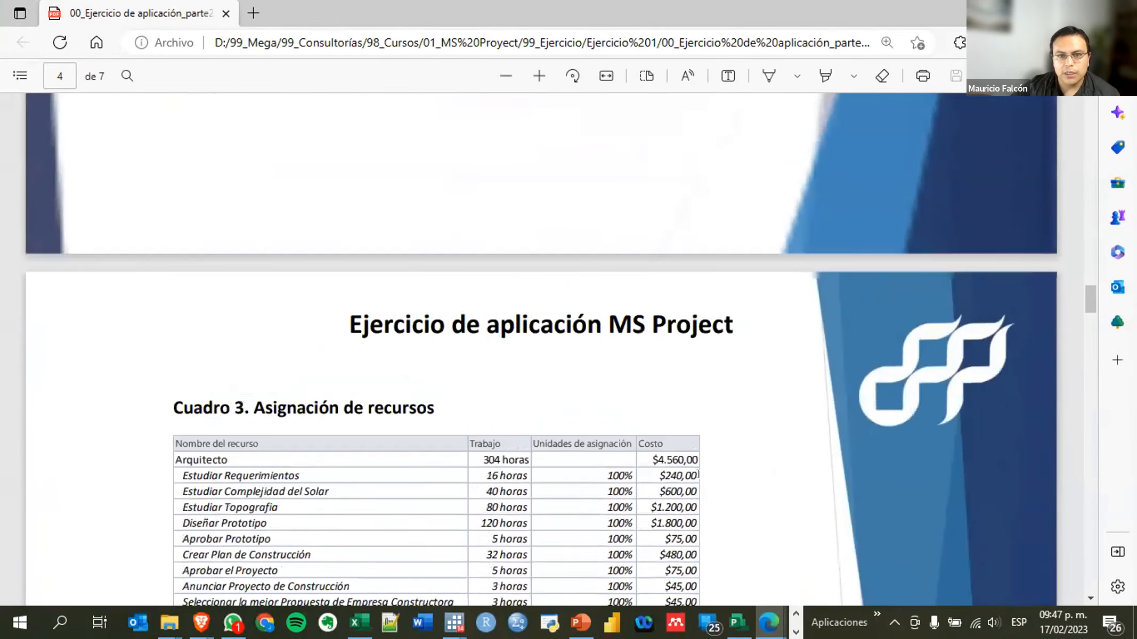
pyautogui.scroll(15, 697, 474)
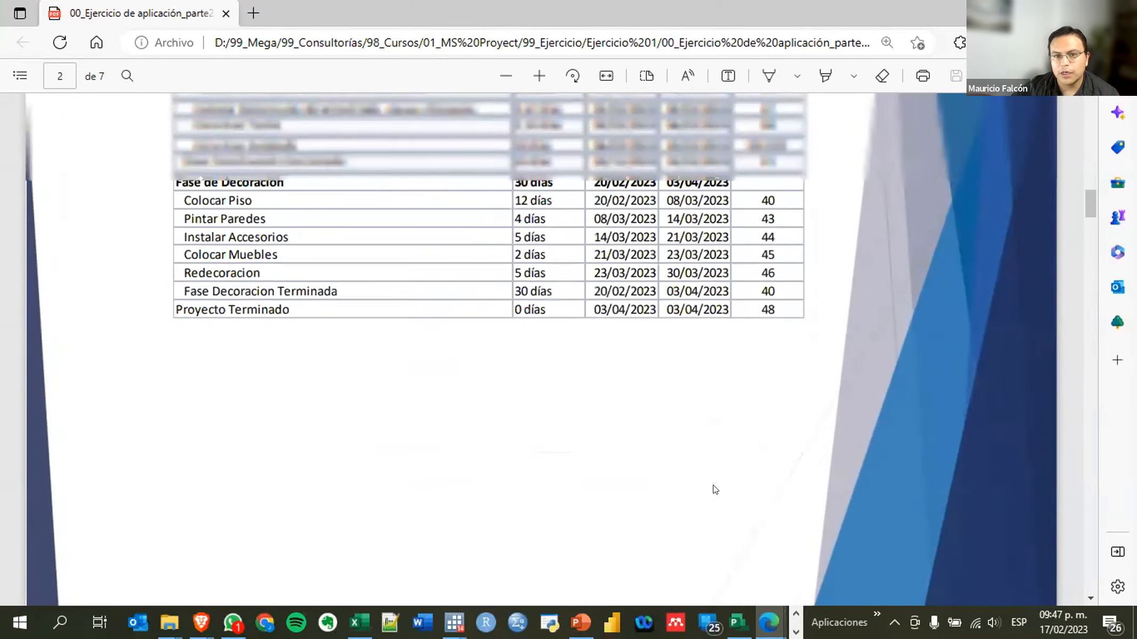
pyautogui.scroll(10, 714, 486)
pyautogui.scroll(-14, 720, 481)
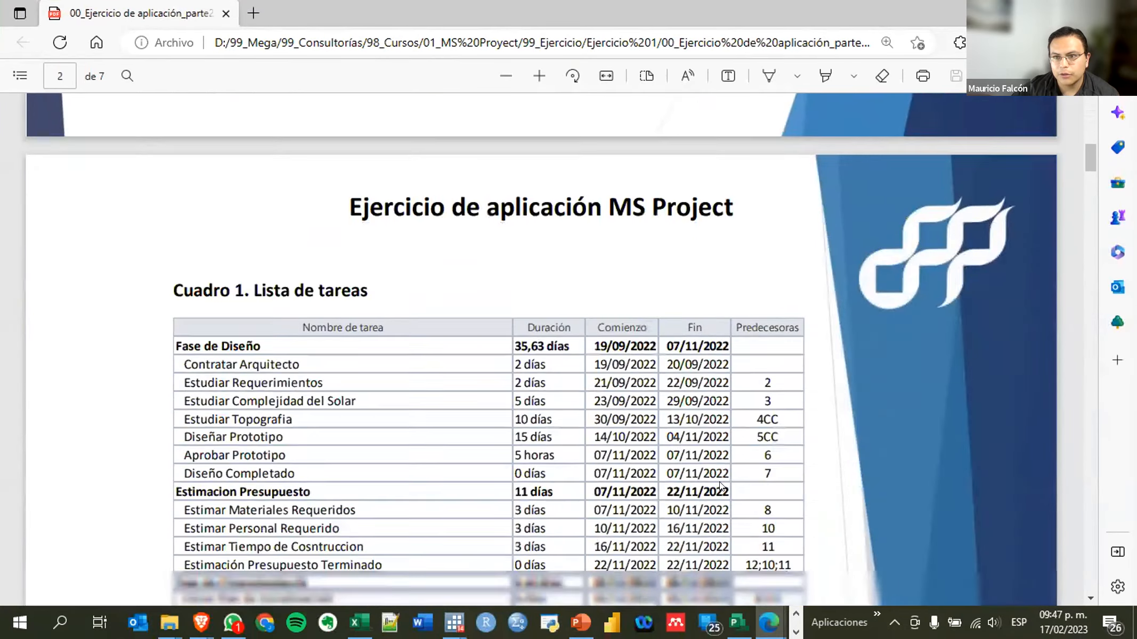
# Examine the labour and material assignments through the end of Cuadro 3
pyautogui.scroll(-20, 724, 476)
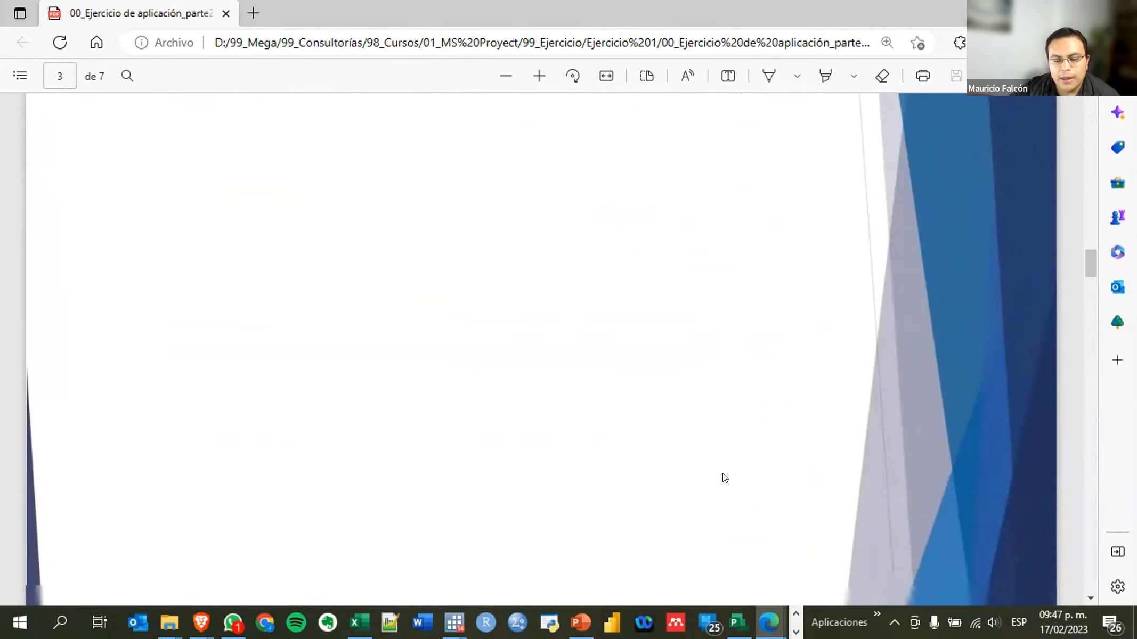
pyautogui.scroll(-20, 725, 477)
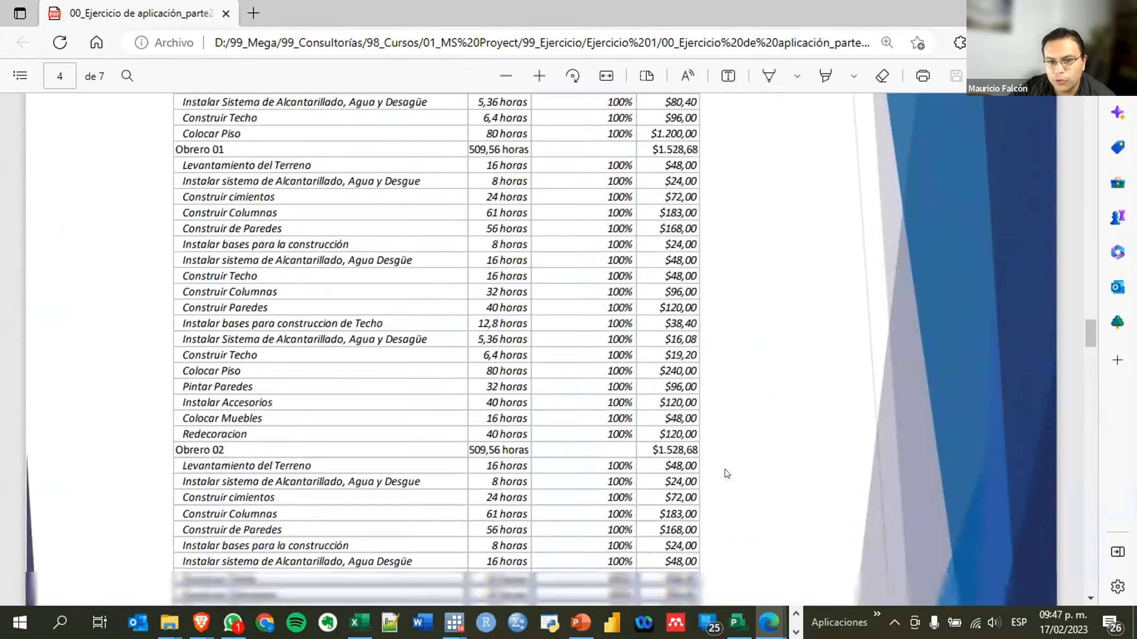
pyautogui.scroll(-20, 724, 473)
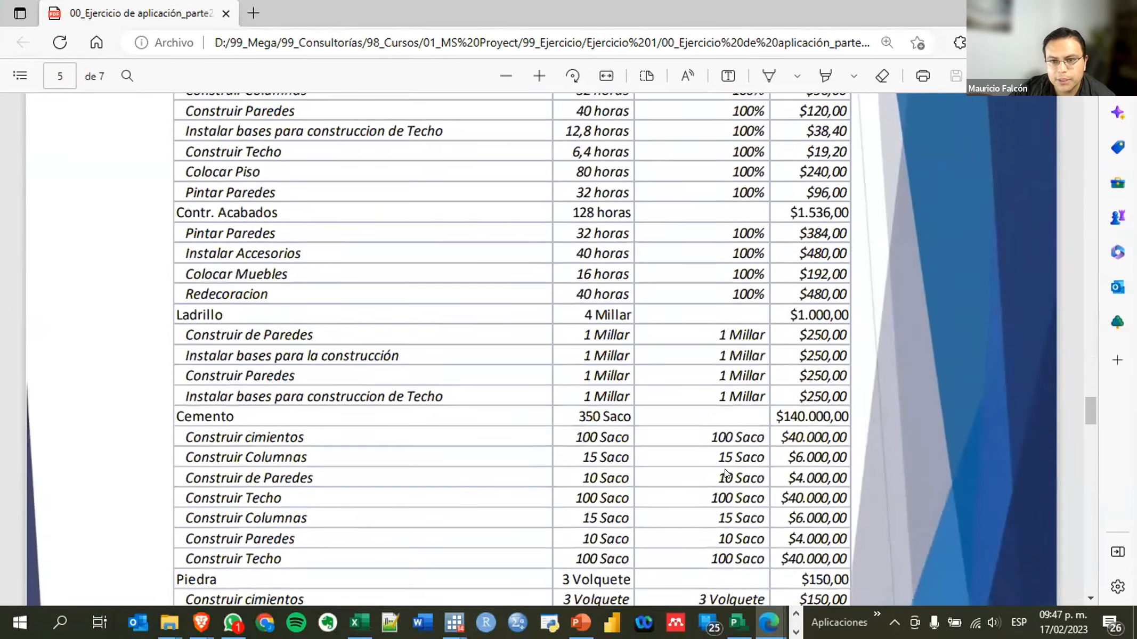
pyautogui.scroll(5, 723, 462)
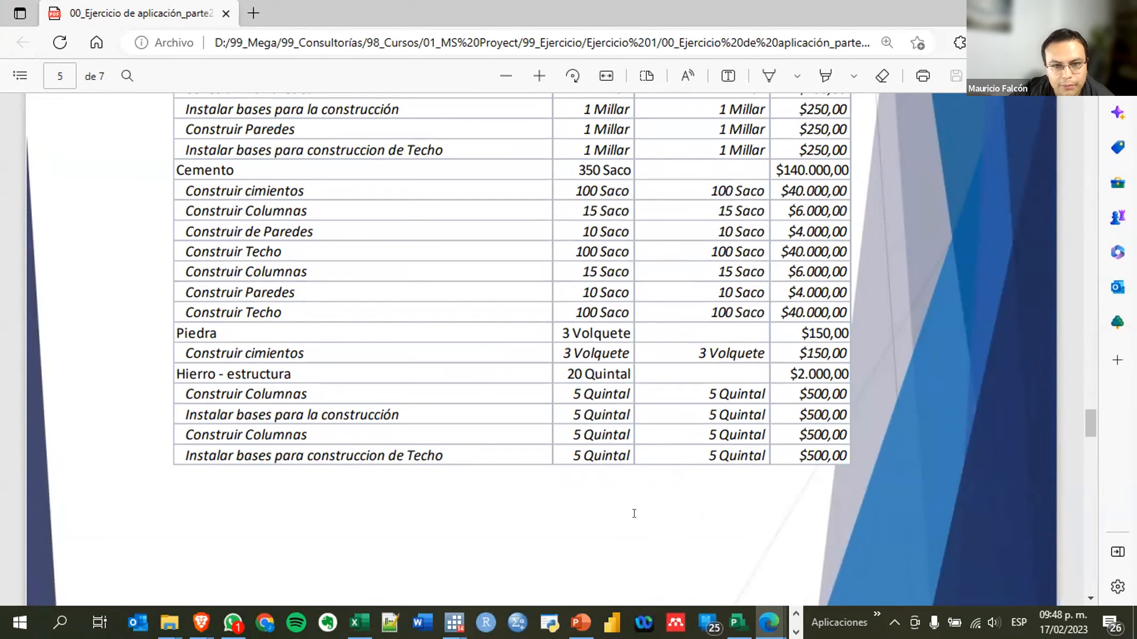
# Review the start of Cuadro 3, the construction tasks in Cuadro 1 and the resource inventory in Cuadro 2 of the exercise PDF
pyautogui.scroll(15, 477, 465)
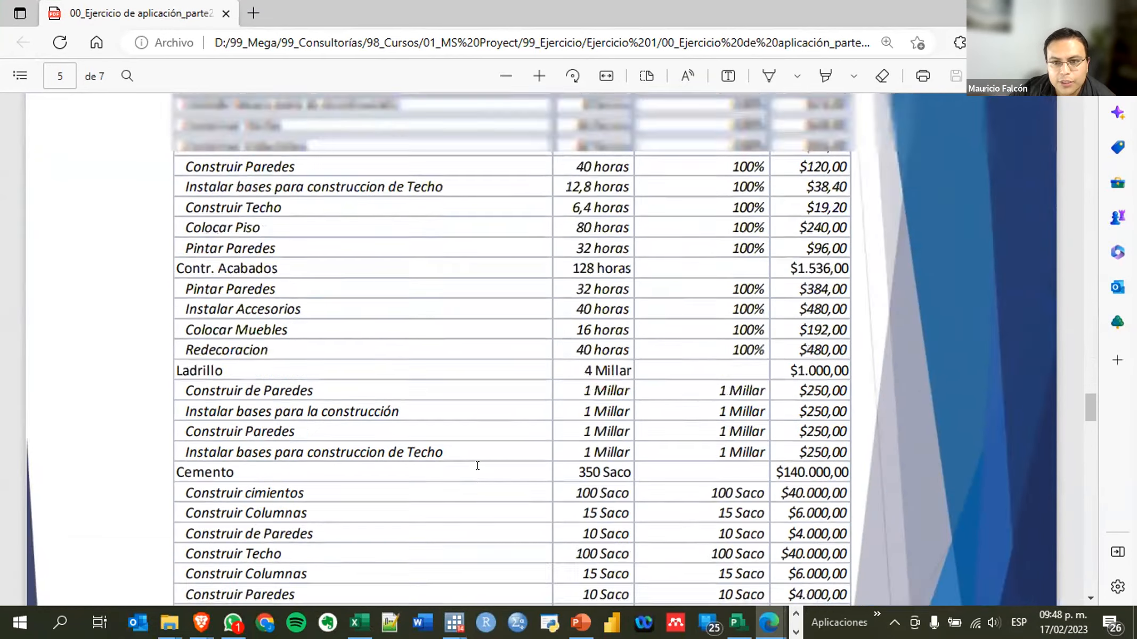
pyautogui.scroll(15, 477, 466)
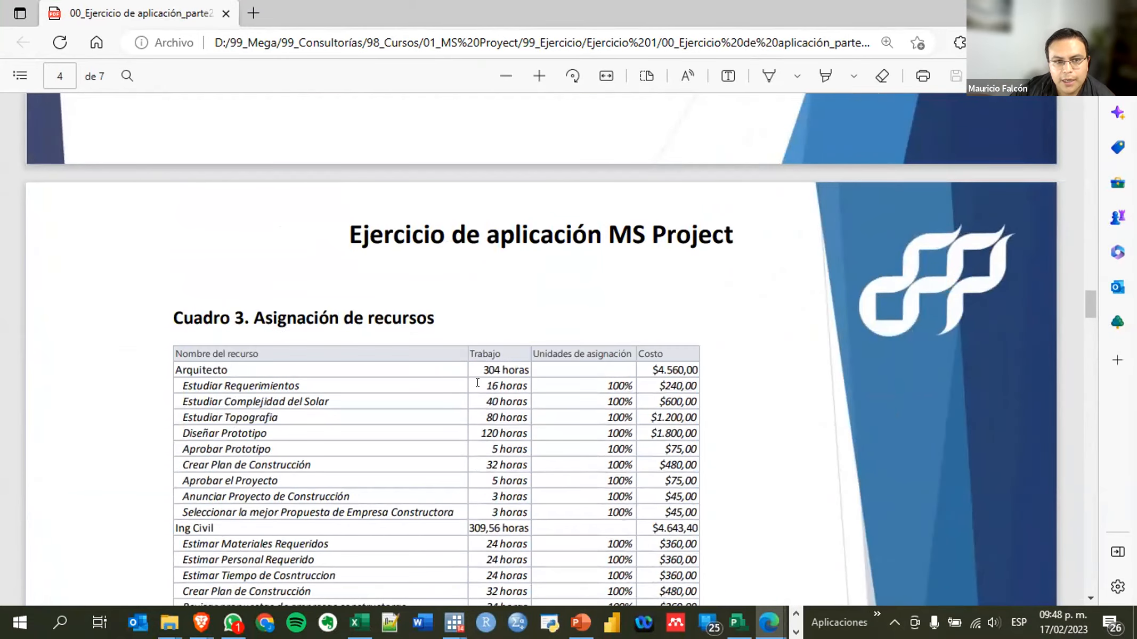
pyautogui.scroll(20, 477, 383)
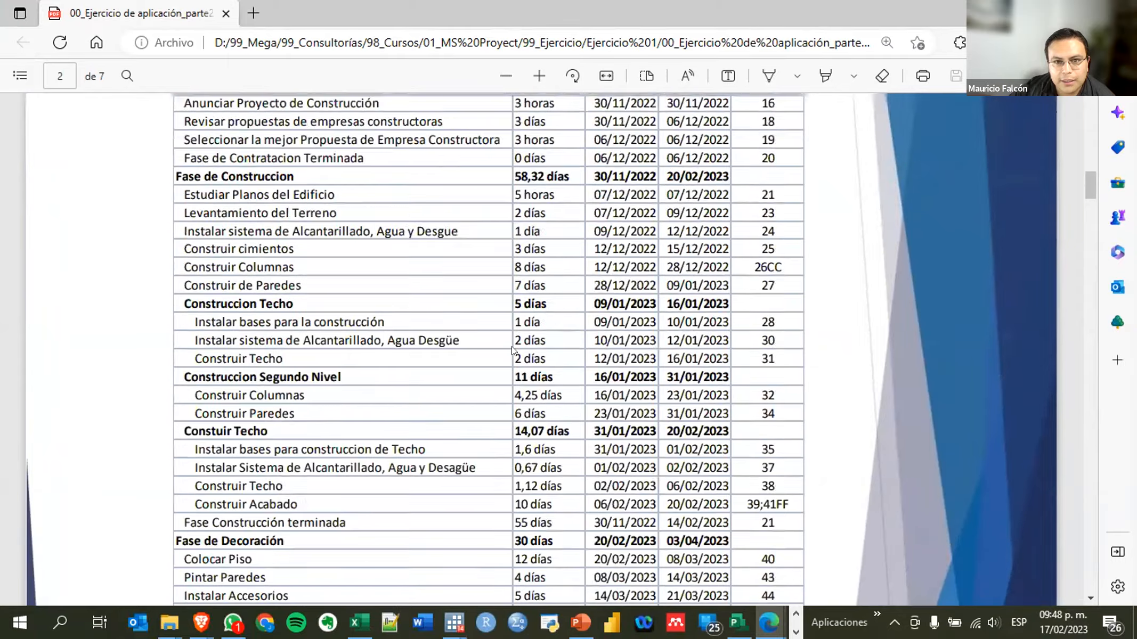
pyautogui.scroll(10, 513, 351)
pyautogui.scroll(-20, 551, 459)
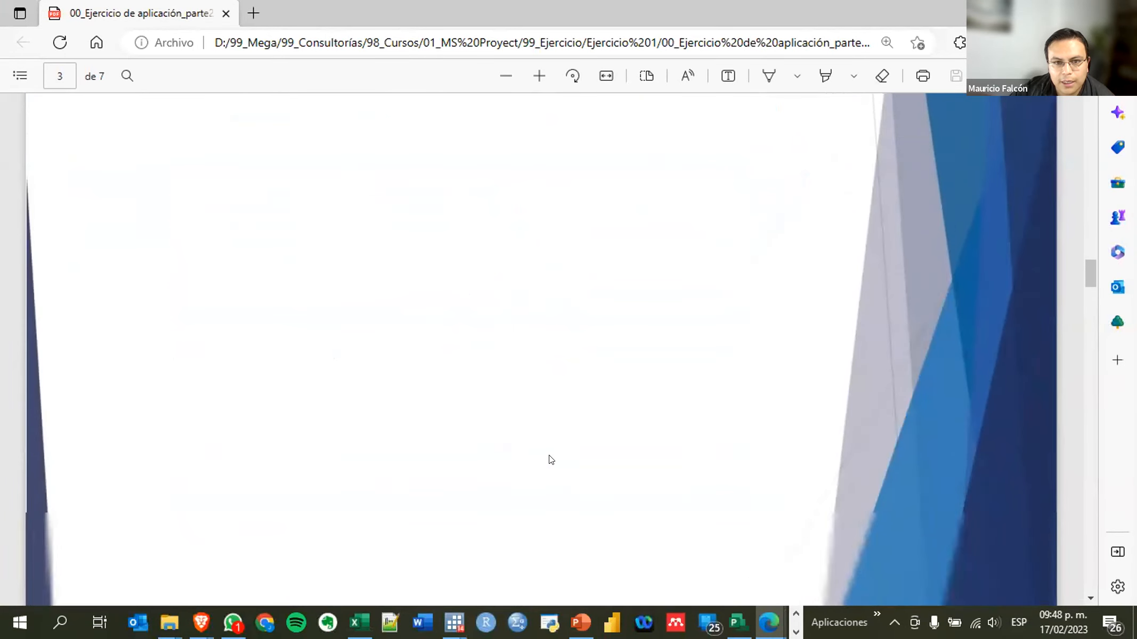
pyautogui.scroll(-10, 551, 459)
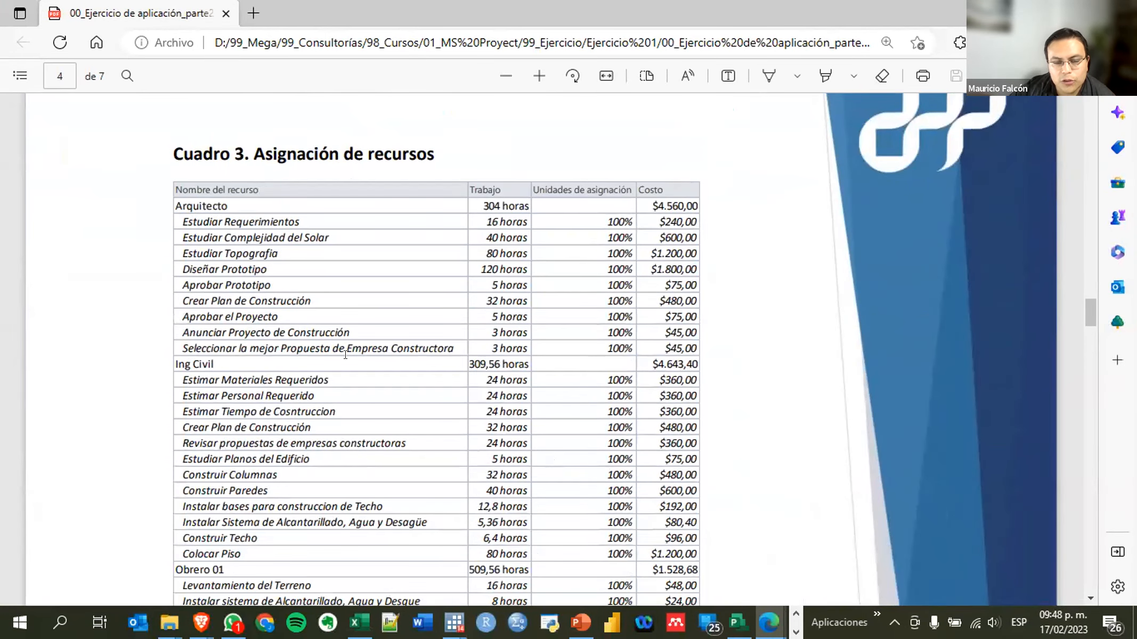
pyautogui.scroll(5, 565, 391)
pyautogui.scroll(10, 565, 391)
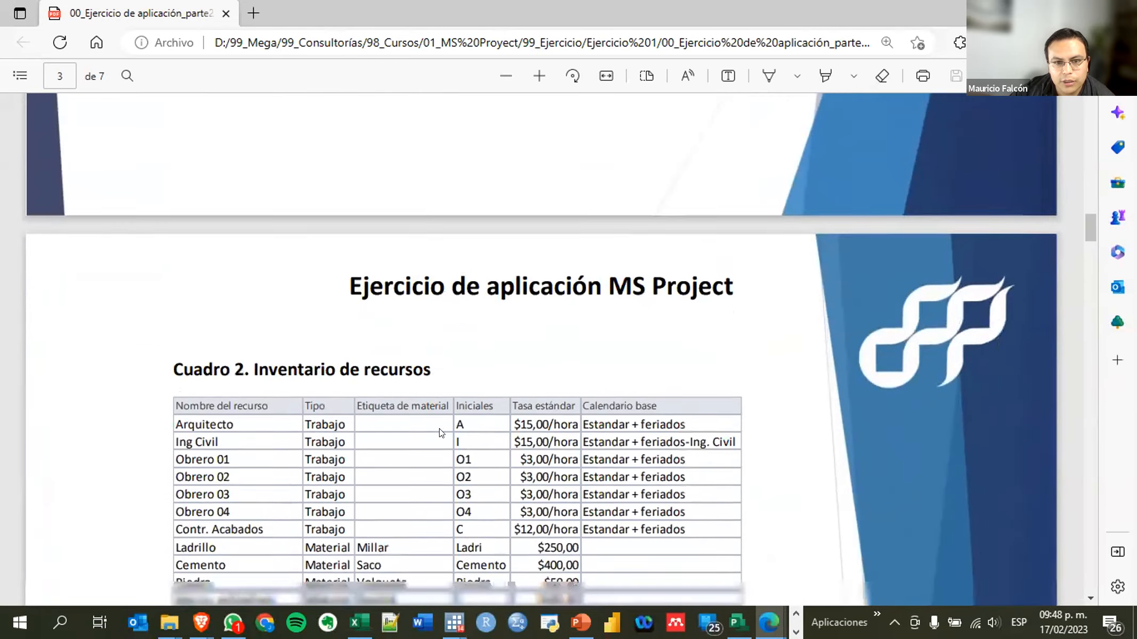
# Examine the Cuadro 3 assignments for Obrero 03 and Obrero 04, then the pipe materials, Viaticos and Otros costs
pyautogui.scroll(-15, 440, 433)
pyautogui.scroll(-6, 457, 407)
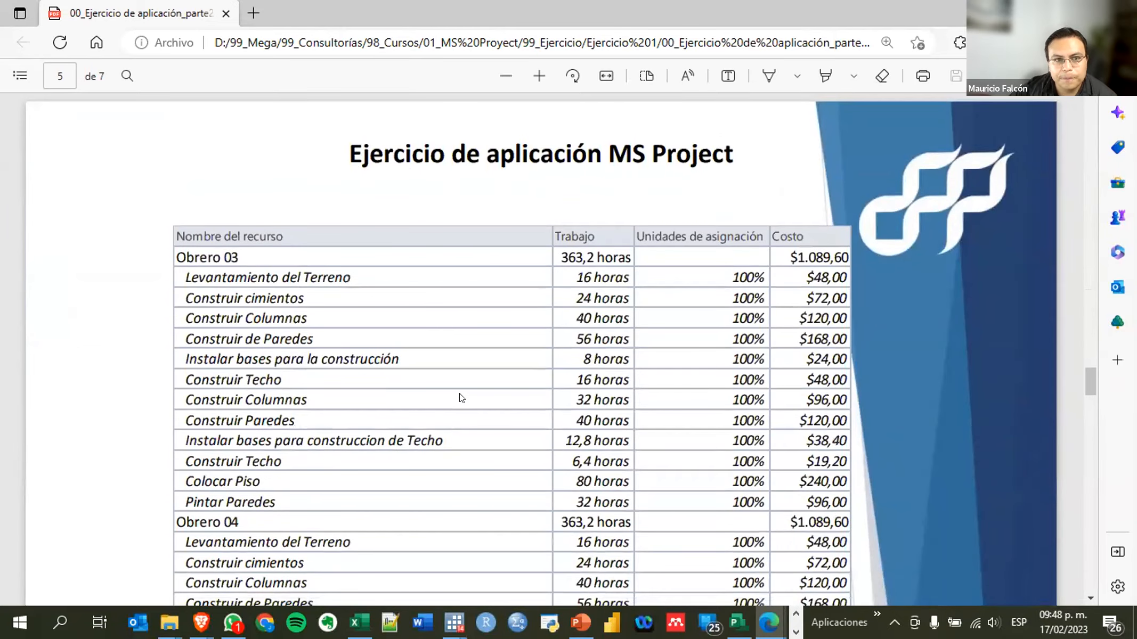
pyautogui.scroll(-10, 461, 397)
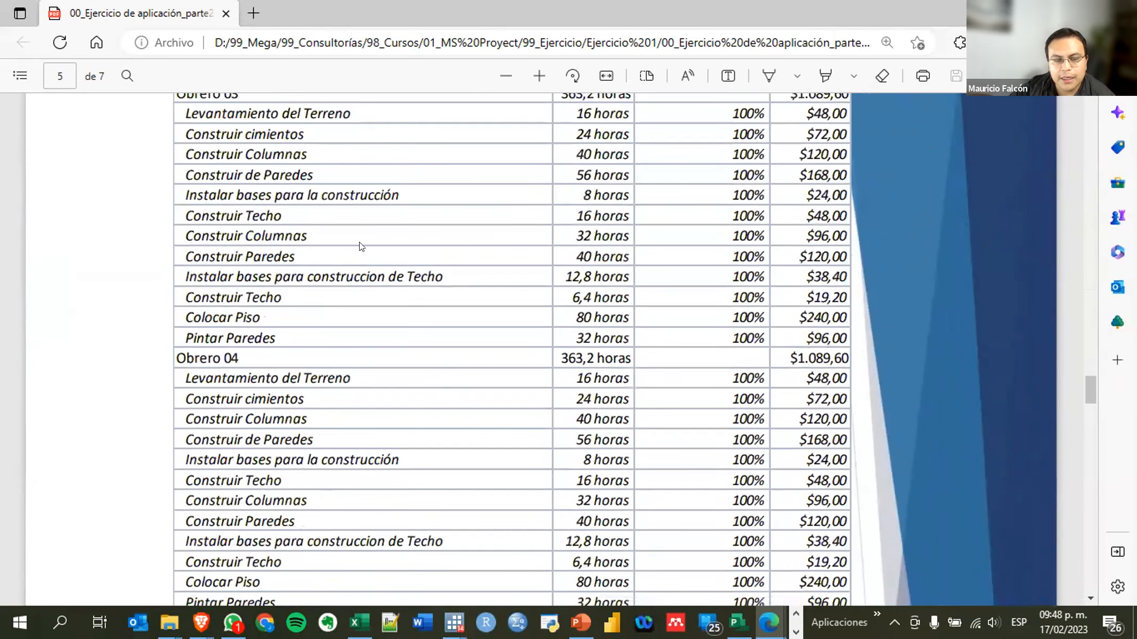
pyautogui.scroll(-15, 362, 276)
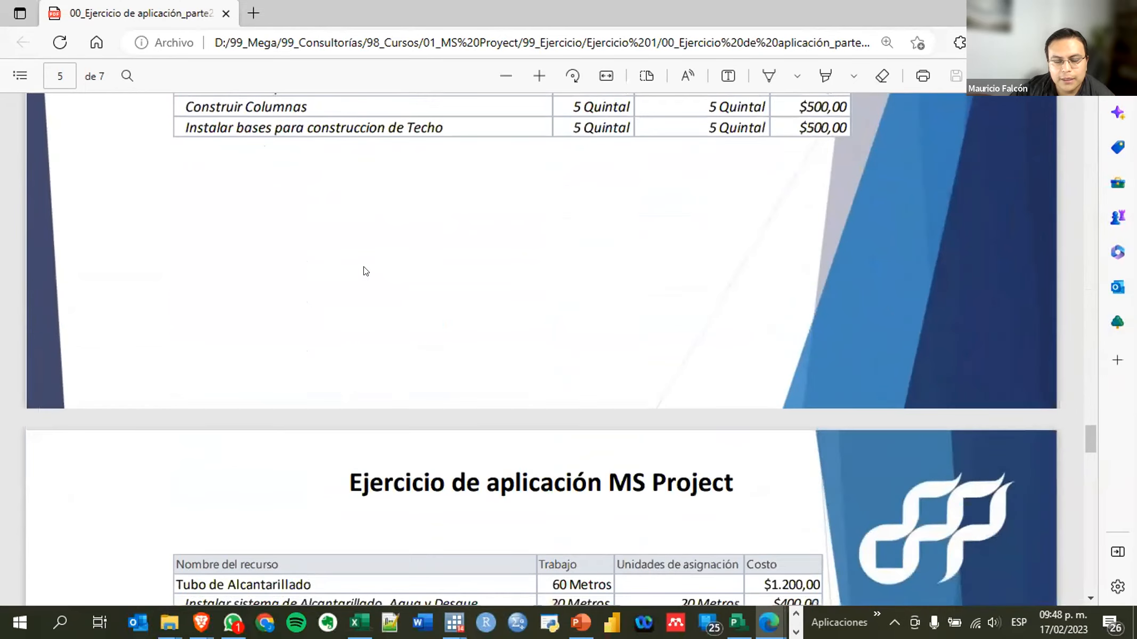
pyautogui.scroll(-5, 366, 259)
pyautogui.scroll(3, 365, 260)
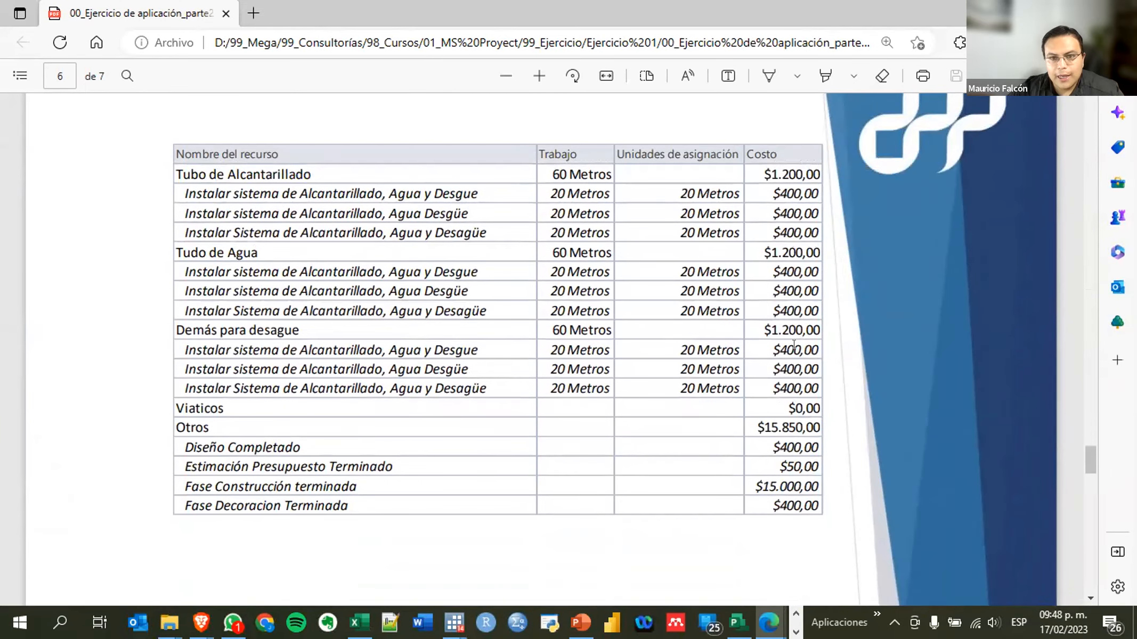
# Switch back to Project, display the Diagrama de Gantt and widen the chart area beside the task table
pyautogui.hotkey('alt', 'Tab')
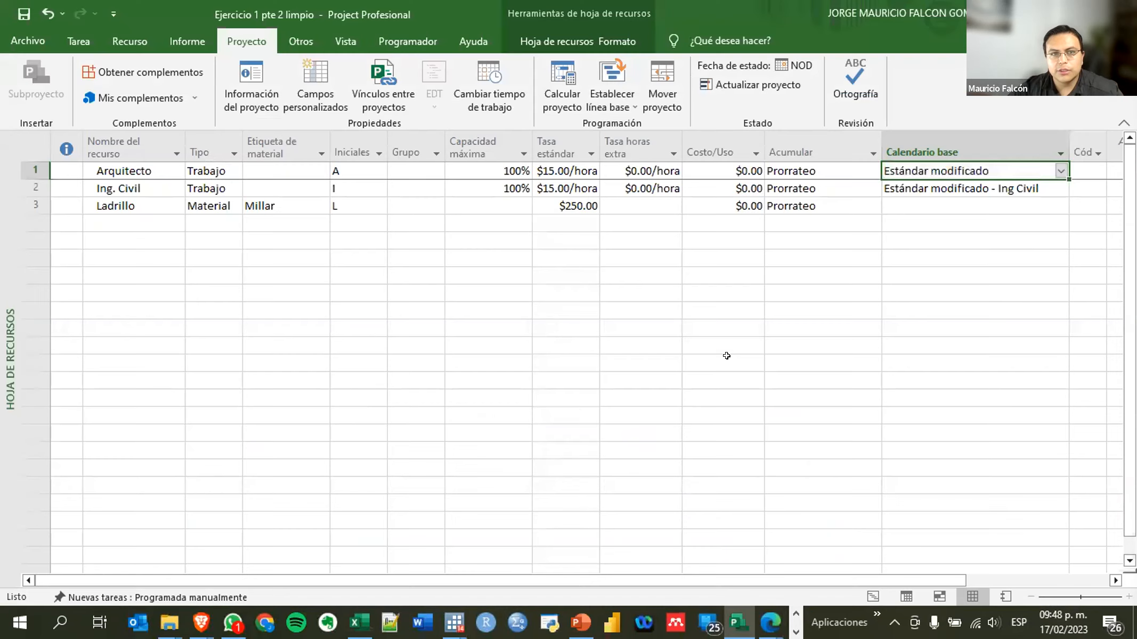
pyautogui.rightClick(8, 343)
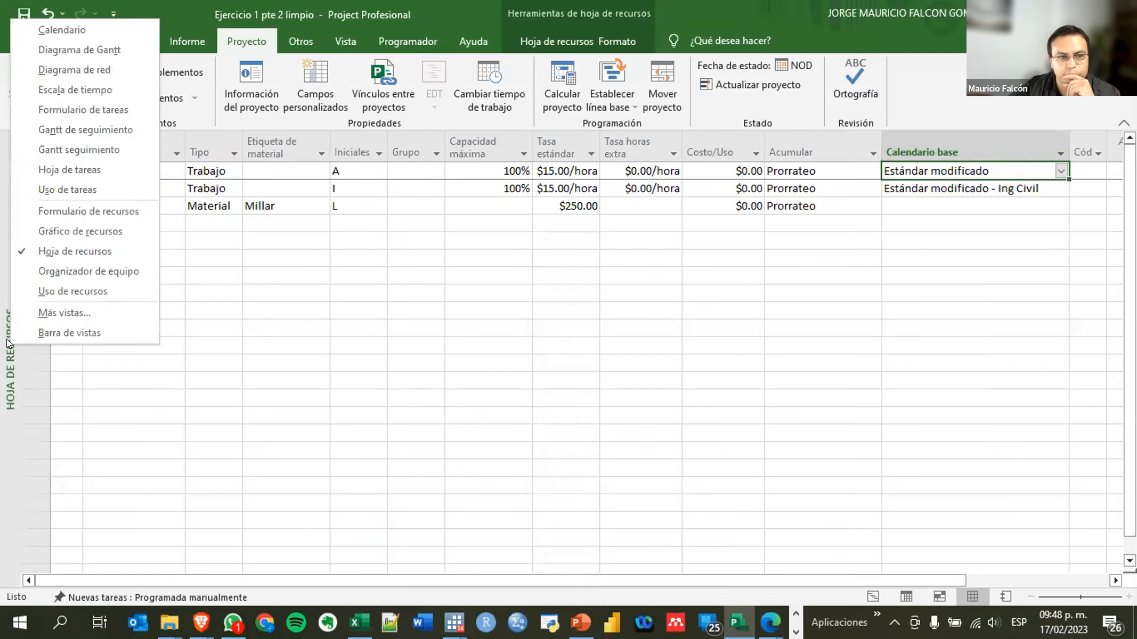
pyautogui.click(57, 57)
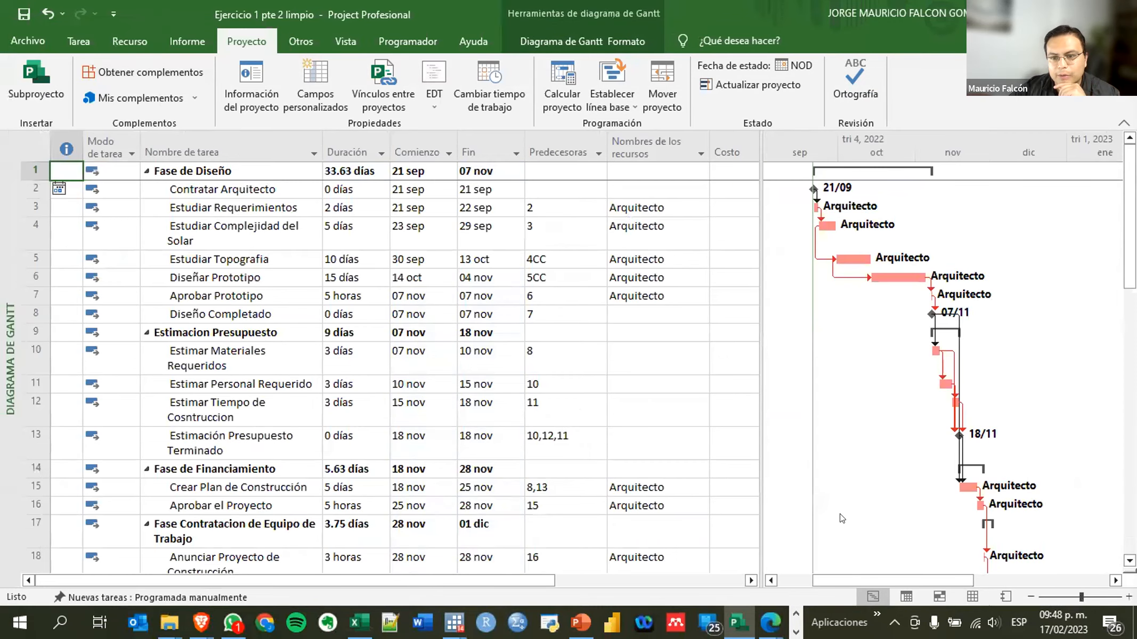
pyautogui.moveTo(899, 586); pyautogui.dragTo(871, 581)
pyautogui.moveTo(754, 410); pyautogui.dragTo(608, 411)
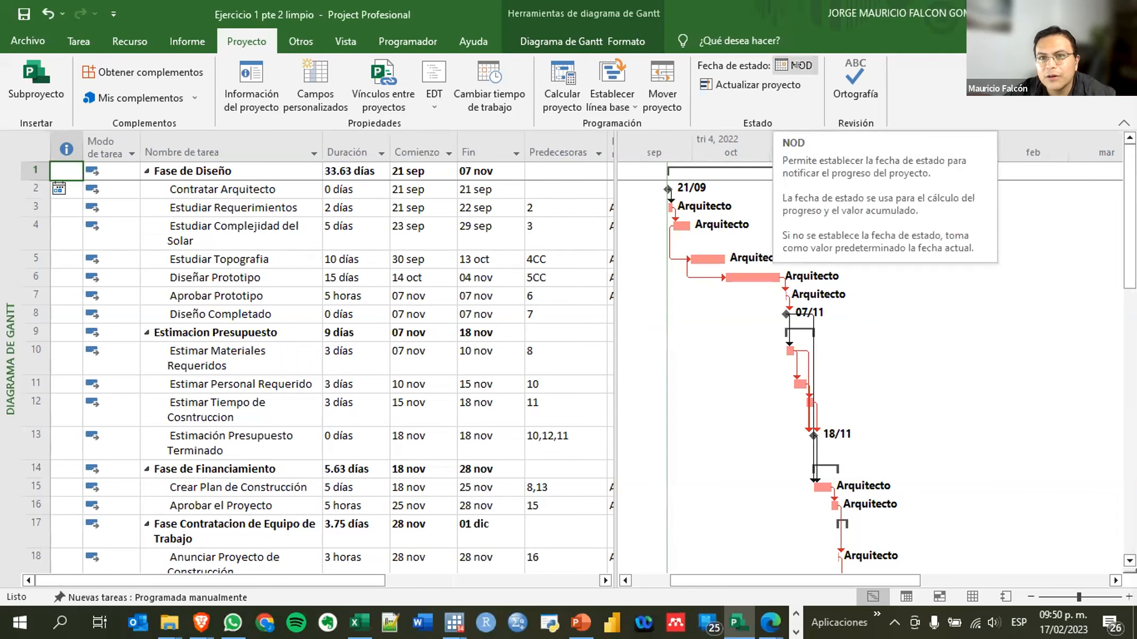
# Inspect the project's Fecha de estado setting and close it without changing the date
pyautogui.click(796, 64)
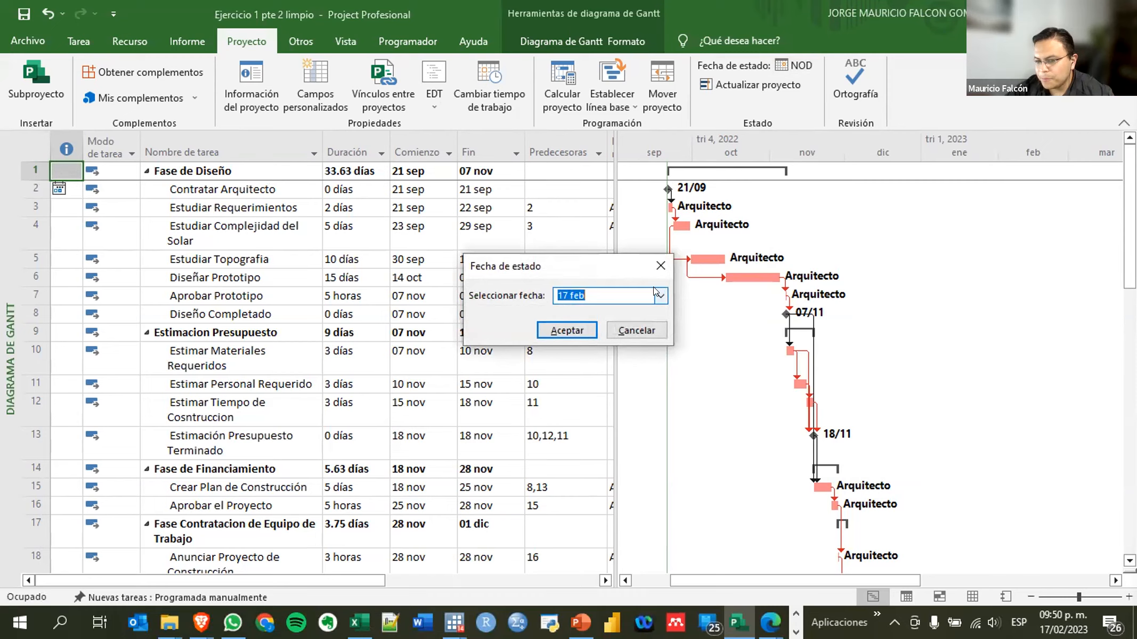
pyautogui.press('Escape')
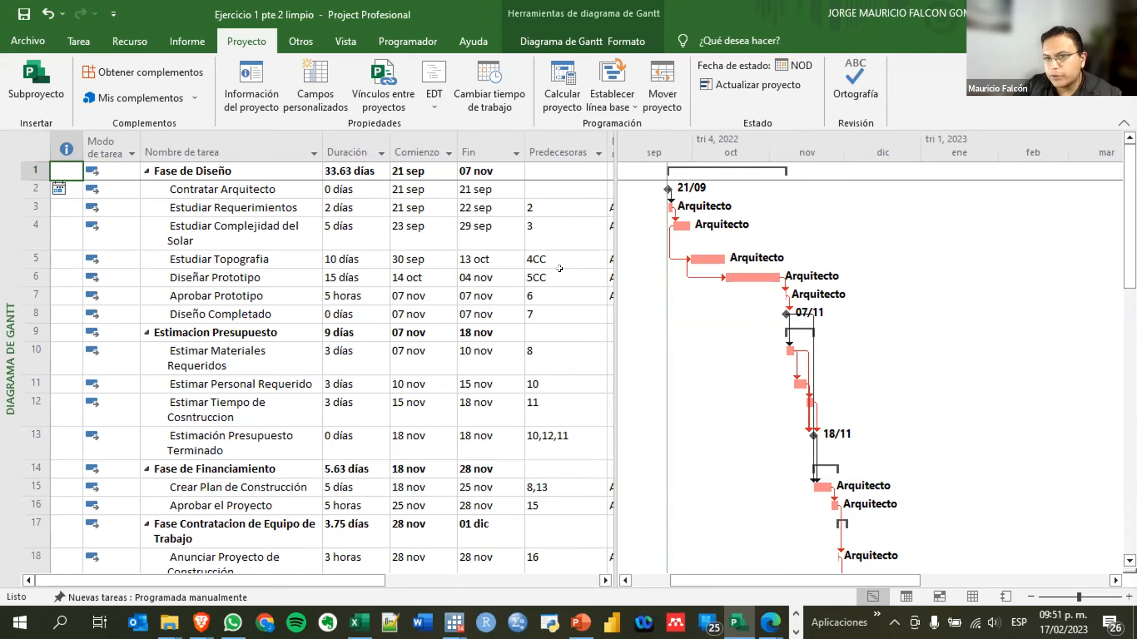
pyautogui.click(788, 65)
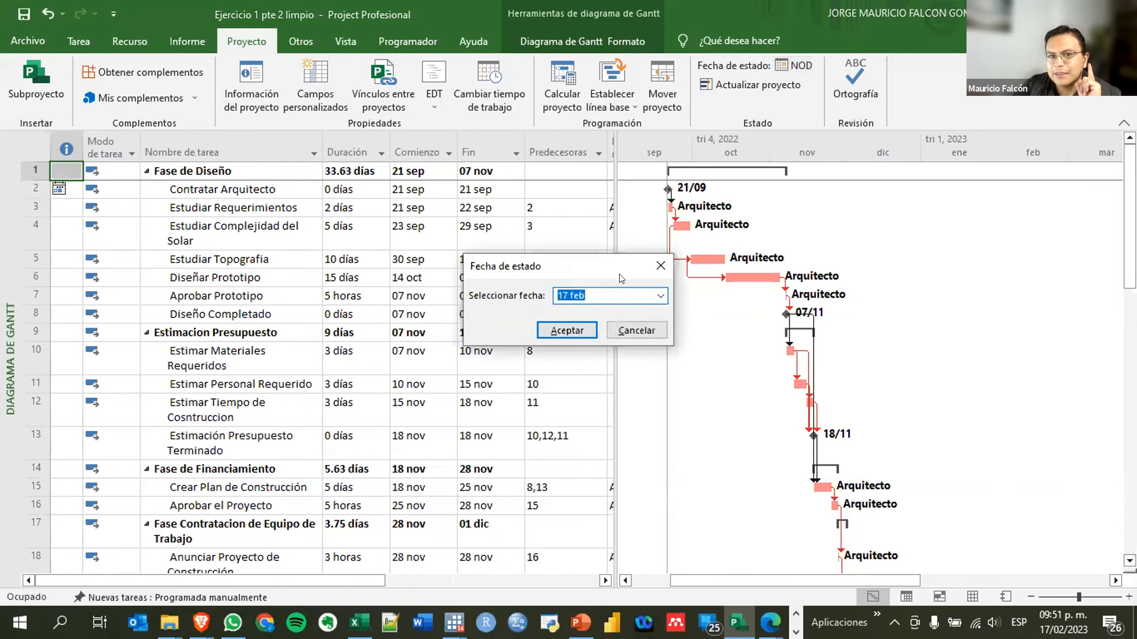
pyautogui.click(660, 266)
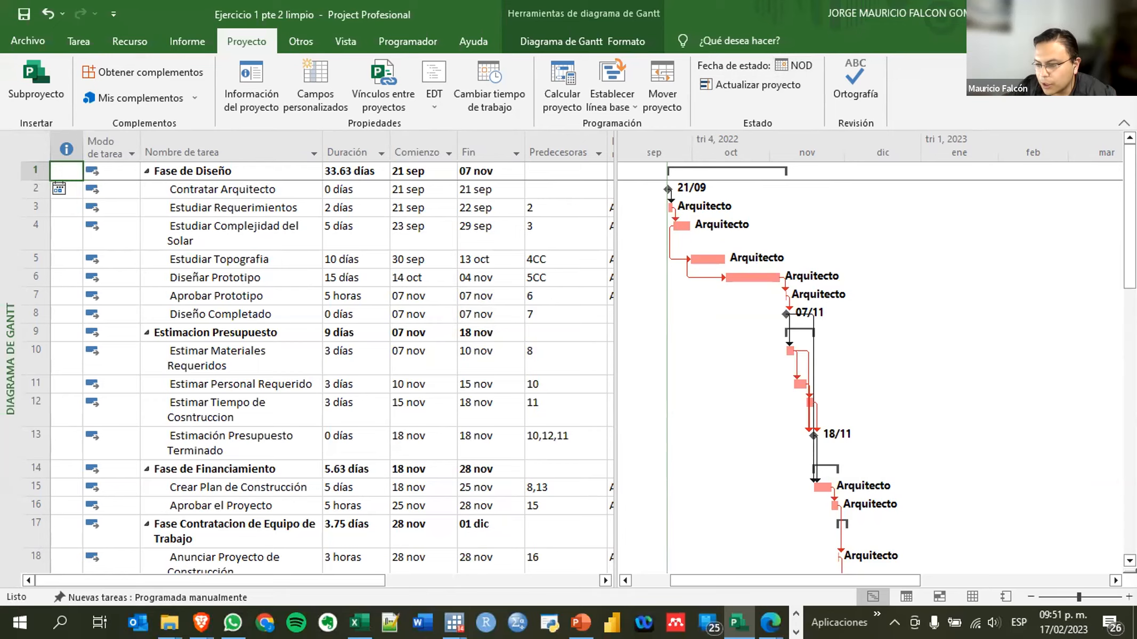
# Widen the task table area to expose the Nombres de los recursos column and narrow the Predecesoras column
pyautogui.moveTo(615, 272); pyautogui.dragTo(689, 276)
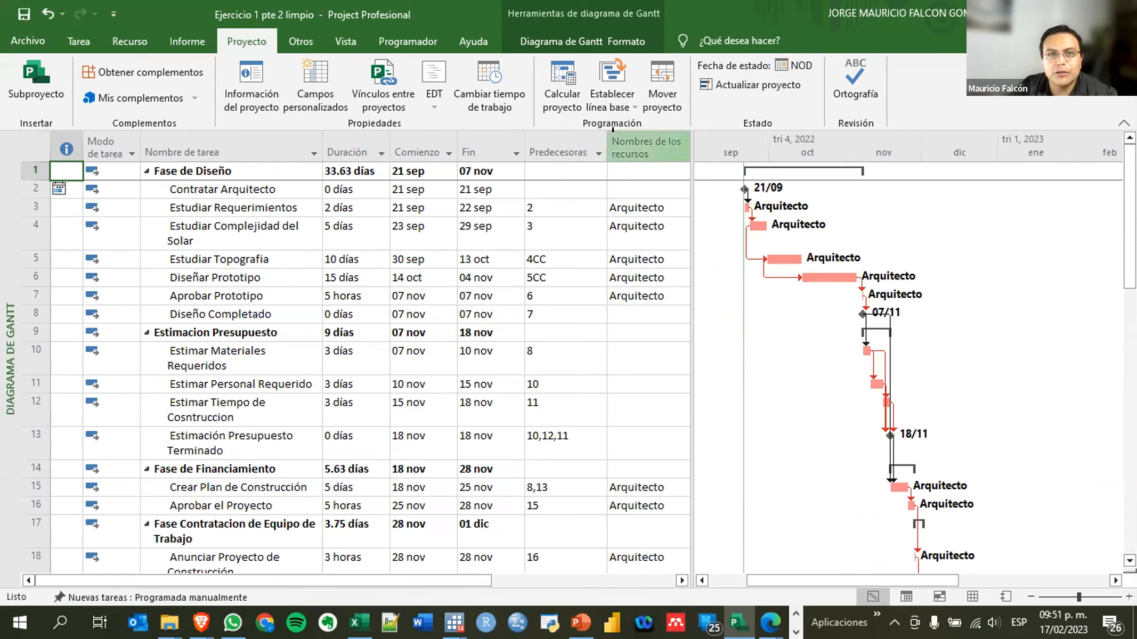
pyautogui.moveTo(605, 140); pyautogui.dragTo(579, 140)
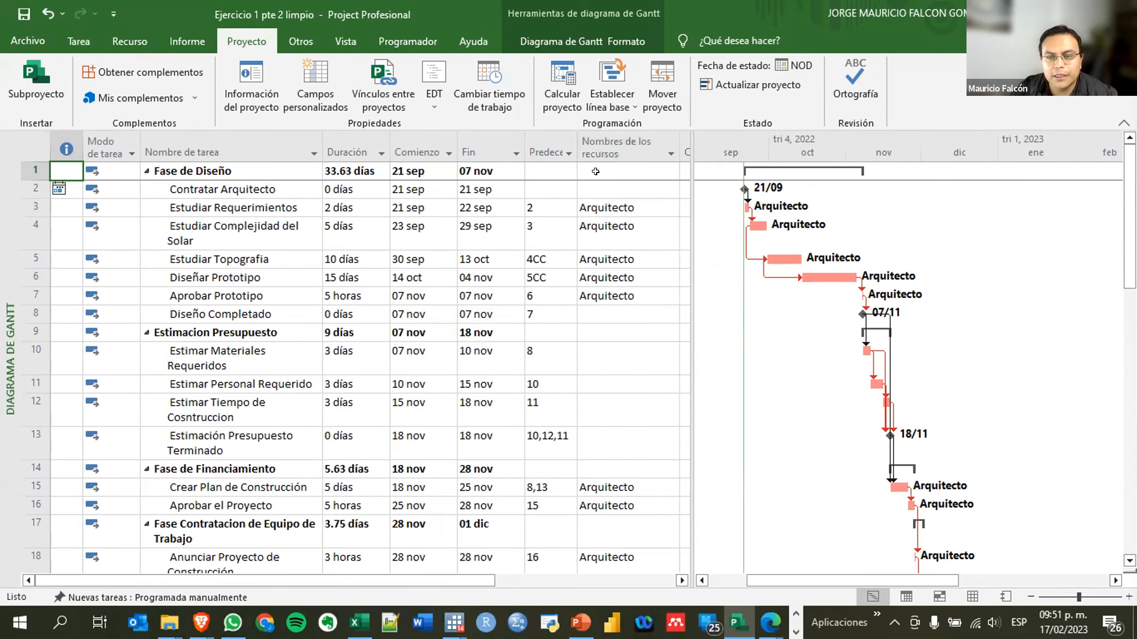